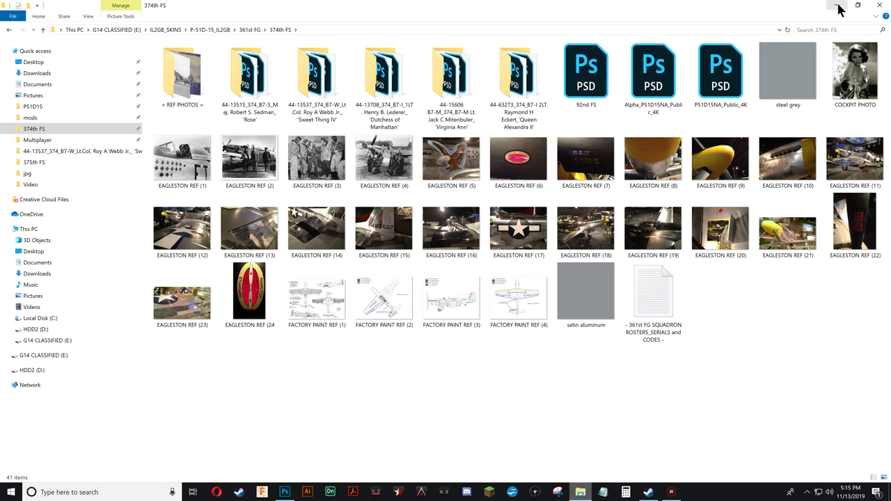
Close the 374th FS folder window to bring back the 92nd FS.psd emblem in Photoshop
click(878, 6)
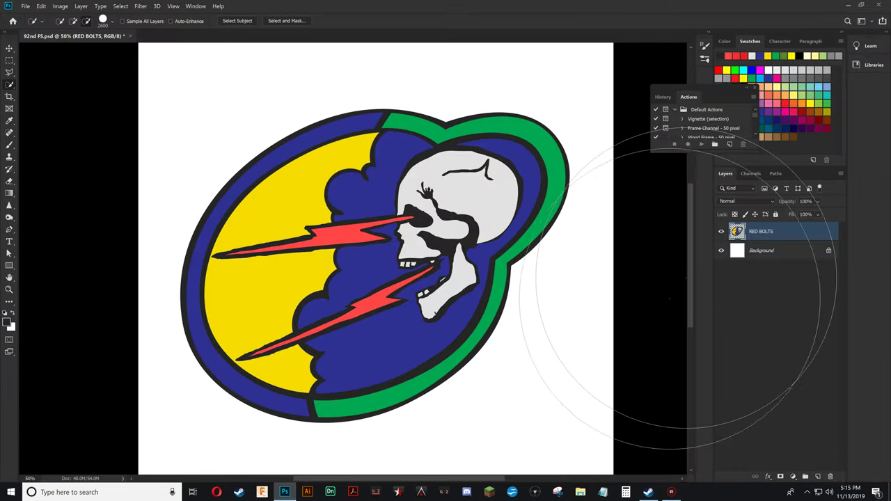
Select the Move tool, close the floating History/Actions panel and show the saved paths list
click(9, 48)
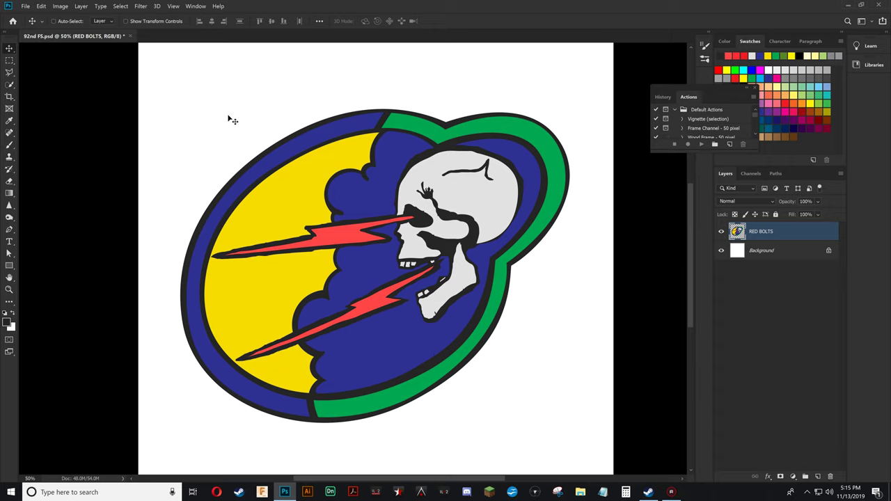
click(755, 87)
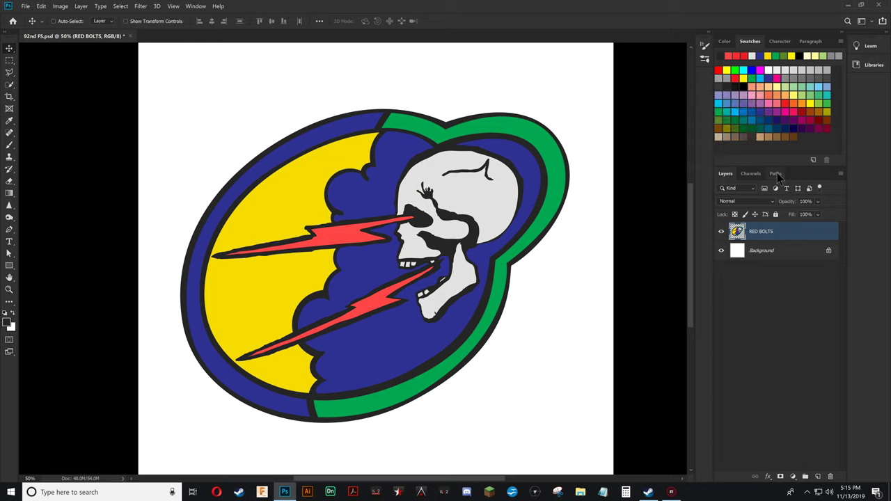
click(776, 174)
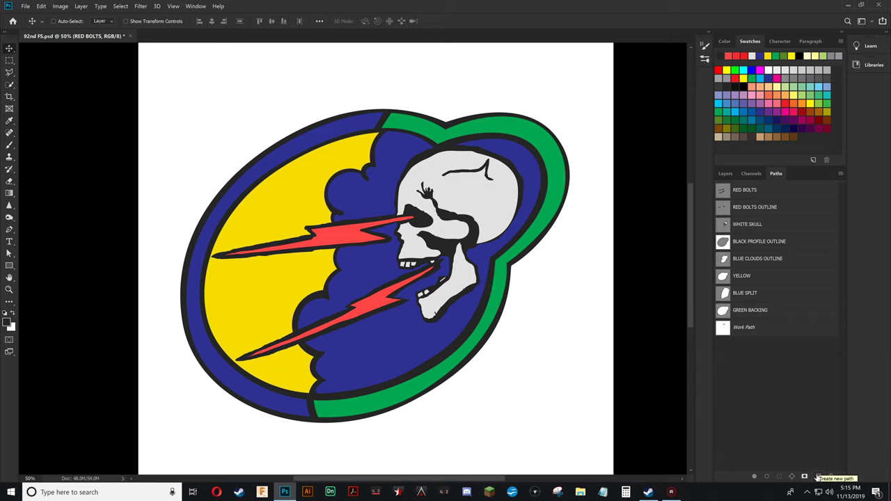
Reshape the BLUE SPLIT path by moving its middle anchor left and bending the curve down
click(767, 295)
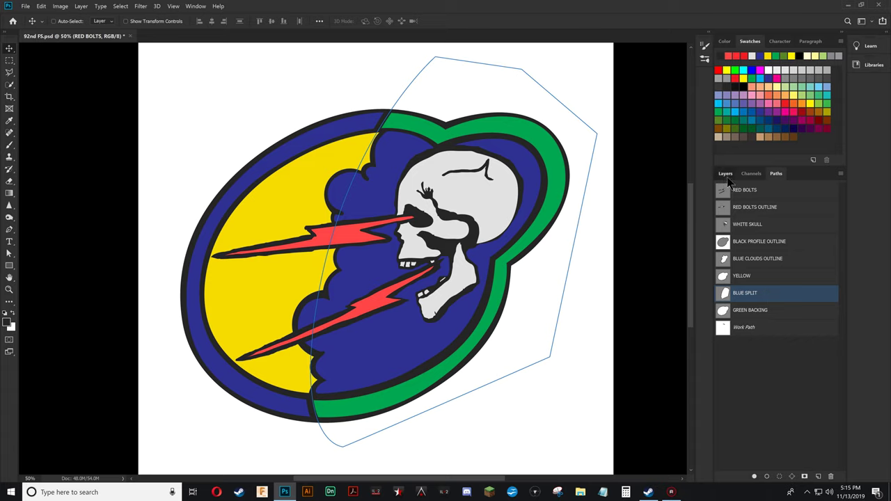
click(727, 178)
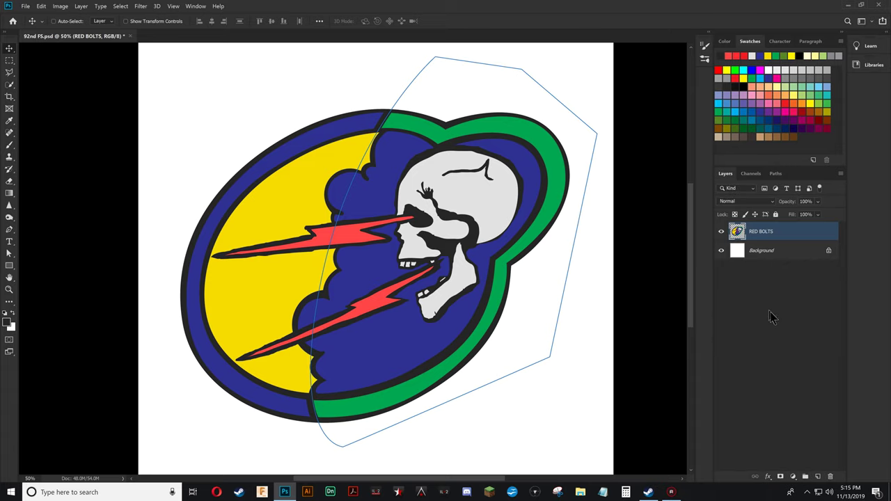
click(774, 175)
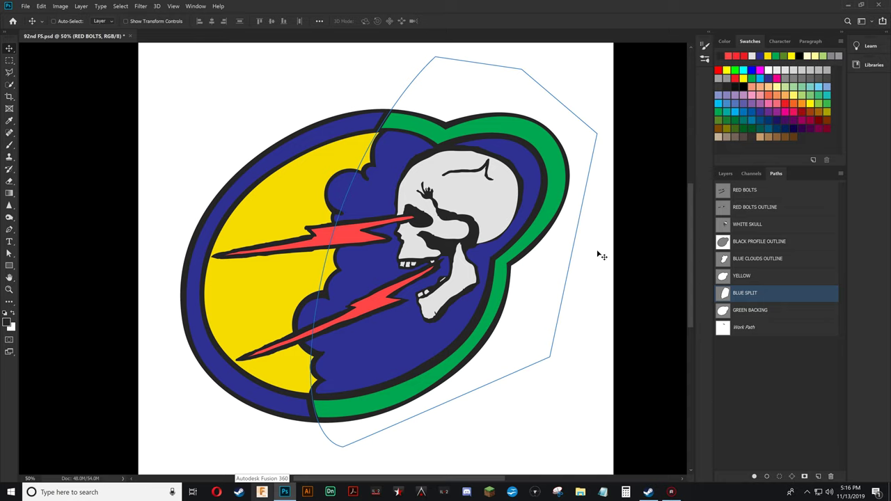
key(a)
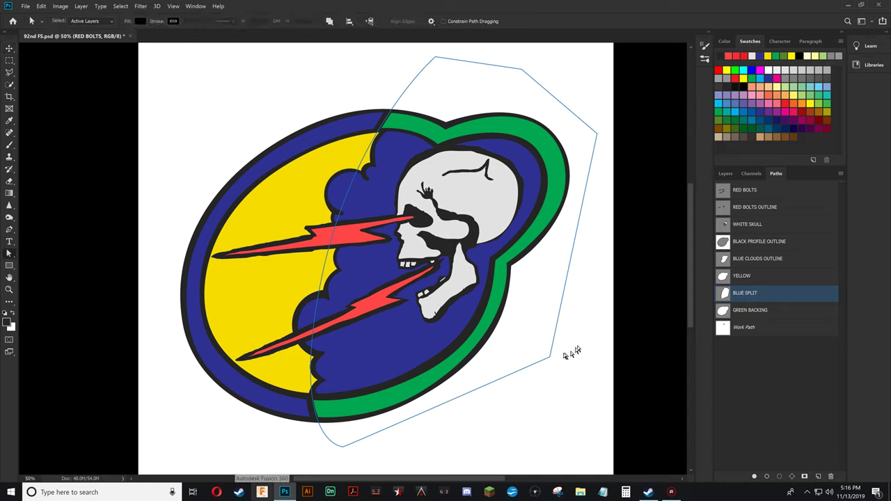
click(549, 359)
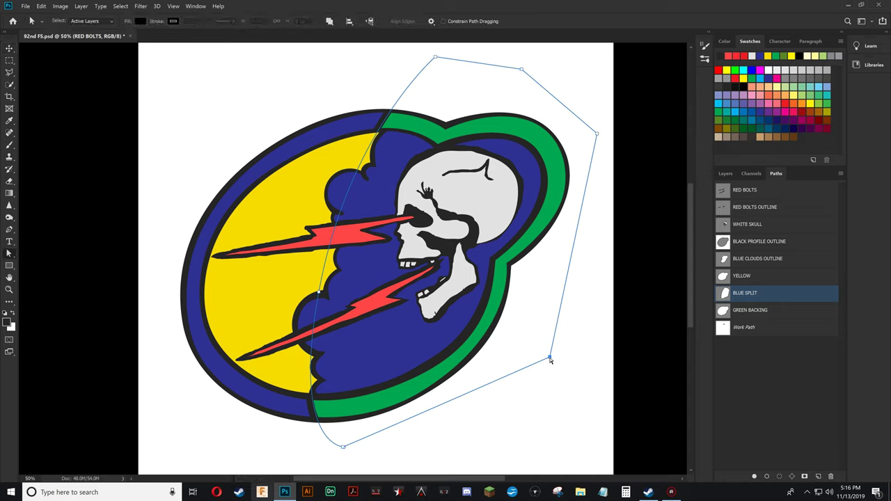
click(318, 294)
drag(318, 294, 286, 293)
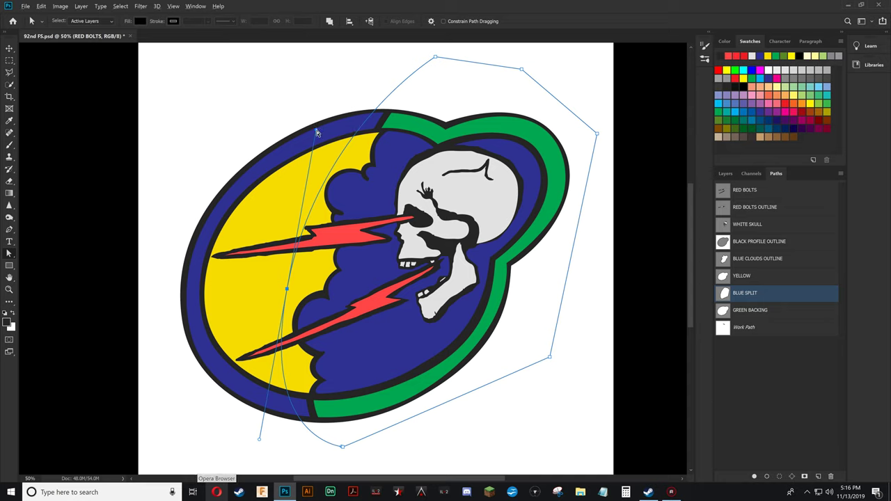
drag(316, 132, 369, 156)
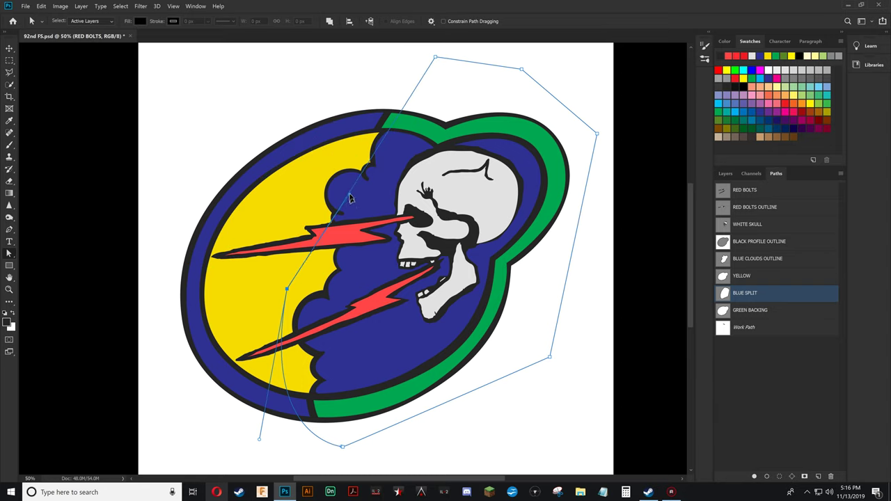
Select every saved path from RED BOLTS through Work Path and delete them
click(757, 189)
shift+click(757, 312)
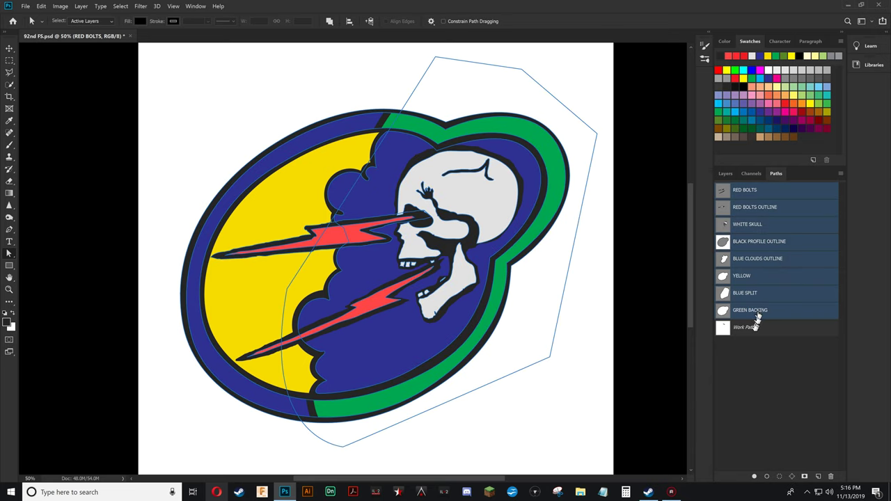
shift+click(755, 327)
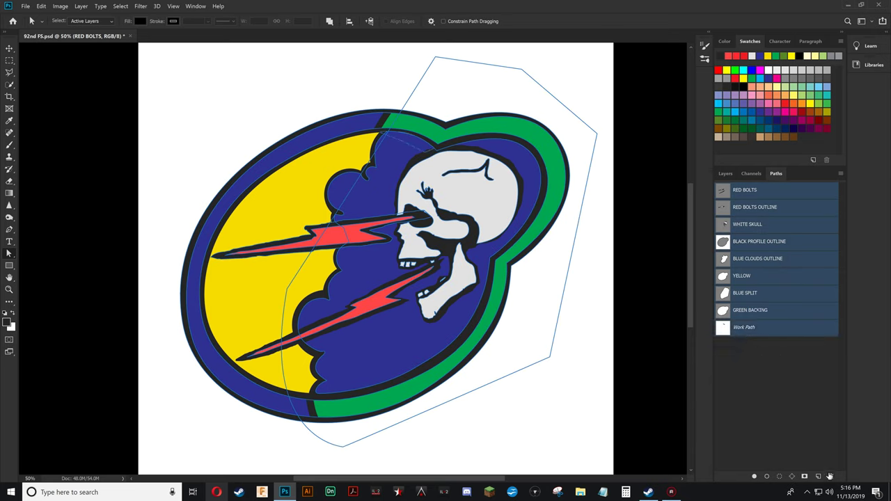
click(829, 476)
Confirm the path deletion, erase all artwork from the RED BOLTS layer, and save the document
click(439, 193)
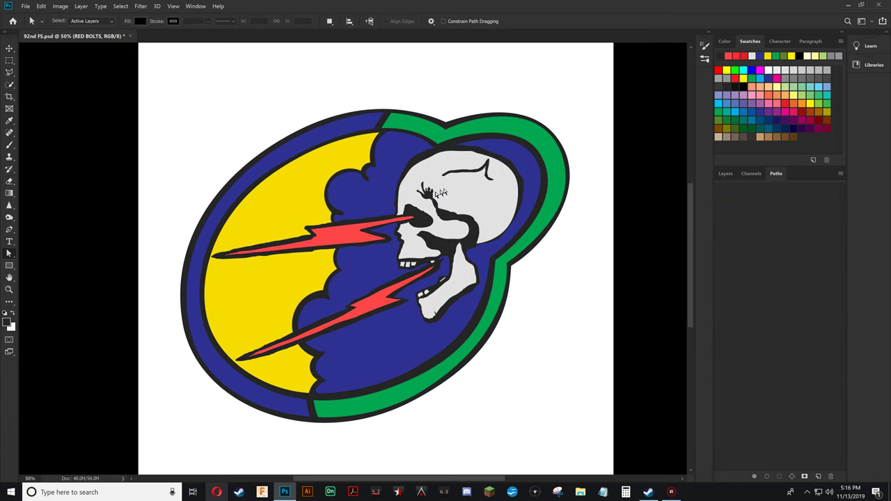
click(725, 174)
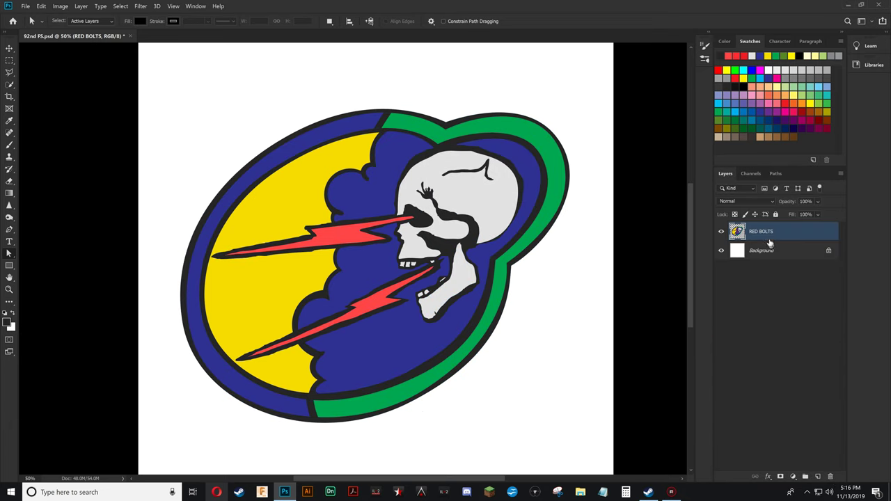
key(e)
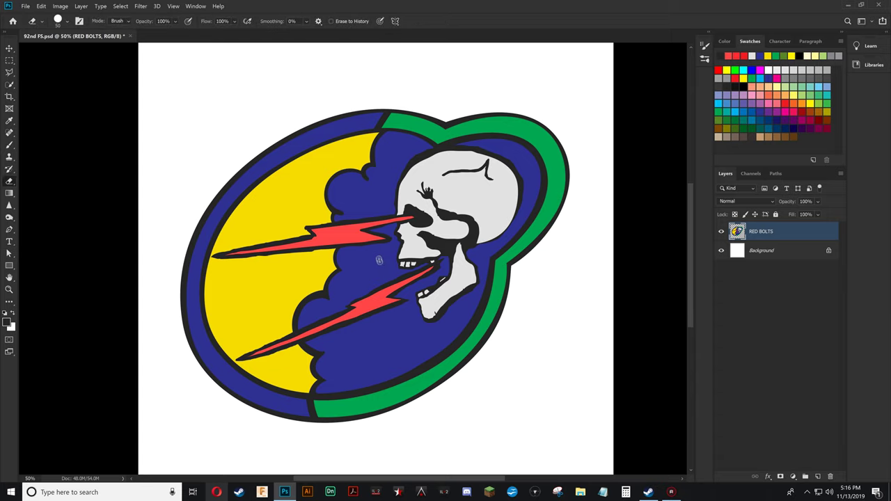
key(bracketright)
key(bracketright)
key(bracketright)
key(bracketright)
key(bracketright)
key(bracketright)
key(bracketright)
key(bracketright)
key(bracketright)
key(bracketright)
key(bracketright)
key(bracketright)
key(bracketright)
key(bracketright)
key(bracketright)
key(bracketright)
key(bracketright)
mouse_move(577, 189)
mouse_down()
mouse_move(298, 139)
mouse_move(466, 222)
mouse_move(229, 278)
mouse_move(577, 348)
mouse_move(100, 428)
mouse_move(396, 91)
mouse_up()
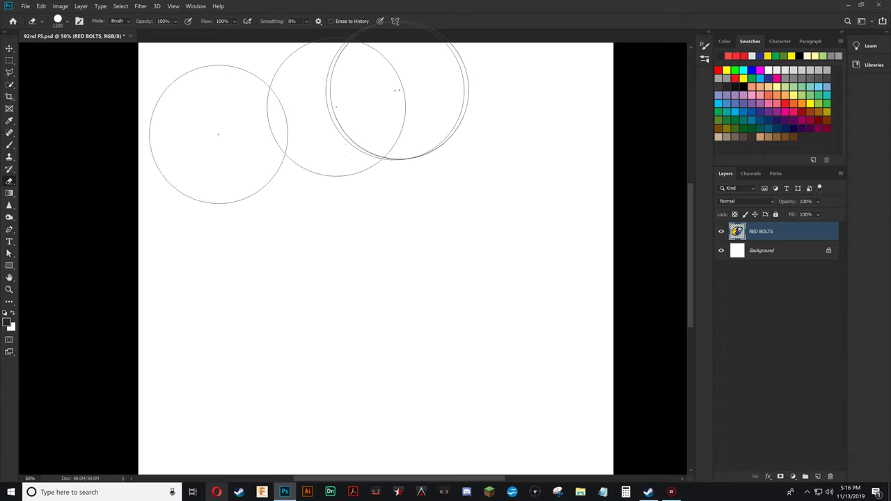
click(9, 48)
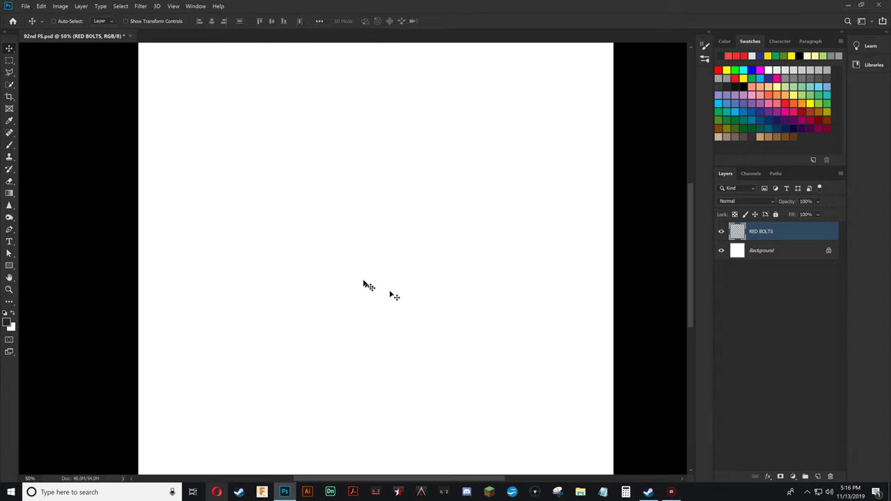
key(ctrl+s)
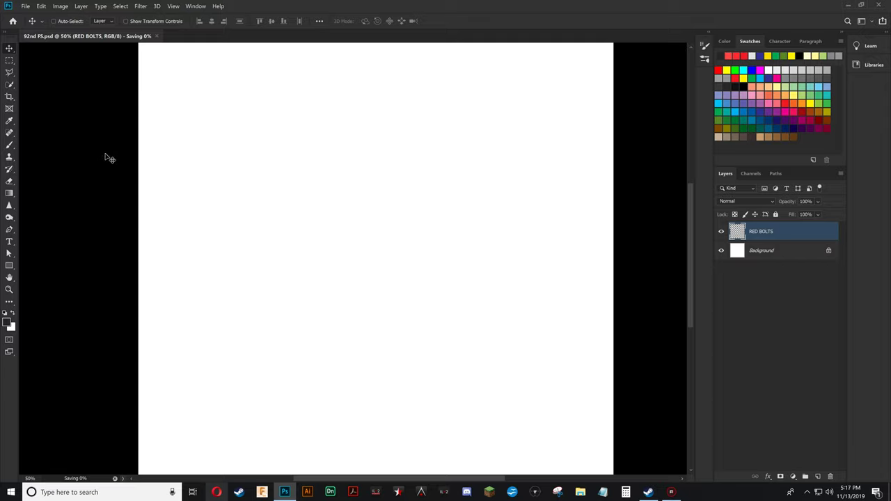
Rename the RED BOLTS layer to 'GREEN BASE'
double_click(772, 230)
key(BackSpace)
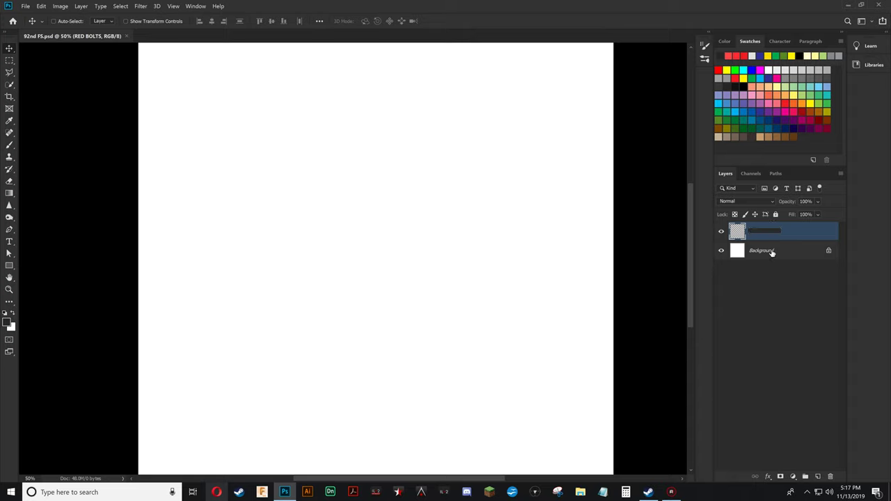
text(GREEN BASE)
Commit the layer name, then start Place Embedded and browse up to the IL2GB_SKINS folder
click(772, 252)
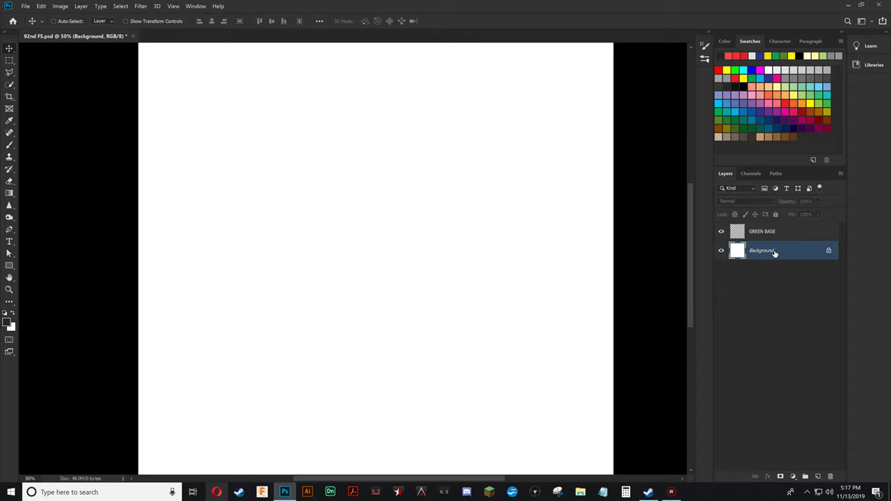
click(26, 6)
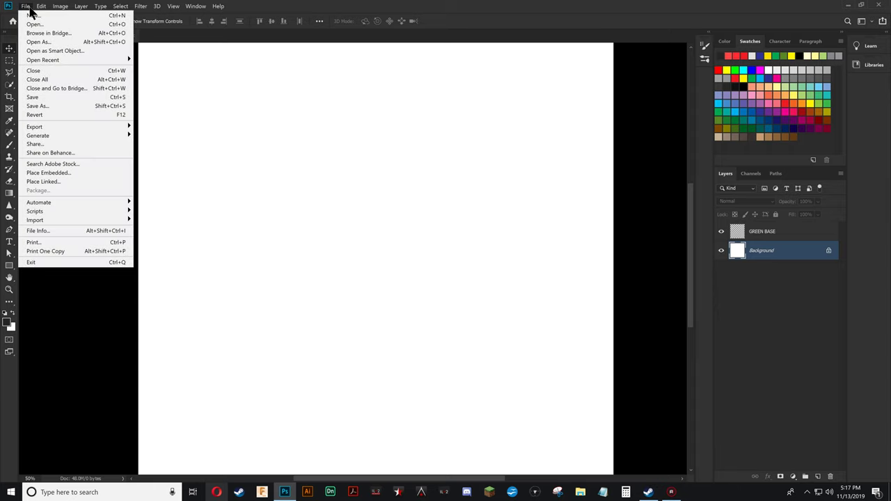
click(50, 172)
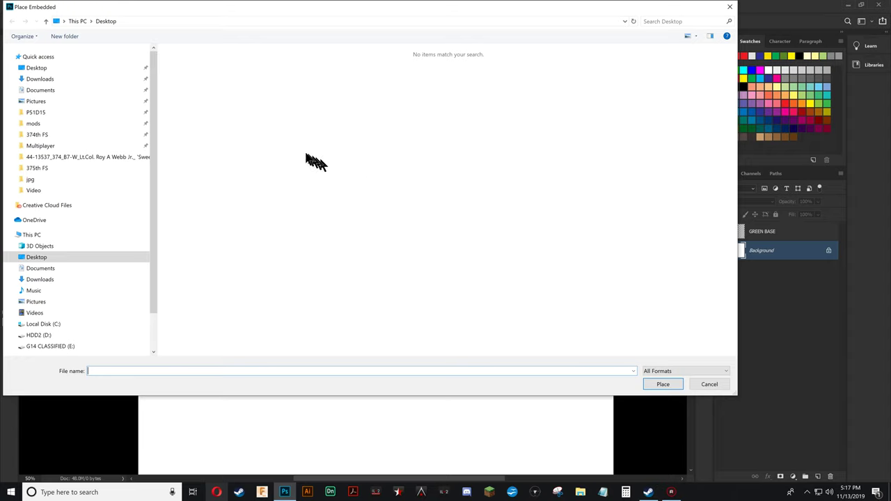
click(37, 134)
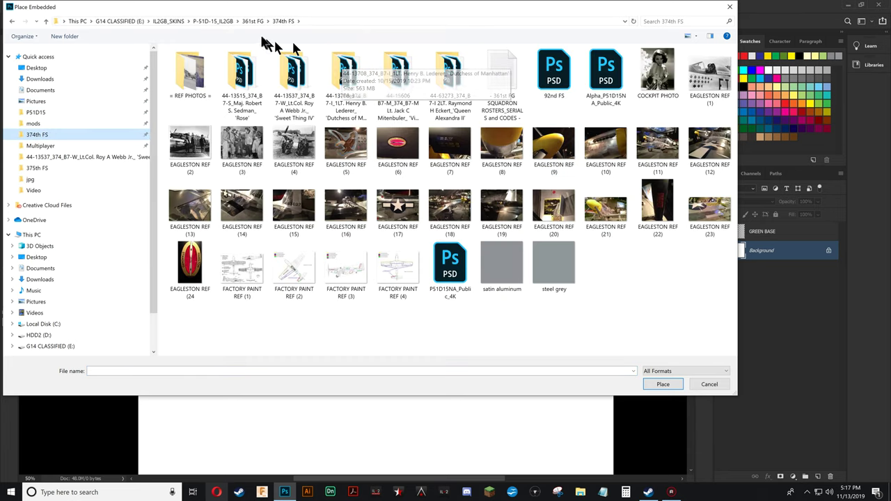
click(204, 22)
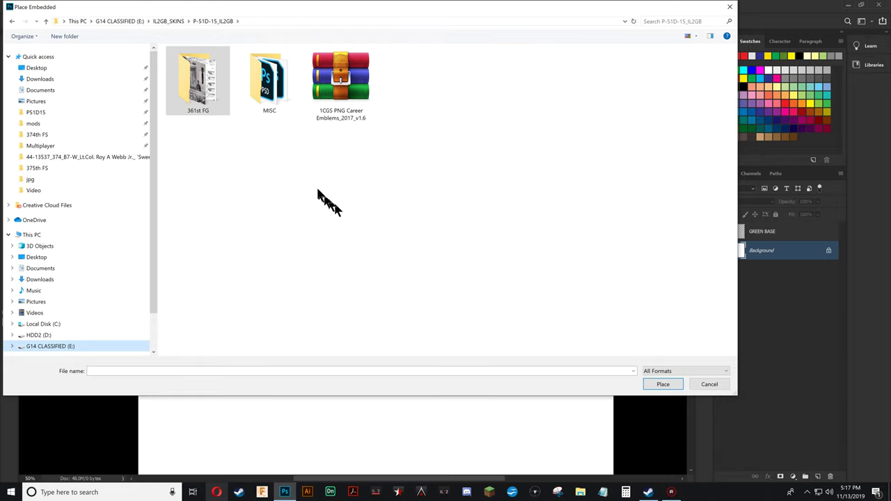
click(169, 22)
right_click(453, 147)
mouse_move(511, 152)
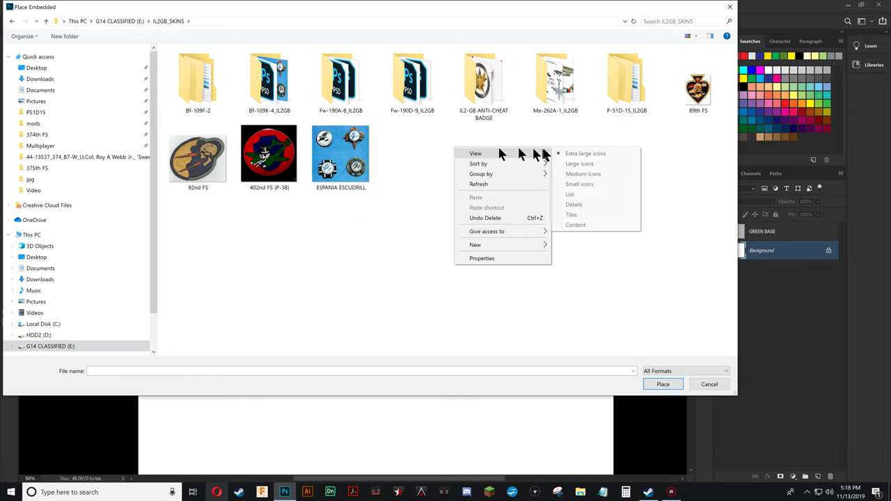
click(351, 263)
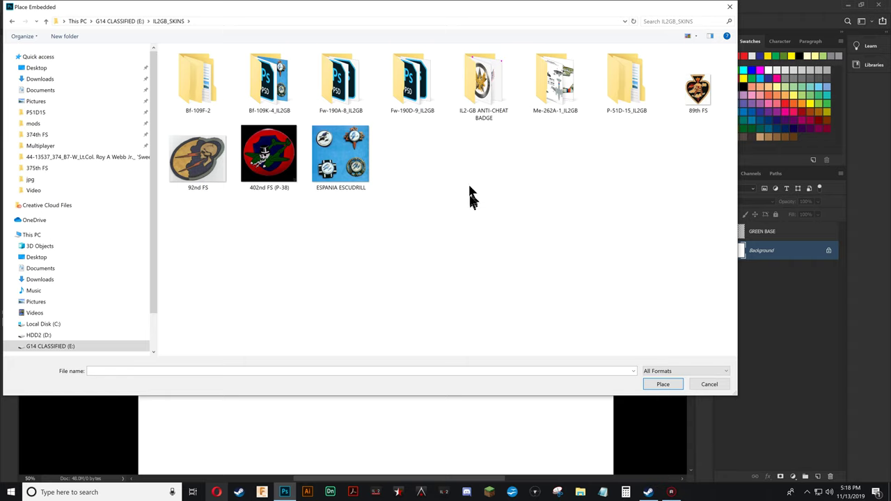
Choose the 92nd FS image and place it into the document
click(478, 96)
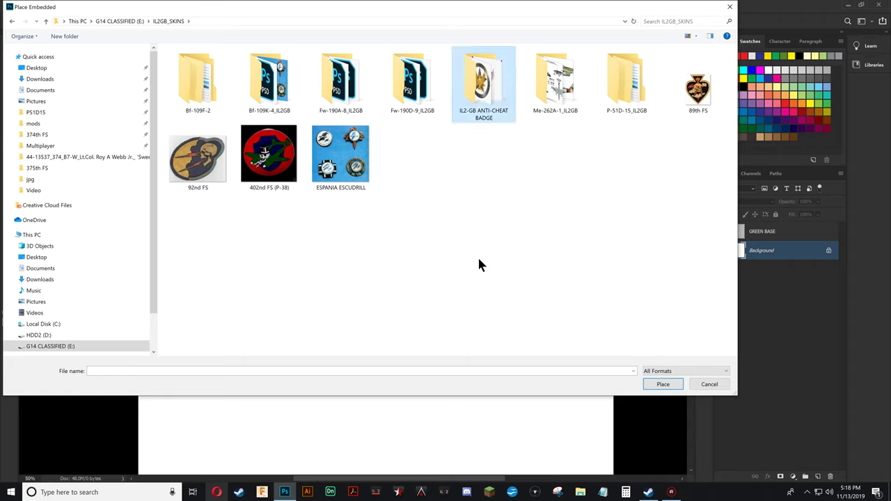
click(698, 89)
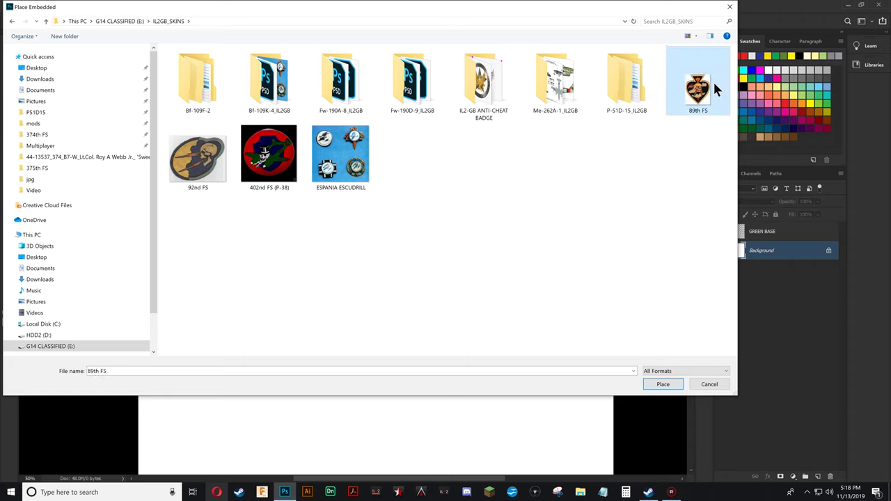
click(202, 185)
click(280, 173)
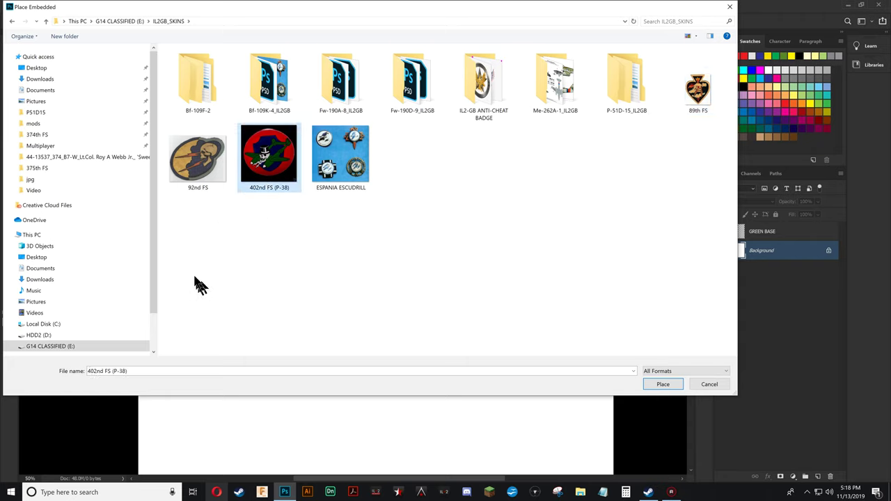
click(203, 182)
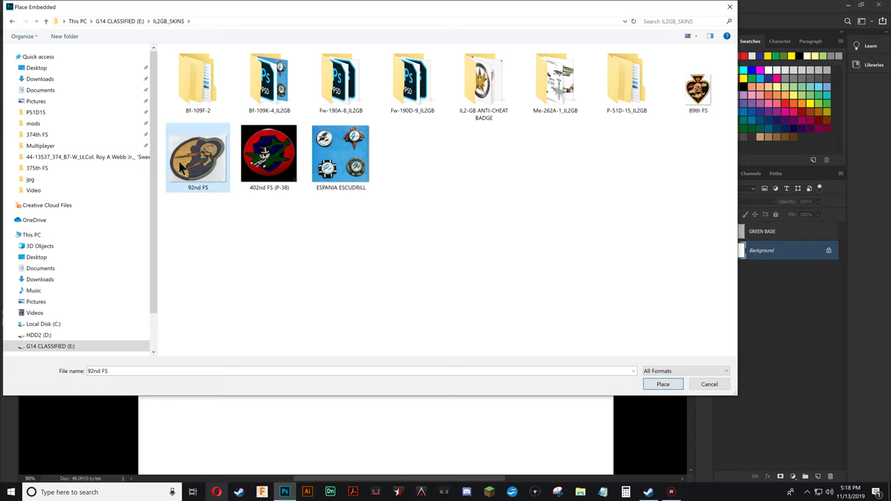
click(650, 386)
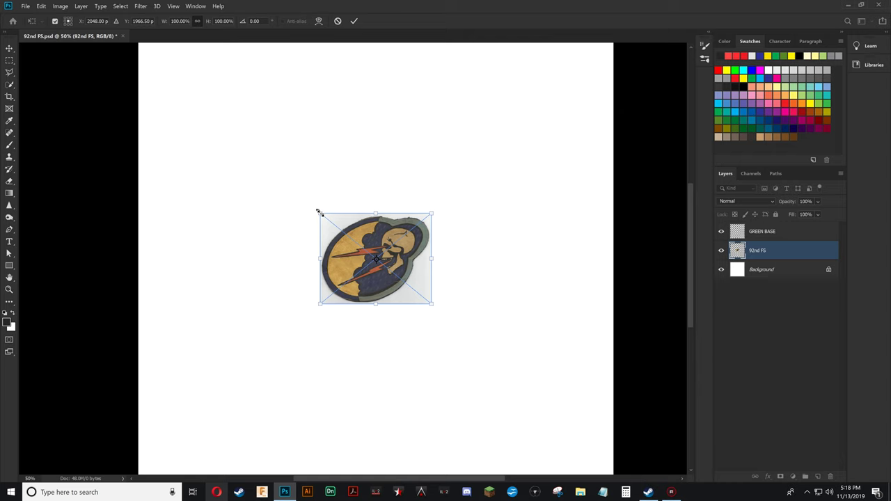
Scale the placed 92nd FS patch to nearly fill the canvas, commit it, and centre it
drag(320, 213, 157, 57)
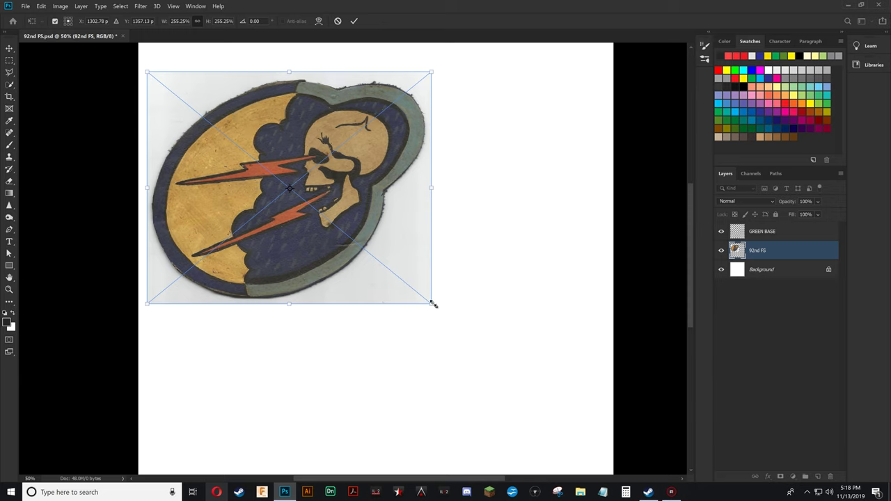
drag(432, 304, 617, 438)
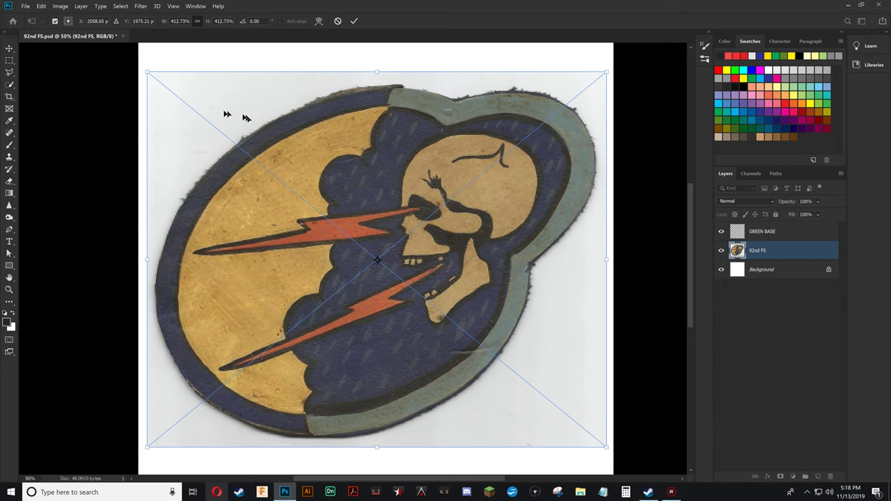
key(Return)
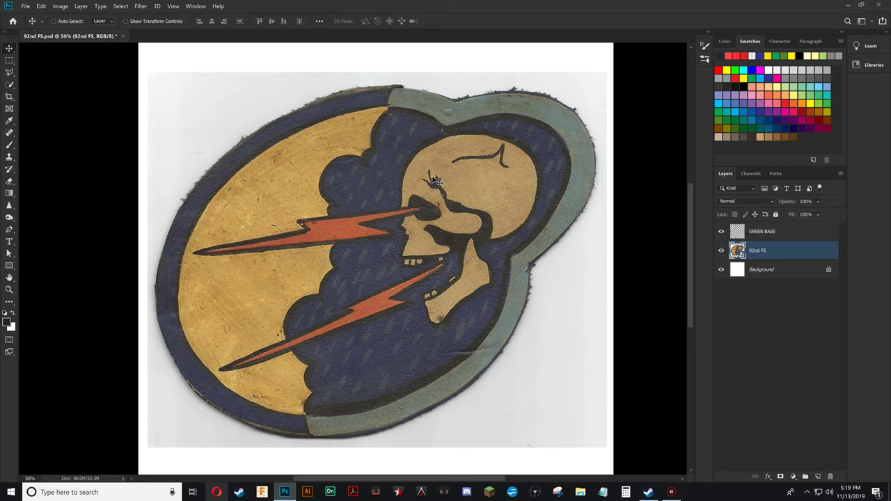
click(400, 183)
drag(400, 183, 397, 188)
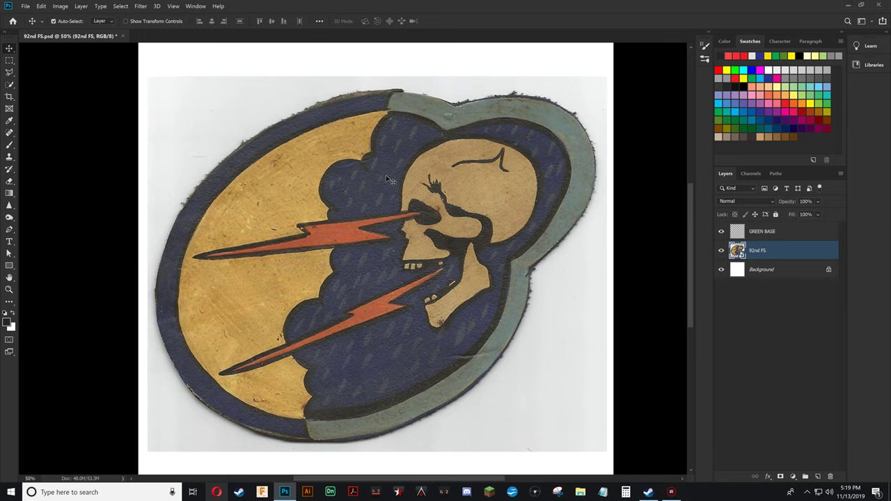
key(ctrl+minus)
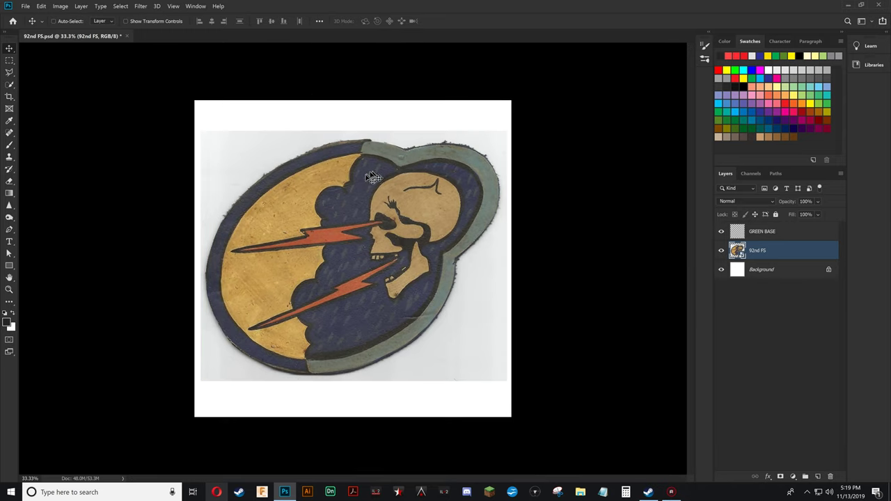
drag(375, 178, 395, 181)
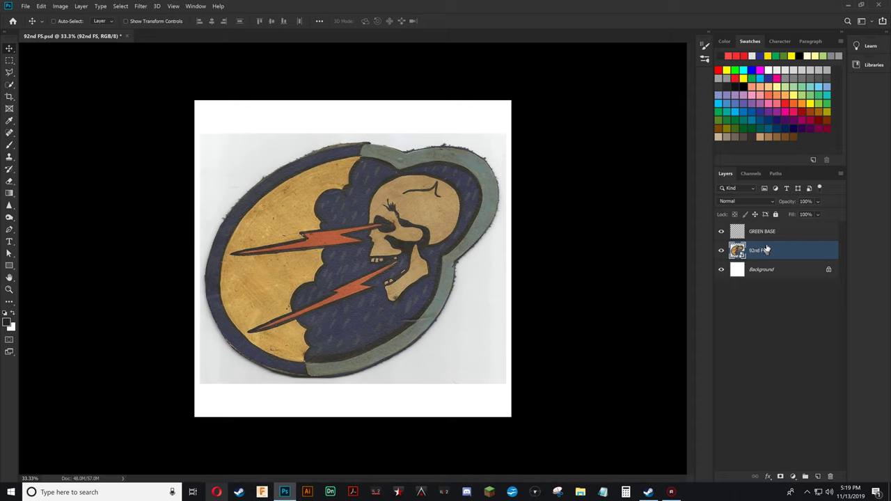
Set the 92nd FS layer opacity to 70% and apply Lock All to it
click(804, 202)
text(06)
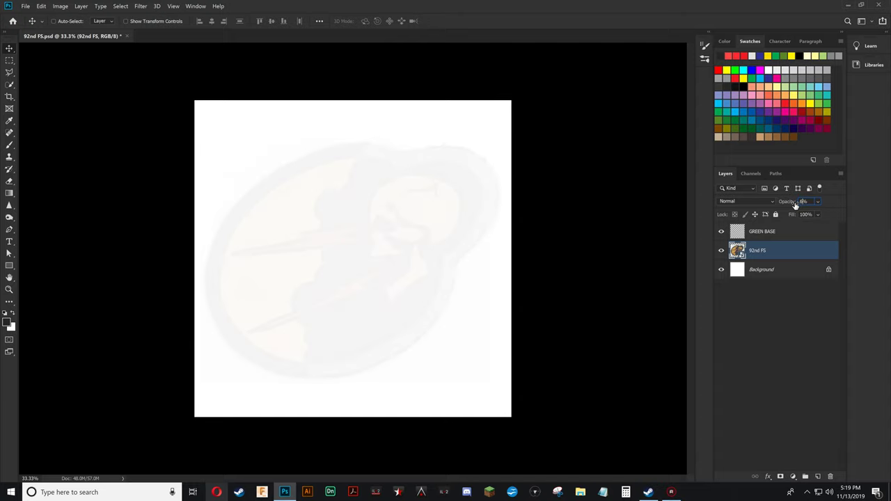
text(0)
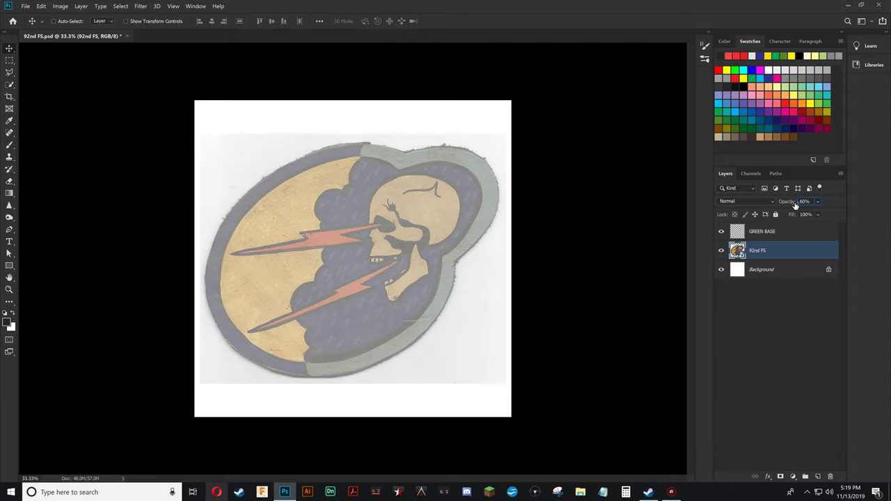
key(BackSpace)
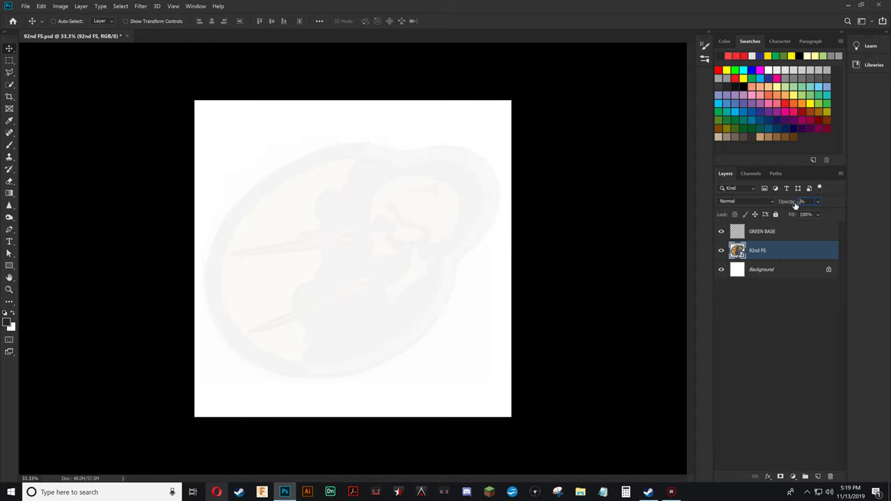
key(Return)
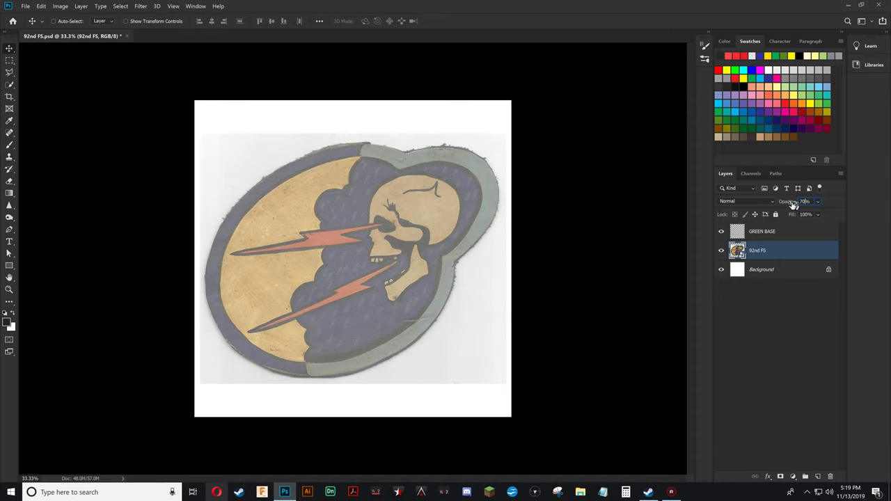
click(775, 214)
With the GREEN BASE layer active, create a new empty path named 'GREEN BASE'
click(781, 237)
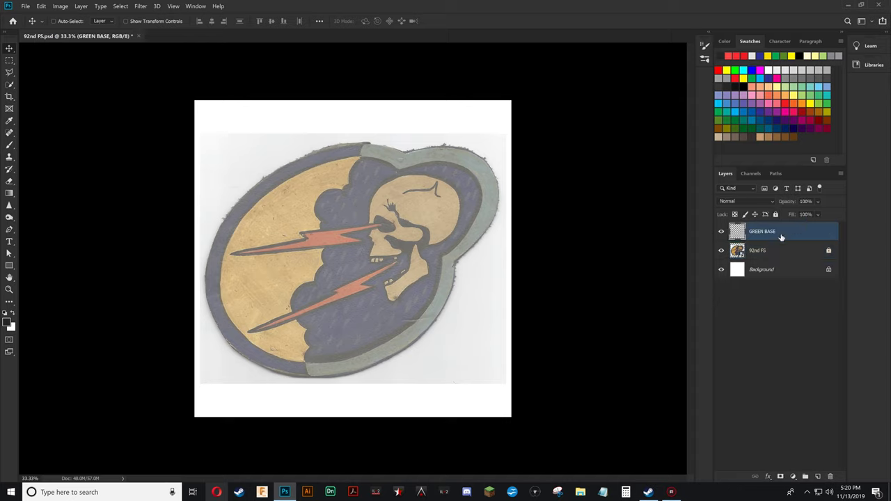
click(777, 174)
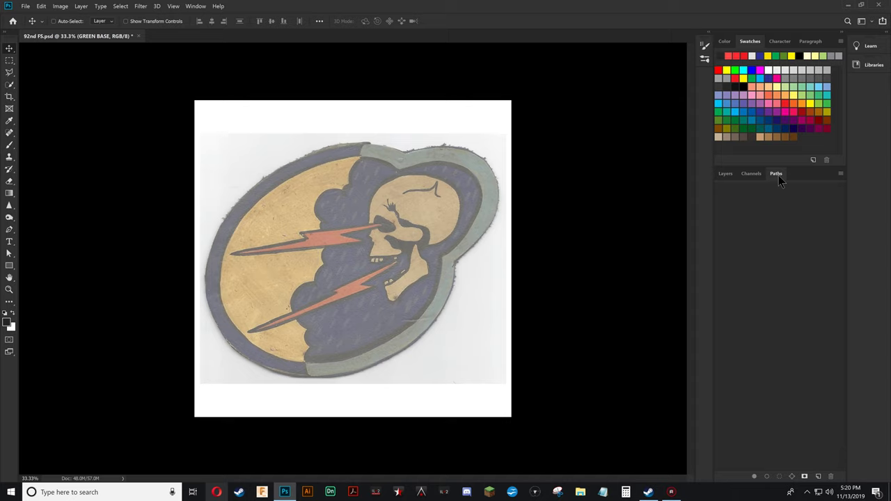
click(818, 476)
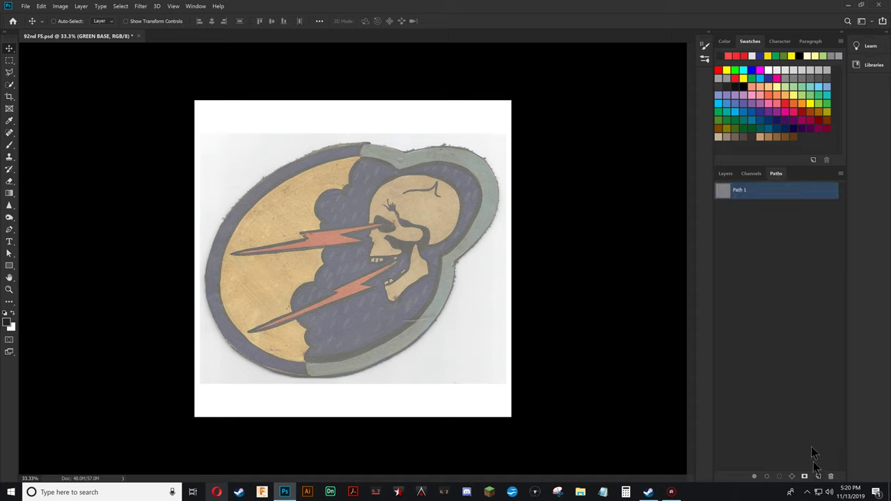
double_click(739, 191)
text(GREEN BASE)
click(774, 261)
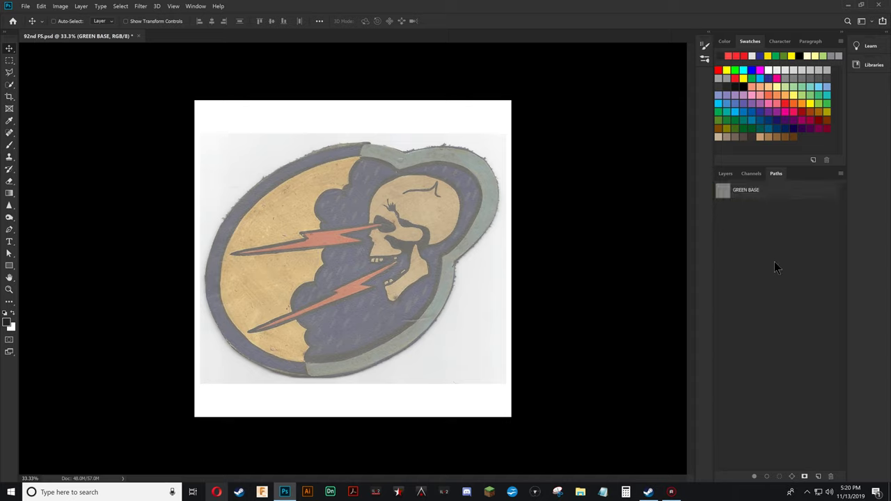
click(775, 192)
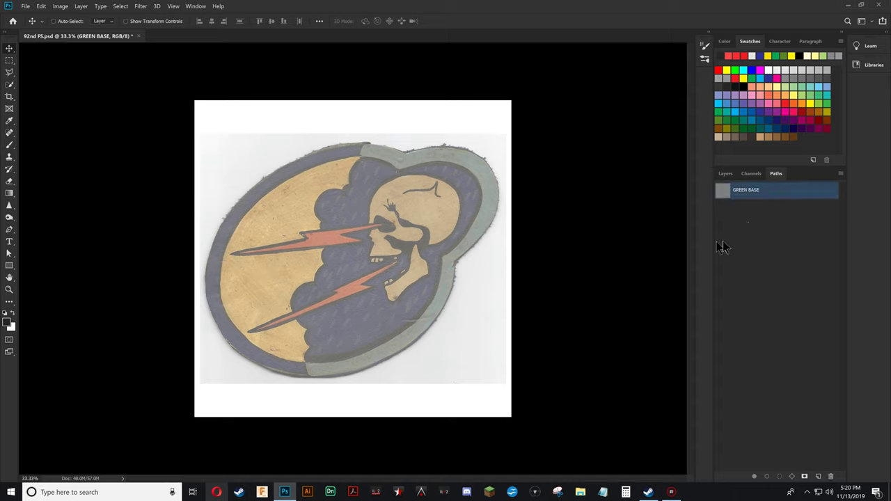
click(725, 175)
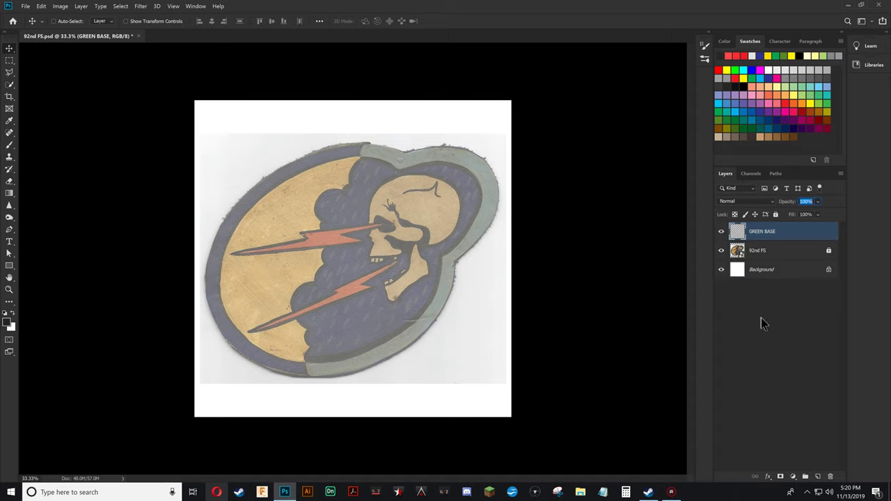
click(774, 173)
click(724, 174)
Trace the patch's outer edge with the Pen tool as a closed six-anchor curved path
click(227, 156)
key(p)
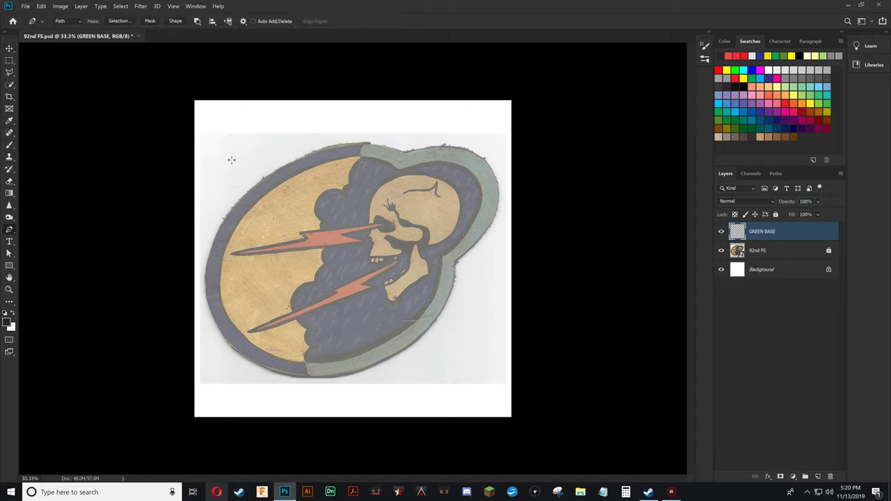
click(404, 152)
drag(279, 168, 197, 208)
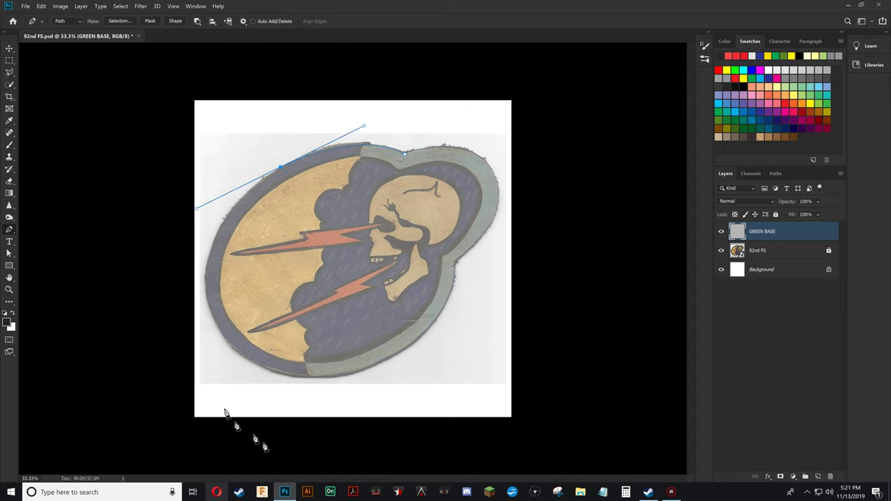
drag(221, 333, 251, 369)
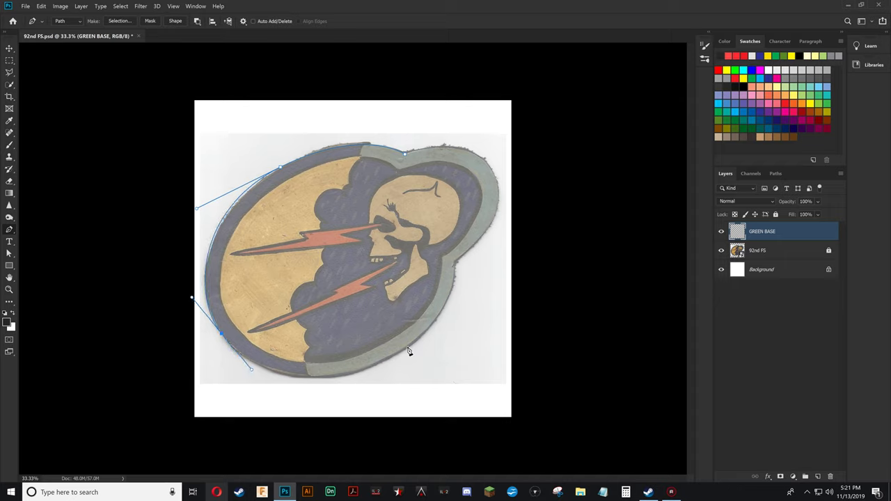
drag(407, 347, 475, 297)
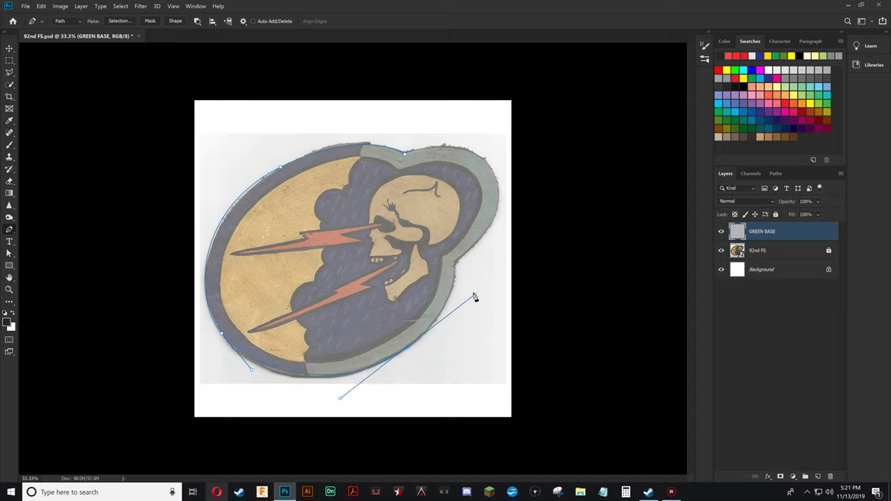
click(455, 263)
drag(490, 170, 465, 116)
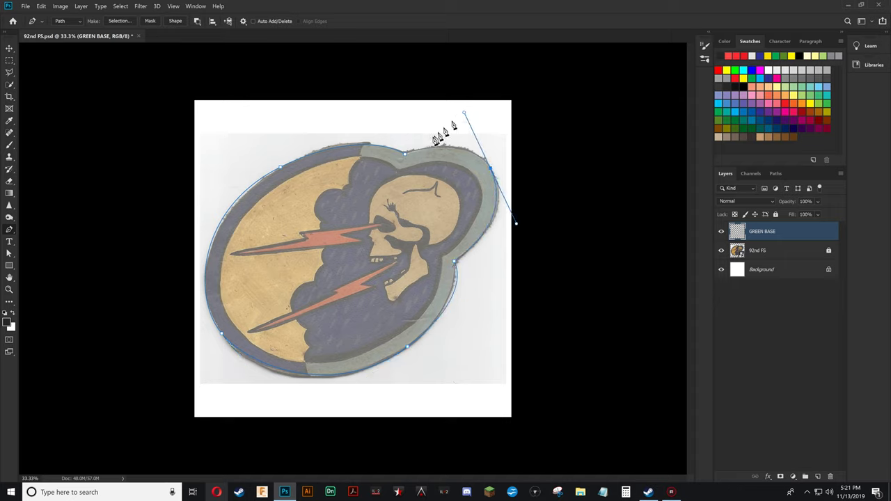
click(406, 153)
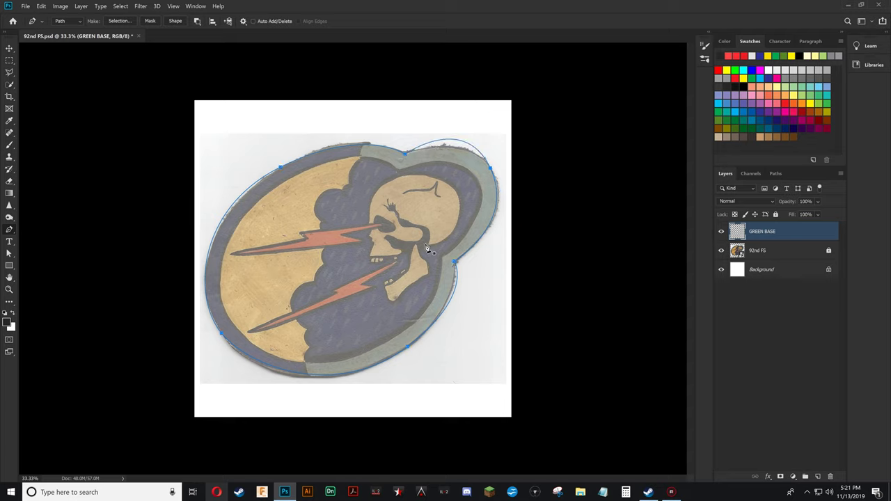
key(a)
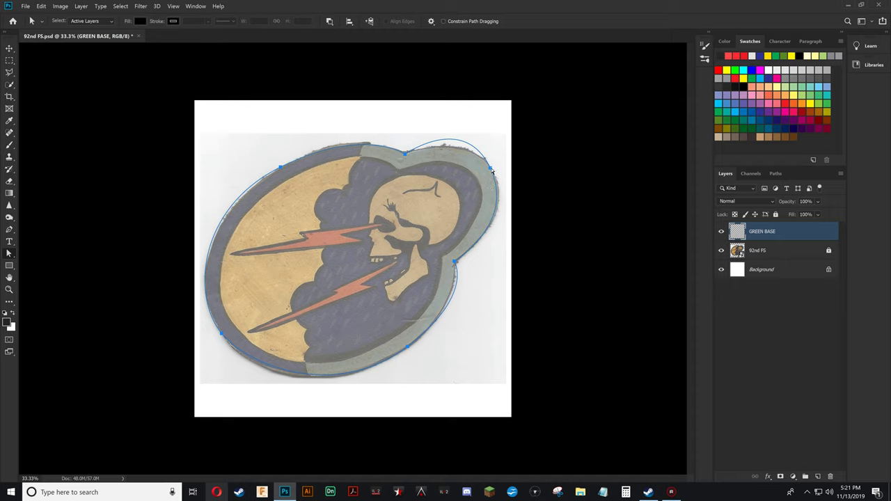
Fine-tune the outline's top-right, bottom, left and top-left curves to hug the border, then deselect
drag(491, 168, 470, 132)
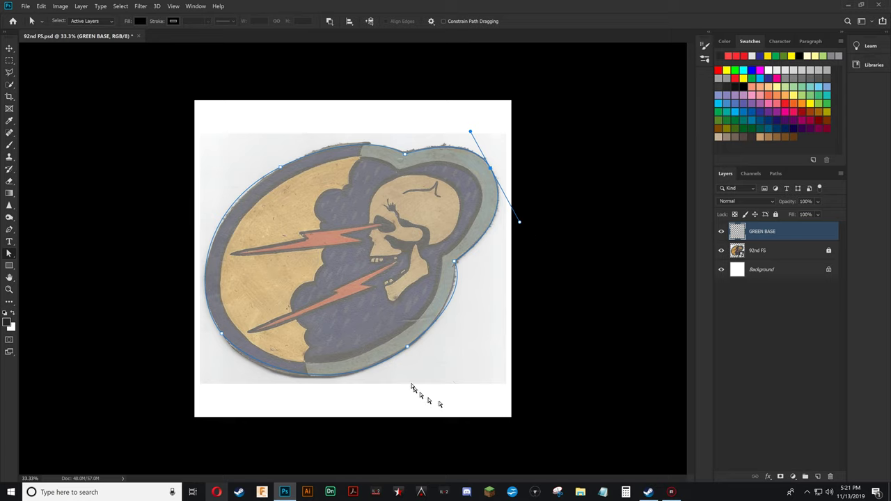
drag(407, 348, 461, 305)
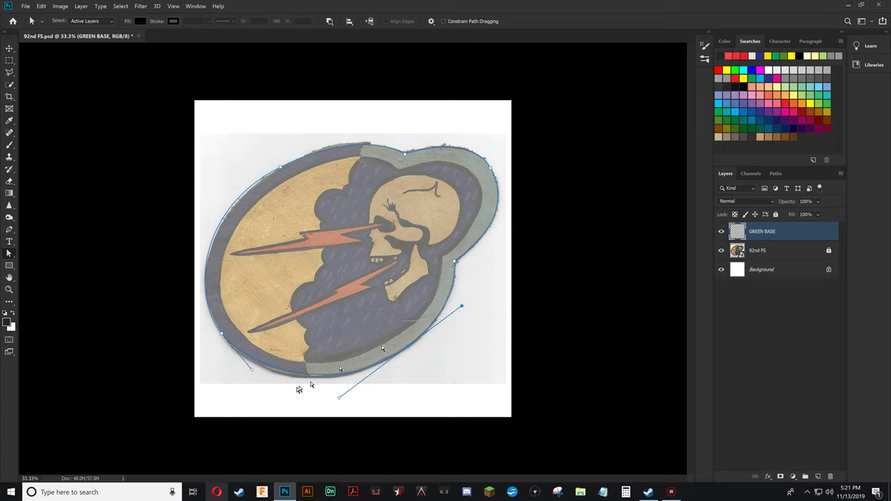
drag(252, 370, 246, 376)
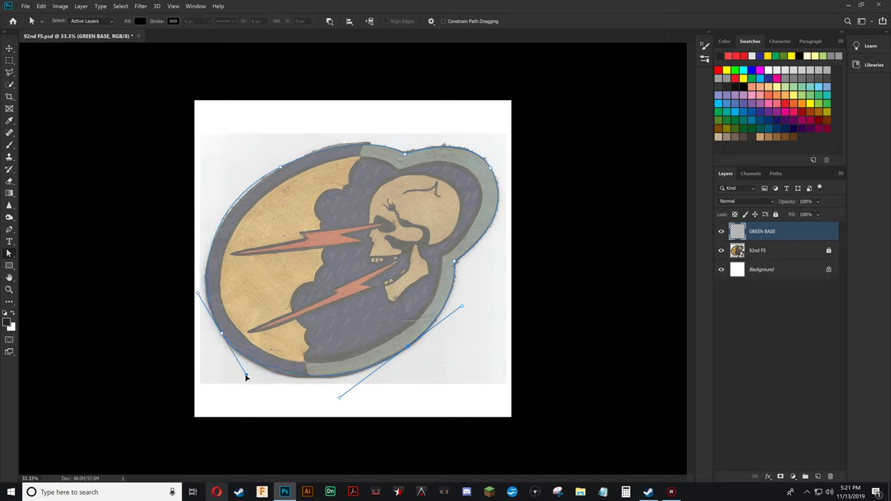
click(281, 169)
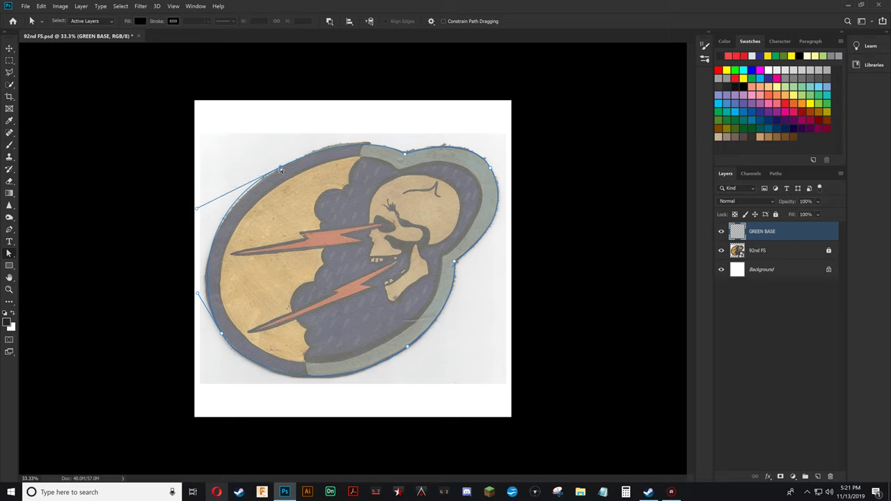
drag(280, 169, 282, 172)
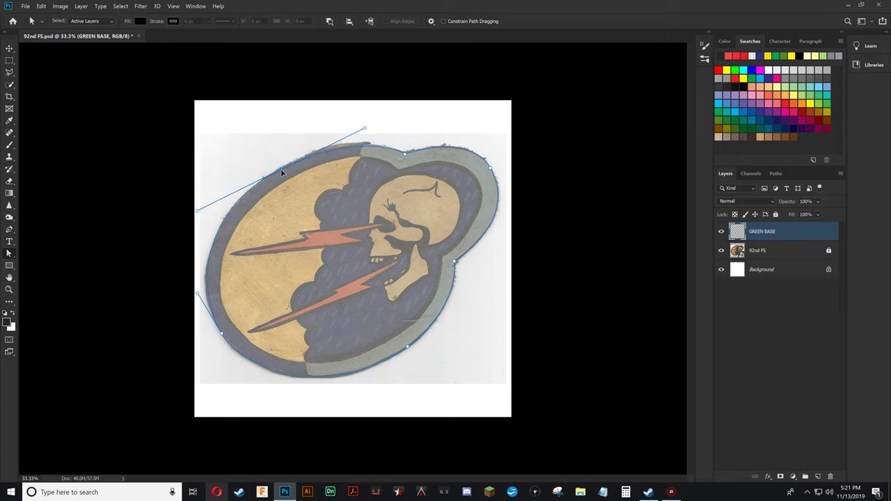
click(198, 295)
drag(198, 295, 194, 291)
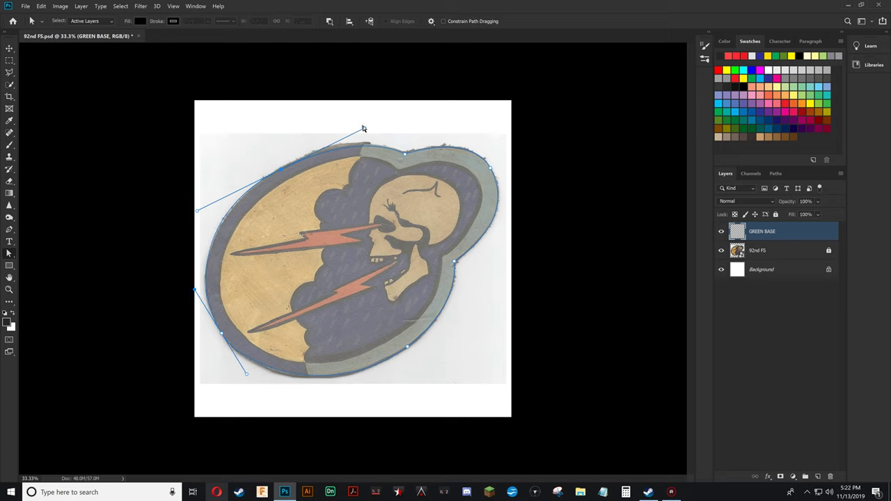
drag(364, 130, 362, 128)
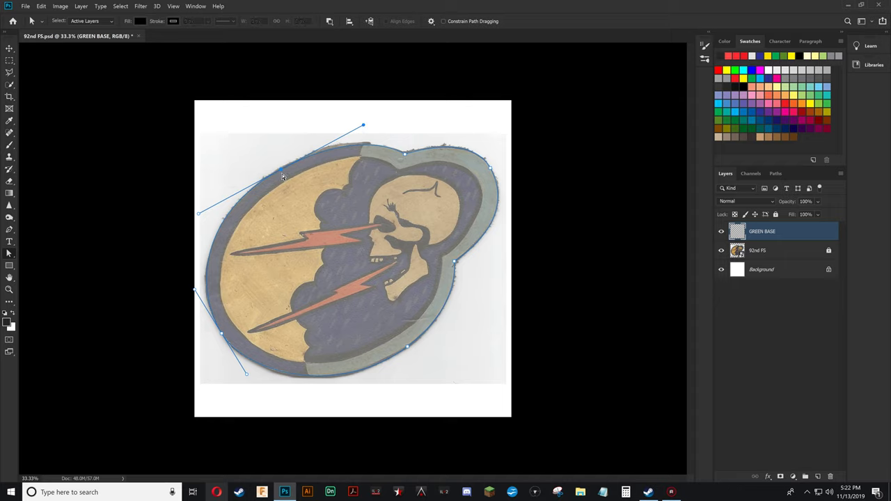
key(Up)
key(Up)
key(Up)
key(Up)
key(Up)
key(Up)
key(Up)
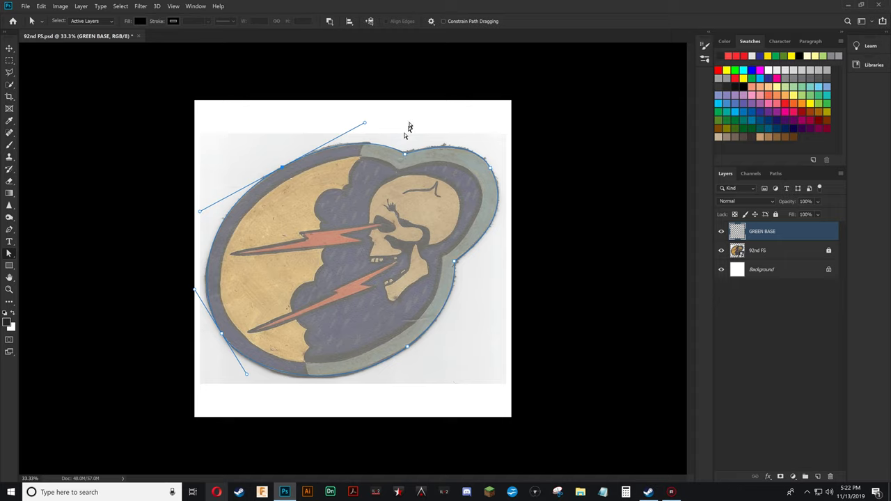
click(431, 142)
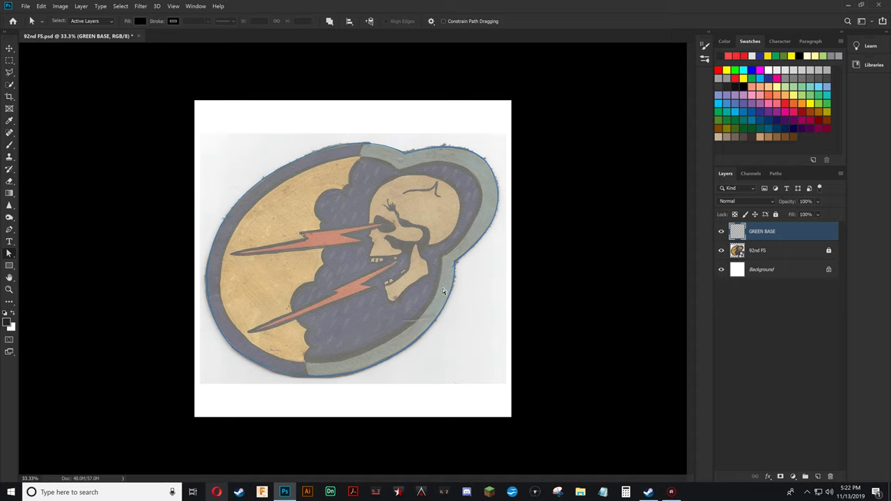
Check the saved paths list, then return to the layer list
click(455, 264)
click(529, 237)
click(778, 178)
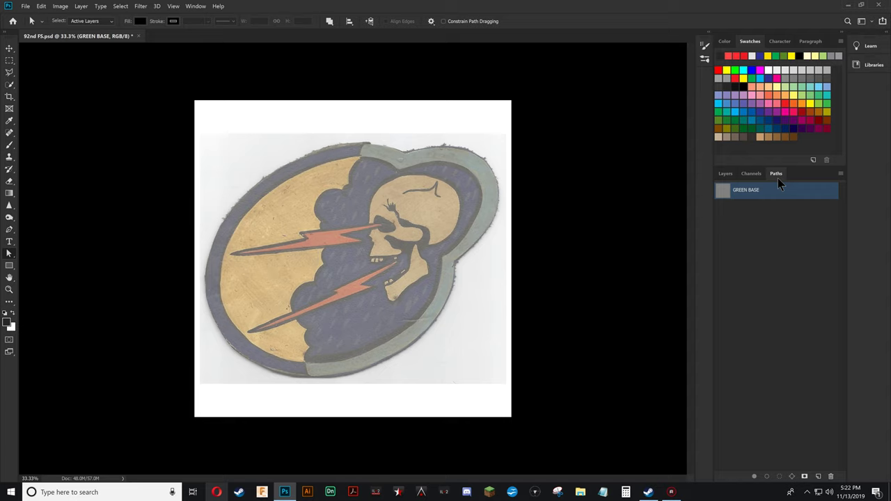
click(726, 174)
Trace a closed curved Pen path with six anchors around the patch's outer edge
key(p)
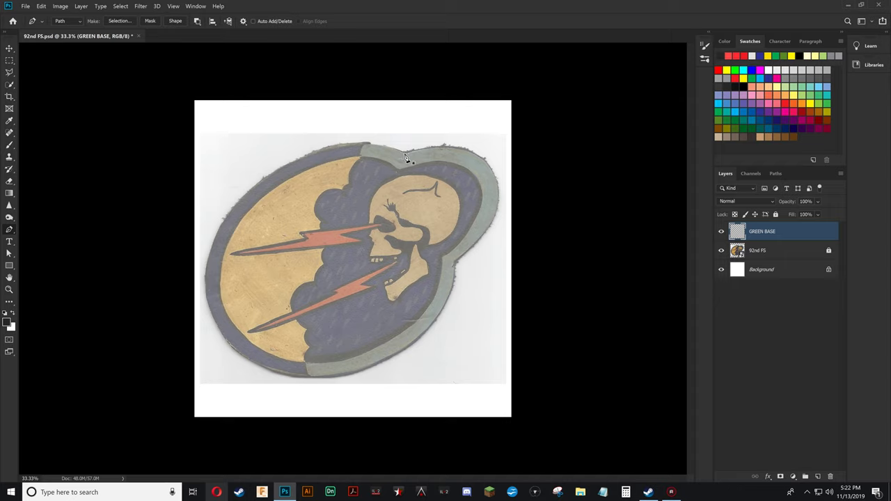
drag(406, 158, 394, 152)
drag(262, 180, 221, 213)
drag(214, 323, 238, 371)
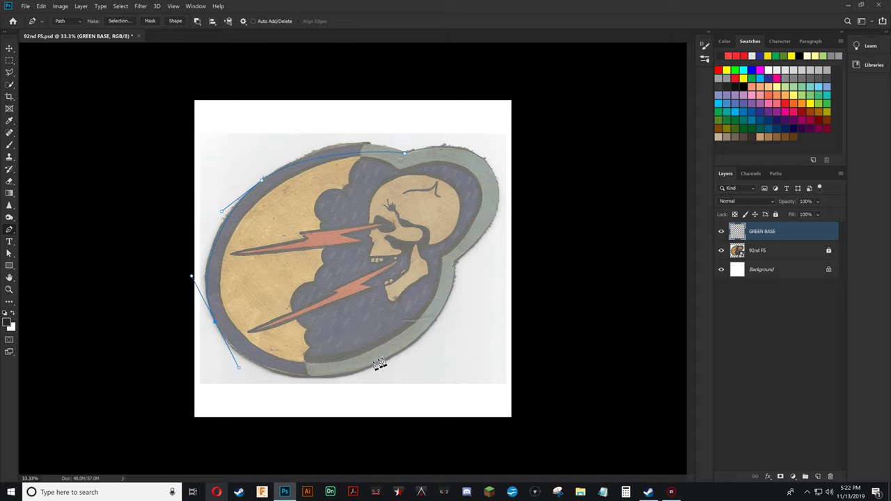
drag(389, 355, 439, 327)
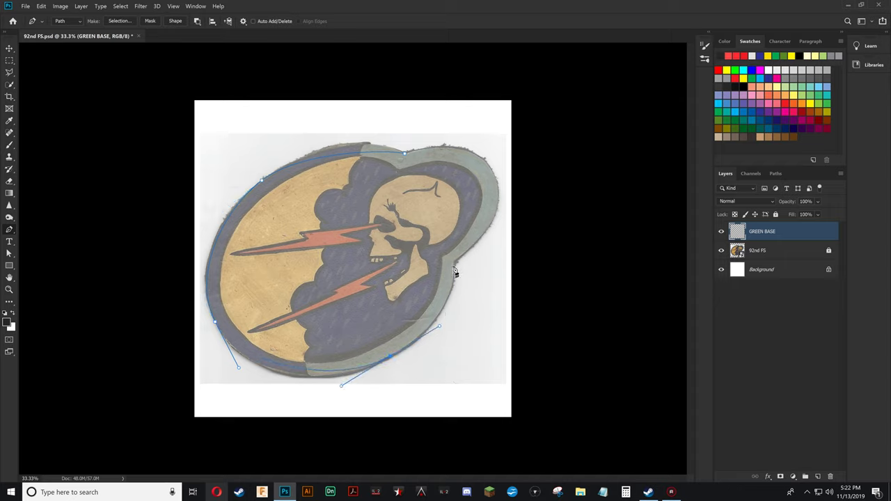
drag(455, 263, 459, 250)
drag(490, 168, 468, 113)
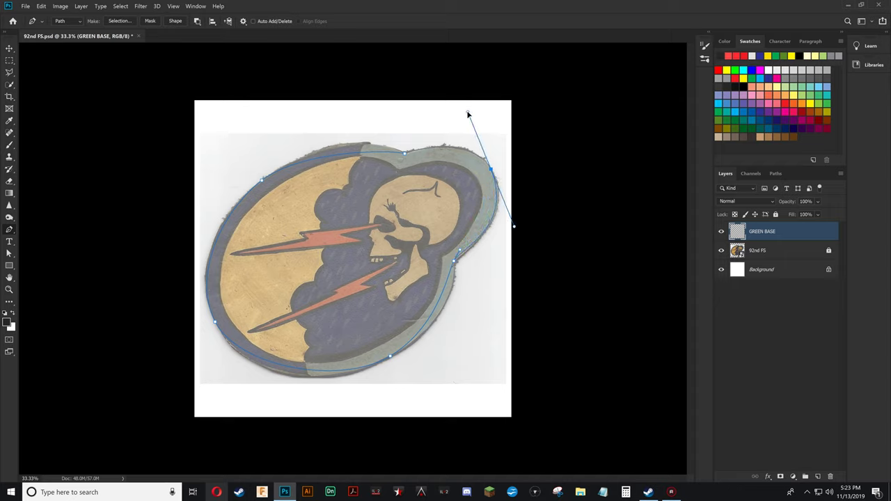
click(406, 153)
With Direct Selection, reshape the path's top and top-right curves to follow the patch
key(a)
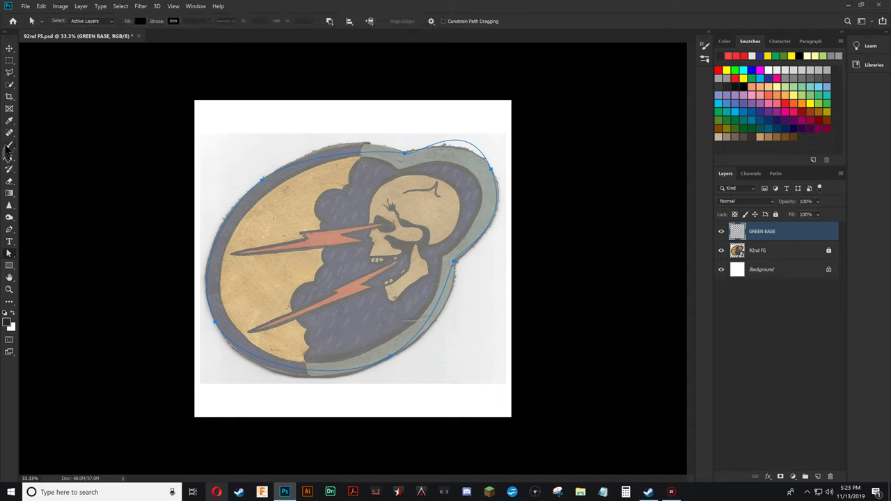
click(9, 231)
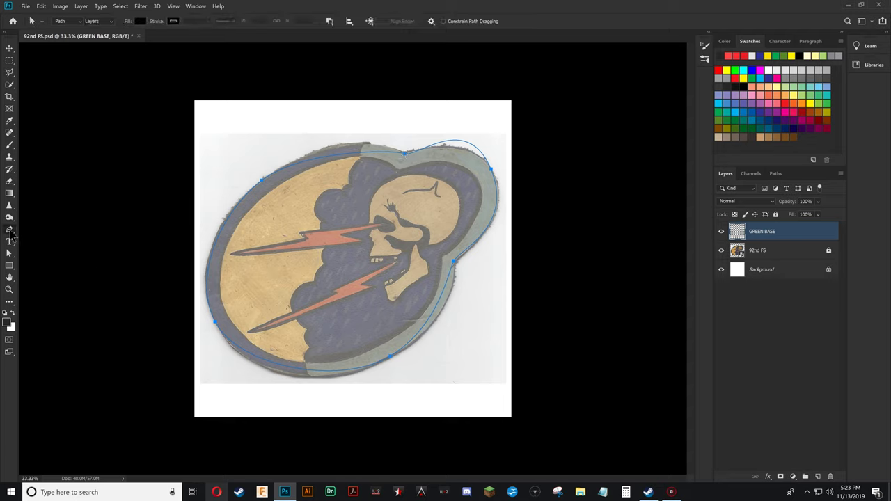
click(10, 233)
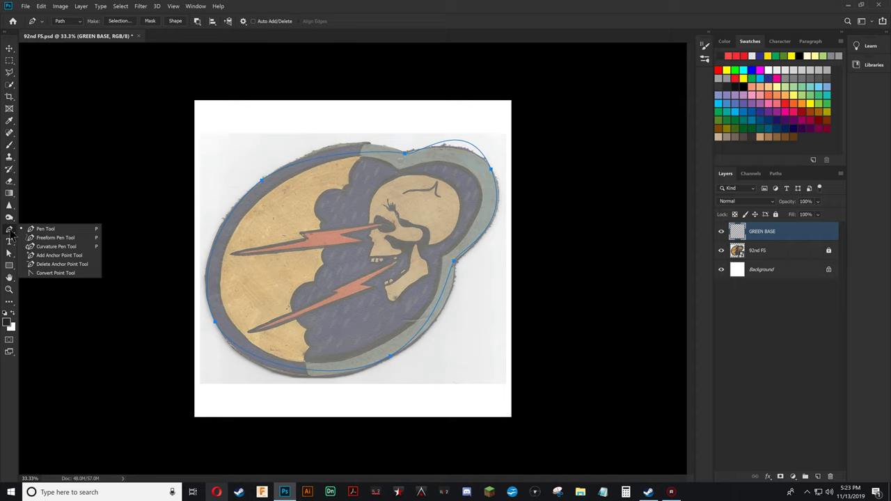
click(43, 229)
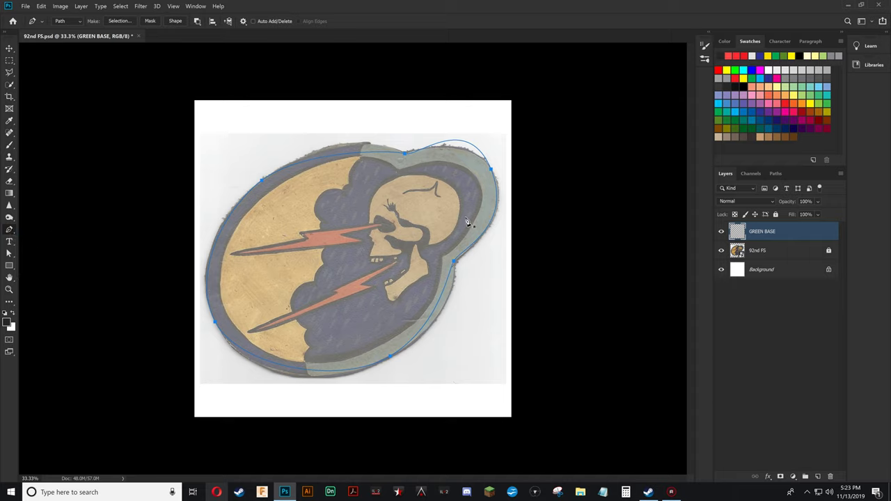
key(a)
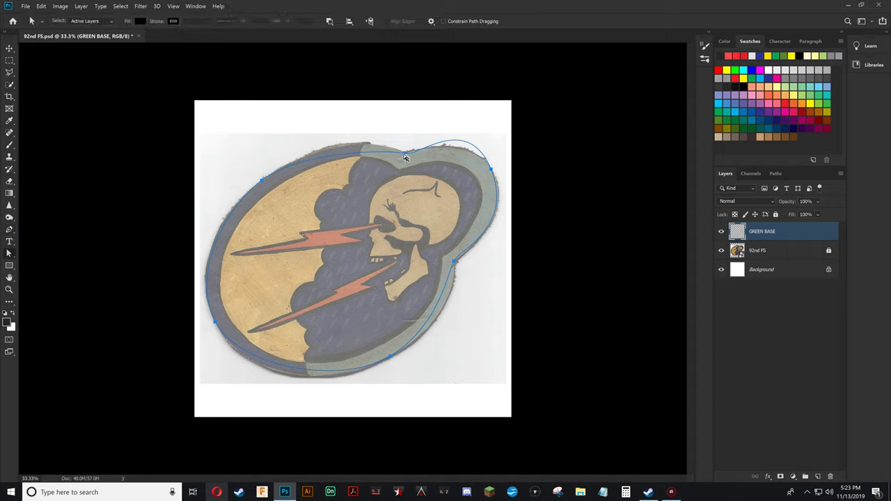
click(405, 154)
drag(394, 154, 366, 135)
drag(366, 135, 364, 139)
drag(417, 161, 418, 152)
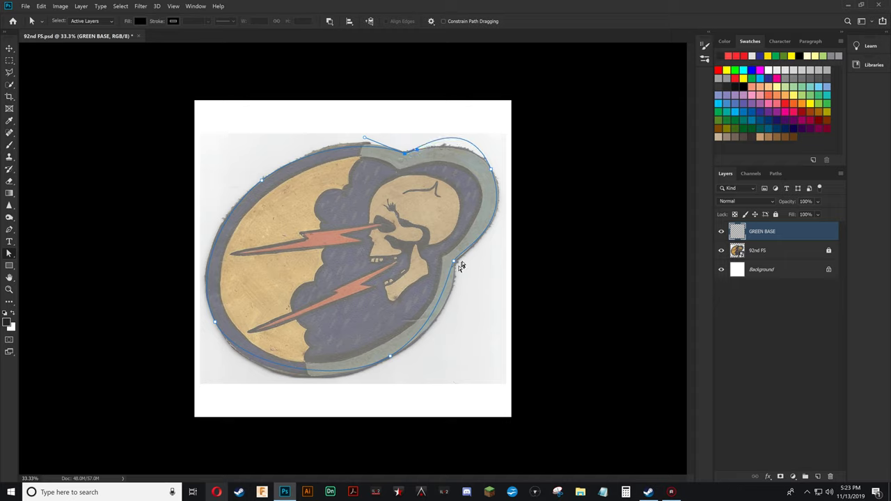
Fit the right side near the jaw and curve it around the upper-right bulge
click(453, 263)
drag(454, 261, 471, 250)
drag(450, 275, 453, 300)
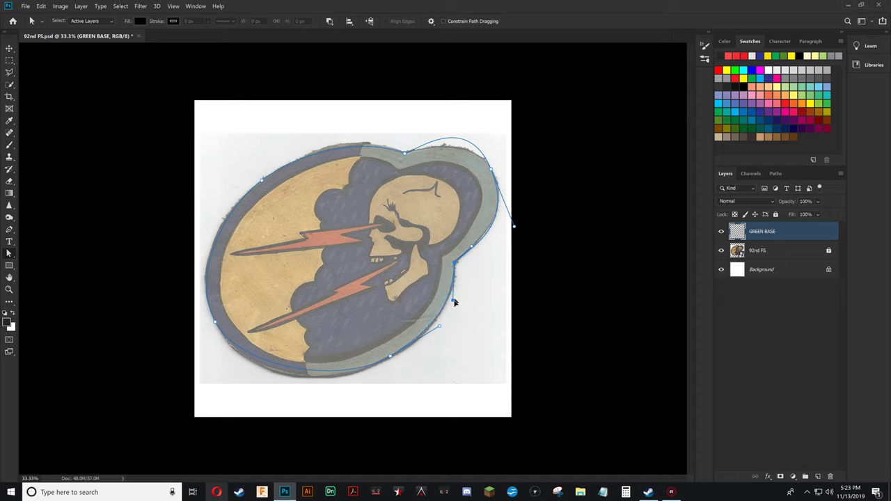
click(514, 227)
drag(513, 227, 475, 135)
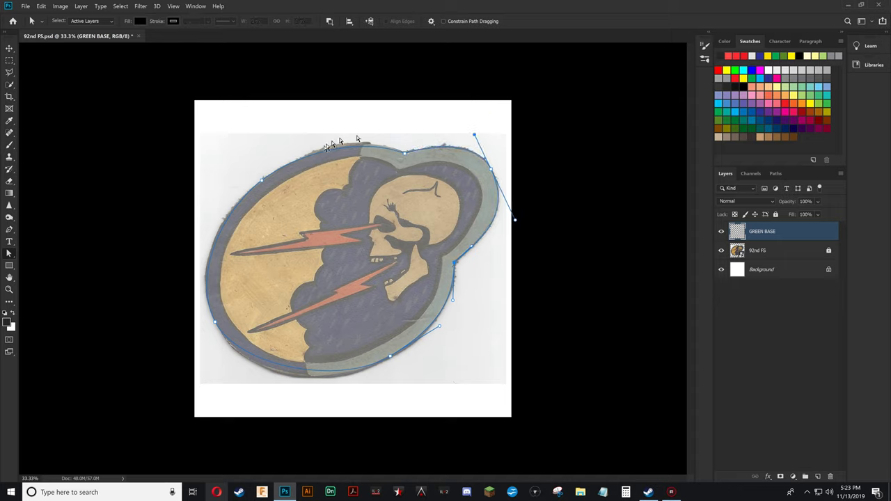
Reshape the top-left and lower-left curves and smooth the upper-right anchor
click(261, 181)
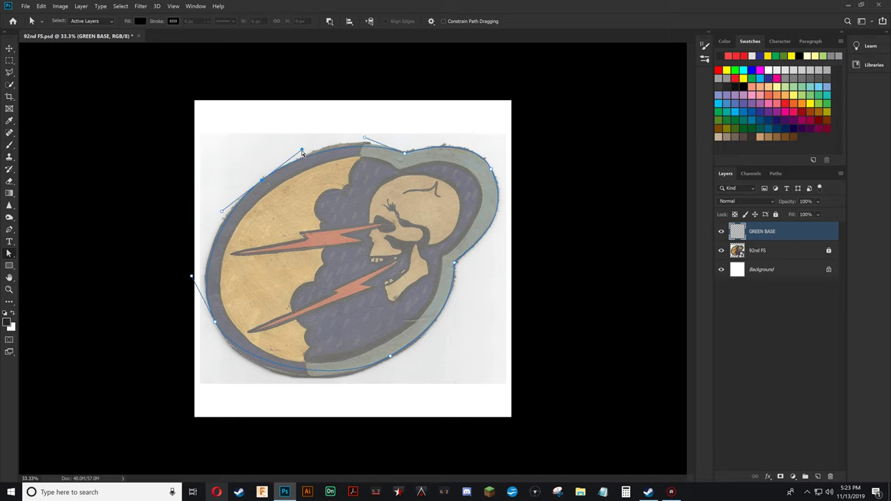
drag(303, 149, 323, 140)
click(216, 325)
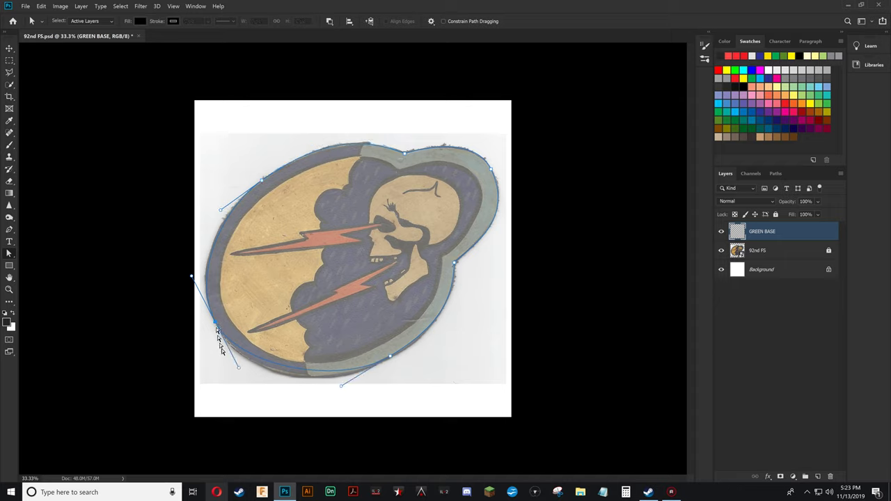
drag(238, 368, 246, 388)
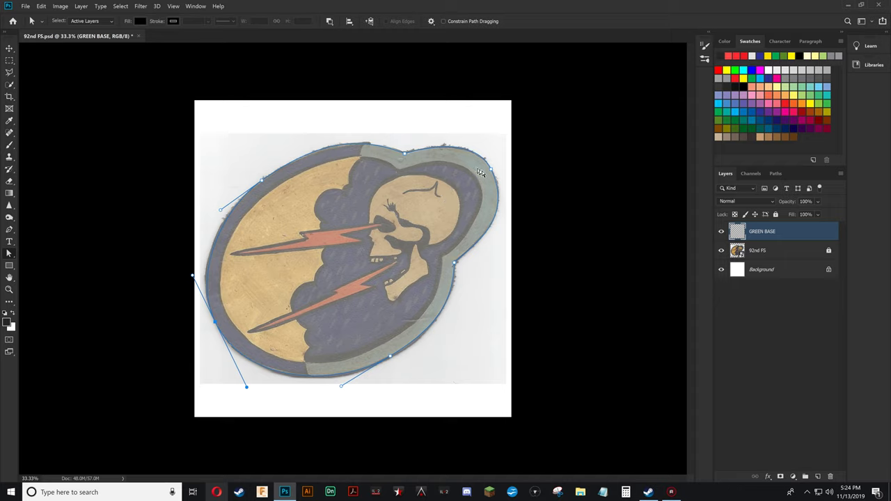
drag(490, 170, 515, 217)
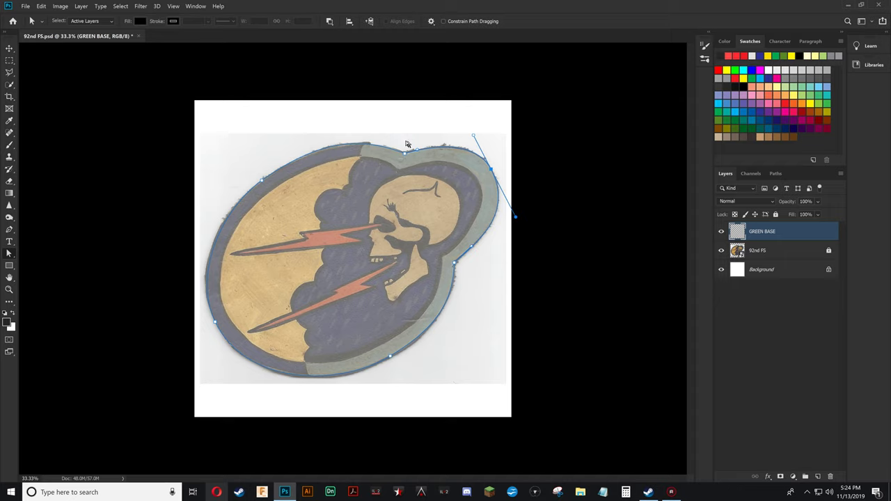
Convert the outline path into a selection and set the foreground colour to green
right_click(490, 173)
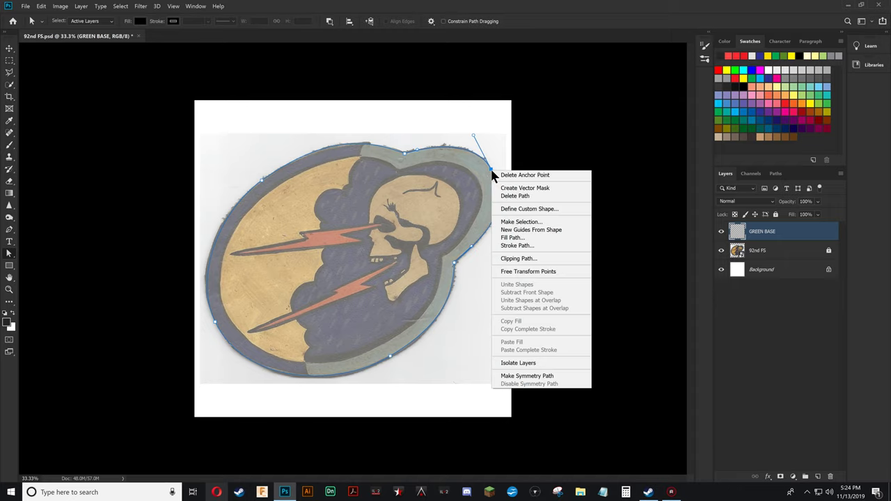
click(516, 223)
click(494, 133)
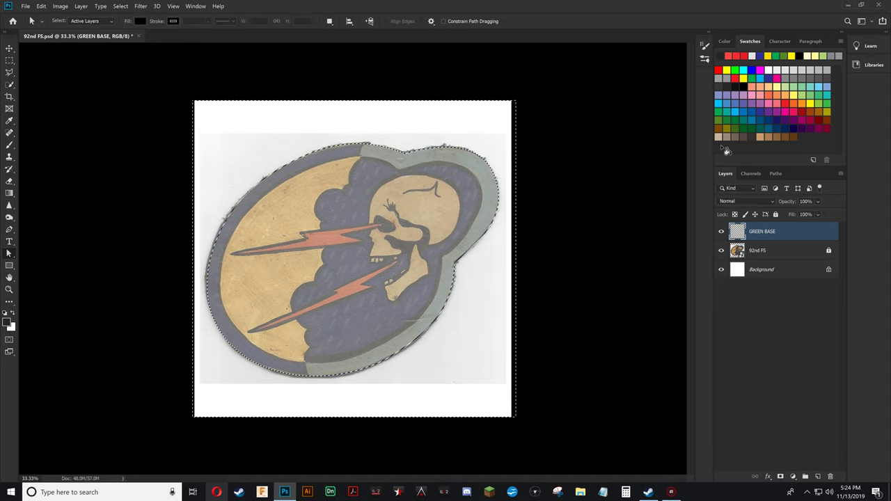
click(783, 55)
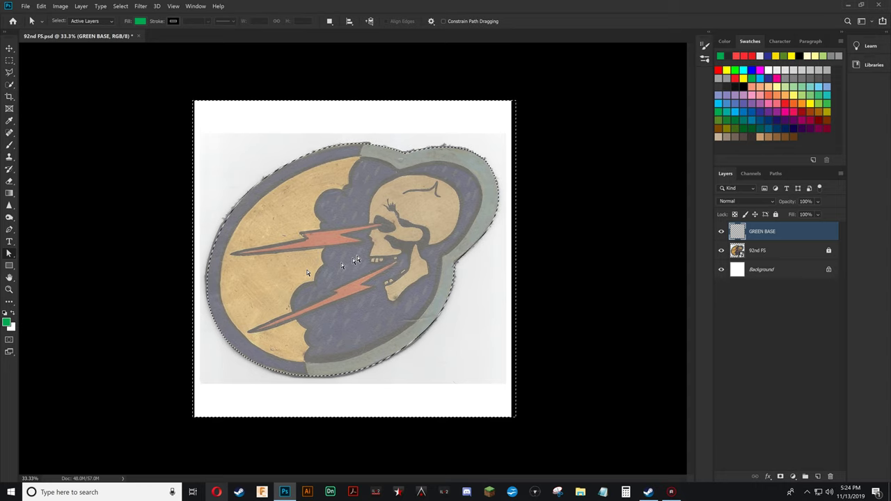
key(b)
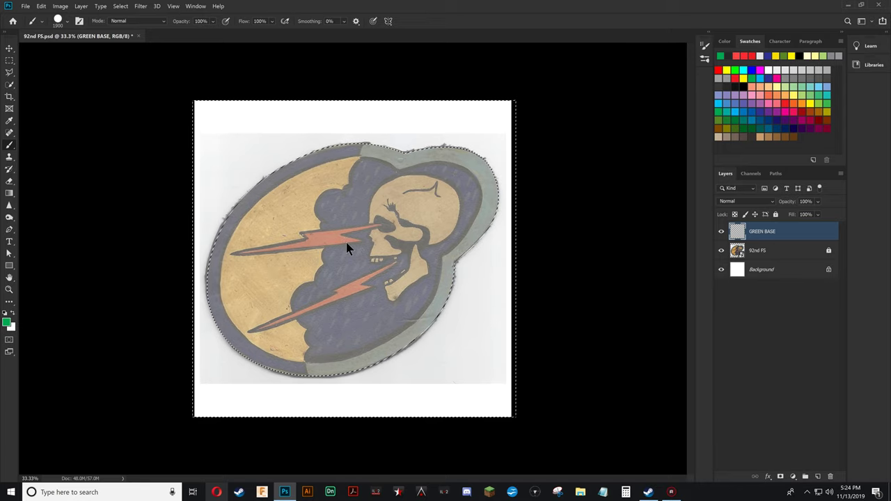
With an enlarged brush, paint the patch selection solid green, then deselect
key(bracketright)
key(bracketright)
key(bracketright)
key(bracketright)
key(bracketright)
key(bracketright)
key(bracketright)
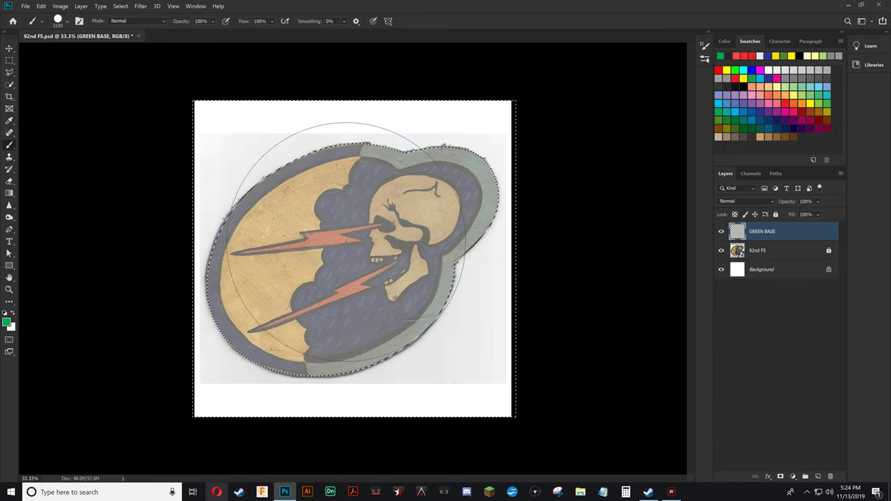
mouse_move(431, 237)
mouse_down()
mouse_move(428, 223)
mouse_move(310, 177)
mouse_move(188, 313)
mouse_move(480, 237)
mouse_up()
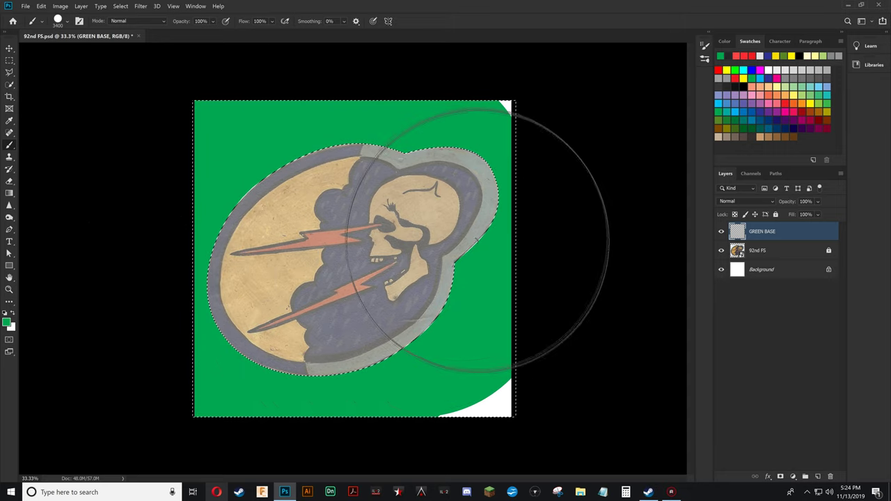
click(41, 6)
click(55, 13)
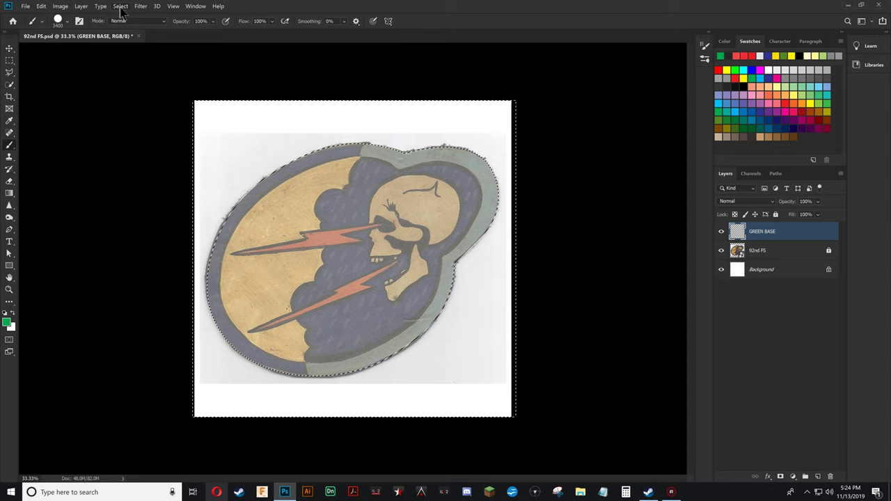
click(120, 6)
click(127, 25)
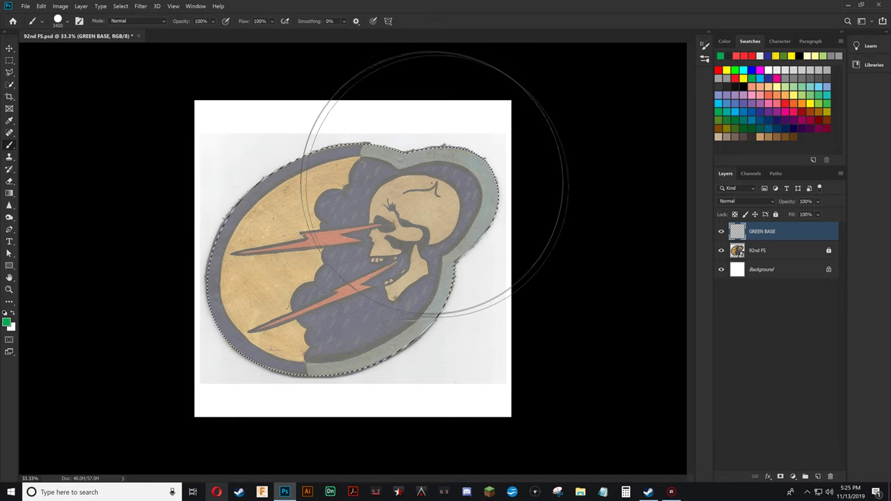
mouse_move(452, 196)
mouse_down()
mouse_move(384, 186)
mouse_move(279, 221)
mouse_move(328, 299)
mouse_up()
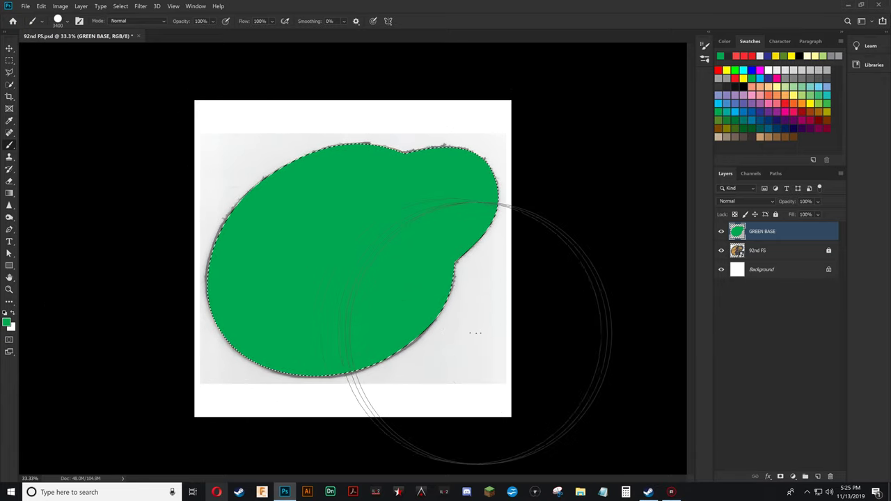
key(w)
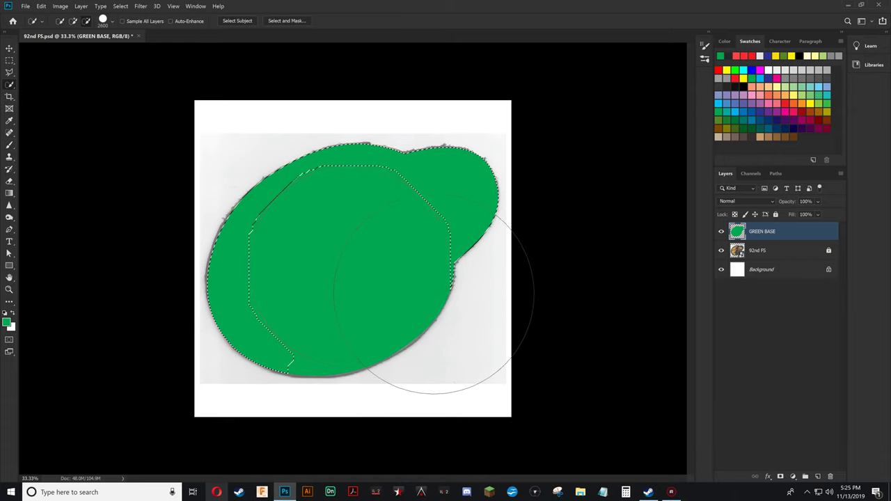
key(ctrl+d)
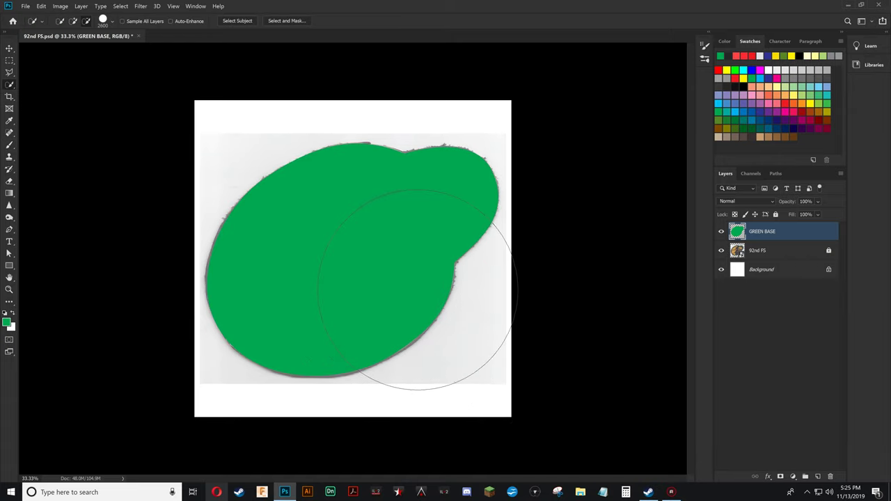
click(775, 174)
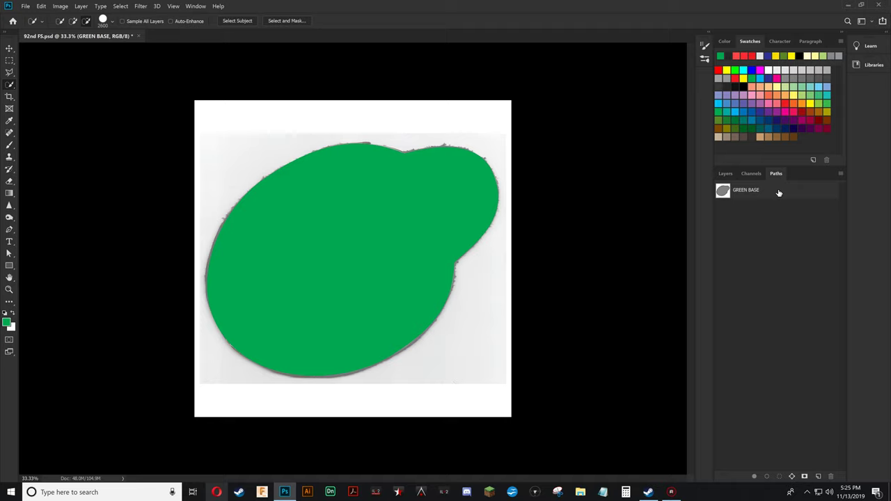
click(779, 193)
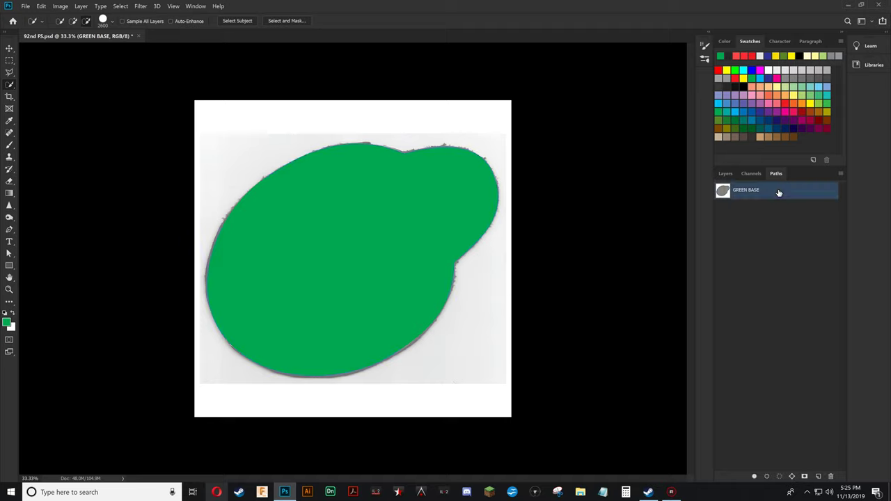
key(a)
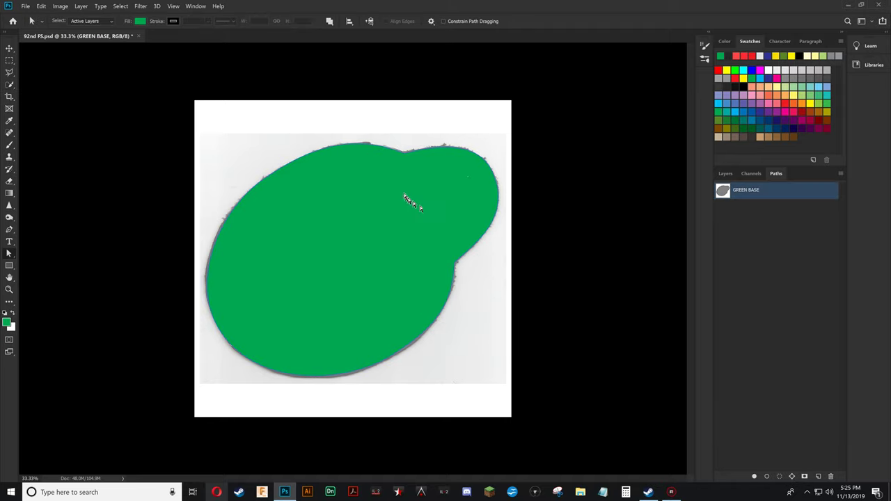
click(405, 152)
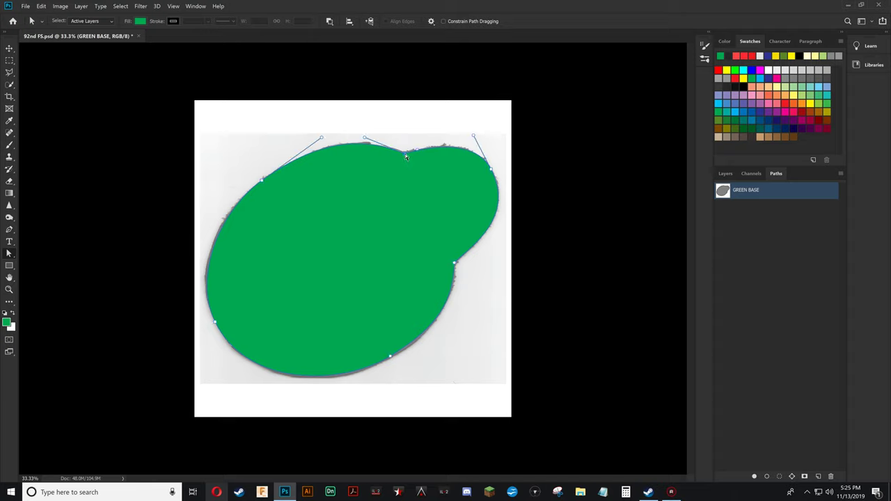
click(365, 140)
click(762, 275)
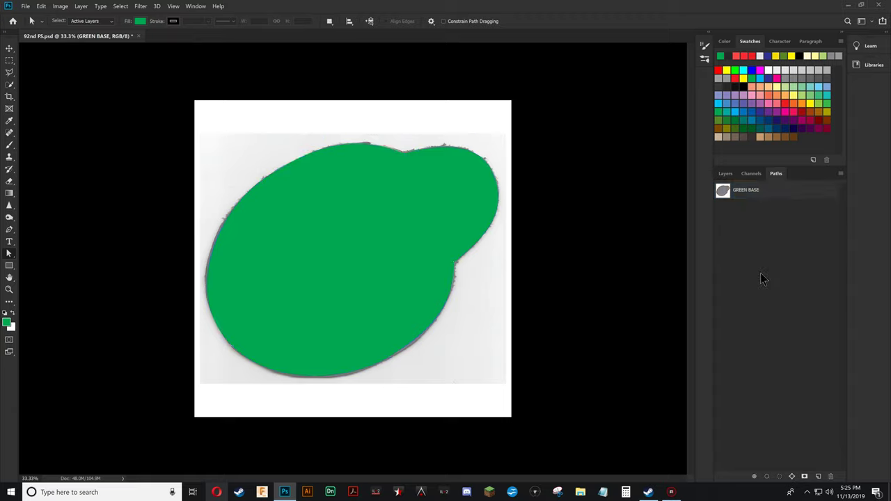
click(724, 174)
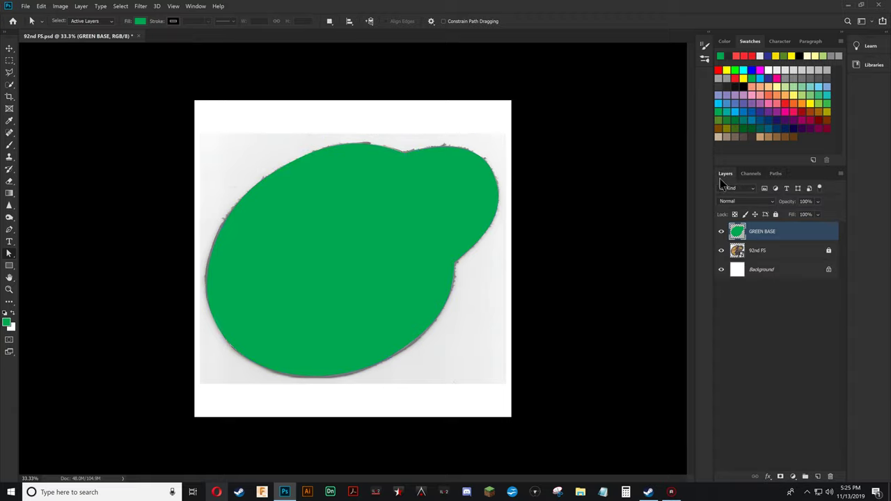
Add a new layer named BLUE BASE and hide the GREEN BASE layer
click(816, 476)
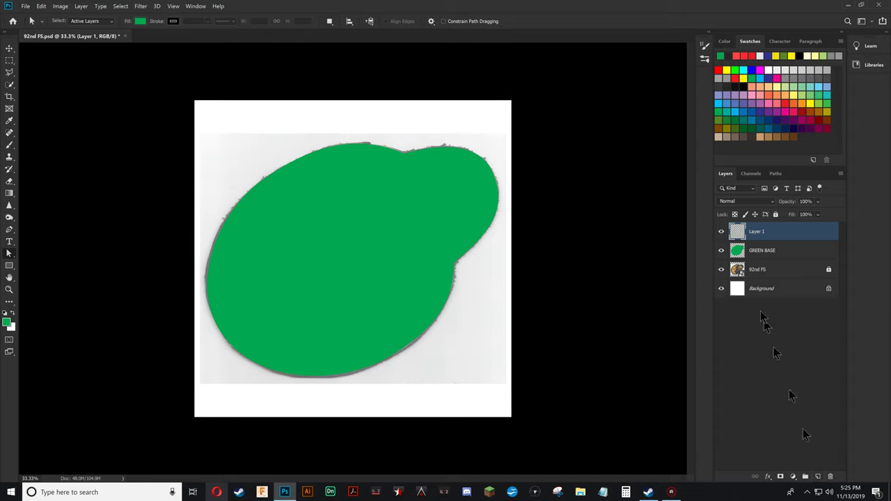
double_click(758, 232)
text(BL)
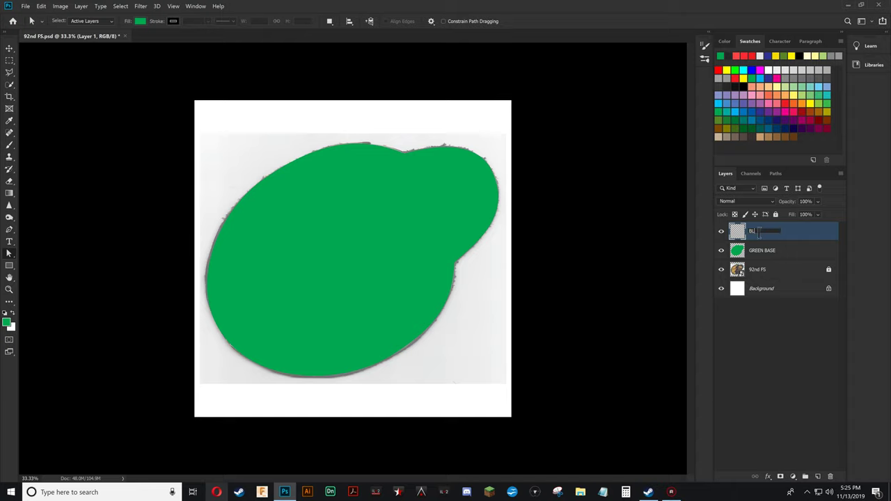
text(UE BASE)
click(765, 251)
click(721, 250)
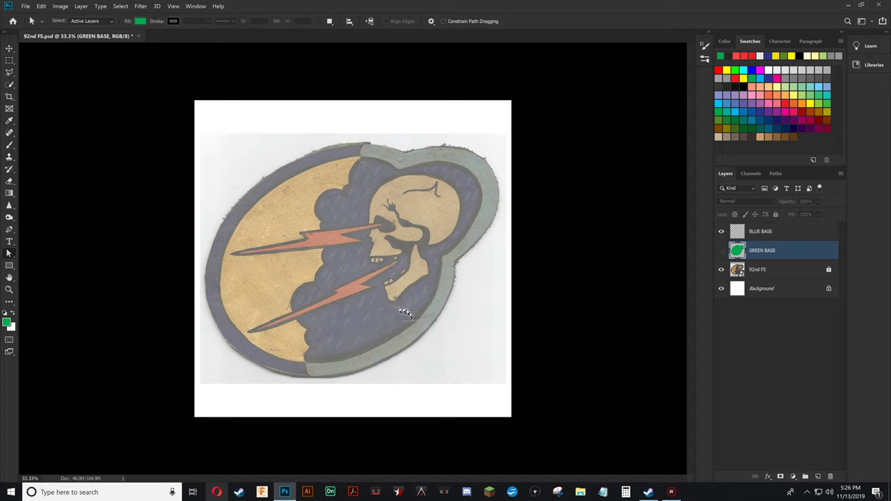
drag(771, 247, 441, 250)
drag(459, 220, 383, 185)
drag(371, 221, 333, 311)
Delete the BLUE BASE layer and select the GREEN BASE path
click(760, 234)
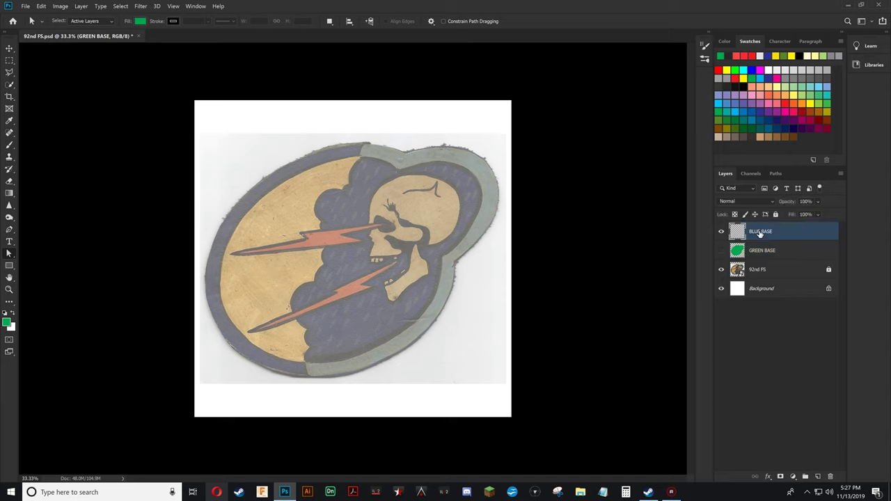
click(829, 476)
click(490, 197)
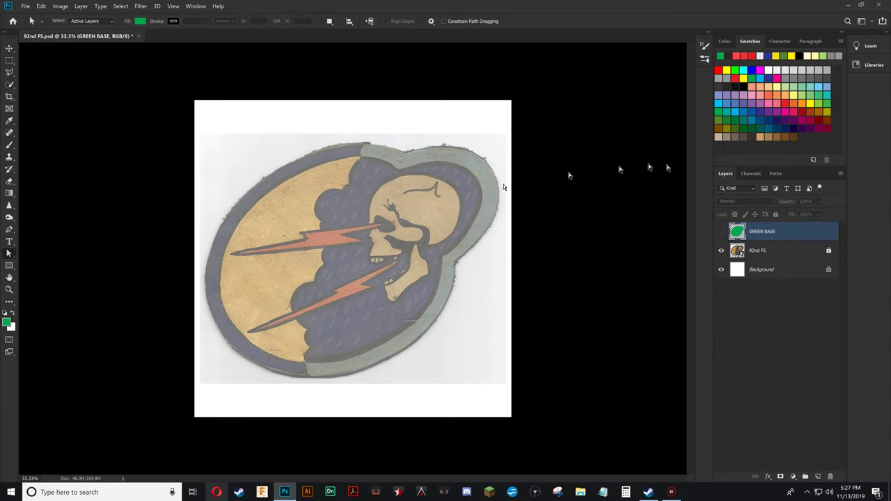
click(775, 173)
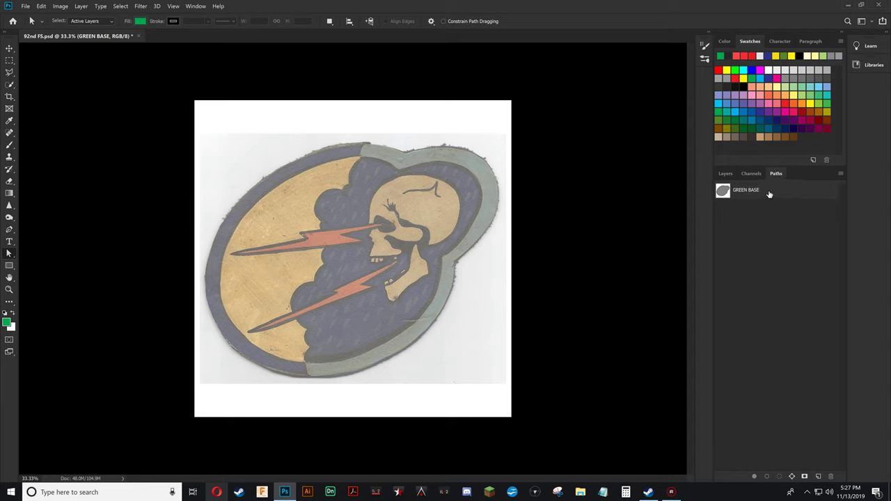
click(769, 195)
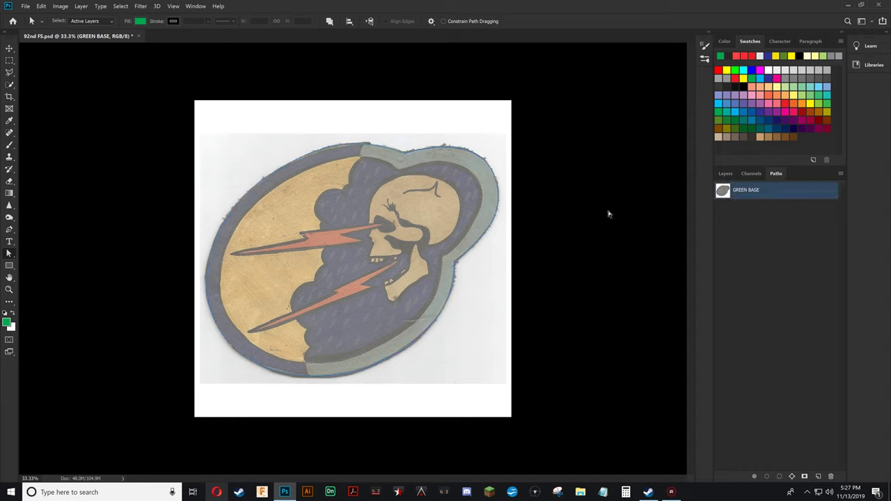
Nudge the top anchor up and the upper-right and lower-right anchors rightward
click(405, 156)
key(Up)
key(Up)
key(Up)
key(Up)
key(Up)
key(Up)
key(Up)
key(Up)
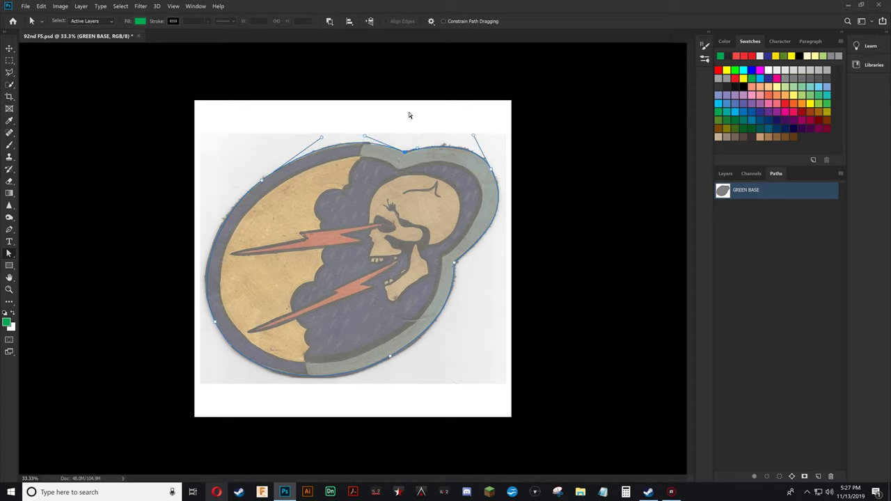
key(Up)
key(Up)
key(Up)
key(Up)
key(Up)
key(Up)
key(Up)
key(Up)
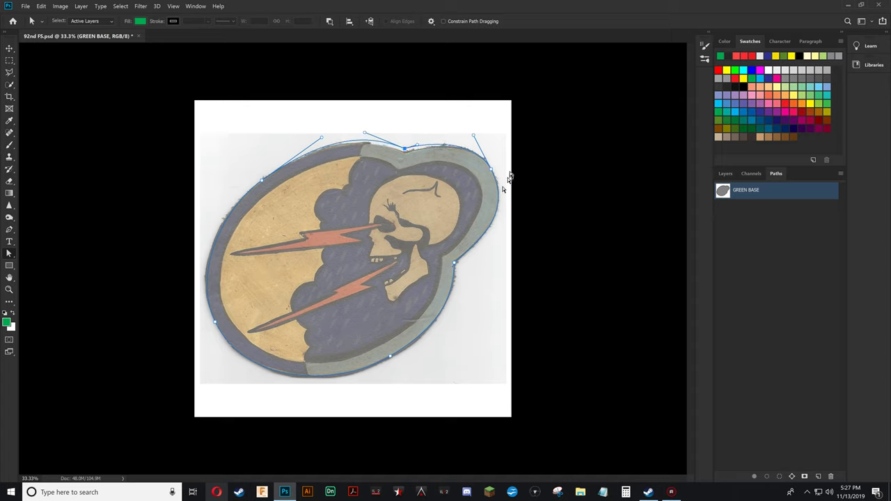
click(492, 169)
key(Right)
key(Right)
key(Right)
key(Right)
key(Right)
key(Right)
key(Right)
key(Right)
key(Right)
key(Right)
key(Right)
key(Right)
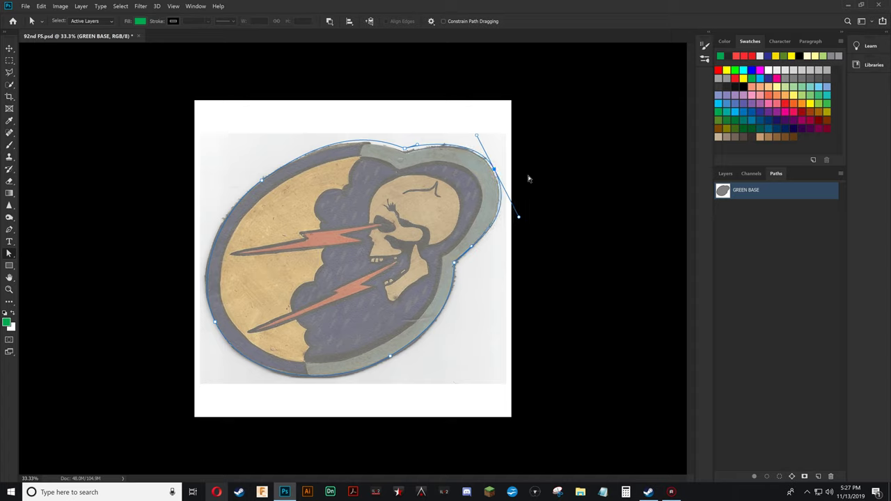
key(Right)
key(Right)
key(Right)
key(Right)
key(Right)
key(Right)
key(Right)
key(Right)
key(Right)
key(Right)
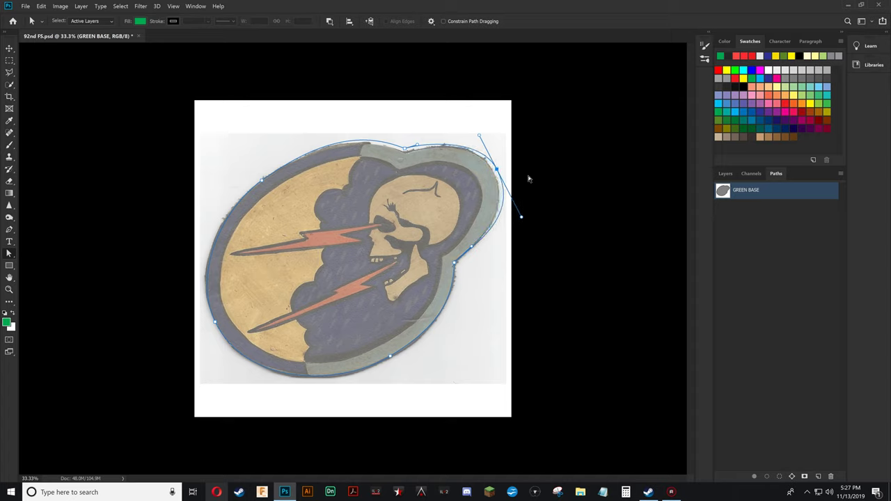
click(455, 263)
key(Right)
key(Right)
key(Right)
key(Right)
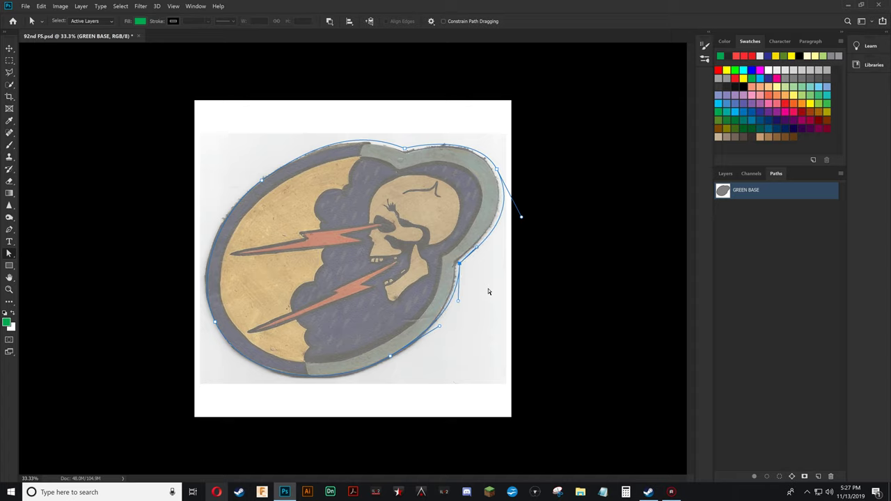
Move the bottom, left and upper-left anchors out onto the patch edge
click(390, 356)
drag(390, 358, 392, 364)
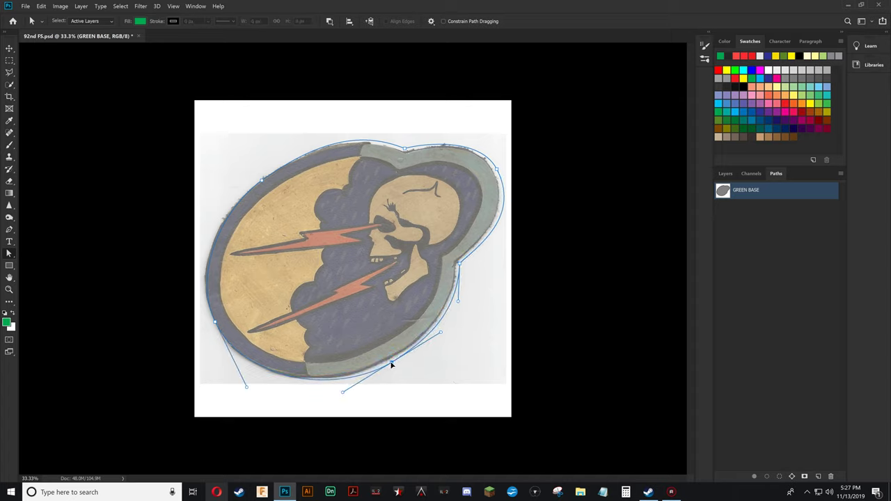
click(217, 324)
drag(217, 325, 212, 328)
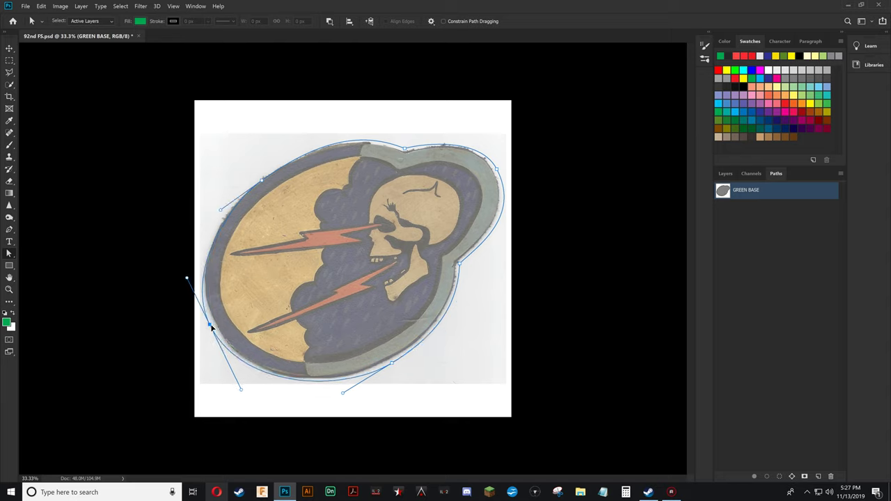
click(262, 182)
drag(263, 183, 258, 178)
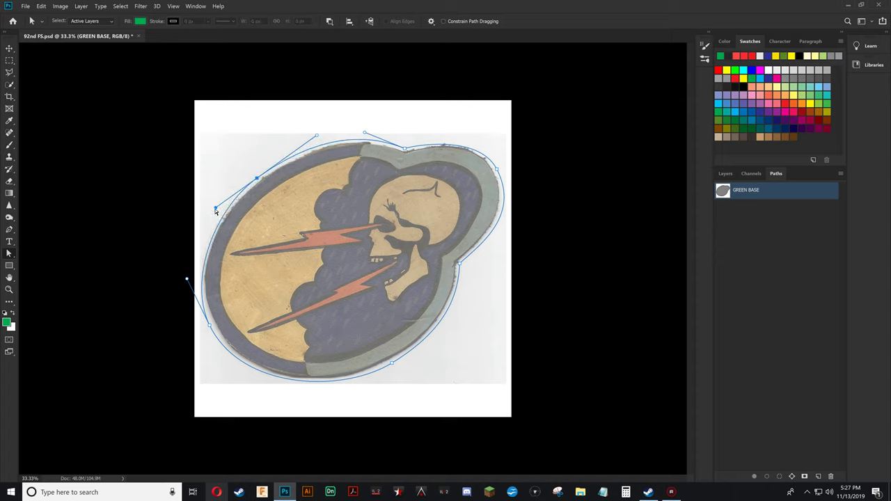
drag(216, 207, 210, 209)
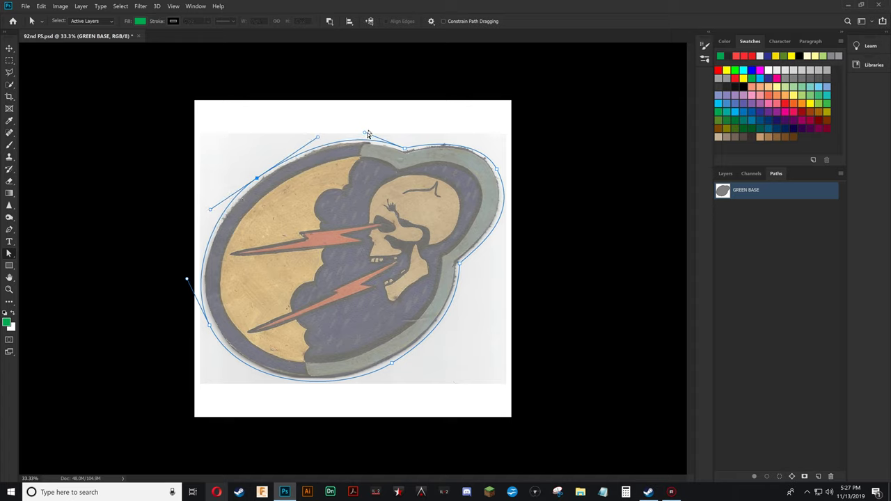
Refine the top, top-right, right and bottom curves to fit the emblem
drag(365, 132, 366, 129)
drag(416, 148, 422, 142)
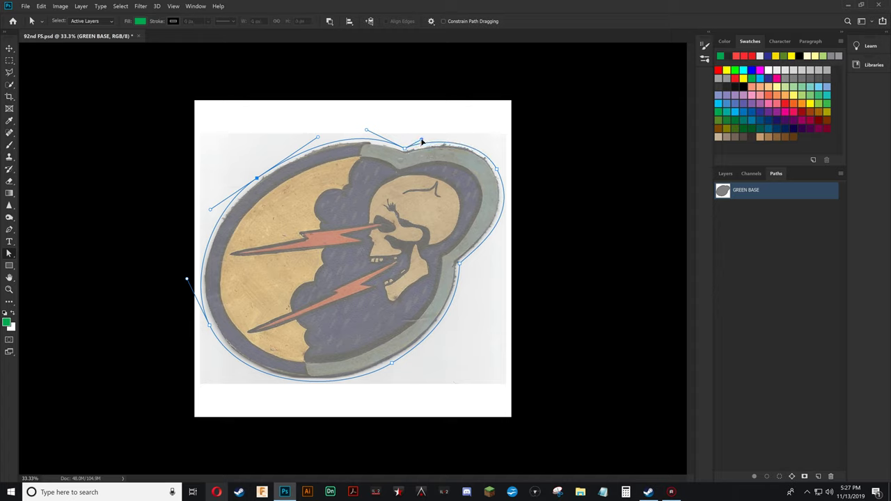
click(497, 169)
drag(498, 172, 497, 168)
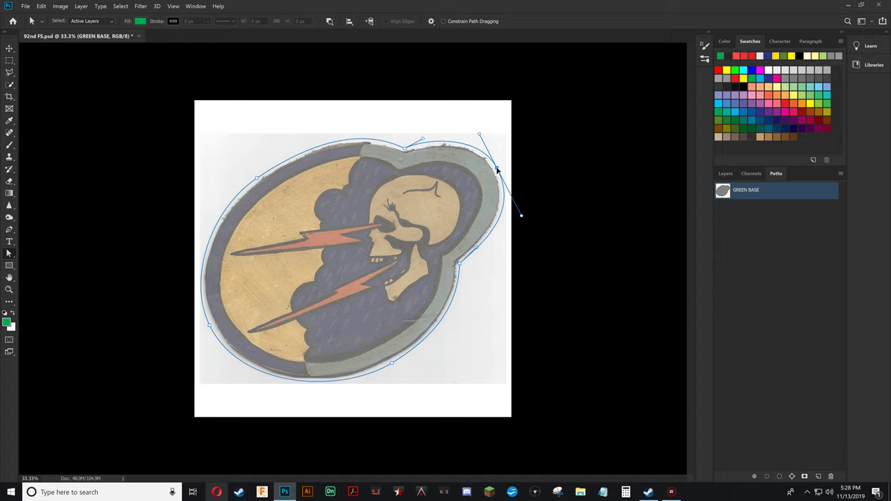
click(477, 253)
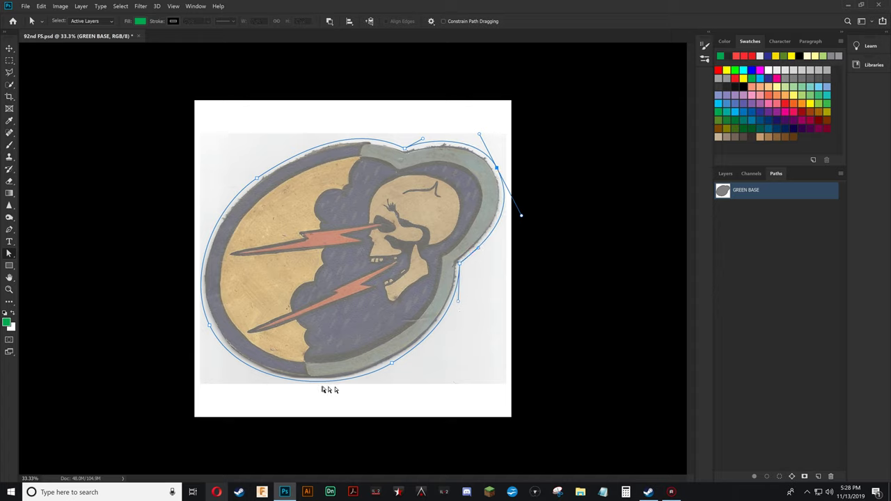
click(392, 363)
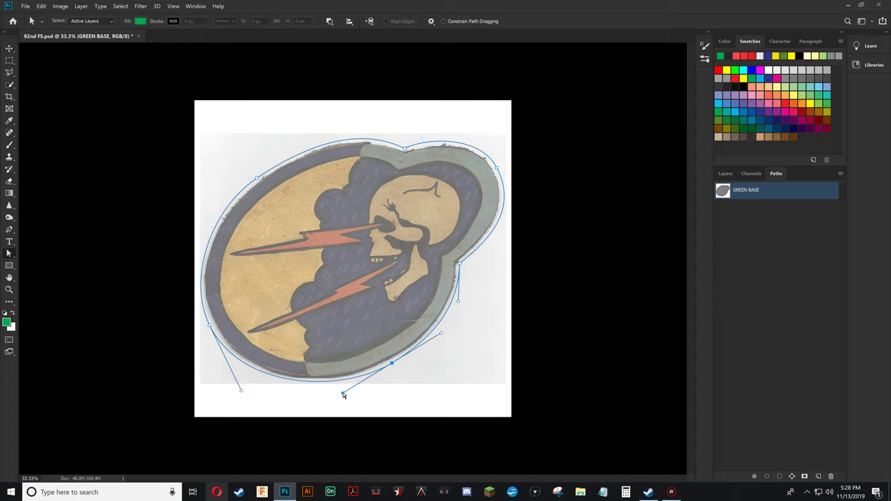
drag(343, 393, 334, 398)
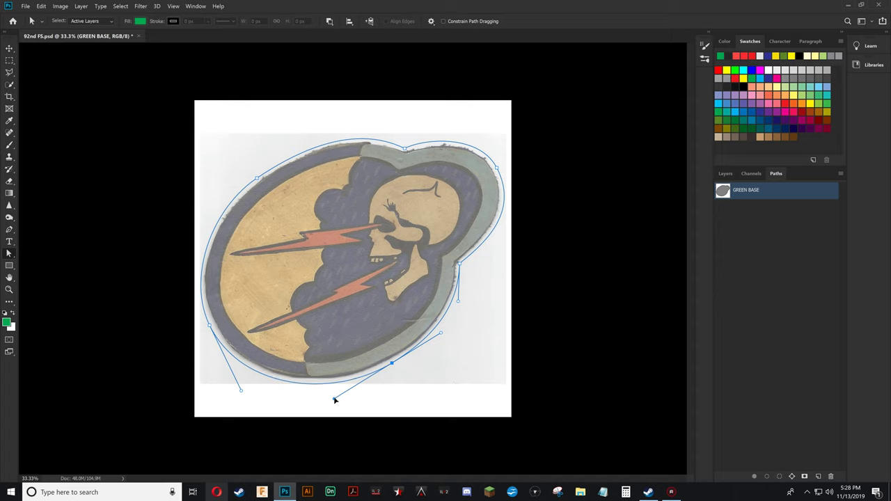
Load the reshaped GREEN BASE path as a selection and show the layer list
right_click(404, 148)
click(433, 199)
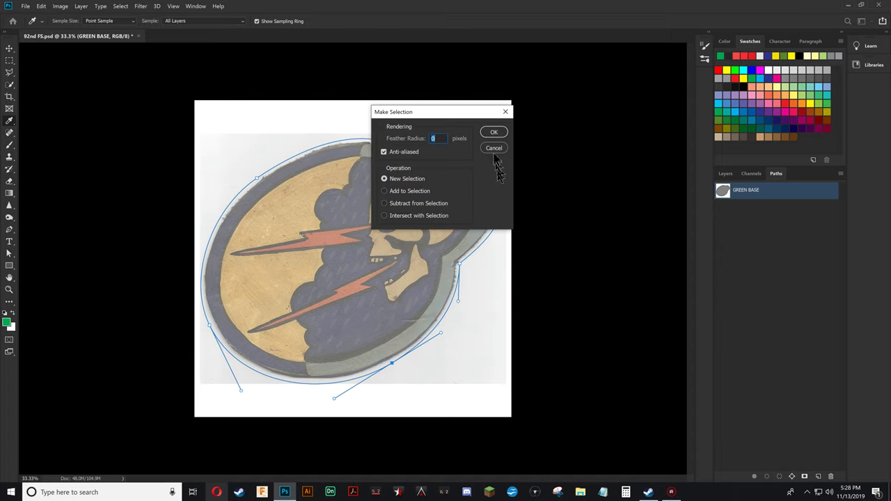
click(496, 133)
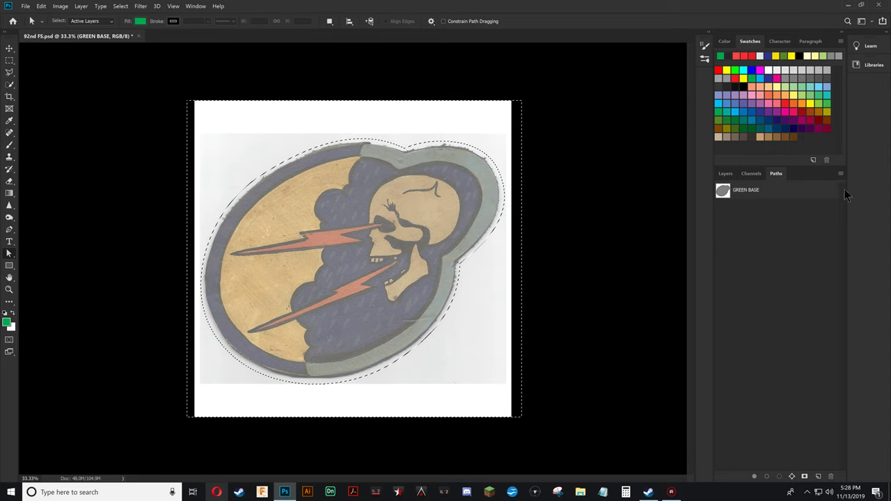
click(726, 174)
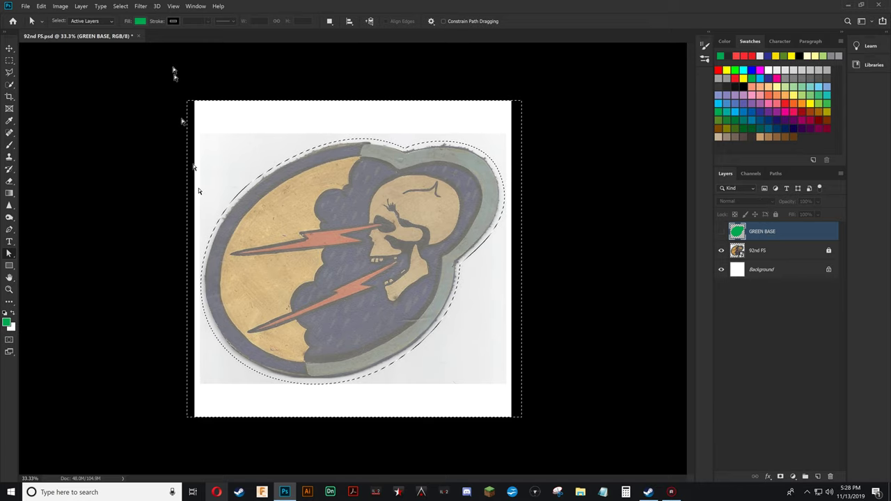
Pick a dark swatch, show GREEN BASE, and brush the emblem selection solid dark grey
click(120, 6)
click(126, 26)
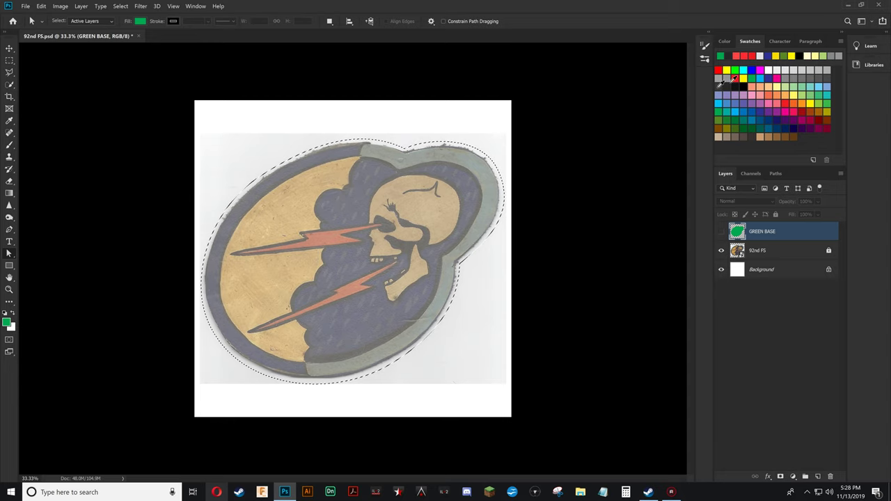
click(729, 55)
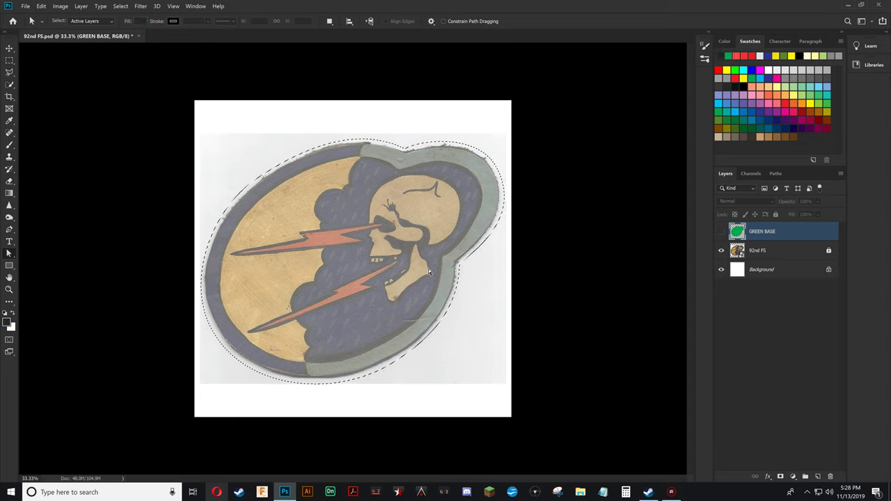
key(b)
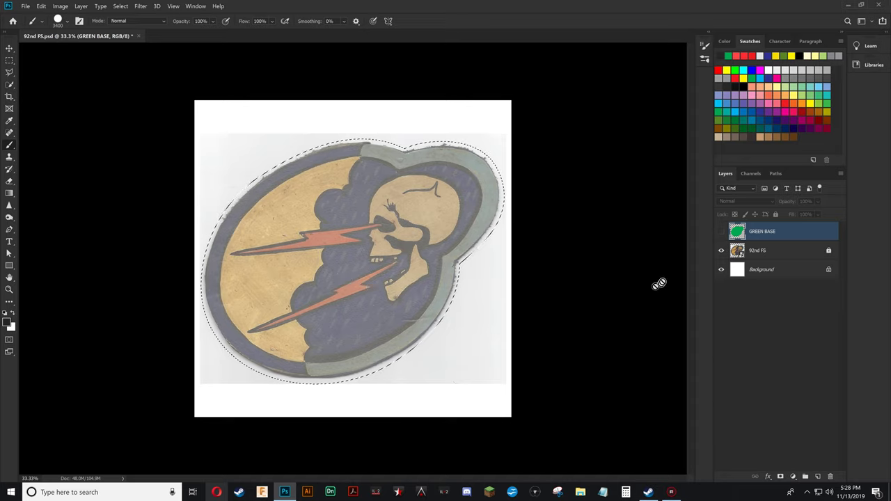
click(720, 232)
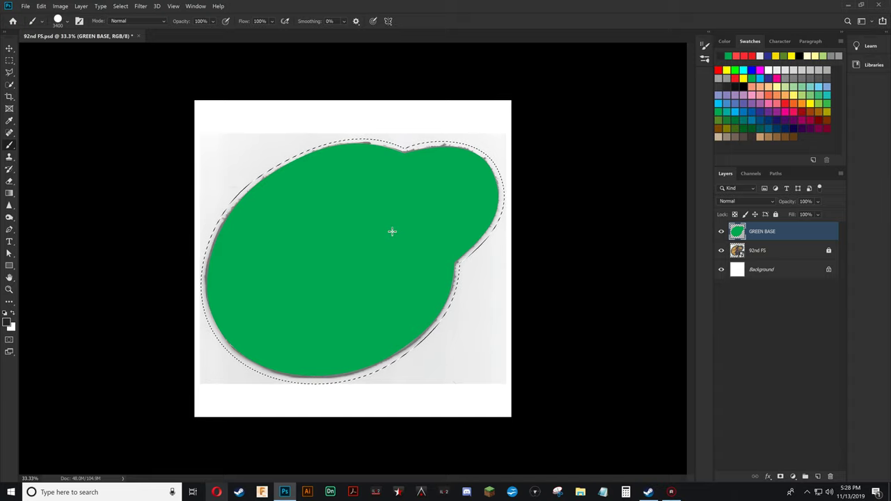
mouse_move(392, 232)
mouse_down()
mouse_move(379, 139)
mouse_move(292, 286)
mouse_up()
drag(344, 341, 508, 278)
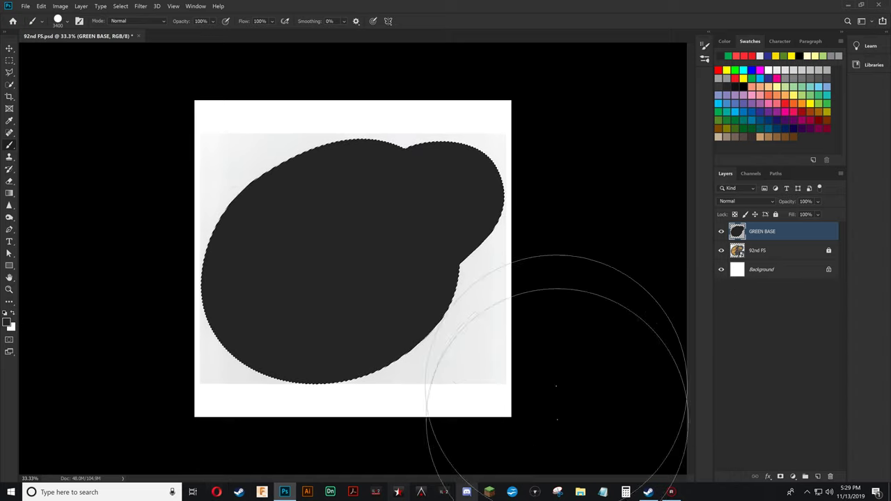
Set the foreground to a slightly darkened grey sampled from the shape, then deselect
click(7, 322)
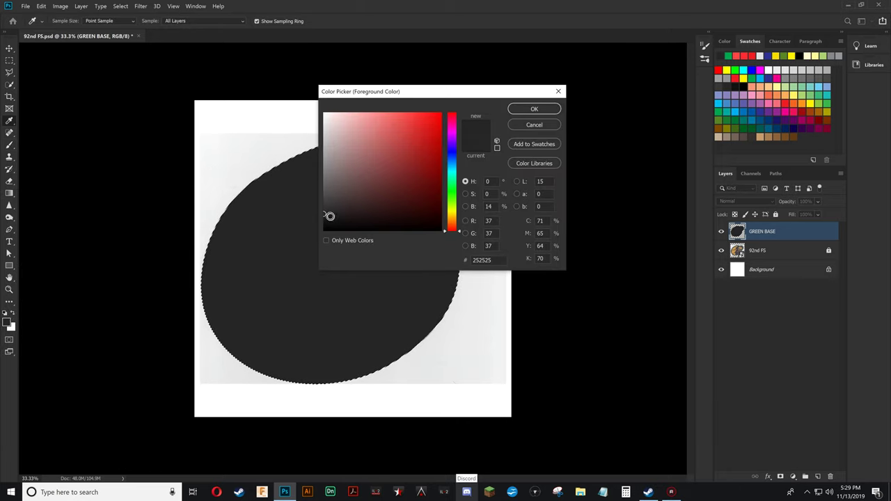
click(279, 279)
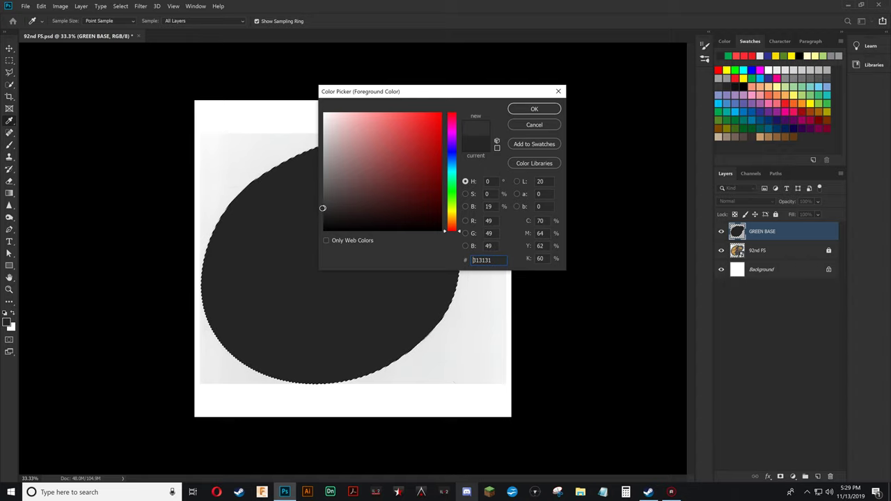
drag(322, 208, 322, 210)
click(534, 108)
key(b)
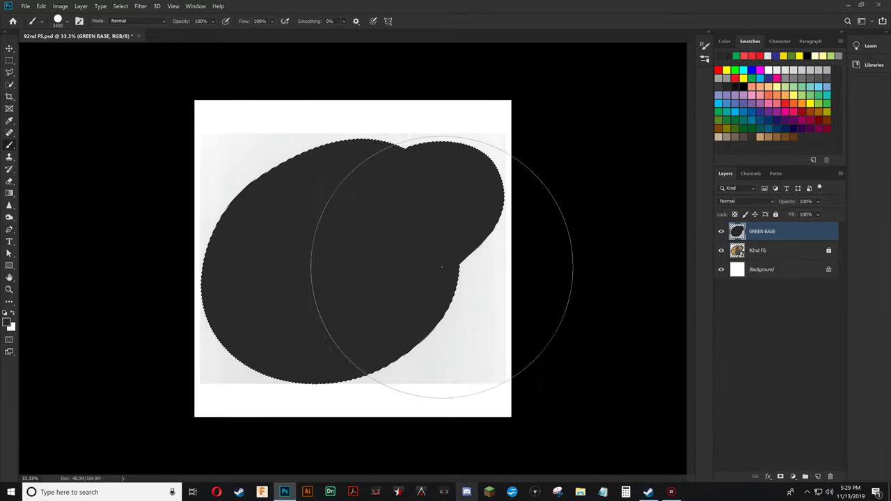
key(w)
click(394, 234)
key(ctrl+d)
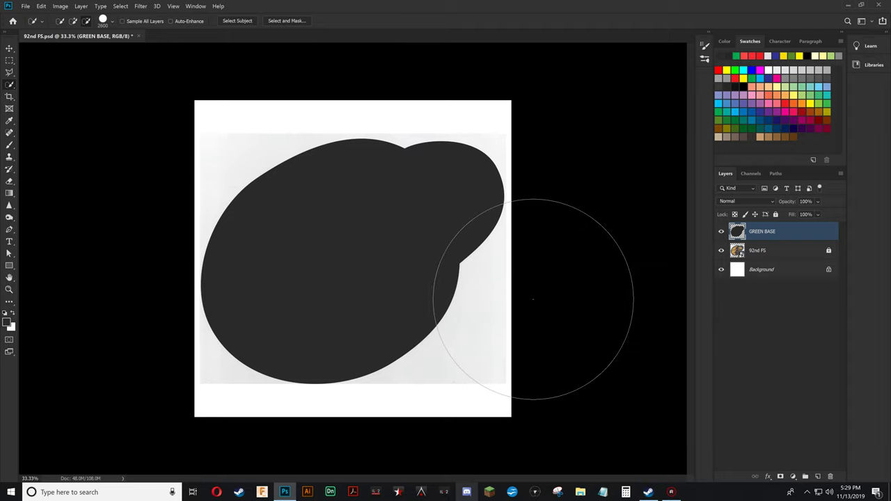
Change the foreground colour to the darker grey 1e1e1e
click(9, 320)
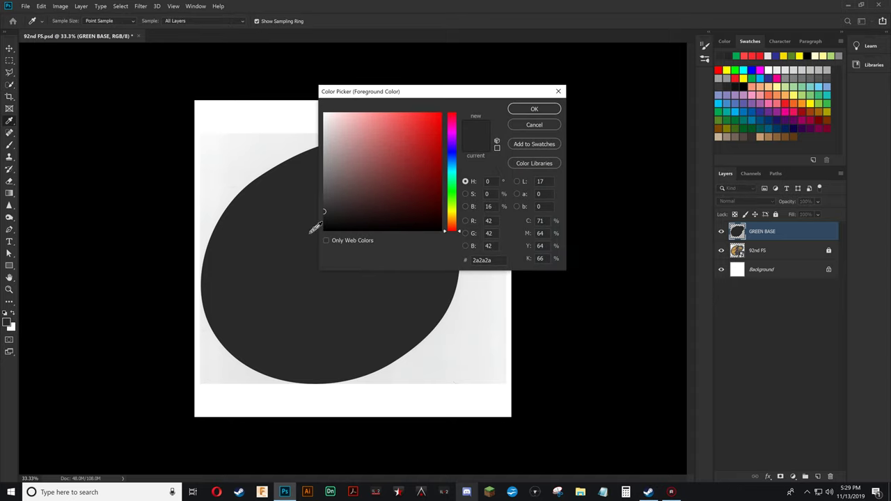
click(324, 216)
click(534, 110)
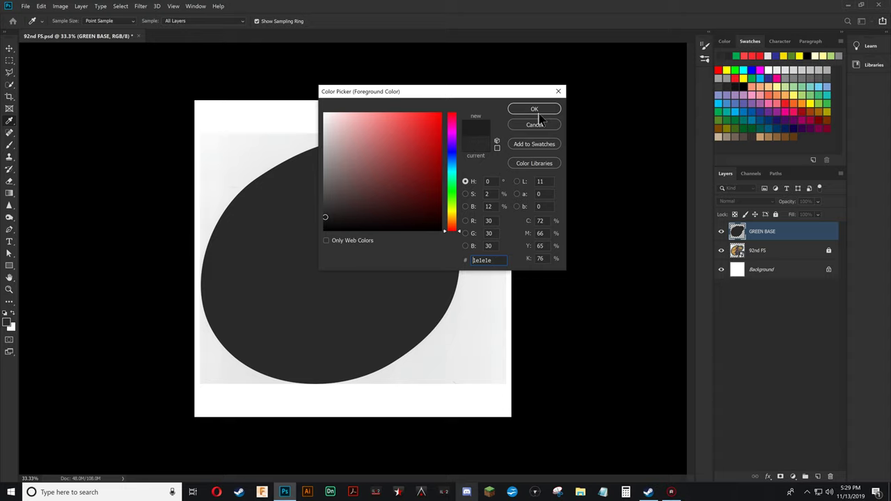
click(542, 125)
key(w)
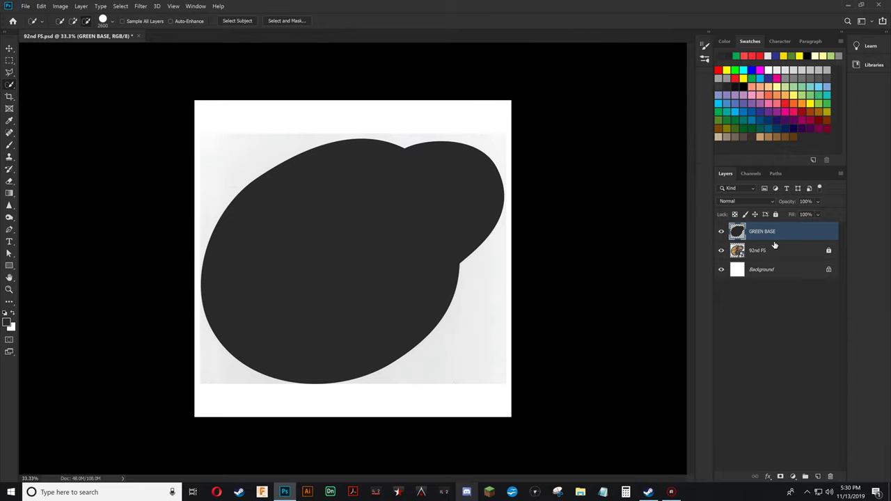
Rename the dark-filled layer and its path to BLACK BASE
double_click(754, 232)
text(BLACK BASE)
click(773, 250)
click(776, 173)
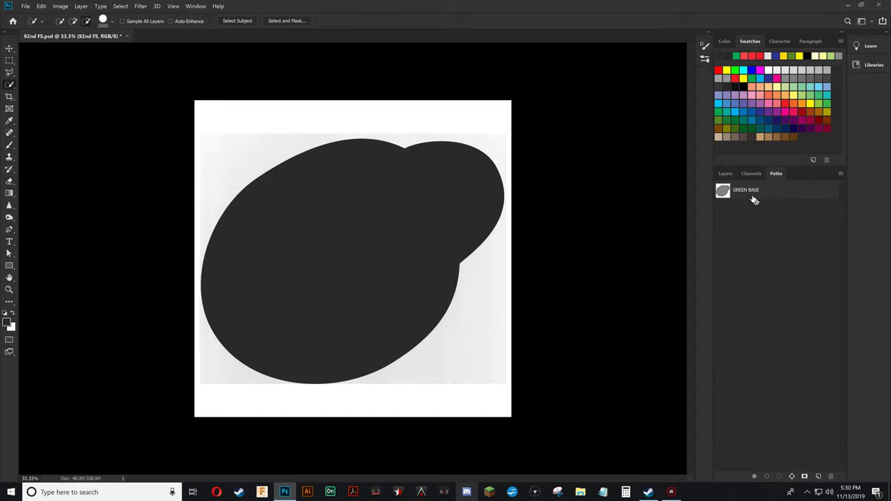
double_click(751, 193)
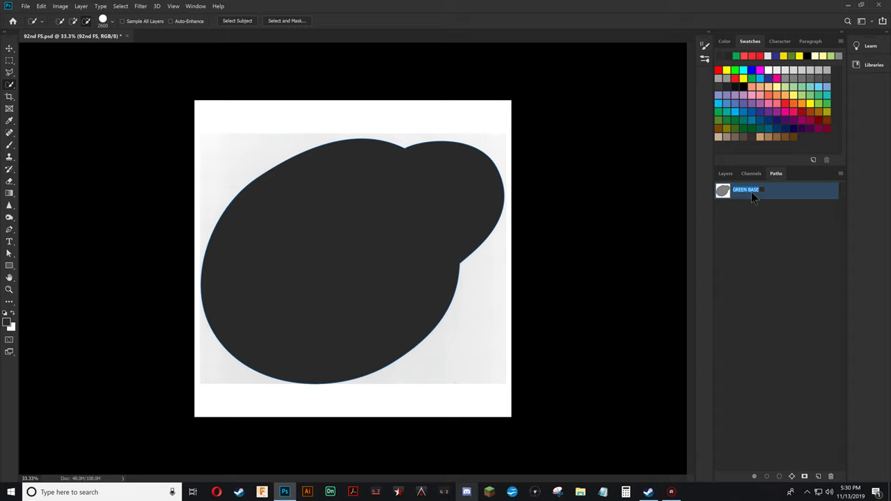
text(BLACK)
click(727, 179)
Add a new empty layer named GREEN BASE above BLACK BASE
click(725, 174)
click(773, 234)
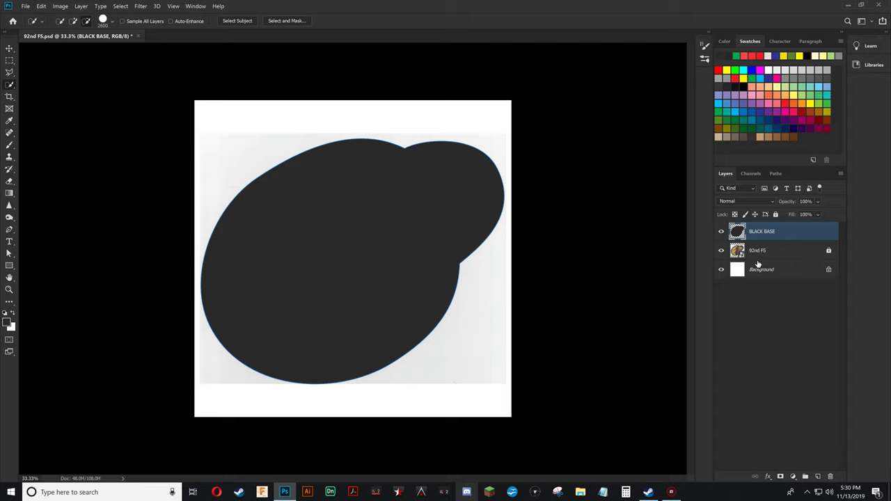
click(818, 476)
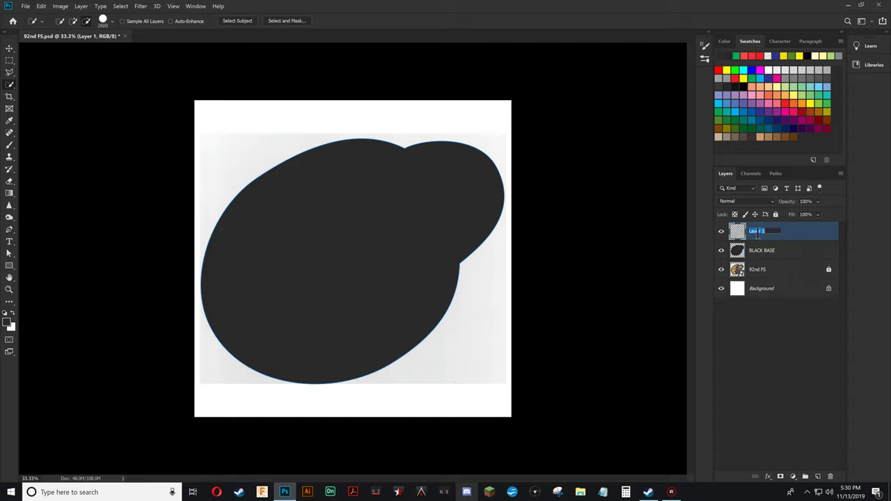
text(GREEN BASE)
key(Return)
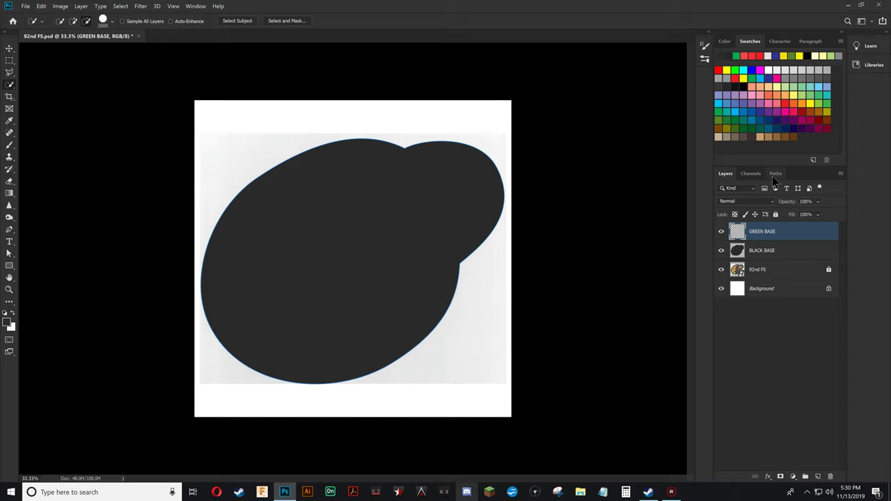
Add a new path above BLACK BASE in the Paths list and name it GREEN BASE
click(774, 174)
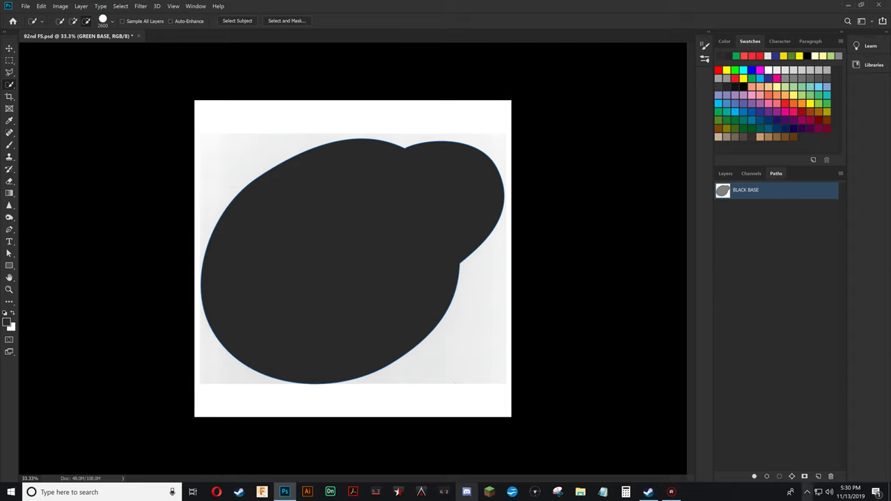
click(819, 477)
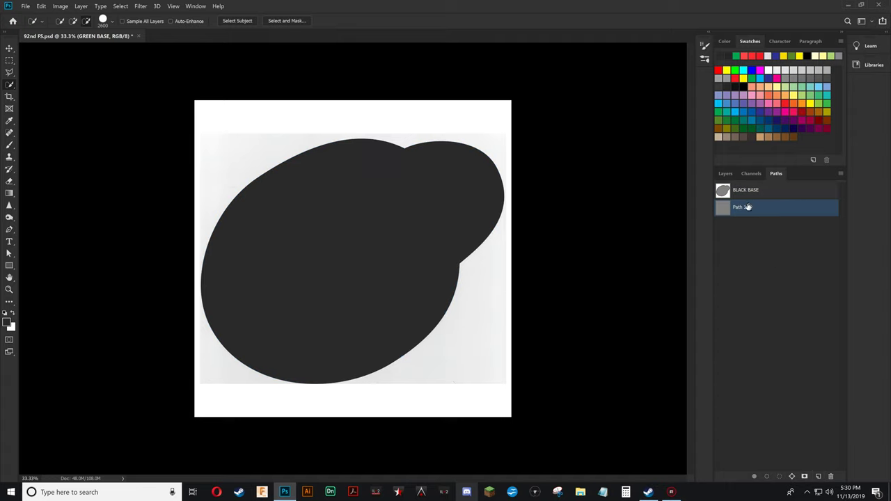
drag(771, 209, 769, 185)
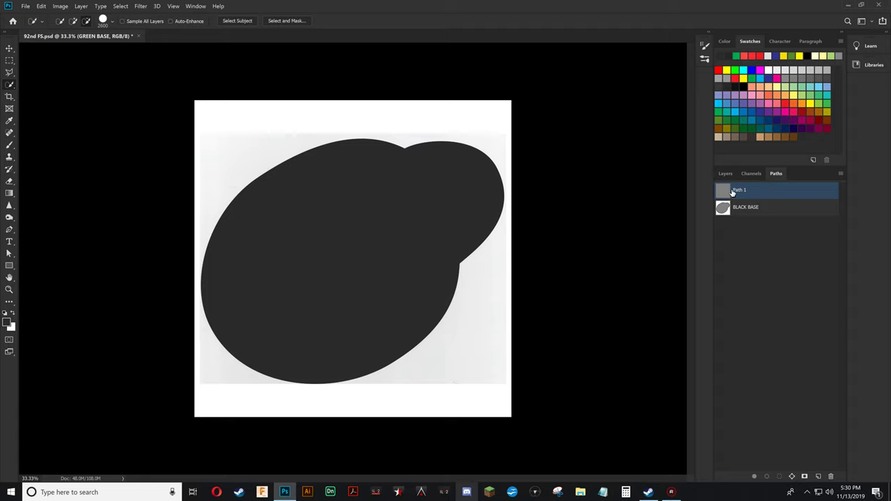
drag(735, 195, 758, 197)
double_click(738, 190)
text(GREEN BASE)
click(781, 209)
click(779, 195)
click(726, 174)
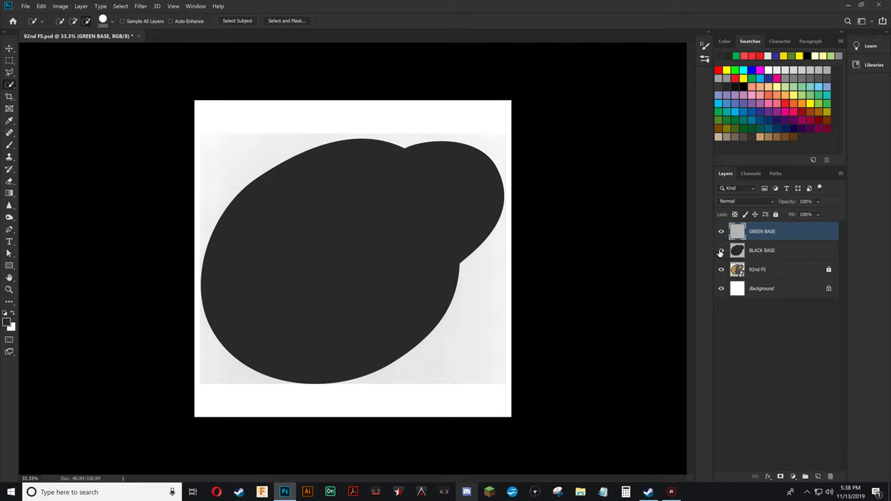
Set the BLACK BASE layer to 50% opacity and lock it
click(788, 245)
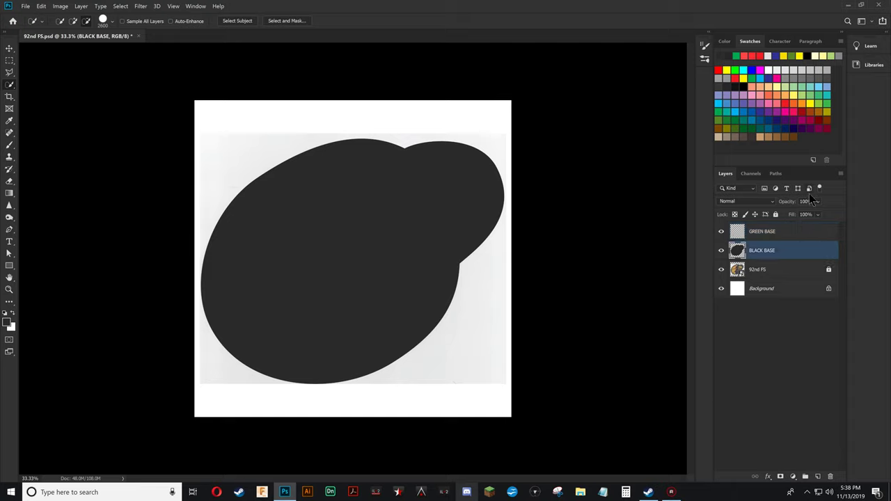
click(805, 201)
text(50)
key(Return)
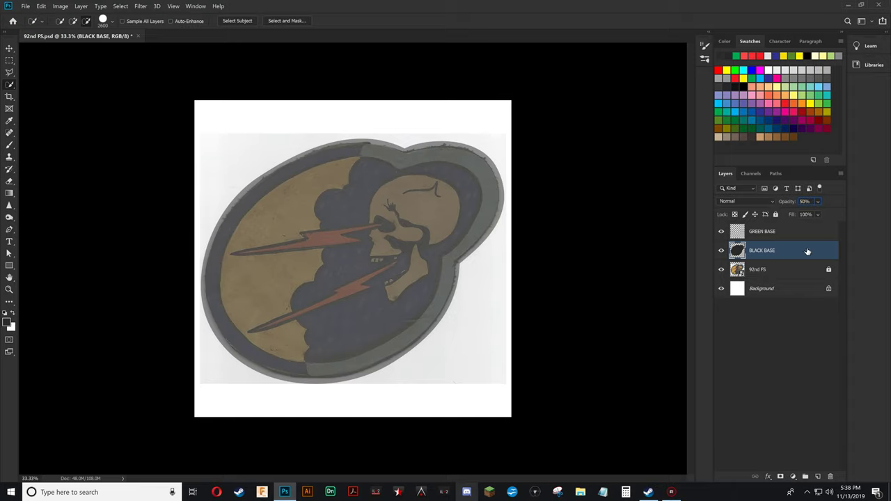
click(775, 213)
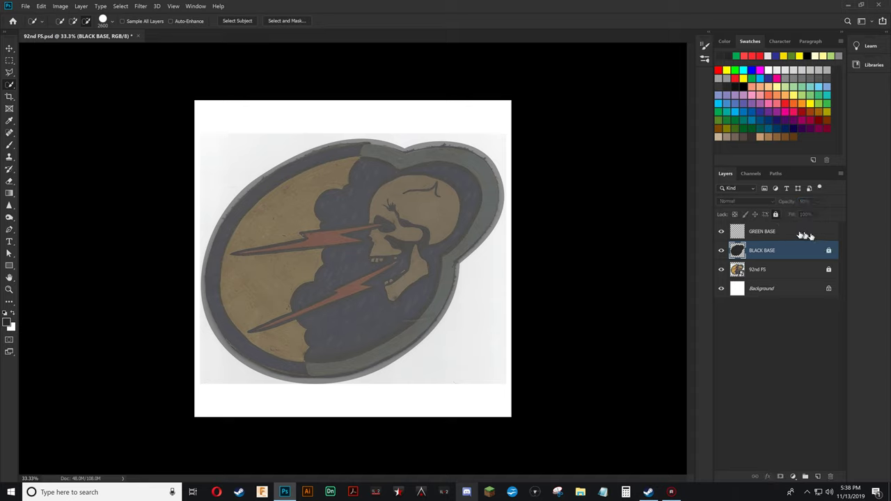
Select the GREEN BASE layer, make green the foreground colour, and switch to the Pen tool
click(797, 234)
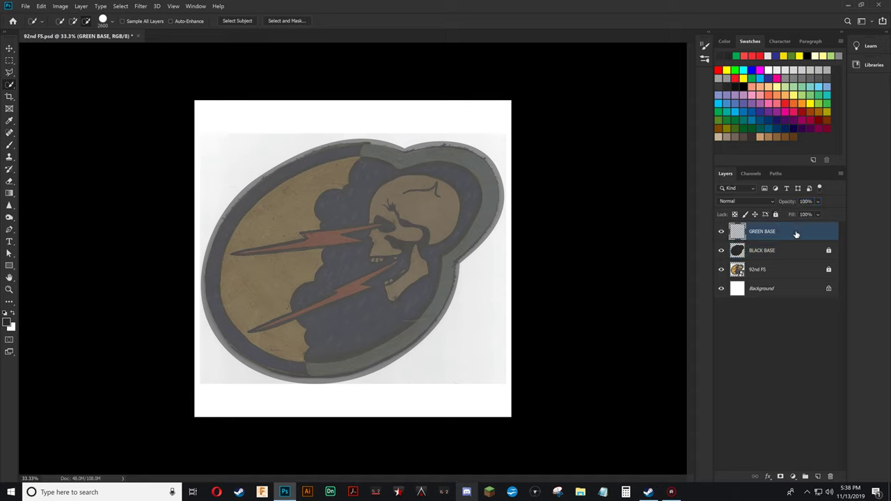
click(737, 56)
key(p)
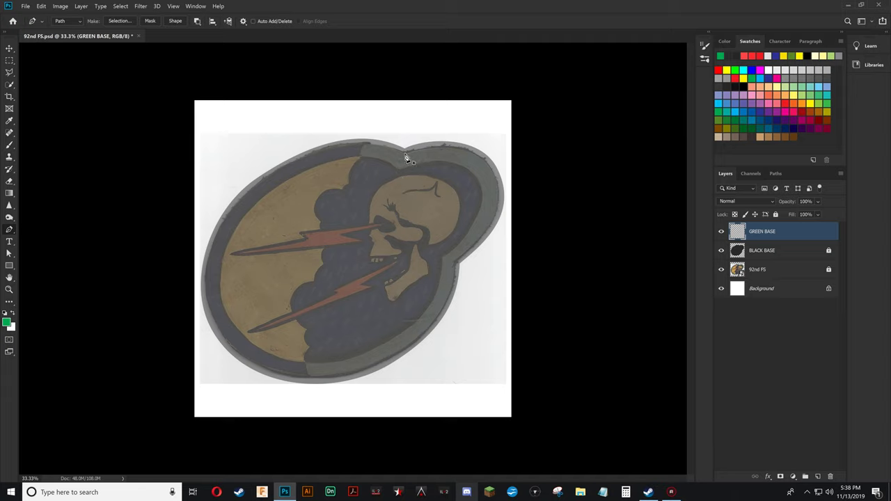
Trace the patch's outer edge with curved pen points, closing the path at the top notch
drag(405, 153, 399, 155)
drag(263, 180, 213, 216)
drag(222, 334, 256, 384)
drag(390, 358, 440, 324)
drag(453, 262, 459, 242)
drag(490, 165, 466, 128)
click(405, 155)
Reshape the path's top point and upper curves to sit on the notch and patch edge
click(10, 49)
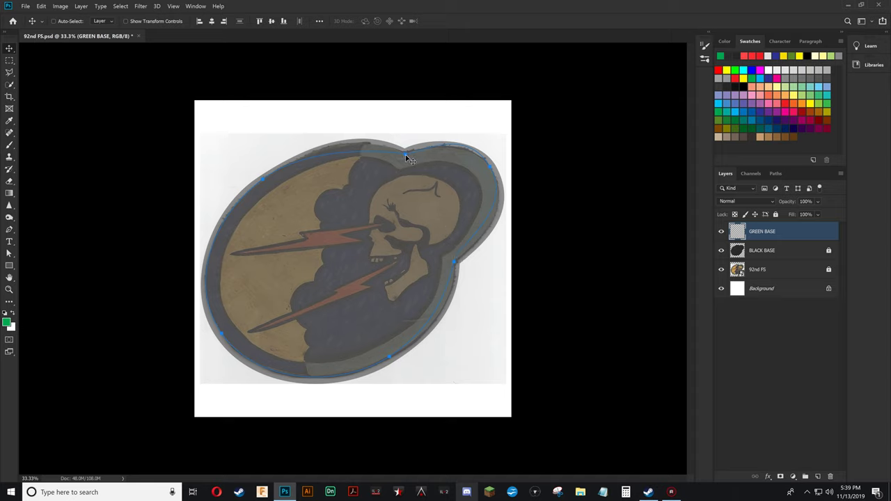
click(12, 49)
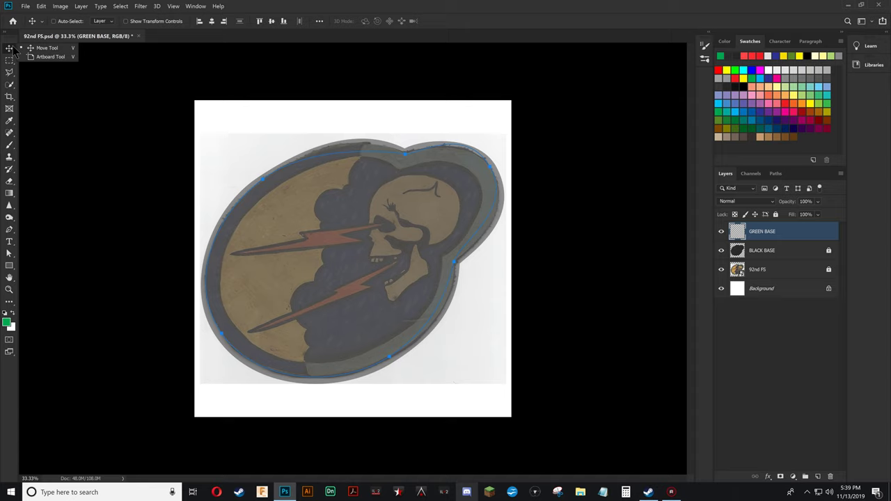
click(9, 254)
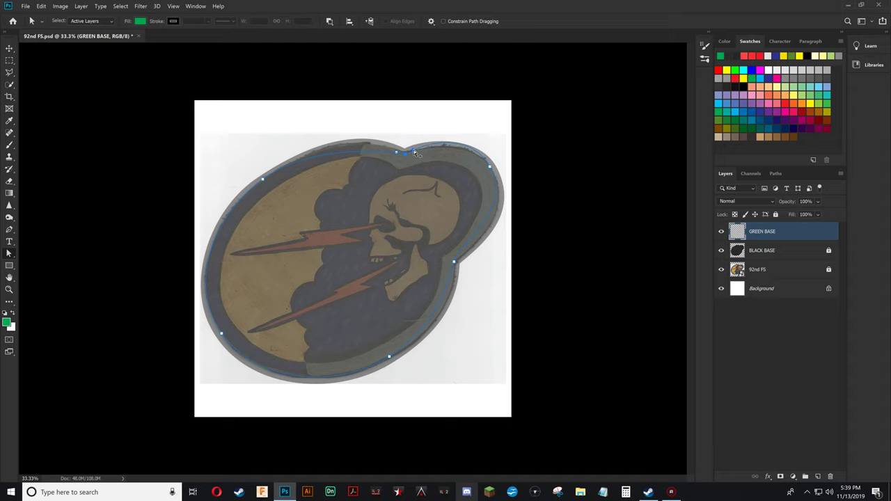
click(455, 262)
click(459, 243)
click(472, 248)
click(451, 284)
click(456, 296)
click(403, 154)
click(414, 153)
drag(466, 124, 469, 132)
drag(396, 154, 388, 143)
drag(312, 143, 323, 138)
Convert the traced GREEN BASE path into a selection
right_click(407, 156)
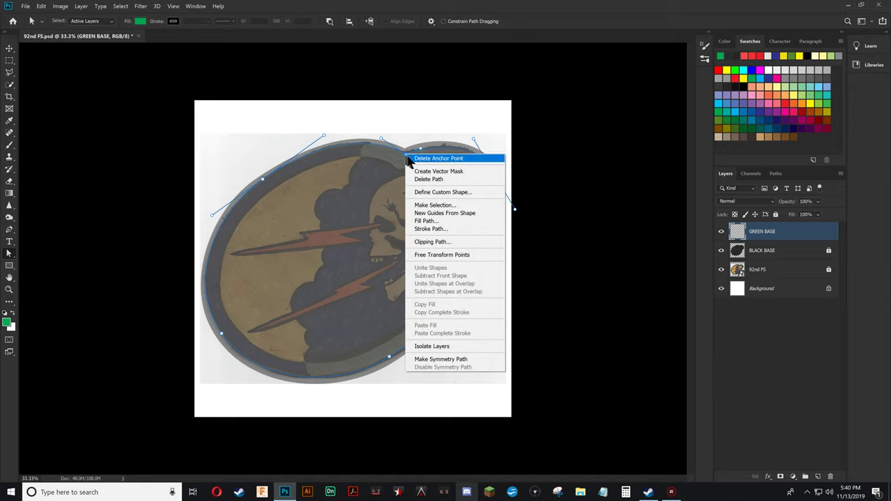
click(438, 205)
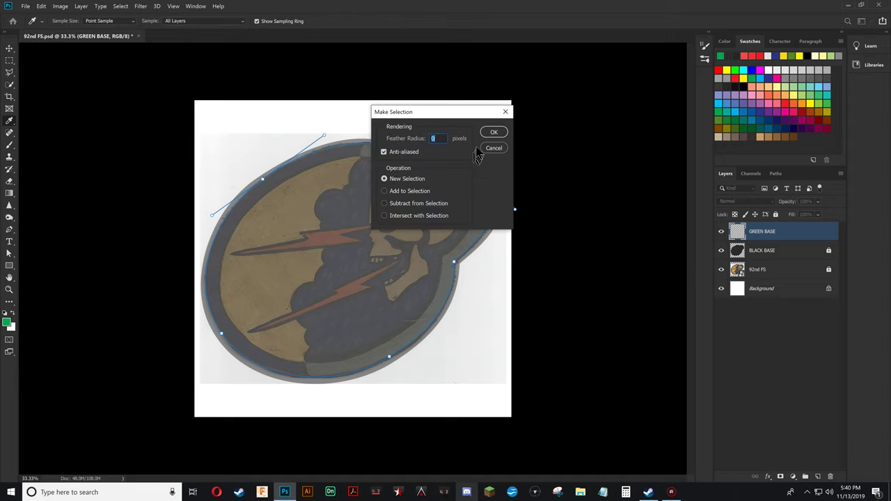
click(491, 133)
key(w)
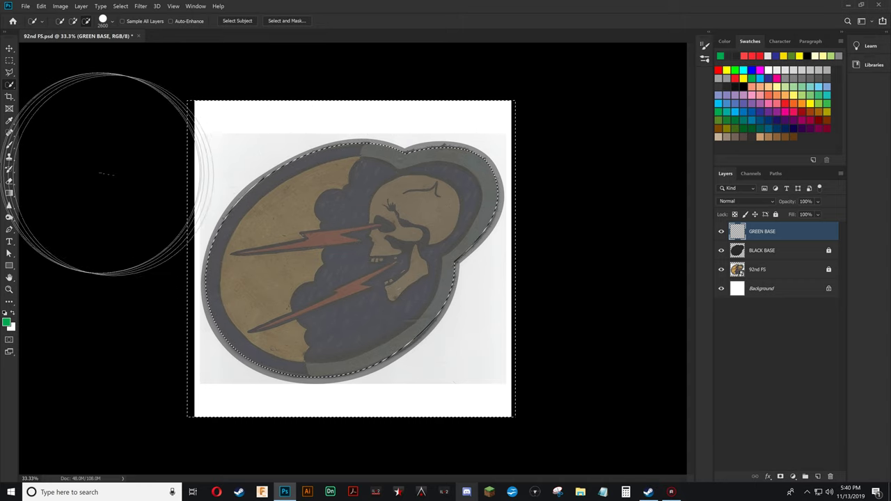
key(b)
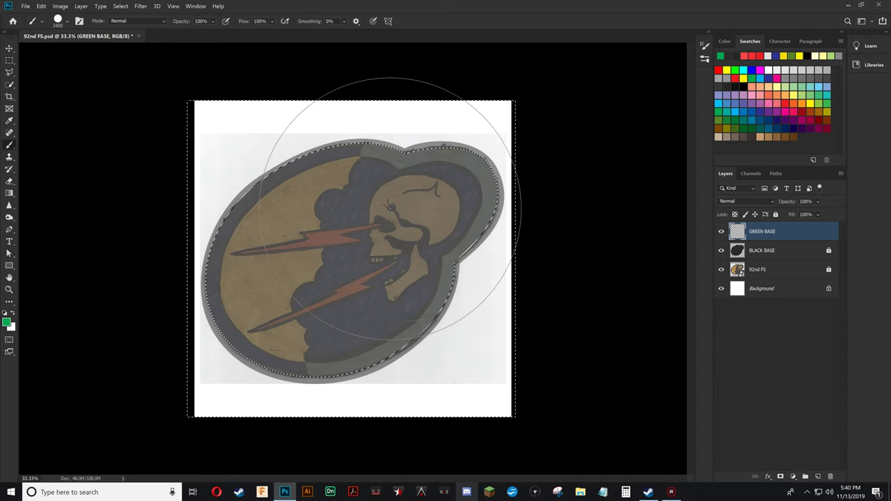
Invert the selection, paint the whole patch area solid green, then deselect
mouse_move(392, 147)
mouse_down()
mouse_move(557, 174)
mouse_move(334, 223)
mouse_up()
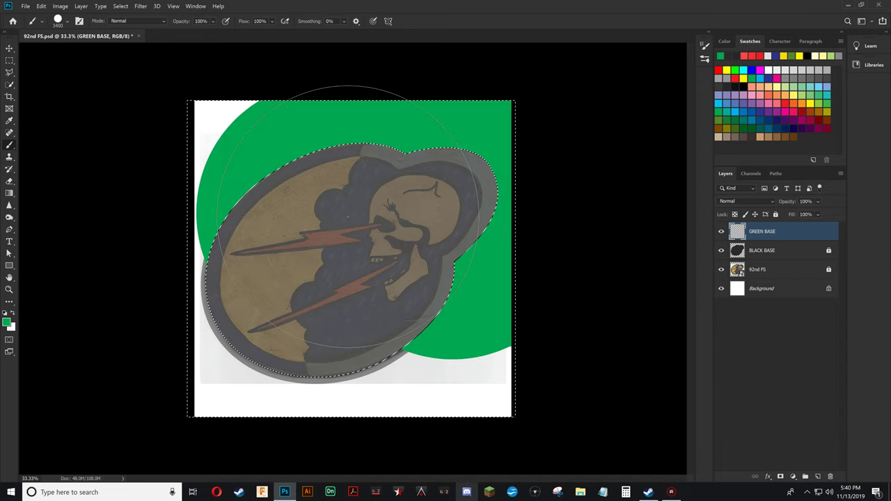
click(41, 6)
click(53, 33)
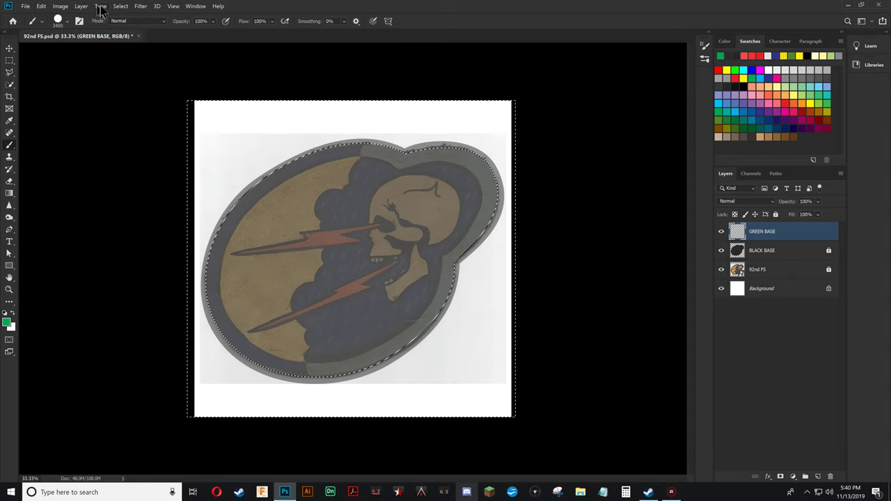
click(120, 5)
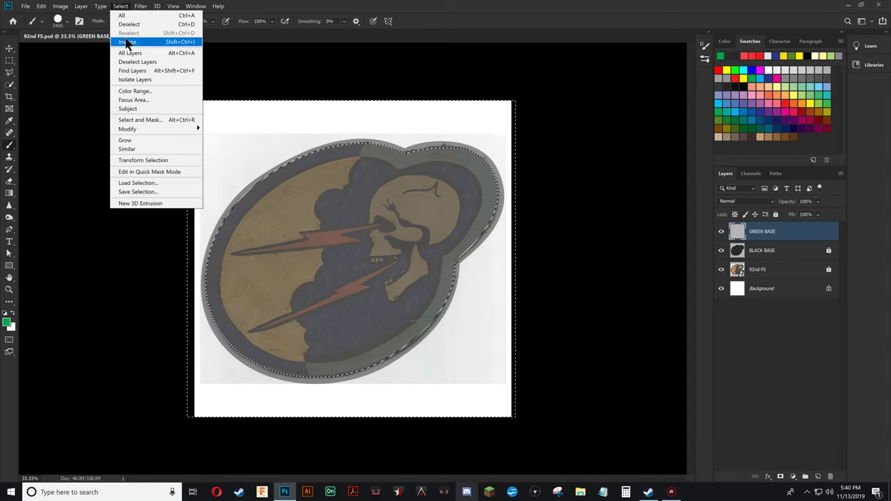
click(127, 42)
drag(459, 155, 438, 157)
drag(292, 194, 378, 149)
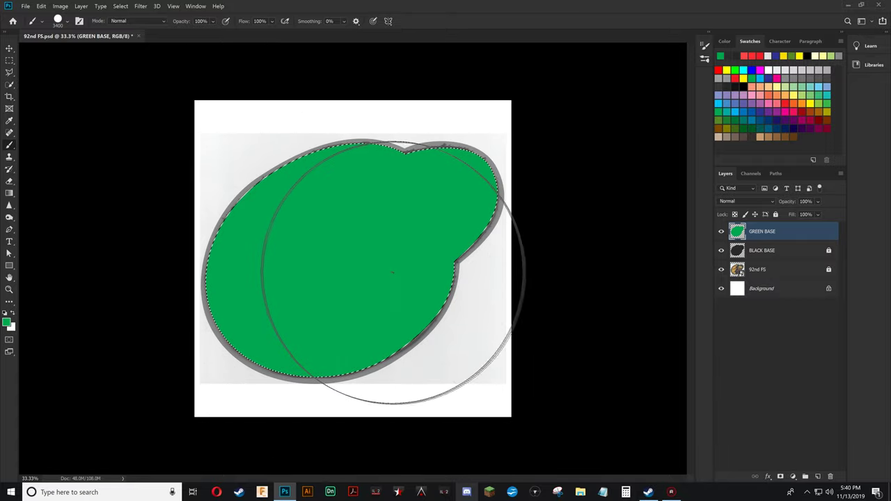
key(ctrl+d)
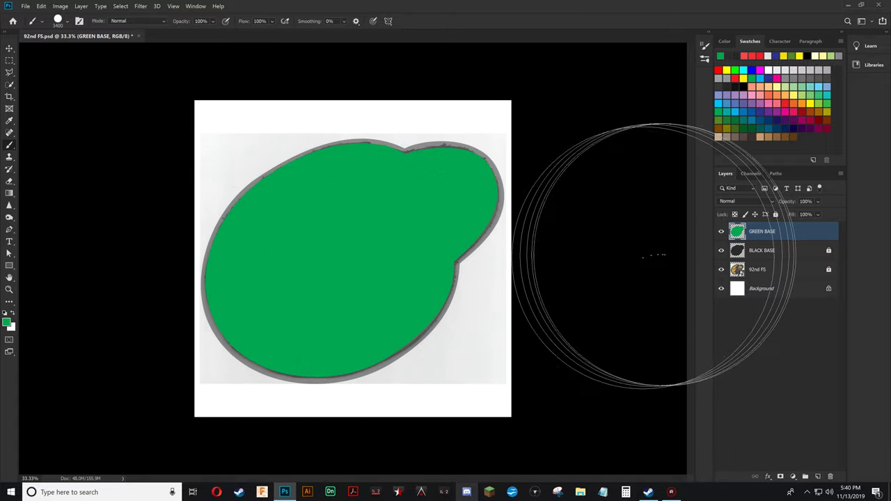
Set the GREEN BASE layer's opacity to 50%
click(805, 201)
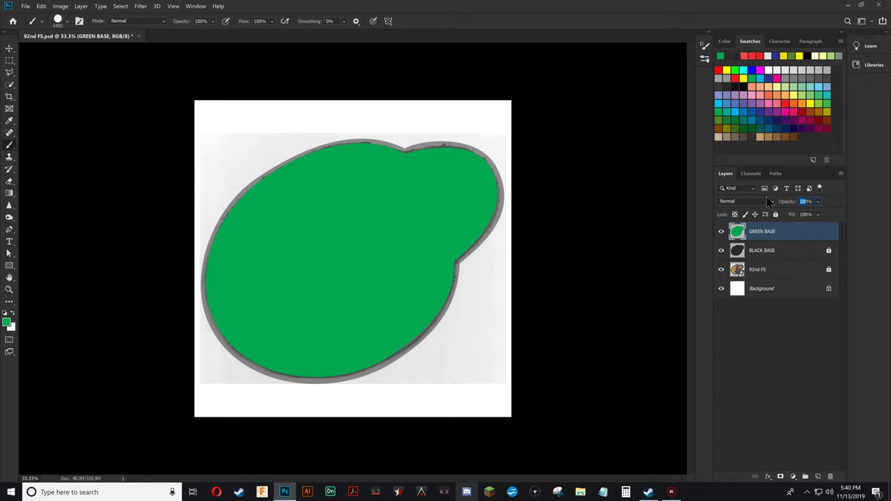
text(50)
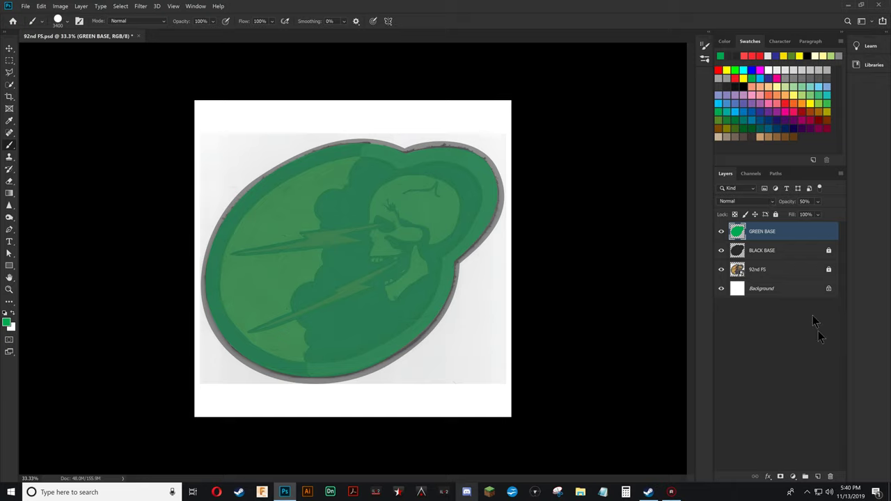
Add a new empty layer above GREEN BASE named BLUE HALF
click(818, 476)
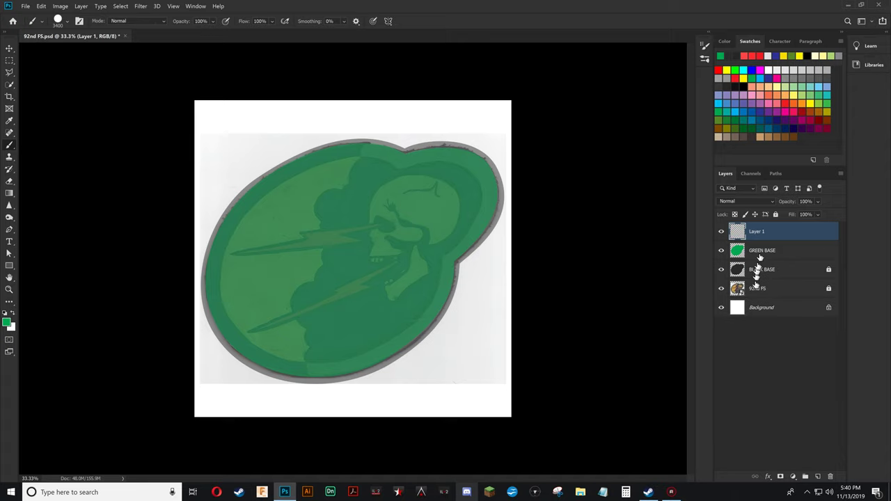
double_click(757, 231)
click(780, 269)
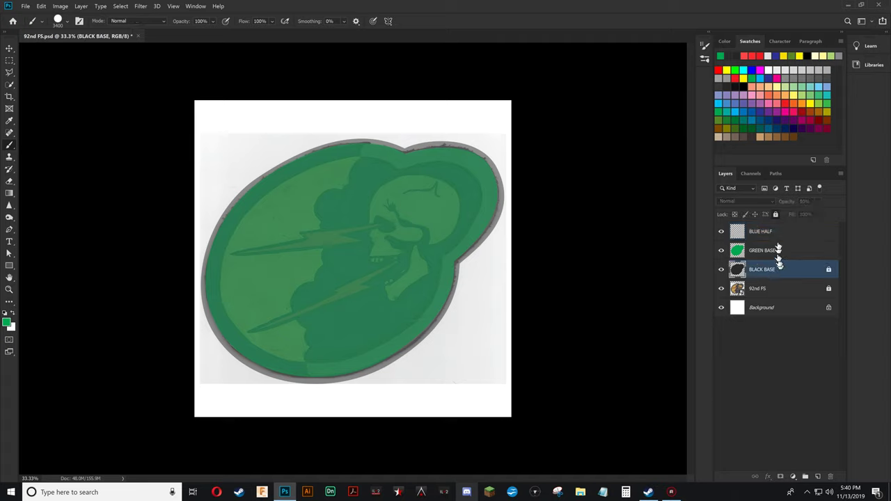
Create a new path at the top of the Paths list and rename it BLUE HALF
click(775, 173)
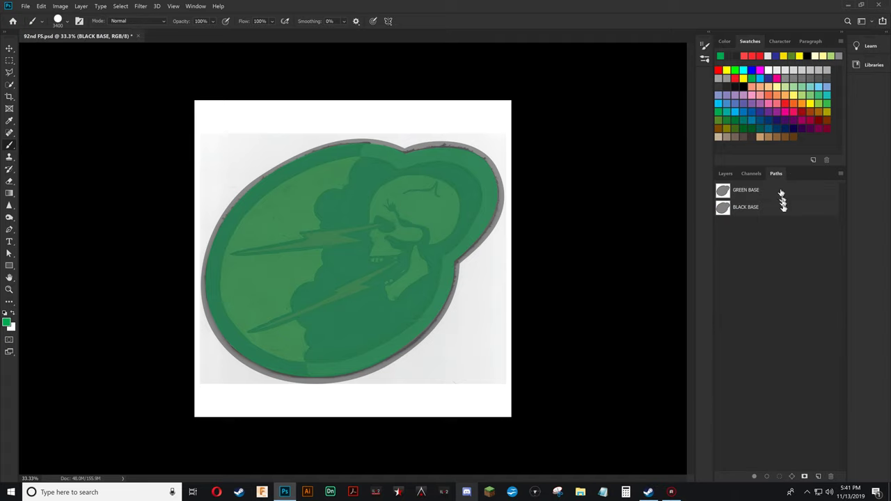
click(818, 475)
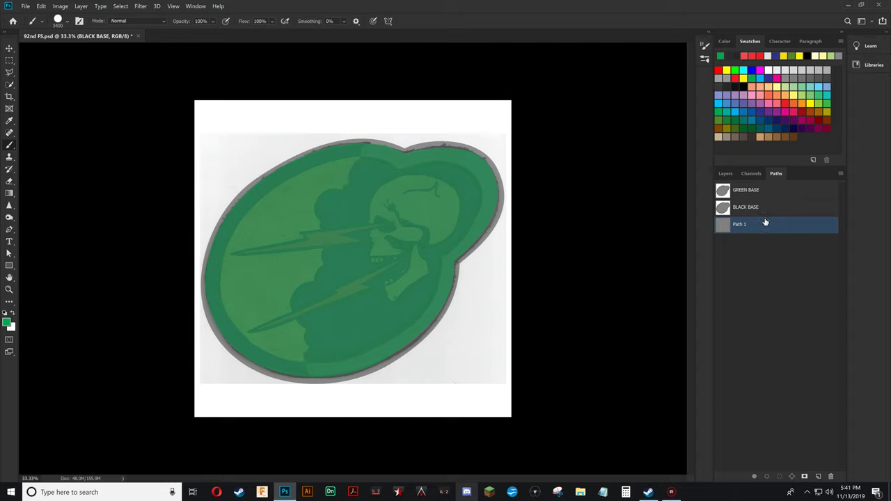
drag(765, 222, 761, 181)
drag(761, 182, 760, 188)
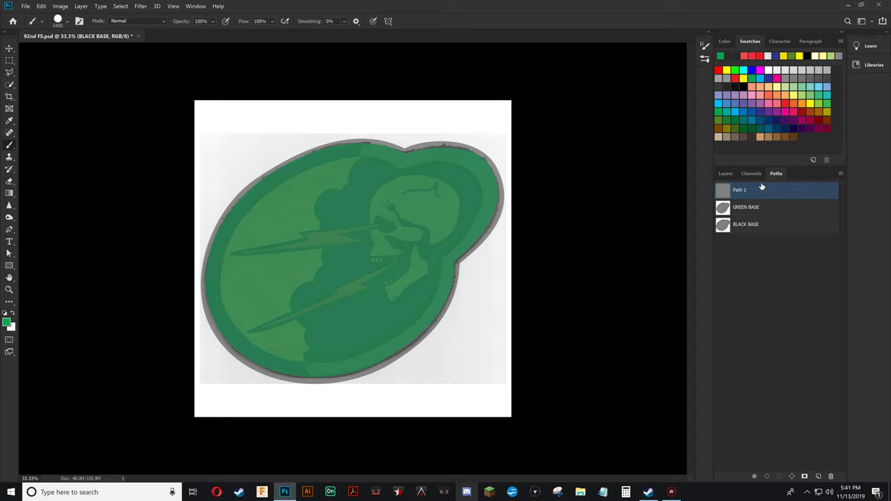
double_click(739, 190)
click(793, 206)
click(783, 192)
click(725, 173)
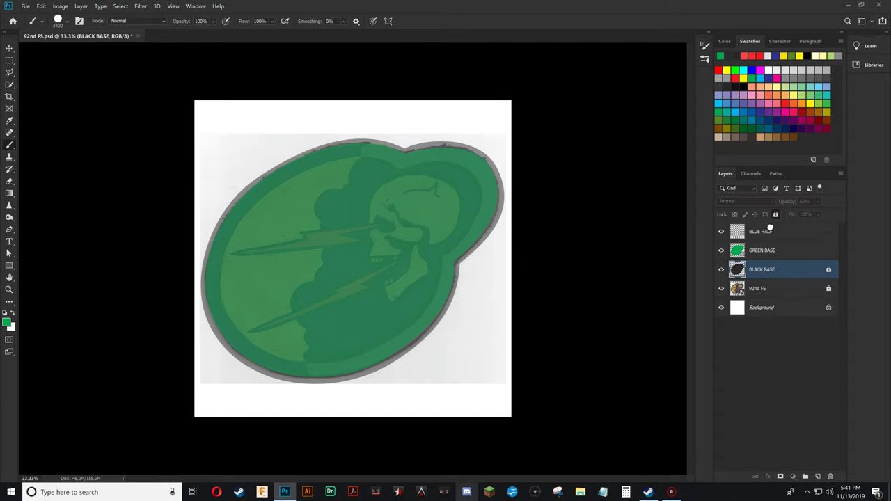
click(770, 230)
click(779, 250)
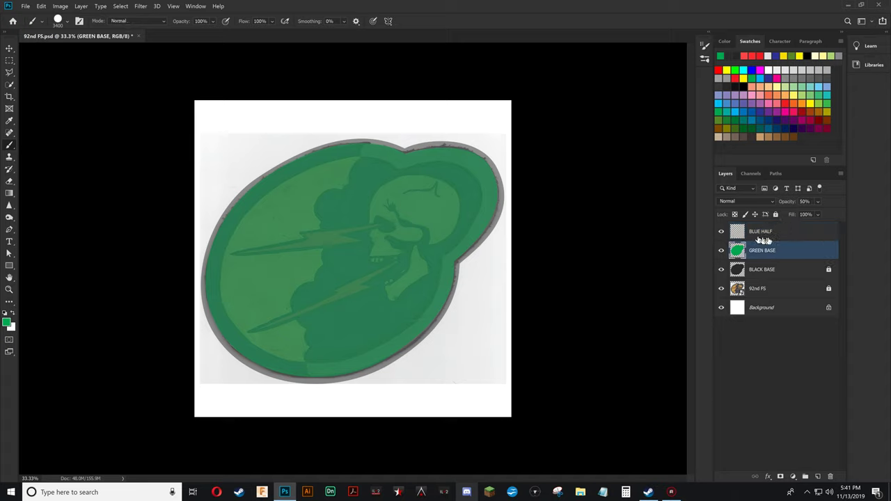
On BLUE HALF, draw a closed pen path curving through the middle and looping around the oval's right side
click(788, 236)
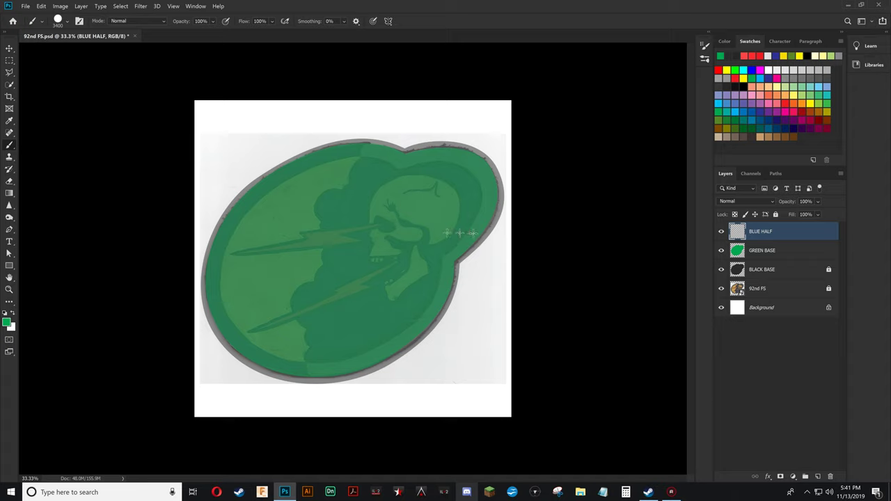
key(p)
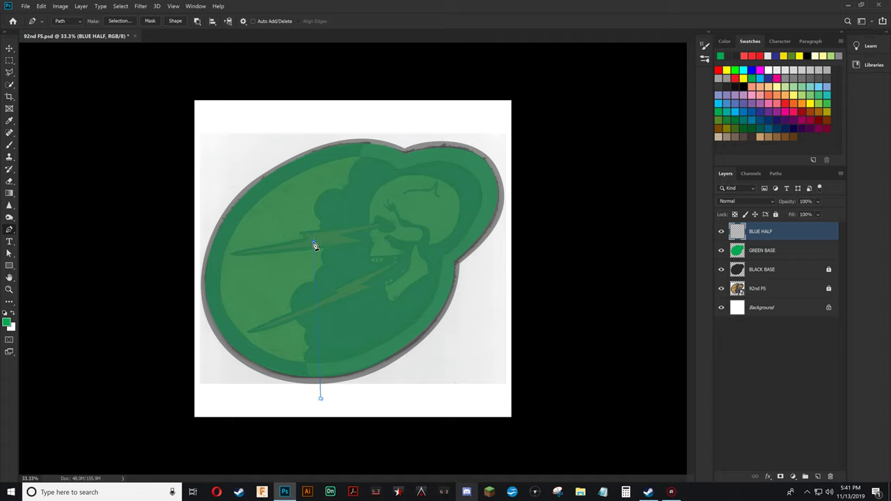
drag(313, 243, 350, 141)
click(491, 116)
click(554, 168)
click(551, 248)
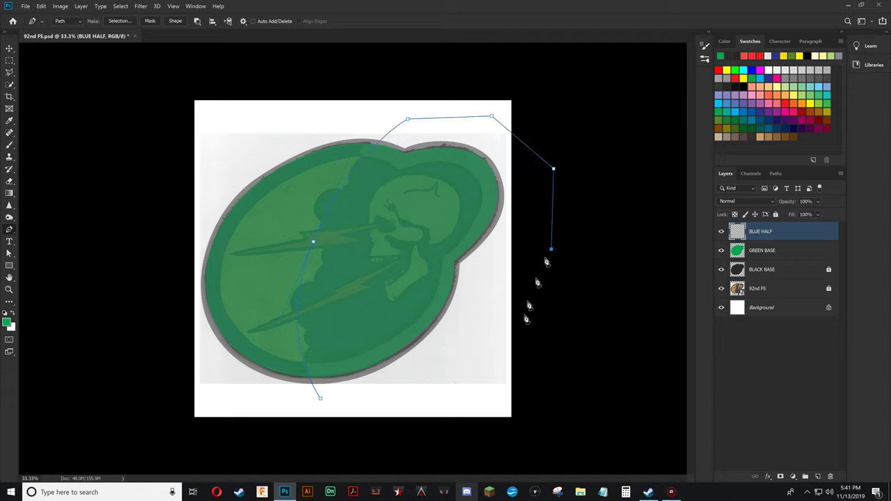
click(503, 361)
click(395, 397)
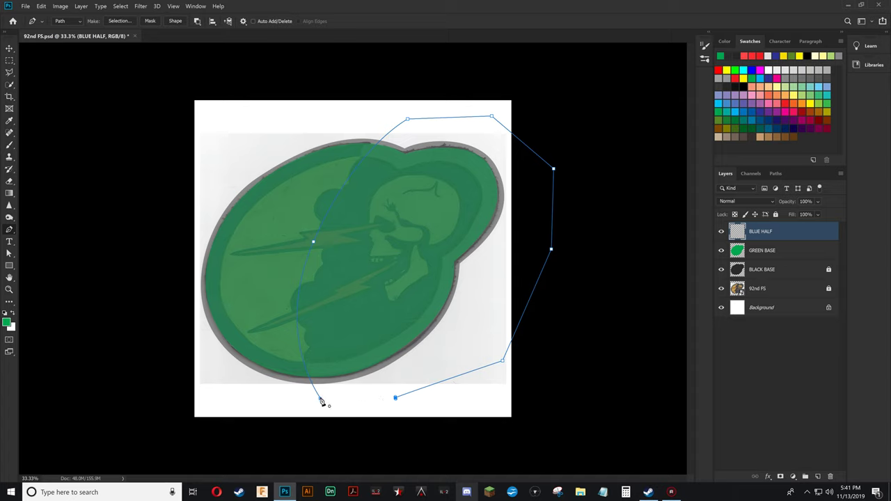
click(320, 398)
key(a)
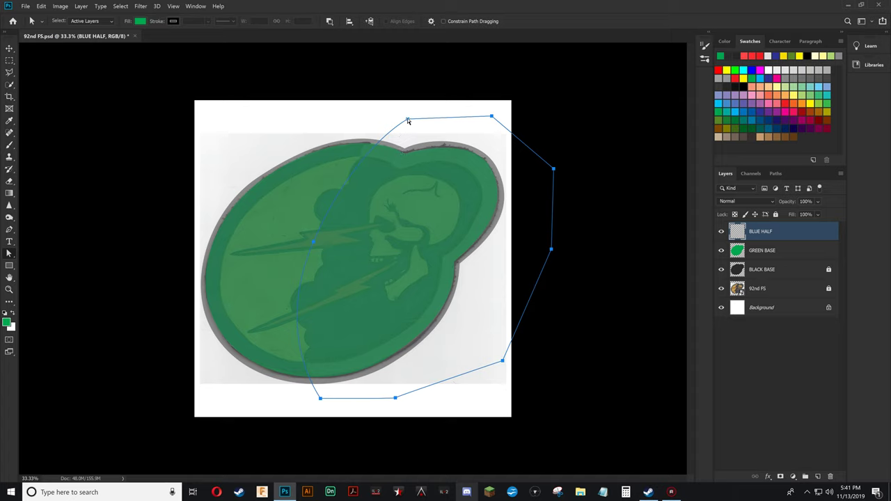
Drag the path's top anchor left, nudge the dividing-curve anchor, and bend the bottom-left corner
drag(409, 122, 383, 121)
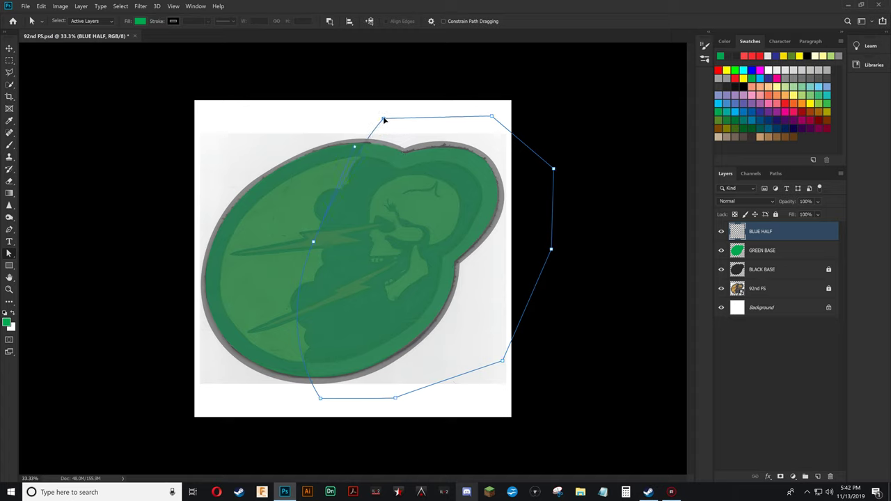
click(313, 243)
drag(317, 234, 321, 237)
drag(383, 123, 375, 120)
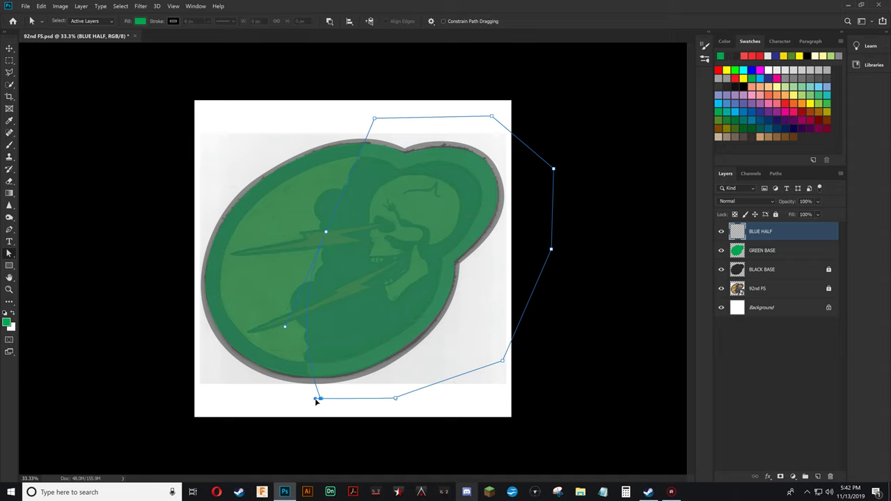
drag(315, 401, 334, 400)
mouse_move(319, 402)
mouse_down()
mouse_move(311, 396)
mouse_move(317, 401)
mouse_up()
Convert the BLUE HALF path into an active selection
right_click(374, 119)
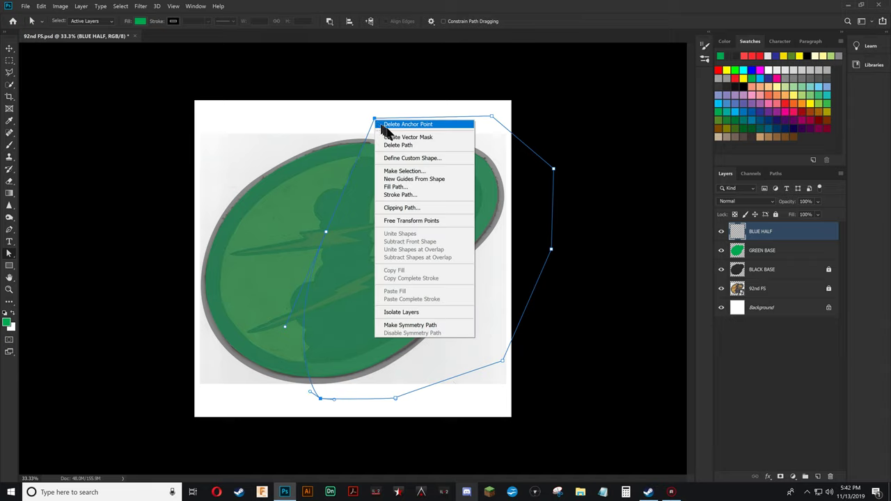
click(405, 172)
click(491, 132)
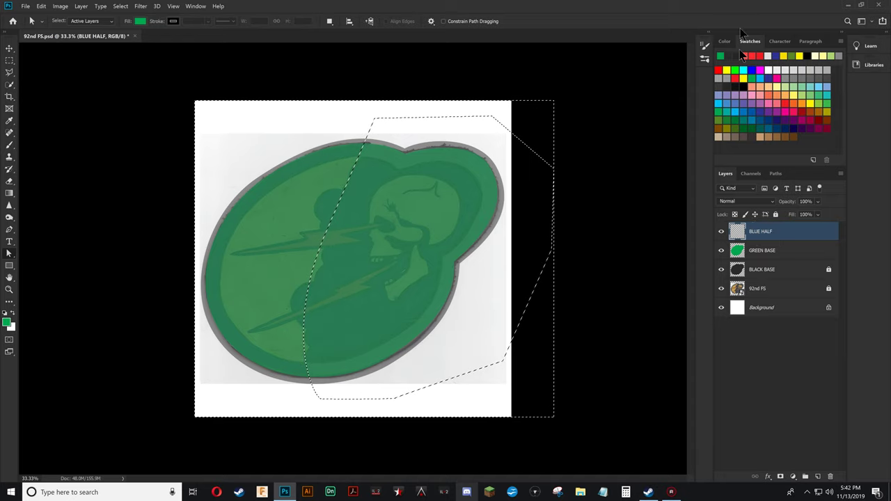
Set the foreground colour to dark navy blue 313372
click(782, 56)
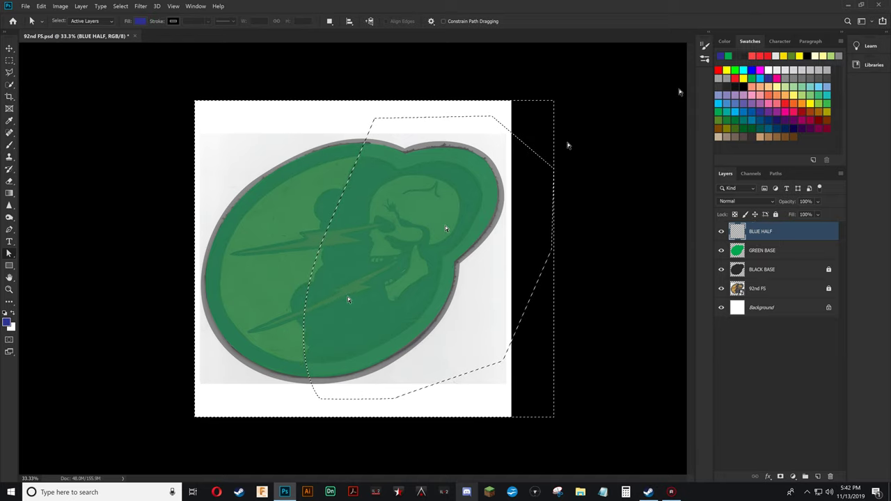
click(6, 321)
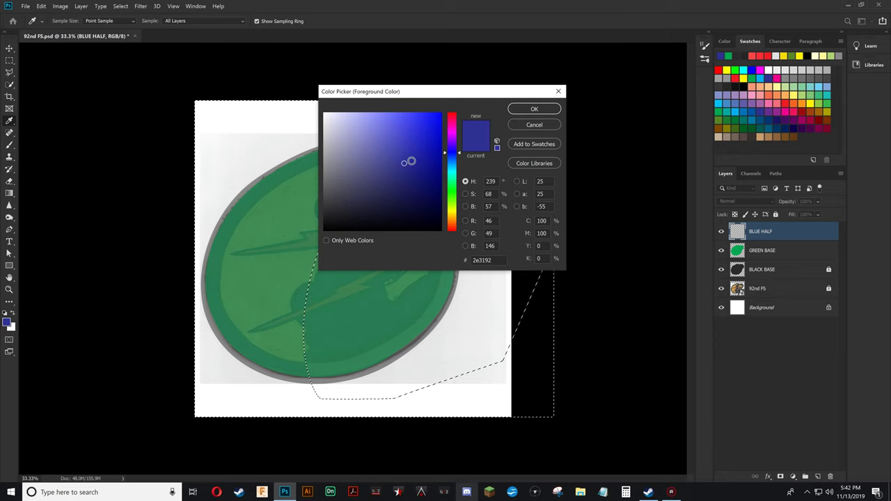
drag(404, 164, 390, 178)
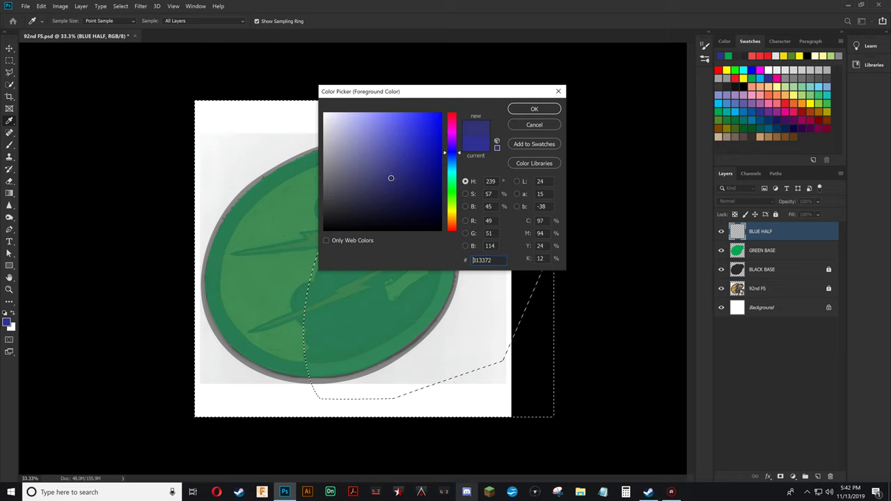
click(534, 109)
Paint navy over the emblem's left half with an 1100 px brush, then deselect
key(a)
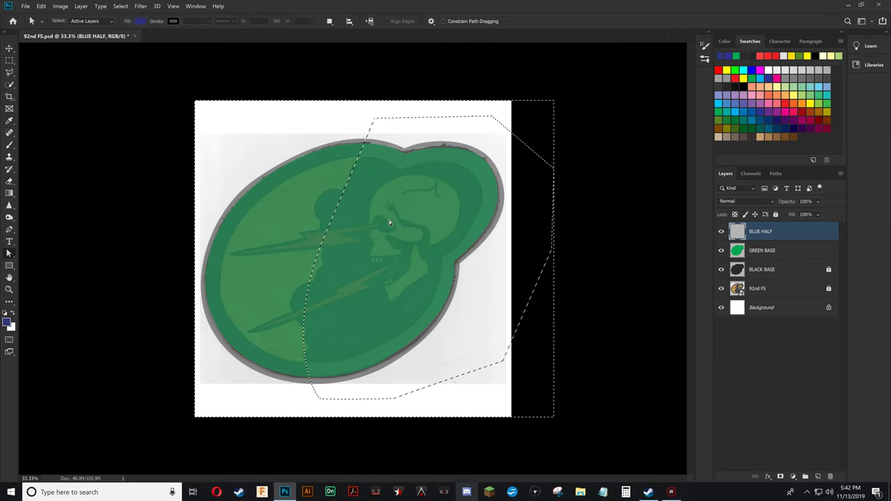
key(b)
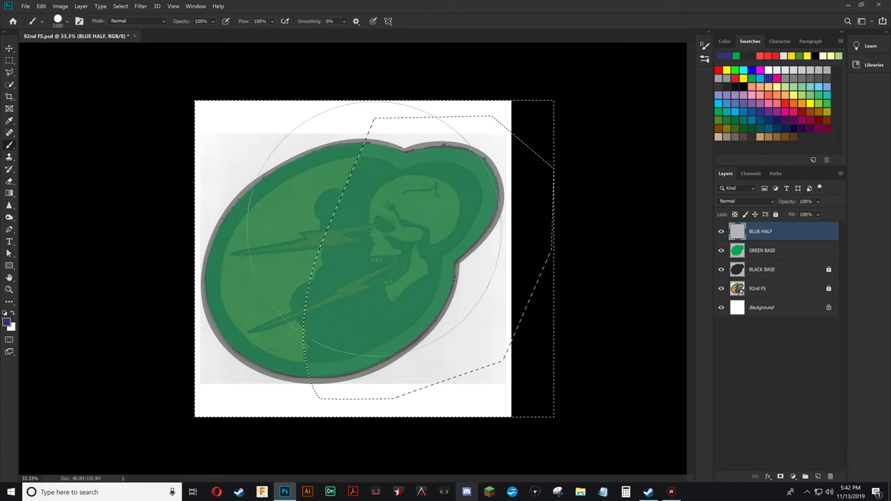
key(bracketleft)
key(bracketleft)
key(bracketleft)
key(bracketleft)
key(bracketleft)
key(bracketleft)
key(bracketleft)
key(bracketleft)
key(bracketleft)
key(bracketleft)
key(bracketleft)
key(bracketleft)
key(bracketleft)
key(bracketleft)
key(bracketleft)
key(bracketleft)
key(bracketleft)
key(bracketleft)
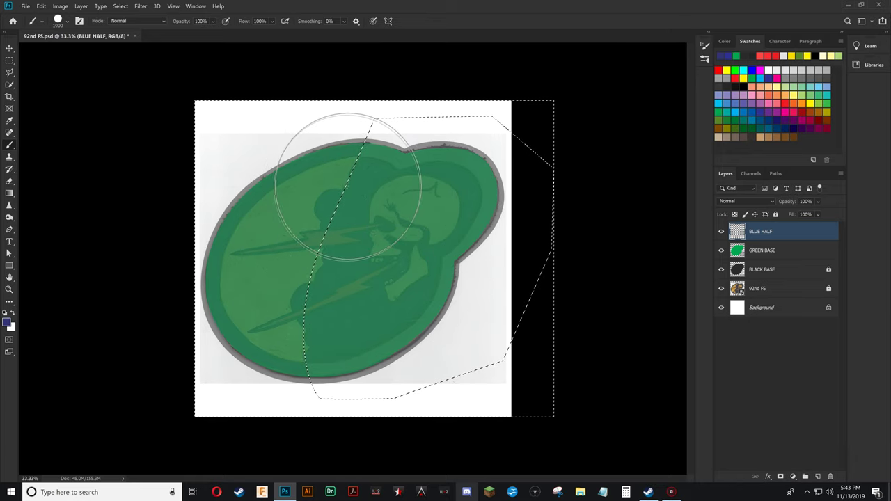
key(bracketleft)
key(bracketleft)
key(bracketleft)
key(bracketleft)
mouse_move(341, 167)
mouse_down()
mouse_move(271, 202)
mouse_move(231, 263)
mouse_move(226, 304)
mouse_move(263, 343)
mouse_move(297, 346)
mouse_move(323, 222)
mouse_move(313, 226)
mouse_move(340, 195)
mouse_up()
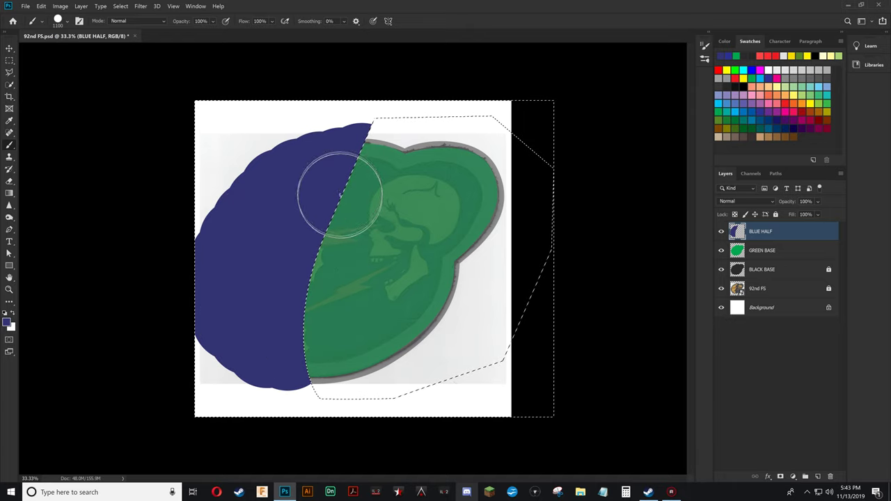
key(ctrl+d)
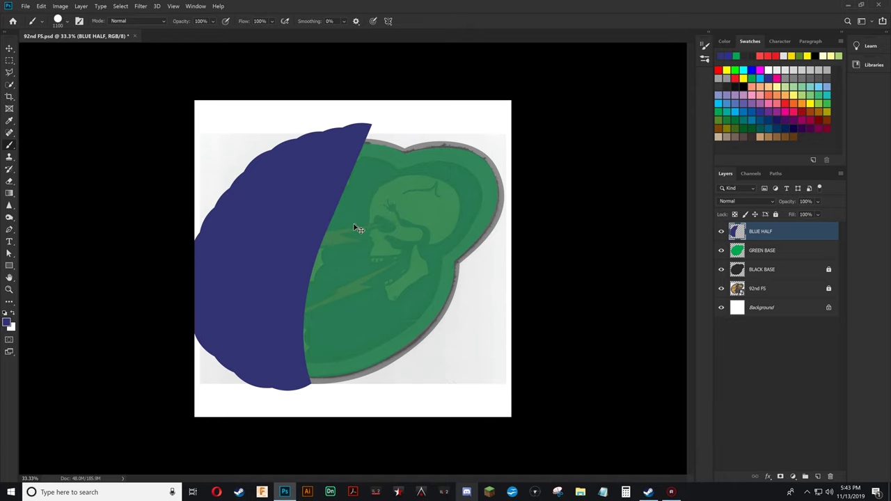
click(776, 251)
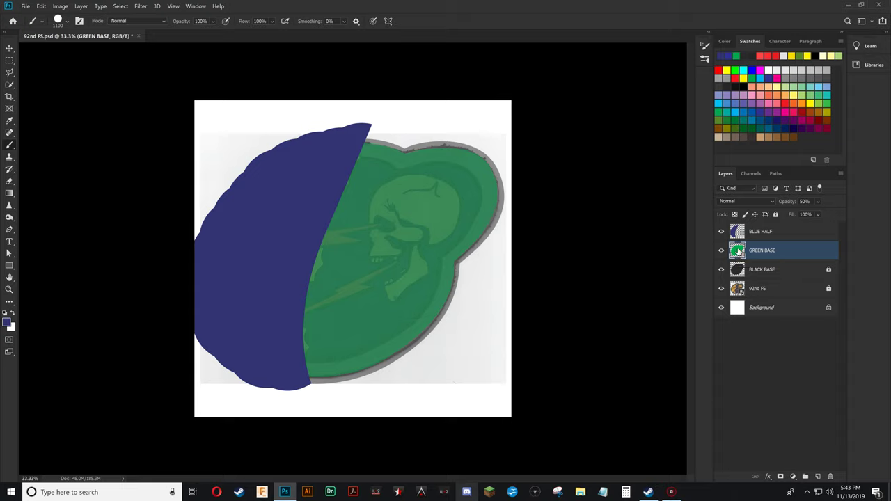
Erase BLUE HALF's navy overspill outside the oval using an inverted GREEN BASE selection, then deselect
ctrl+click(738, 252)
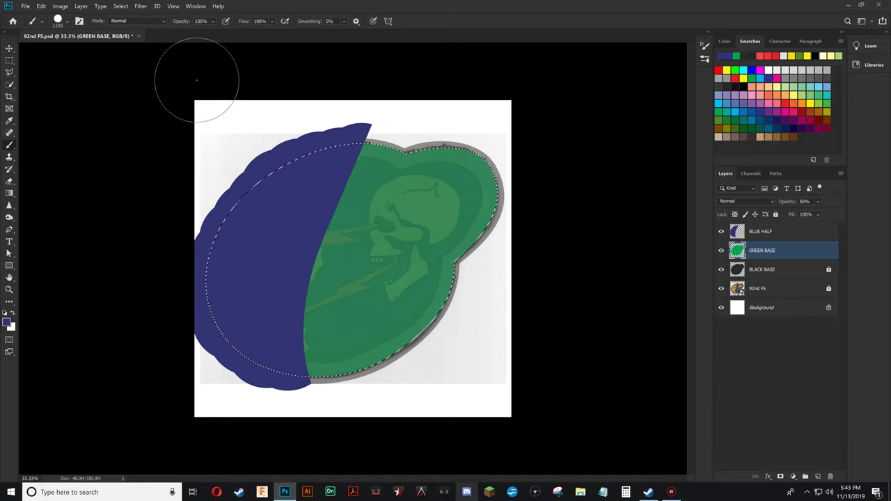
click(119, 6)
click(124, 42)
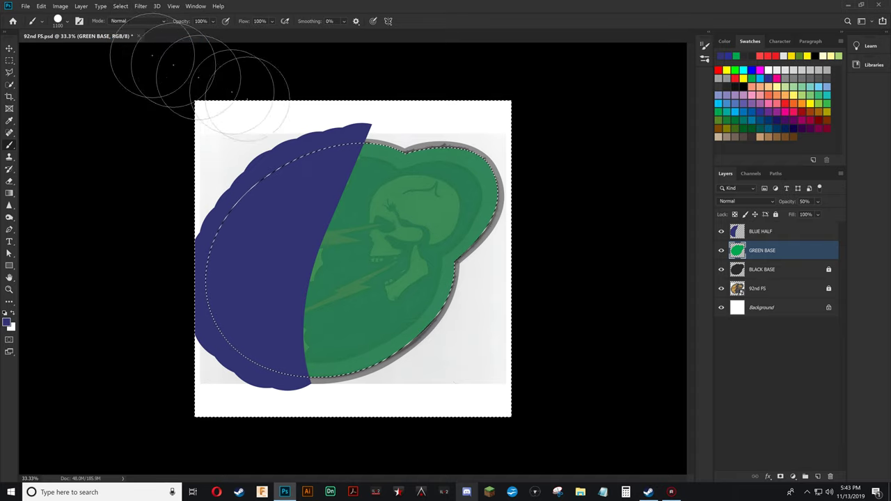
click(772, 234)
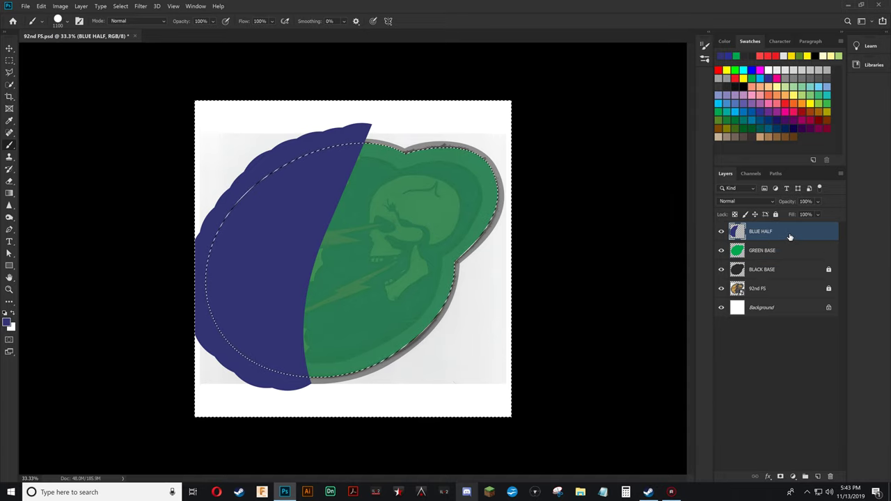
key(e)
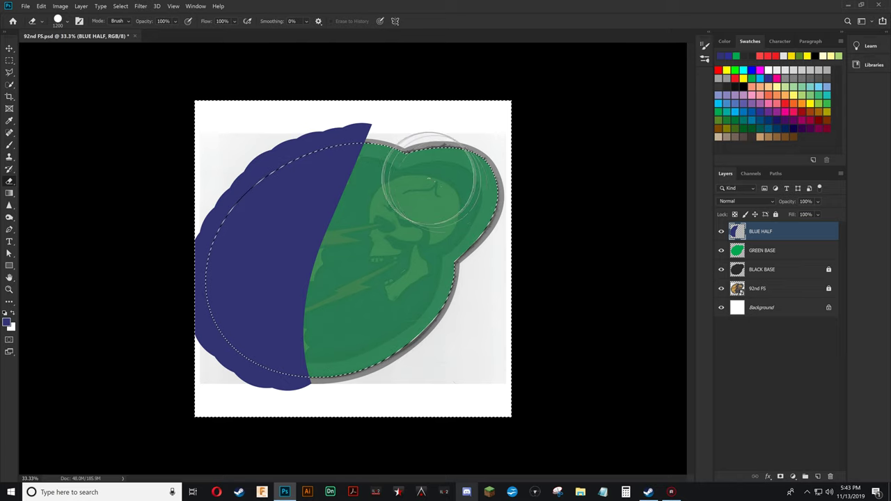
mouse_move(429, 180)
mouse_down()
mouse_move(394, 131)
mouse_move(282, 148)
mouse_move(240, 185)
mouse_move(216, 226)
mouse_move(214, 344)
mouse_move(254, 379)
mouse_move(374, 388)
mouse_up()
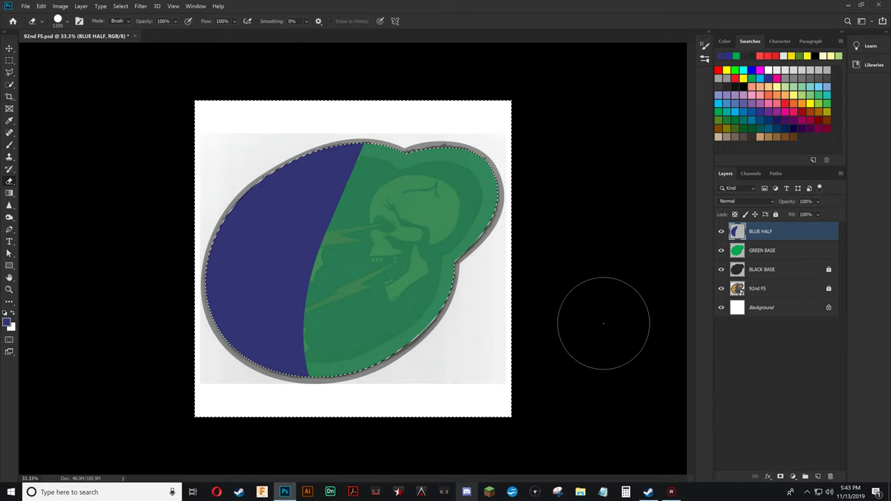
key(ctrl+d)
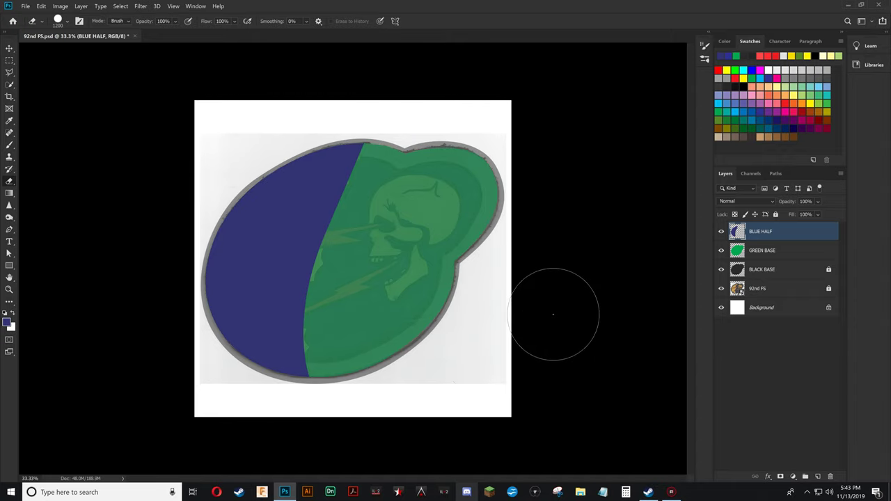
Lower the BLUE HALF layer's opacity to 50%, then to 20%
click(803, 202)
text(50)
key(Return)
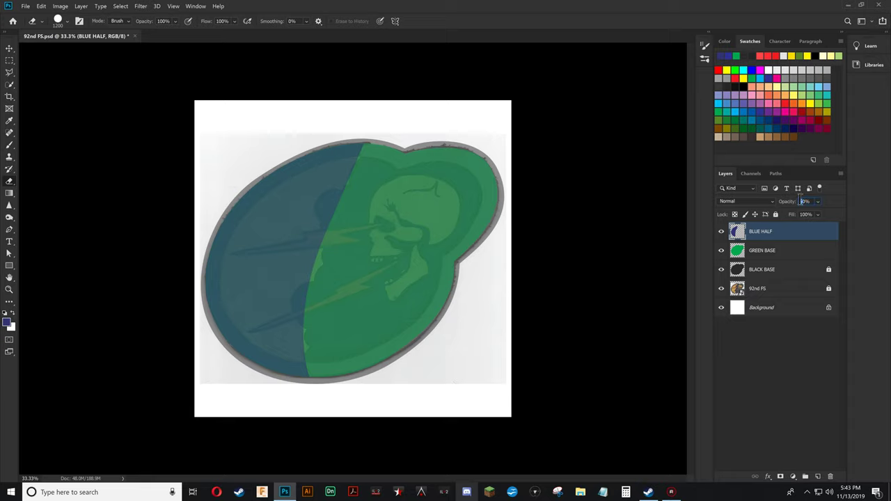
text(20)
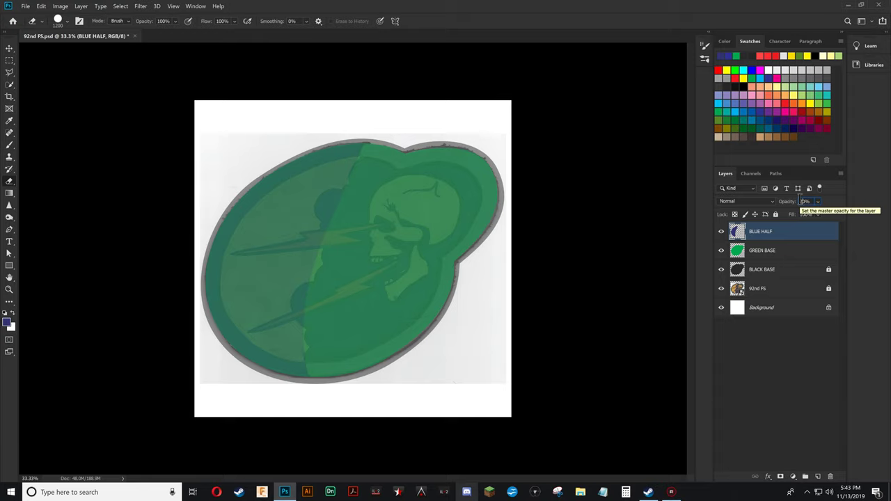
Edit GREEN BASE's opacity and add a new empty Layer 1 above BLUE HALF
click(769, 252)
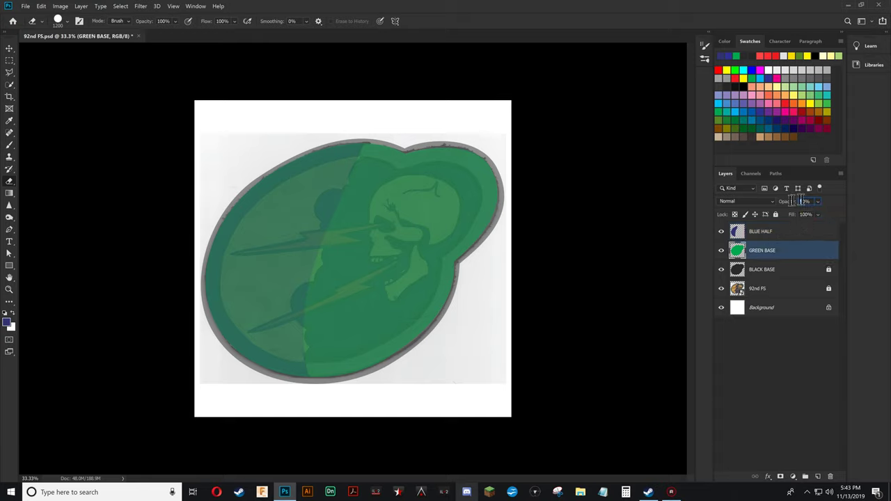
click(801, 201)
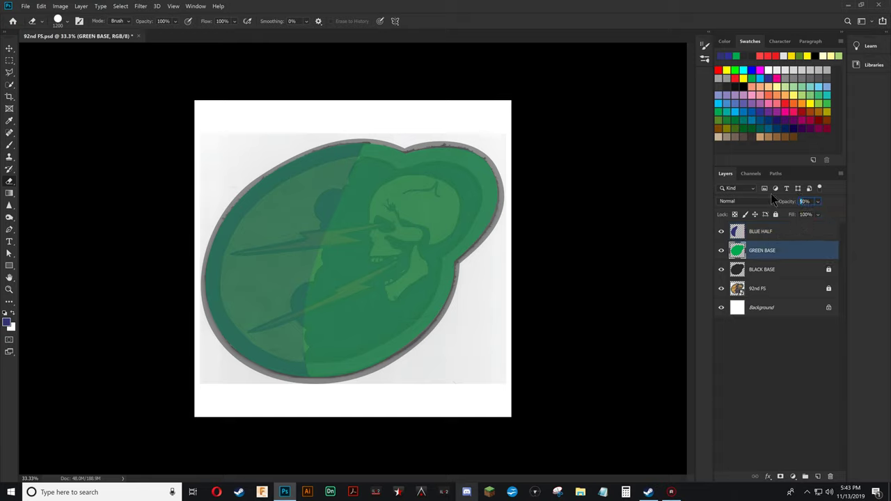
click(792, 232)
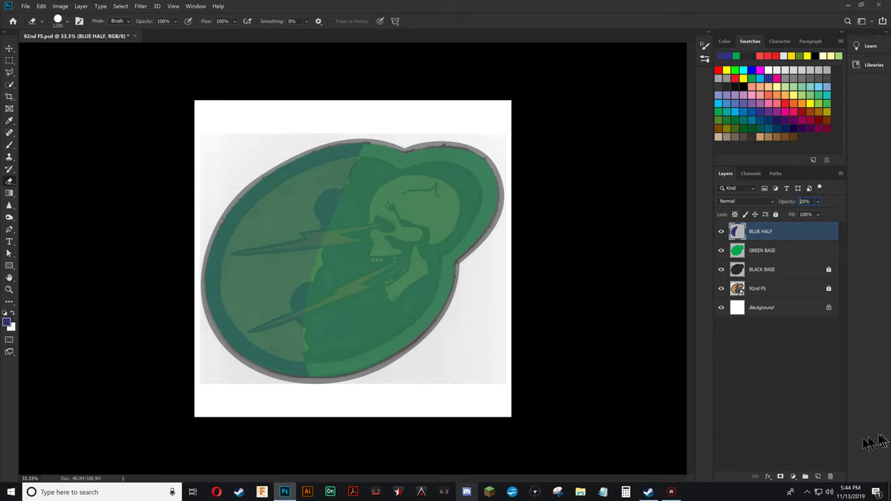
click(817, 476)
key(a)
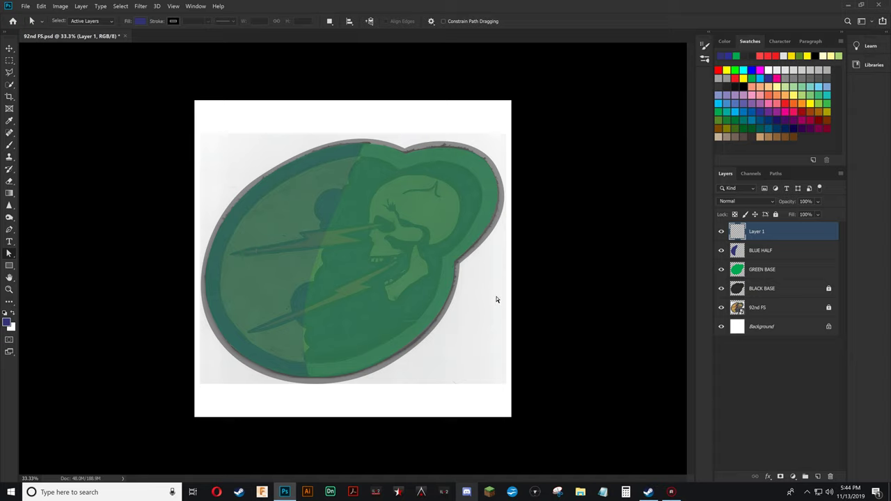
Pick a new foreground colour and draw a six-anchor curved pen path along the oval's inner edge
click(744, 56)
key(p)
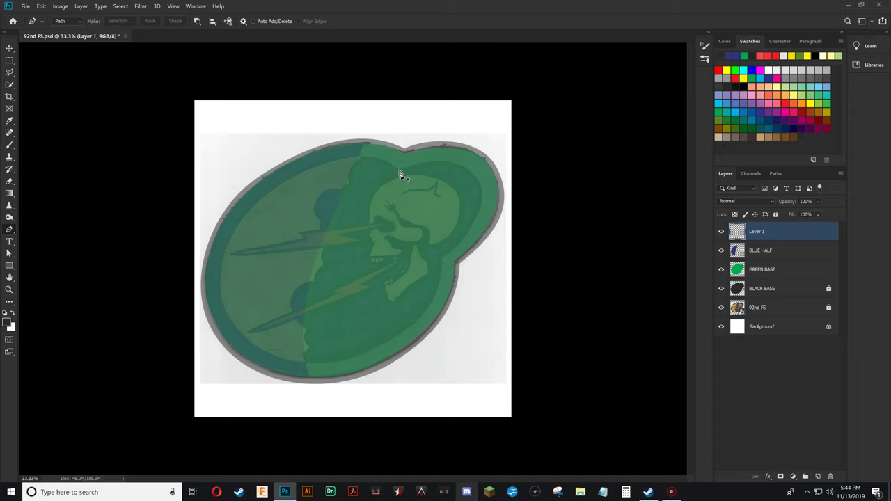
drag(398, 169, 403, 170)
drag(474, 175, 494, 207)
drag(442, 256, 436, 268)
drag(376, 350, 324, 375)
drag(220, 311, 186, 243)
drag(290, 178, 331, 156)
Close the path and reshape its lower-left, upper-left and top curves to fit the border
click(399, 172)
key(a)
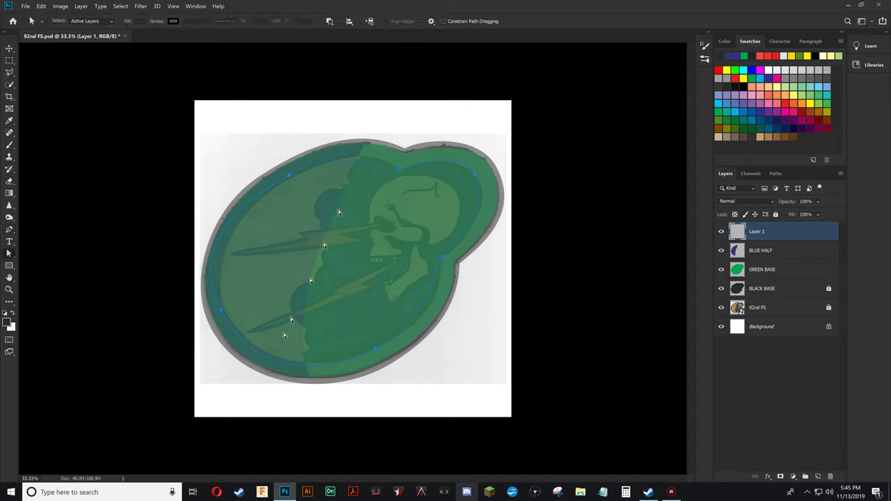
click(220, 312)
drag(185, 244, 199, 259)
click(289, 175)
drag(290, 176, 283, 176)
drag(328, 150, 371, 137)
drag(394, 169, 394, 162)
drag(369, 133, 354, 146)
Adjust the upper-right and lower-right curves so the path follows the border's inner edge
click(284, 175)
click(474, 175)
drag(454, 144, 455, 153)
drag(448, 252, 459, 248)
drag(436, 270, 442, 284)
scroll(394, 168, up, 2)
click(416, 136)
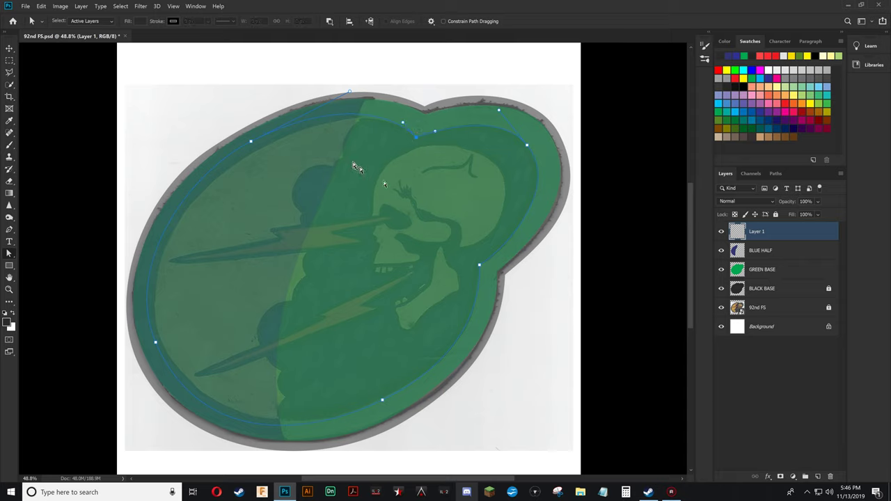
Convert the pen path into a selection with no feathering
right_click(424, 142)
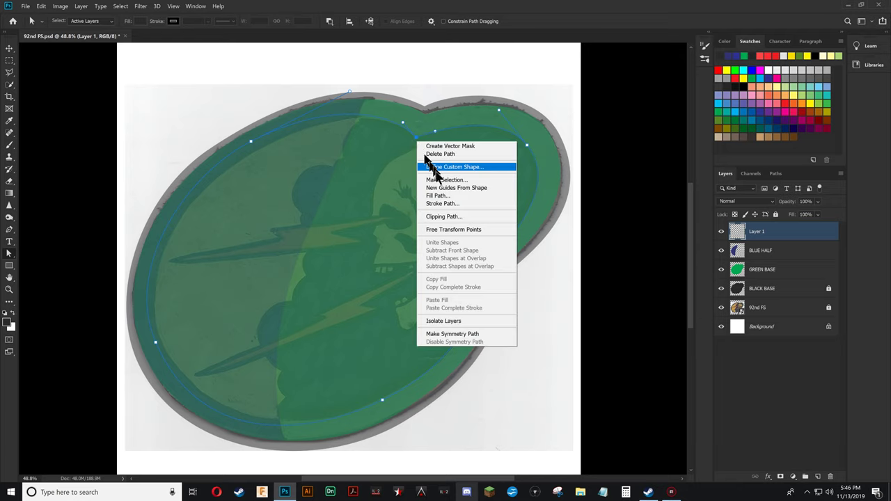
click(447, 180)
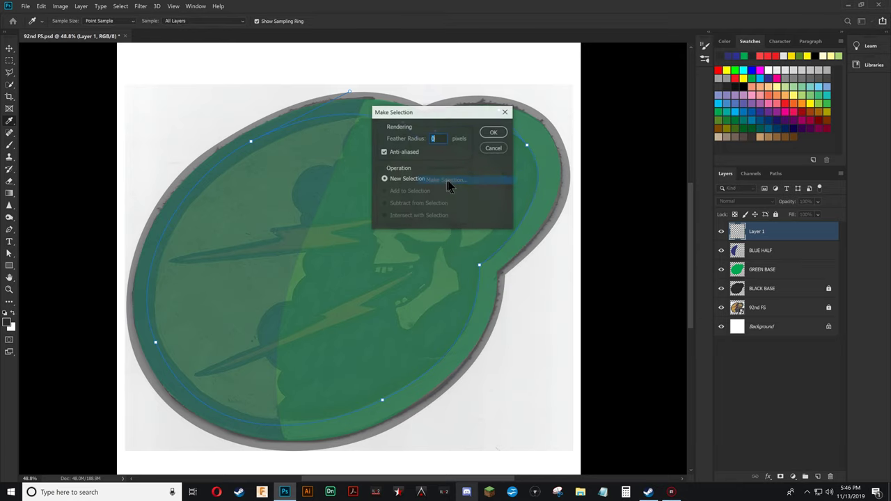
click(494, 133)
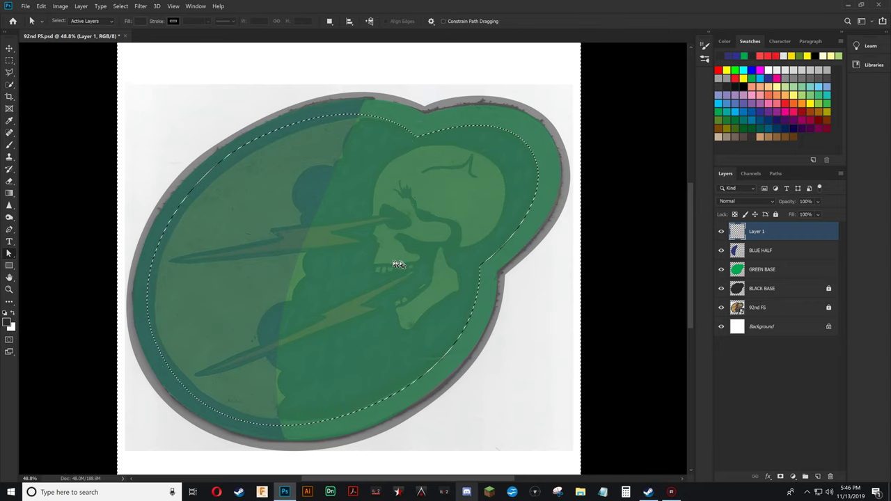
Invert the selection, brush the oval interior dark on Layer 1, and deselect
key(b)
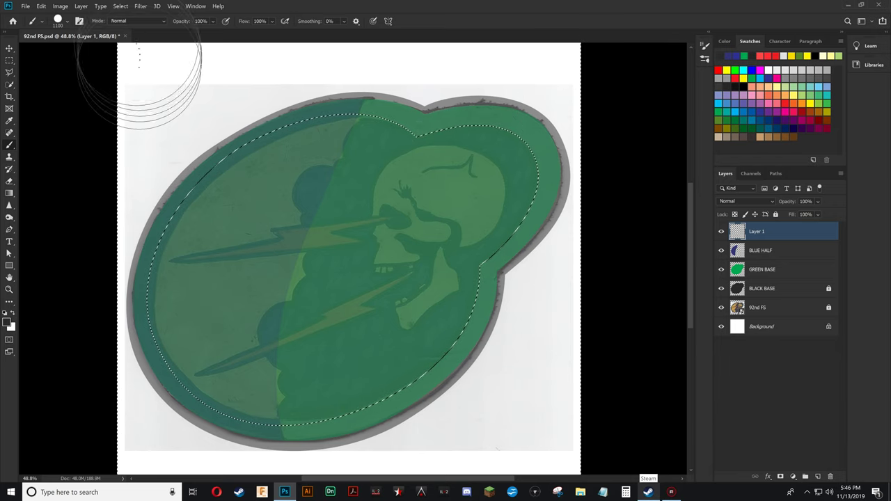
click(118, 7)
click(130, 42)
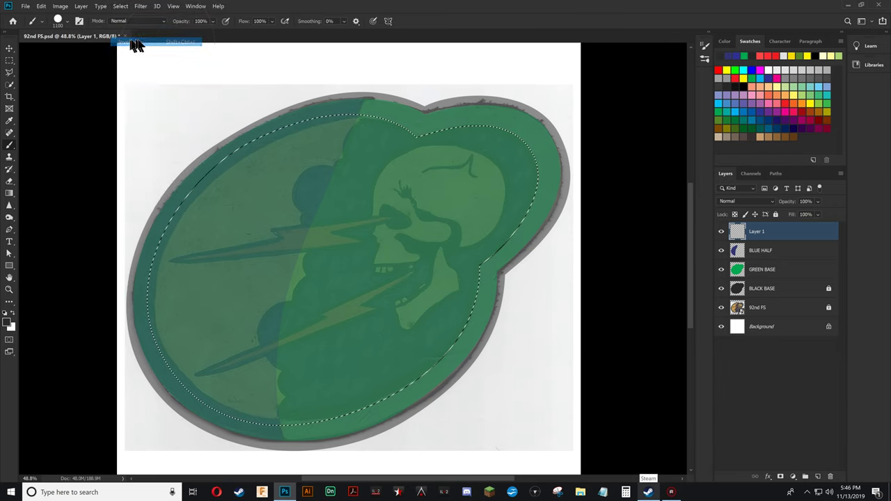
mouse_move(452, 180)
mouse_down()
mouse_move(503, 173)
mouse_move(322, 150)
mouse_move(248, 174)
mouse_move(207, 258)
mouse_move(195, 323)
mouse_move(228, 367)
mouse_move(318, 393)
mouse_move(395, 368)
mouse_move(451, 298)
mouse_move(492, 223)
mouse_move(481, 244)
mouse_move(435, 240)
mouse_move(273, 298)
mouse_move(222, 345)
mouse_move(396, 238)
mouse_move(384, 289)
mouse_move(516, 182)
mouse_move(348, 218)
mouse_up()
key(ctrl+d)
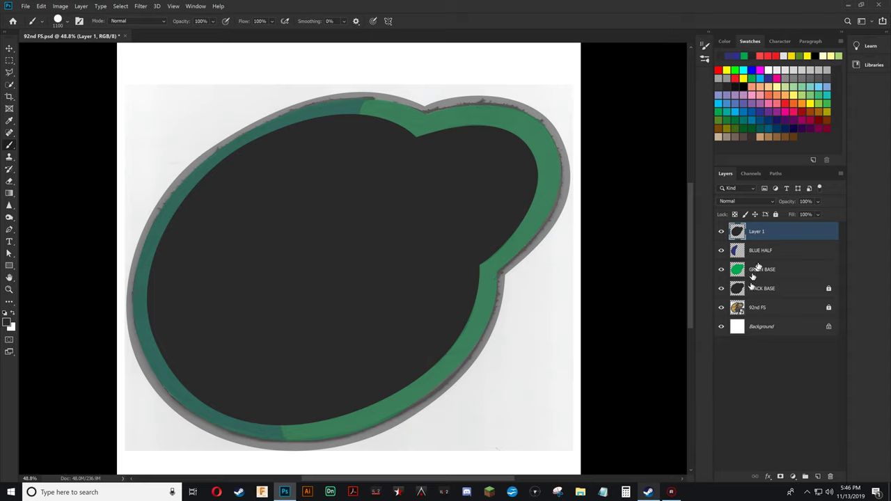
Rename Layer 1 to 'BLACK BORDER YELLOW AREA' and add a new empty layer
double_click(757, 231)
text(BLACK BORDER YELLOW AREA)
click(759, 250)
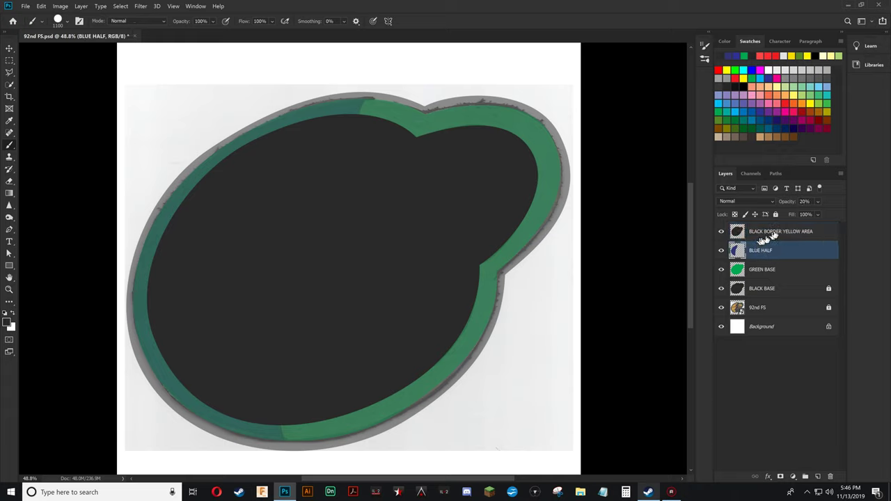
click(772, 234)
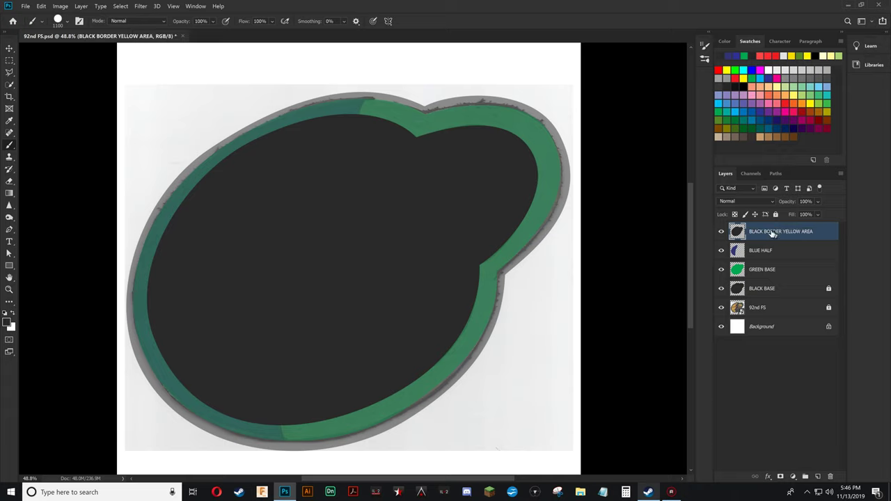
click(818, 477)
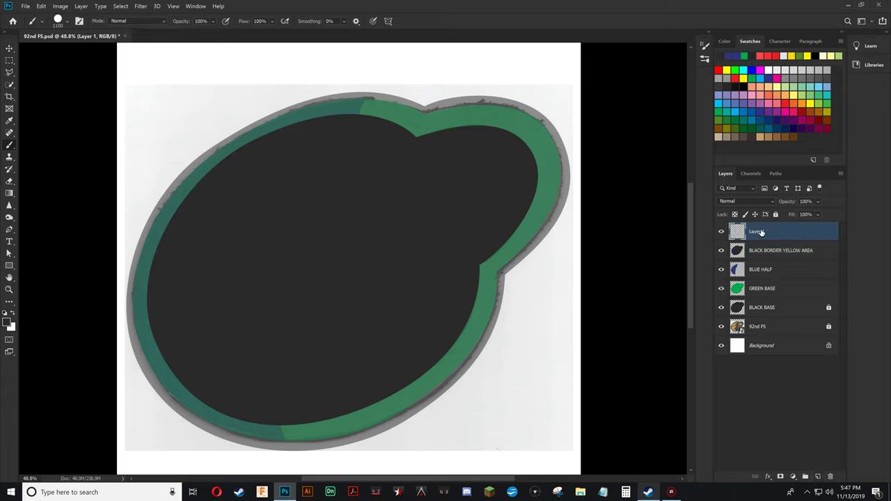
Delete the BLACK BORDER YELLOW AREA layer and the empty Layer 1, confirming each deletion
click(779, 175)
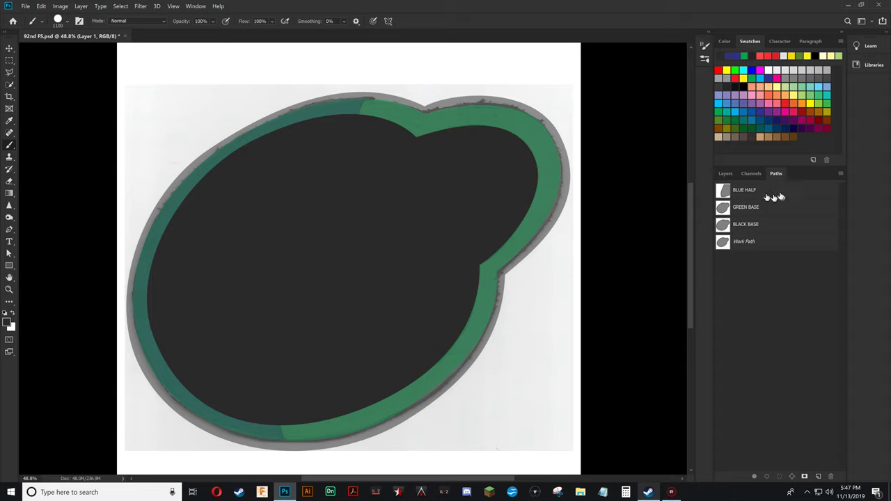
click(725, 173)
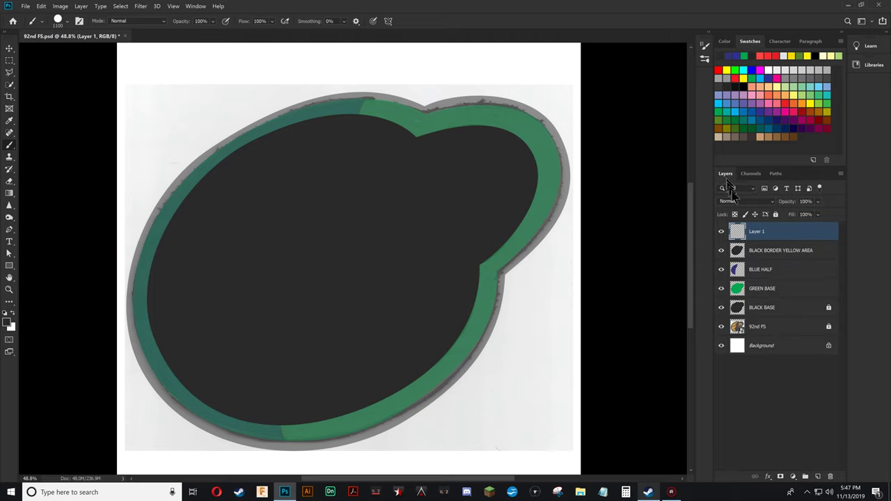
click(761, 250)
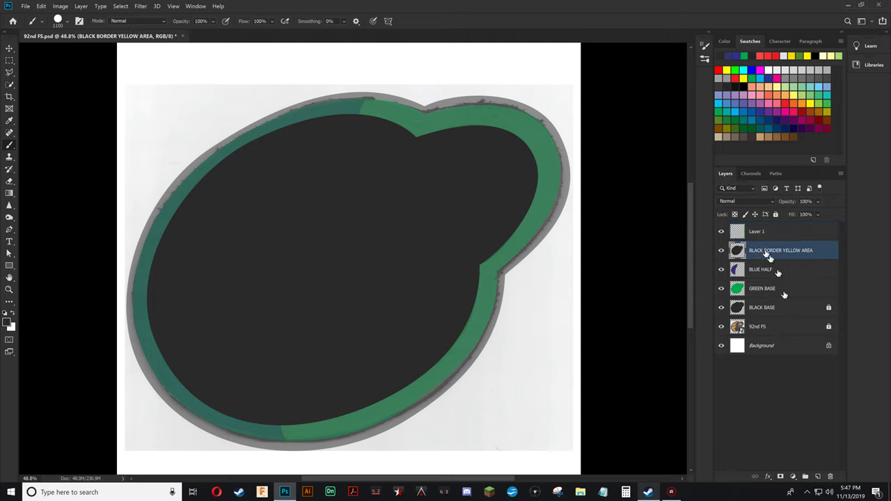
click(830, 477)
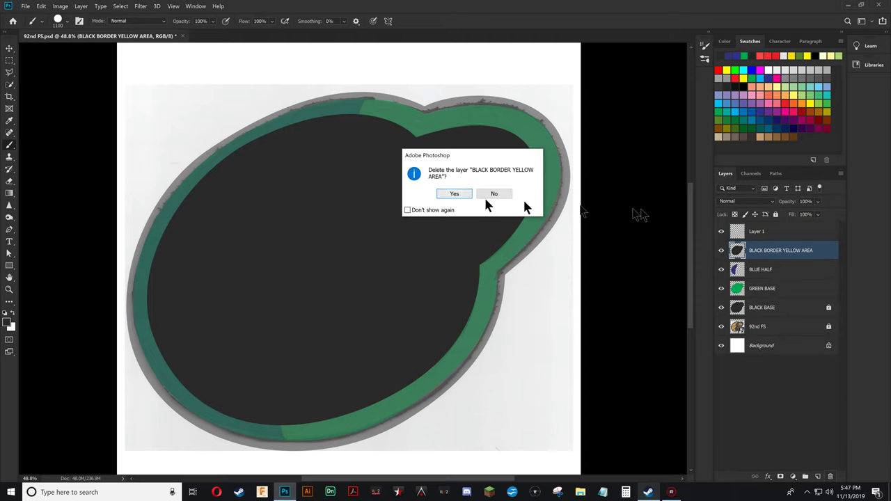
click(457, 196)
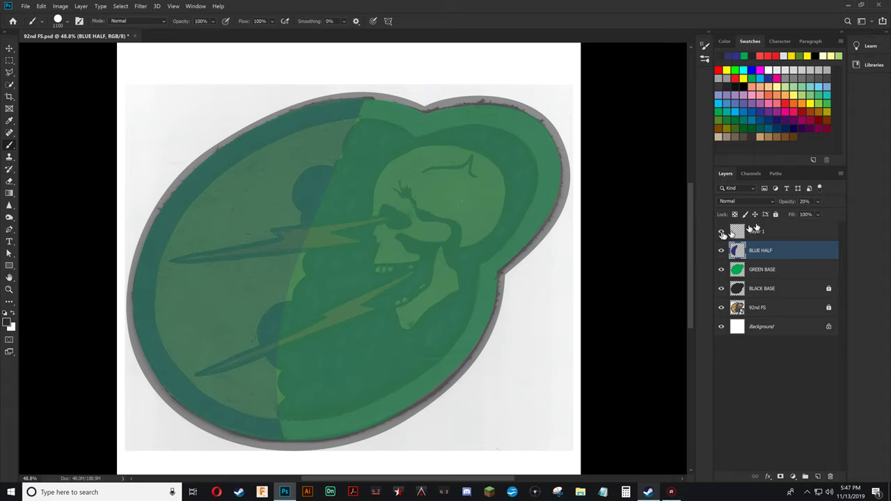
click(768, 231)
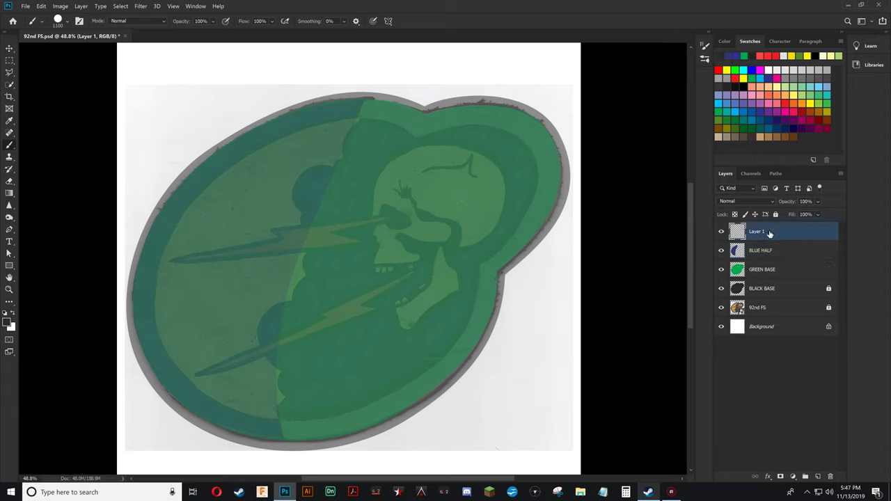
click(831, 477)
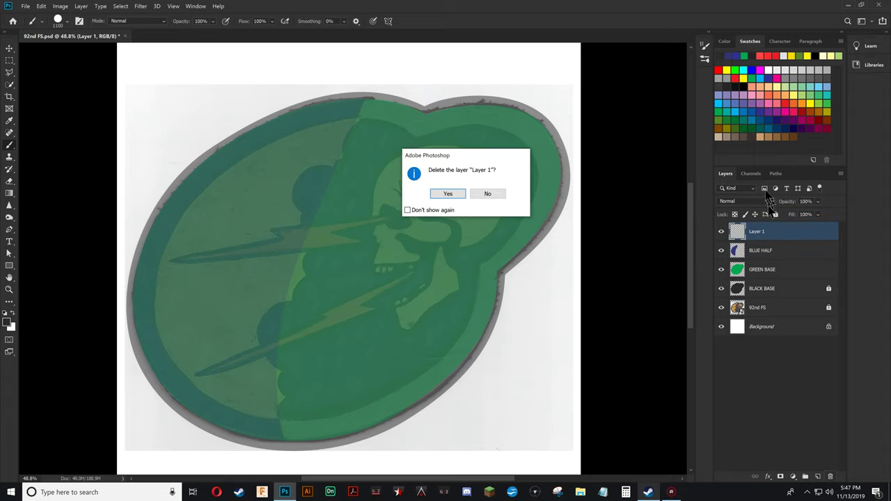
click(446, 196)
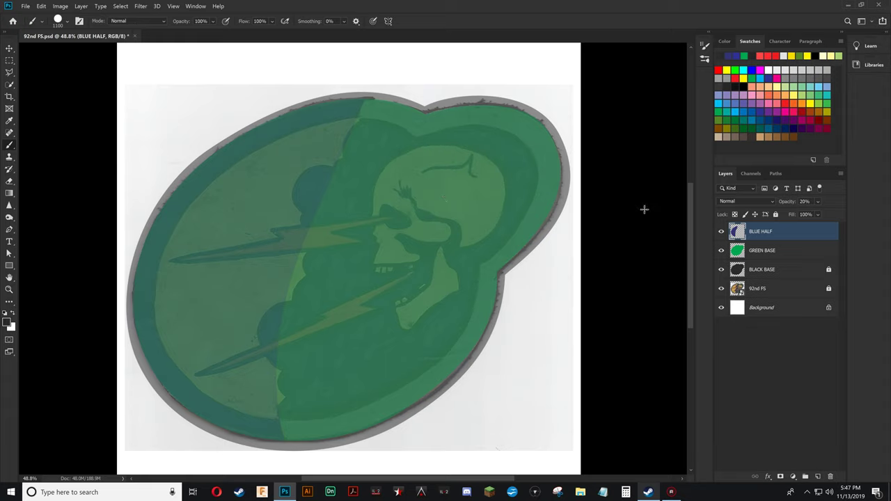
Create a new path named 'BLACK BORDER YELLOW AREA' at the top of the Paths list
click(775, 174)
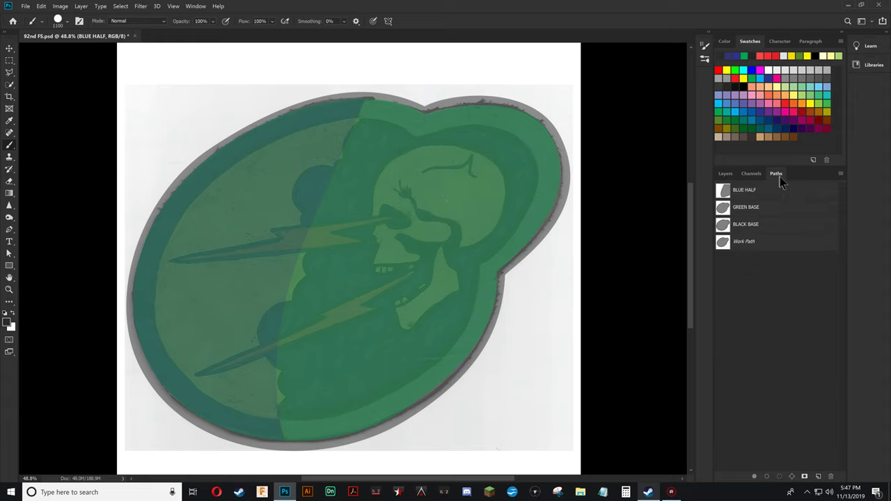
click(755, 191)
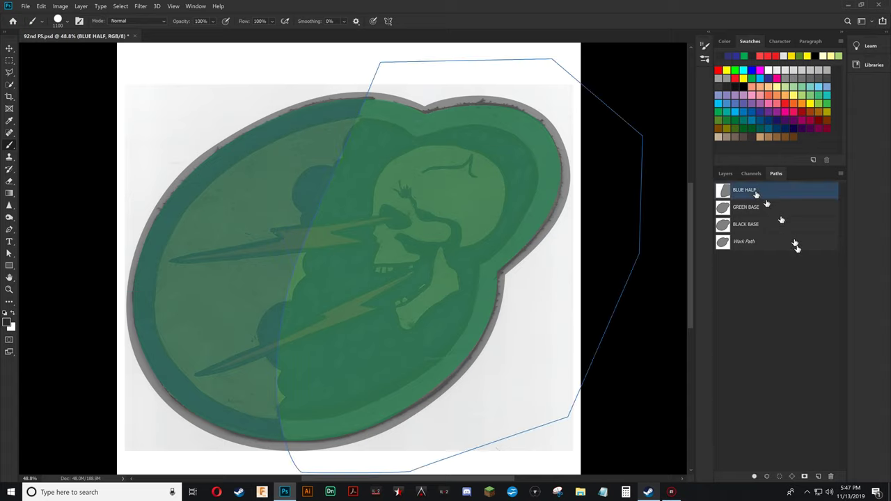
click(818, 477)
drag(766, 243, 771, 183)
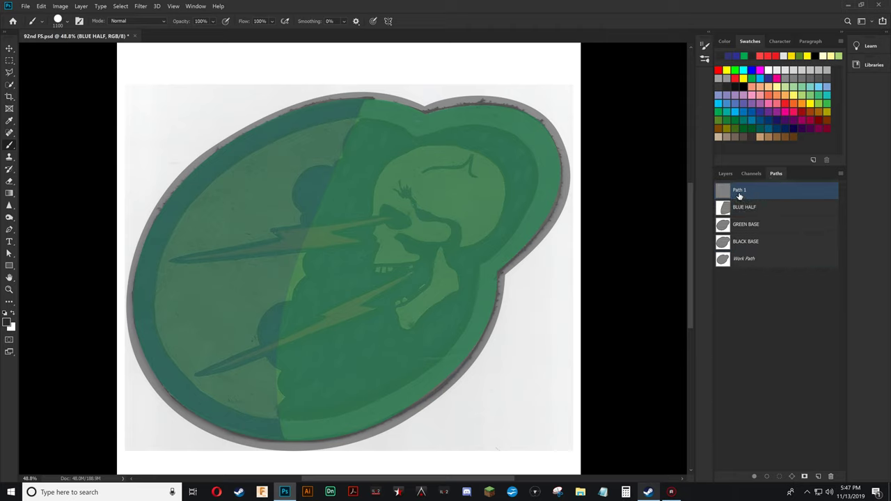
double_click(739, 192)
text(BLACK BORDER YELLOW AREA)
click(768, 339)
click(766, 190)
Add a new layer above BLUE HALF and name it 'BLACK BORDER YELLOW AREA'
click(725, 173)
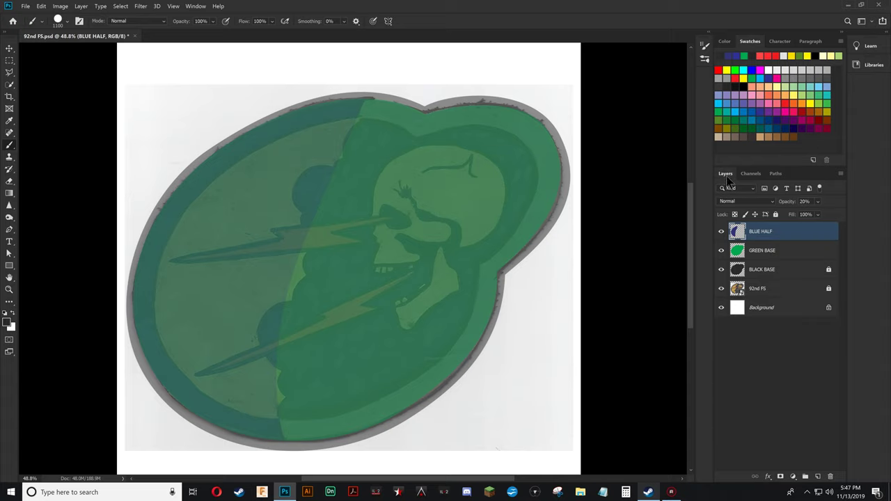
click(818, 476)
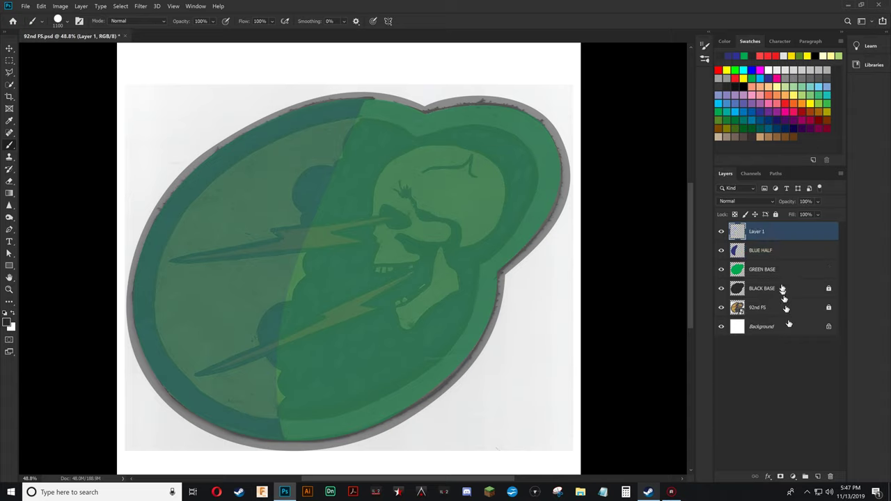
double_click(758, 232)
text(BLACK BORDER YELLOW AREA)
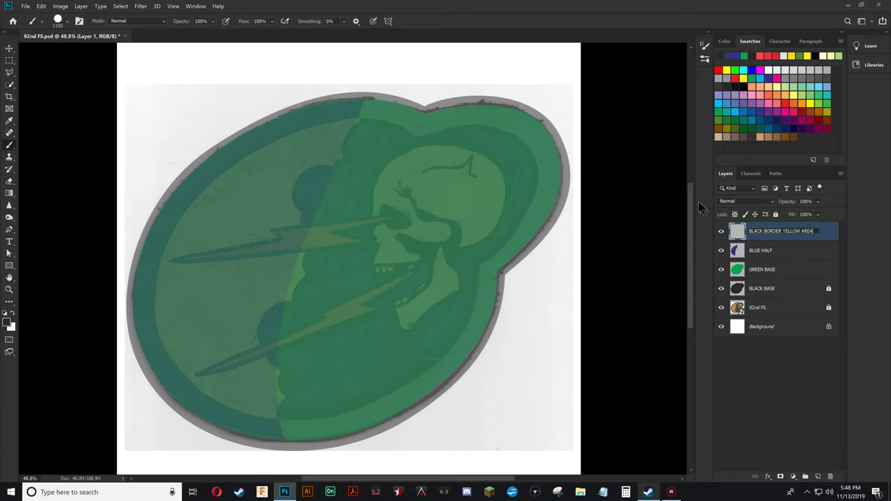
key(Return)
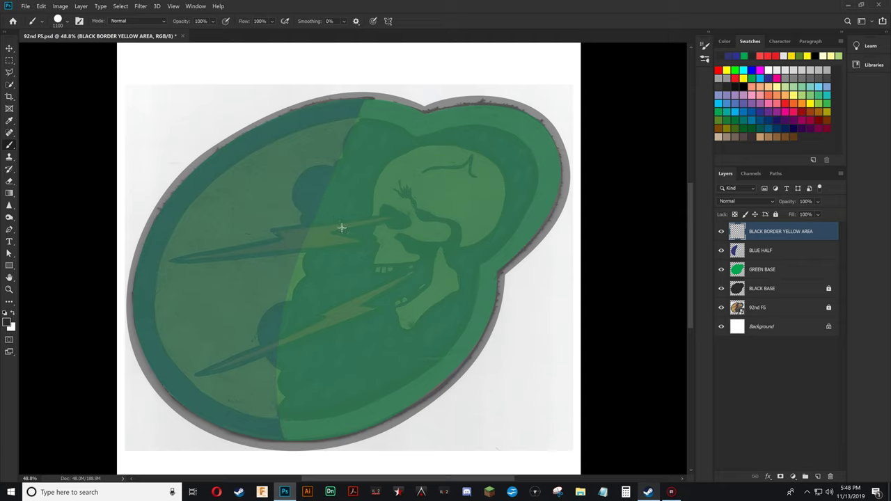
Trace a closed curved pen path around the inner edge of the grey border
key(p)
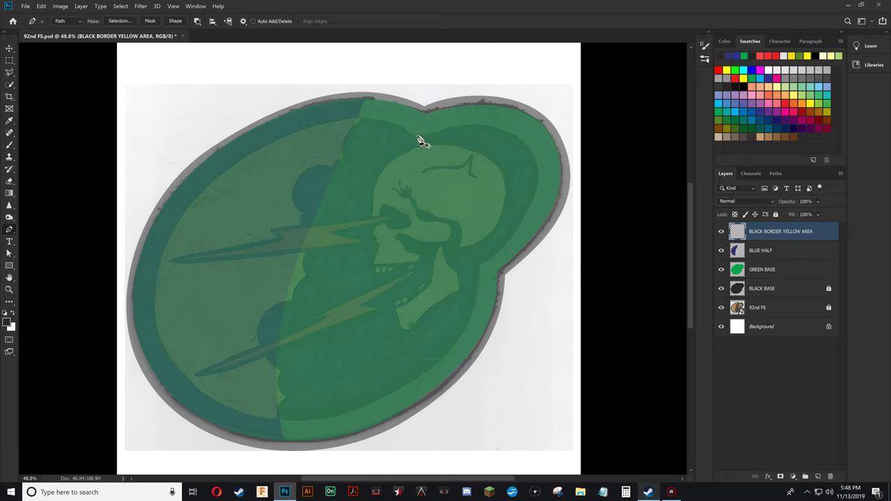
drag(416, 139, 398, 132)
mouse_move(239, 154)
mouse_down()
mouse_move(167, 209)
mouse_move(140, 334)
mouse_up()
click(158, 348)
click(195, 409)
drag(416, 382, 498, 322)
drag(479, 266, 495, 244)
drag(530, 147, 509, 115)
click(416, 138)
key(a)
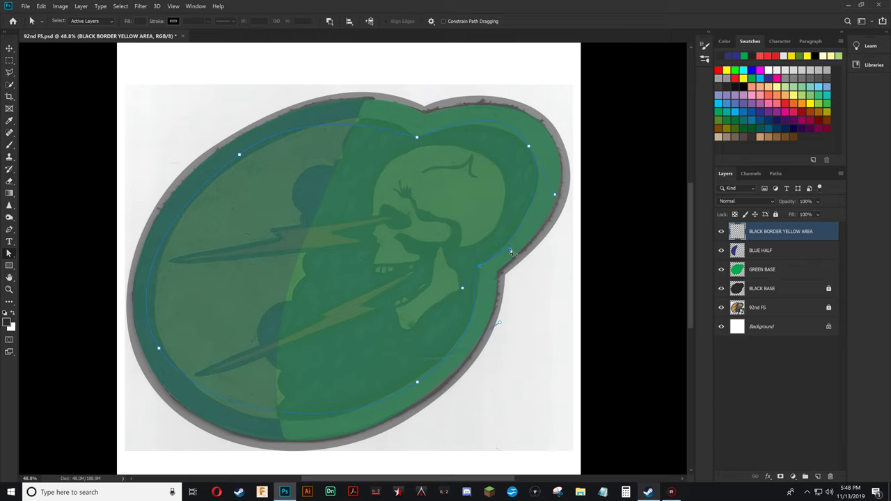
Reshape the path's lower-right and lower-left curves to follow the border
click(529, 147)
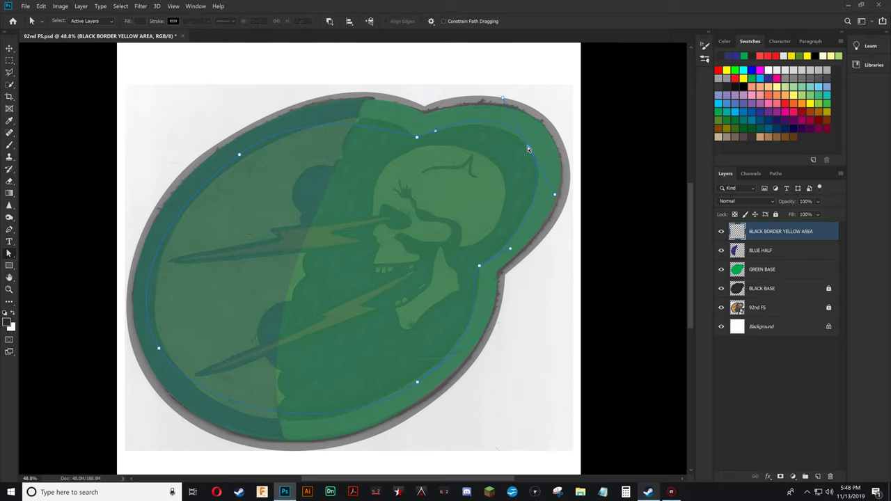
click(503, 100)
click(563, 192)
click(479, 267)
drag(466, 294, 480, 291)
drag(498, 323, 476, 338)
drag(160, 353, 212, 449)
click(334, 443)
click(417, 387)
Adjust the upper-left, top and top-right curves so the path hugs the border's inner edge
click(416, 383)
click(239, 155)
click(239, 156)
click(167, 206)
drag(169, 191, 174, 193)
drag(400, 134, 402, 123)
click(323, 109)
click(333, 101)
click(175, 188)
click(175, 189)
click(529, 149)
drag(502, 107, 502, 113)
Convert the path to an unfeathered selection and undo an accidental brush stroke
right_click(527, 150)
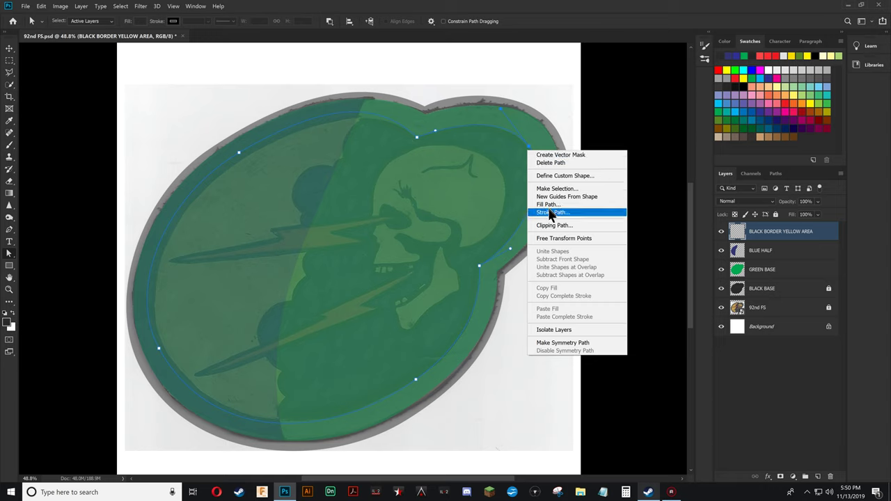
click(557, 188)
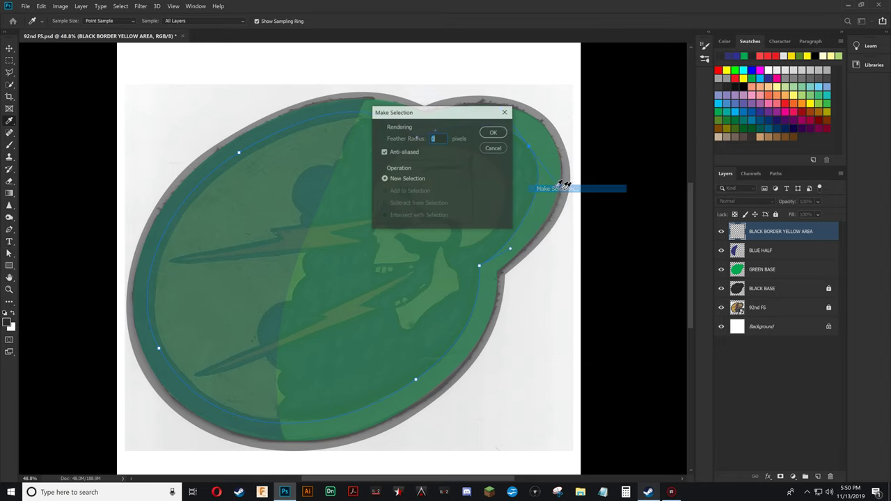
click(492, 132)
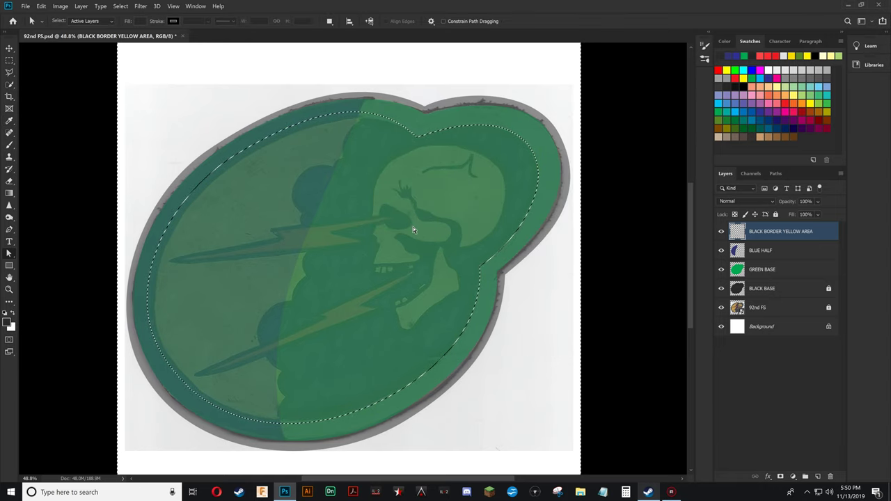
key(b)
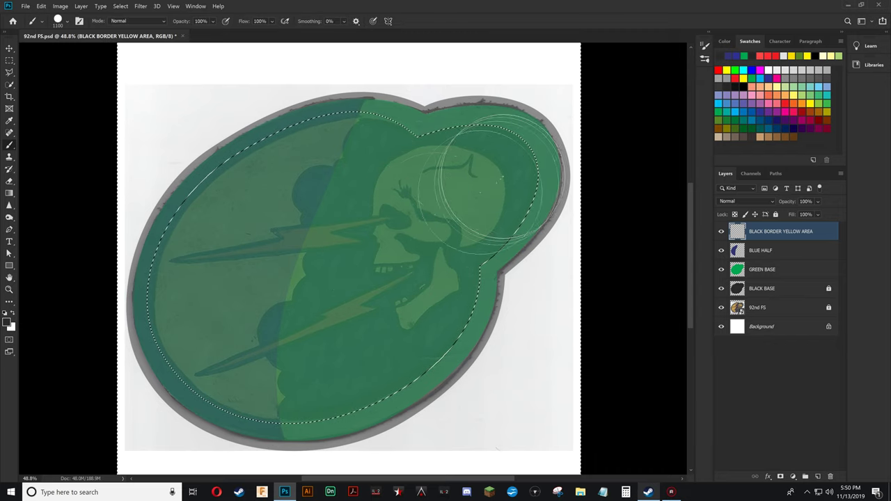
drag(487, 139, 278, 115)
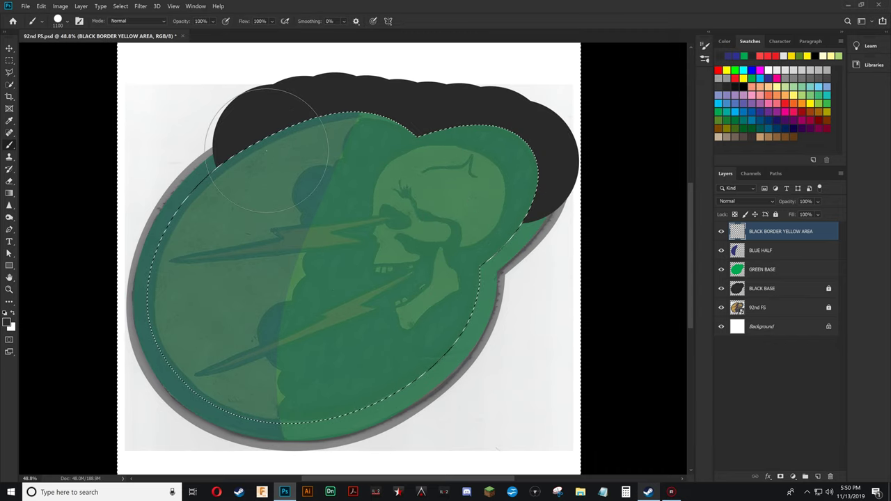
click(42, 5)
click(50, 17)
Invert the selection, paint the path's interior dark grey, and deselect
click(120, 5)
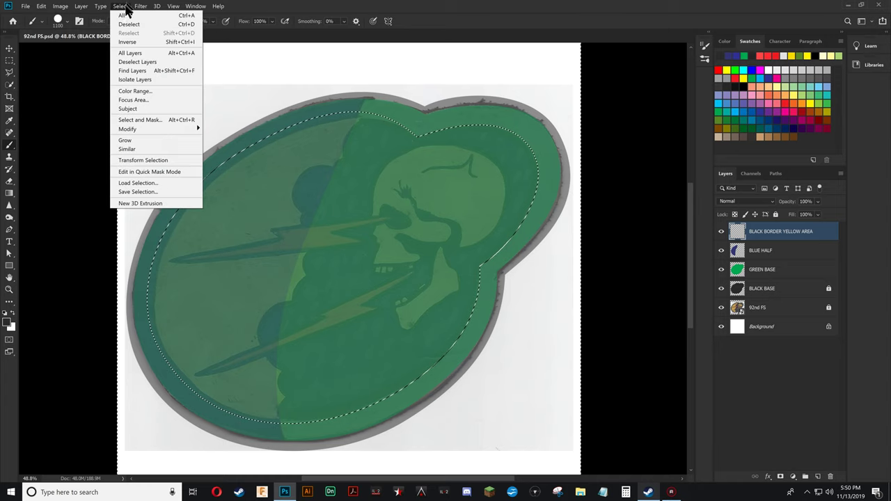
click(128, 42)
mouse_move(515, 143)
mouse_down()
mouse_move(333, 118)
mouse_move(242, 143)
mouse_move(165, 237)
mouse_move(190, 341)
mouse_move(303, 373)
mouse_move(388, 335)
mouse_move(440, 258)
mouse_move(510, 183)
mouse_move(375, 193)
mouse_move(205, 240)
mouse_move(291, 309)
mouse_move(427, 229)
mouse_up()
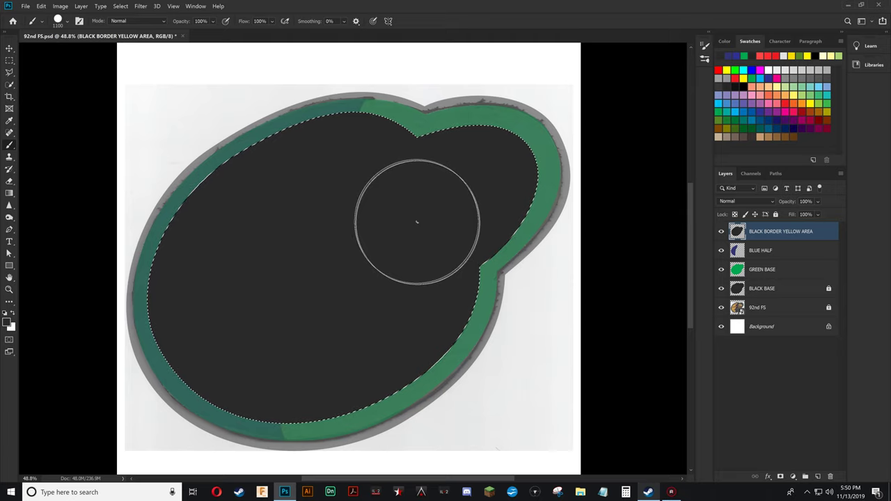
key(ctrl+d)
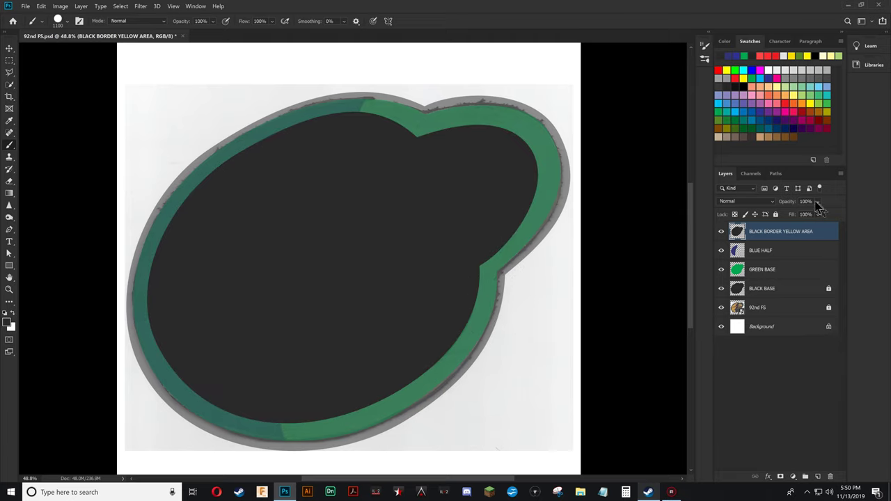
click(805, 201)
Set the BLACK BORDER YELLOW AREA layer's opacity to 20%, recovering from a mistyped value
text(20)
key(Return)
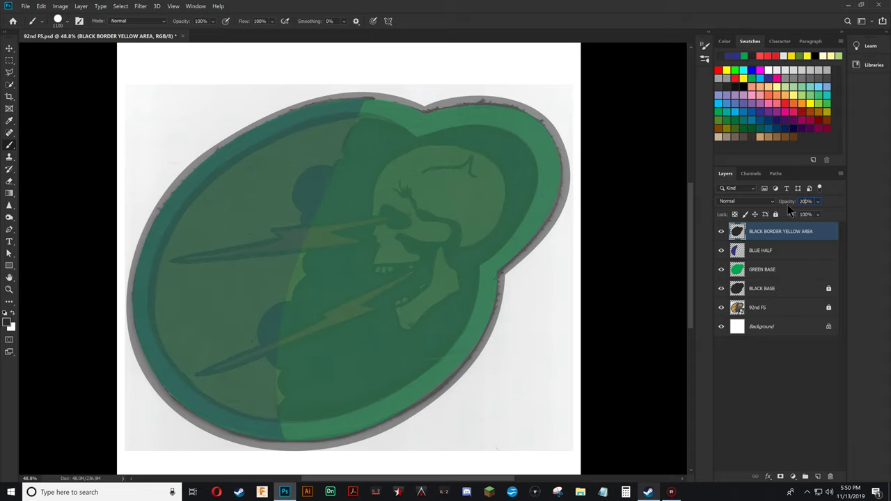
text(0)
key(Return)
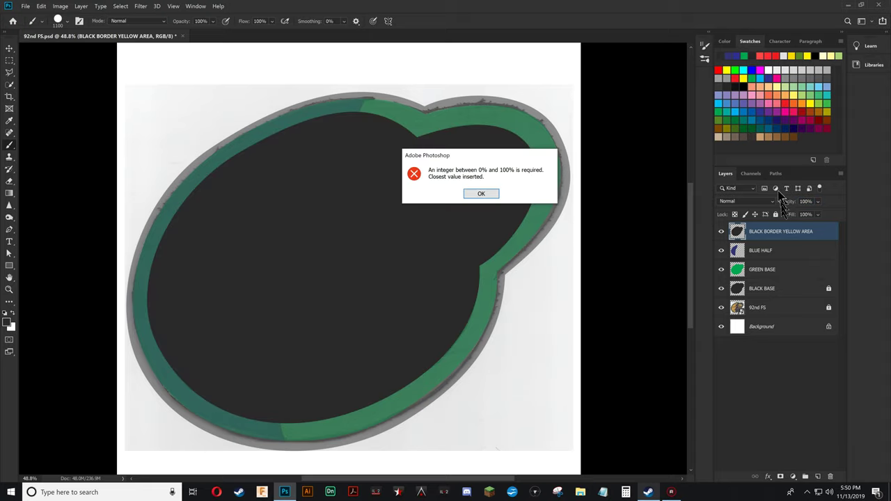
click(481, 195)
text(2)
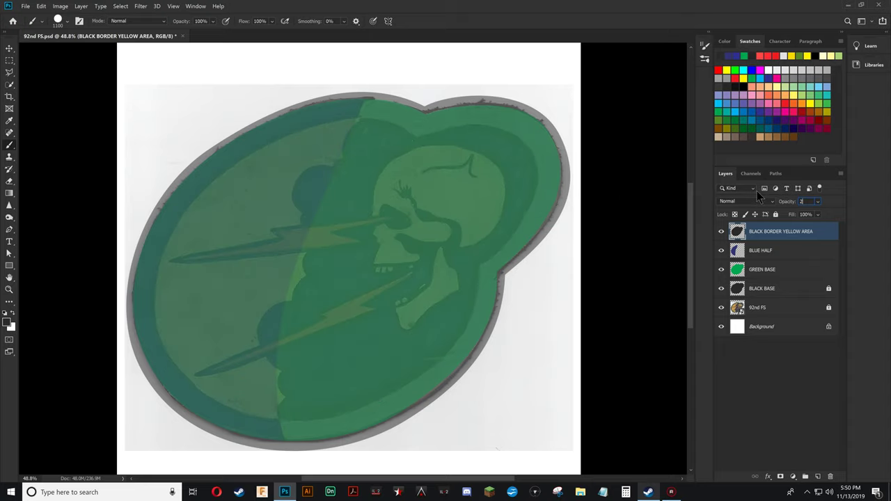
text(0)
key(Return)
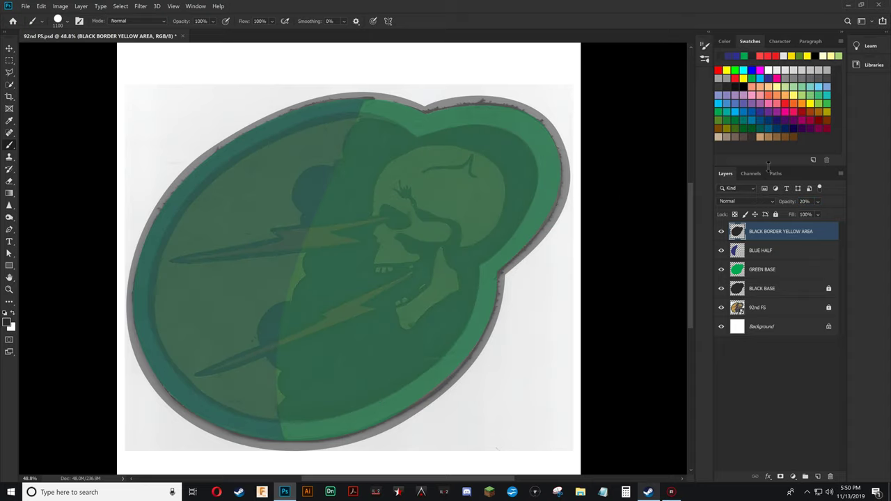
Create a 'YELLOW BASE' path at the top of the Paths list and add a new empty layer
click(775, 173)
click(760, 191)
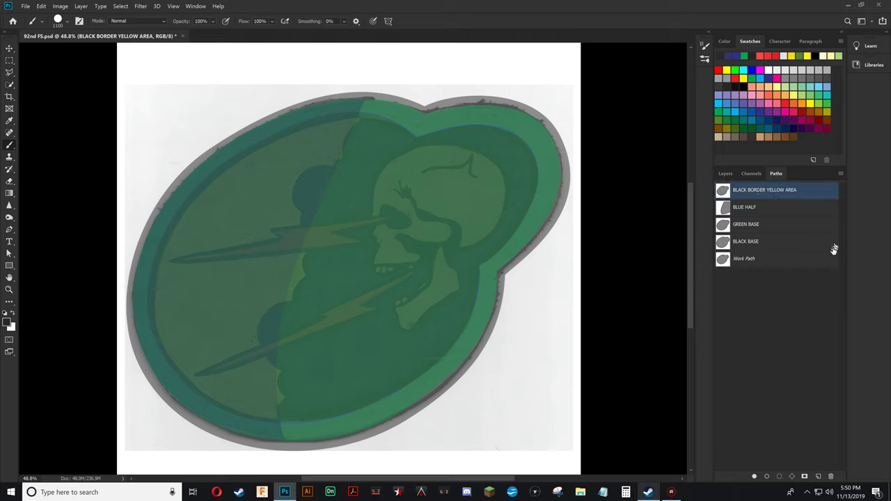
click(818, 476)
drag(770, 258, 769, 188)
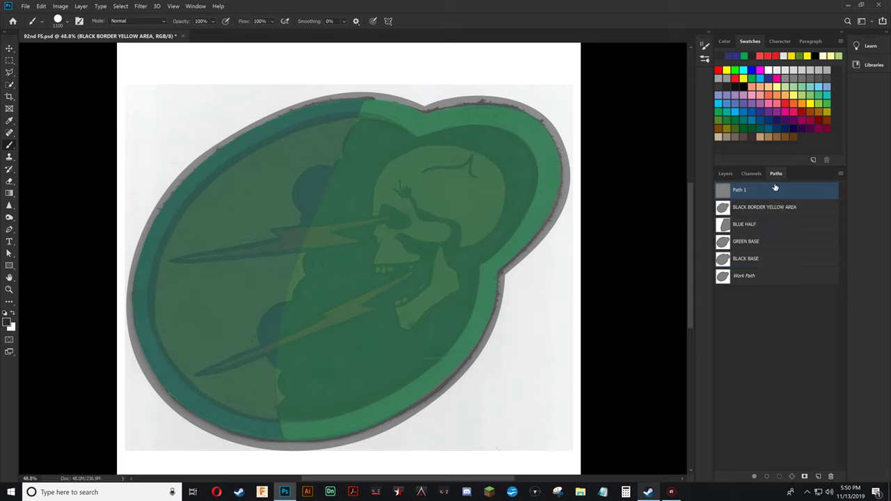
double_click(739, 190)
text(BASE)
click(802, 193)
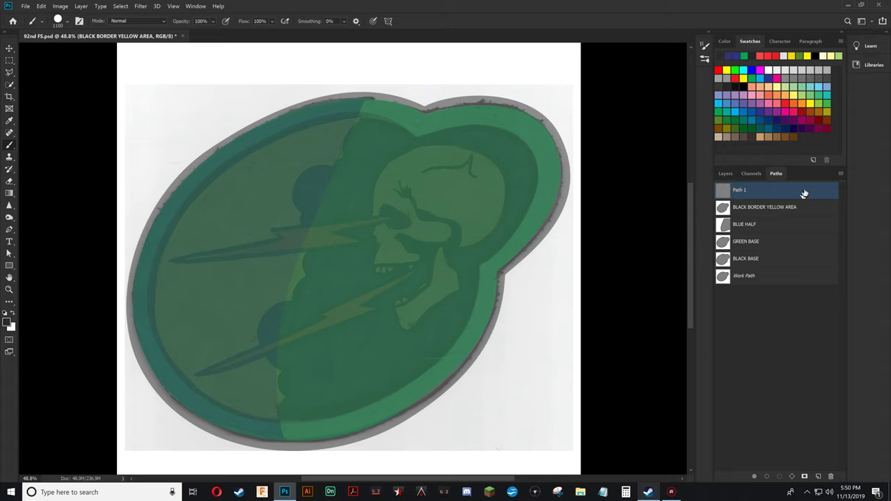
click(726, 173)
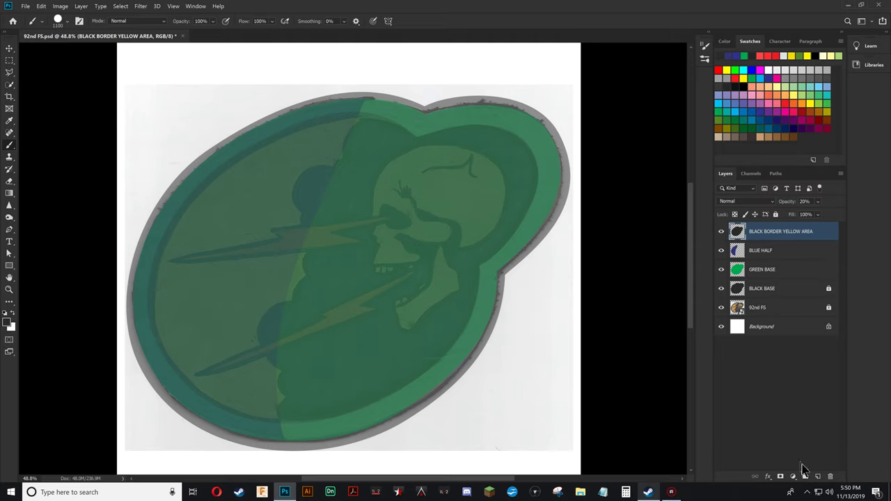
click(817, 476)
Rename Layer 1 to YELLOW BASE
double_click(756, 232)
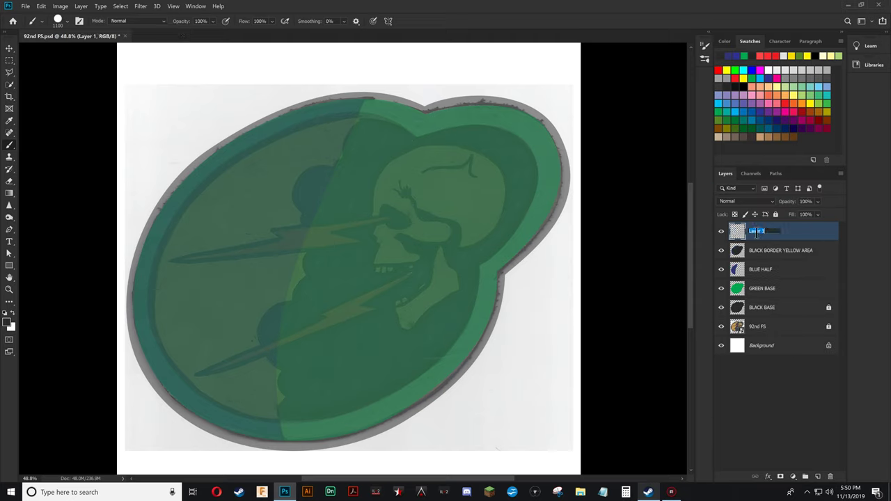
text(YELLOW BASE)
key(Return)
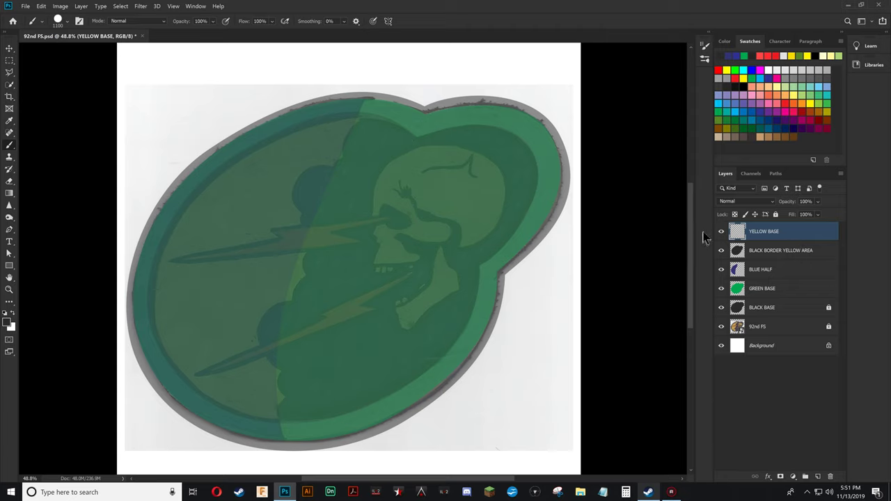
Set the BLACK BORDER YELLOW AREA layer's opacity to 50%
click(766, 251)
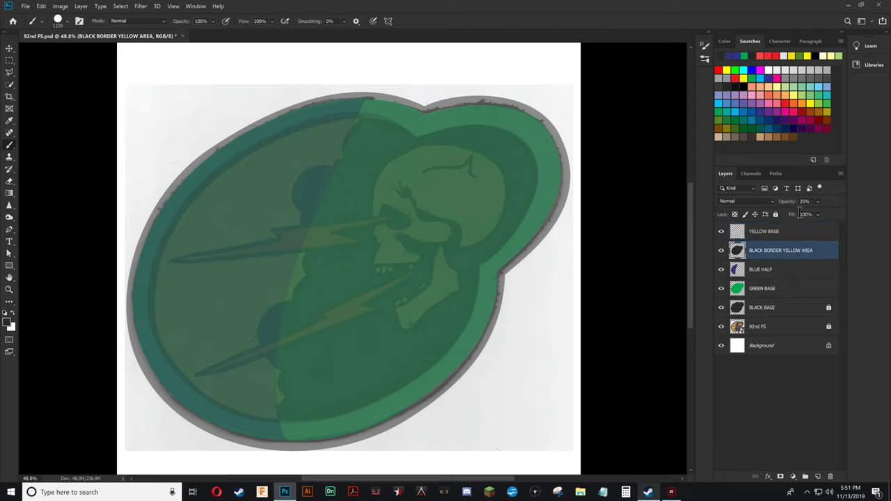
click(804, 201)
key(Return)
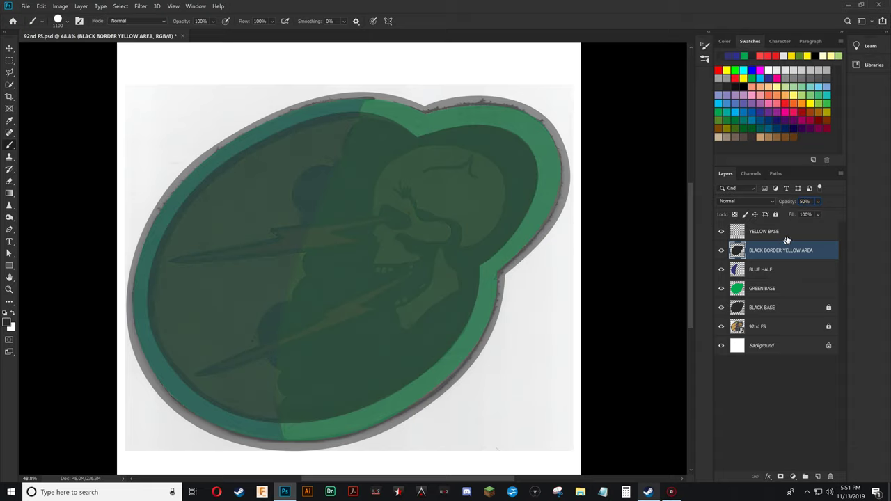
Reselect YELLOW BASE, paint a test dab at full brush-tip size, and undo it
click(786, 237)
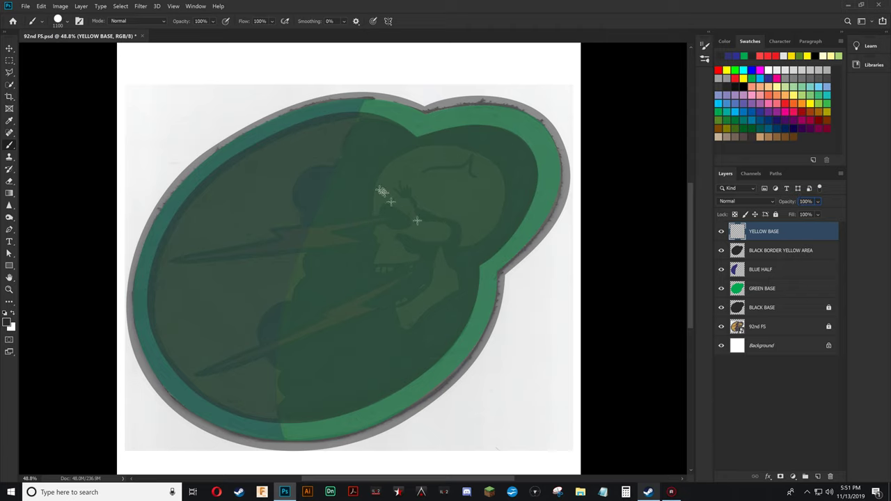
key(Caps_Lock)
click(406, 220)
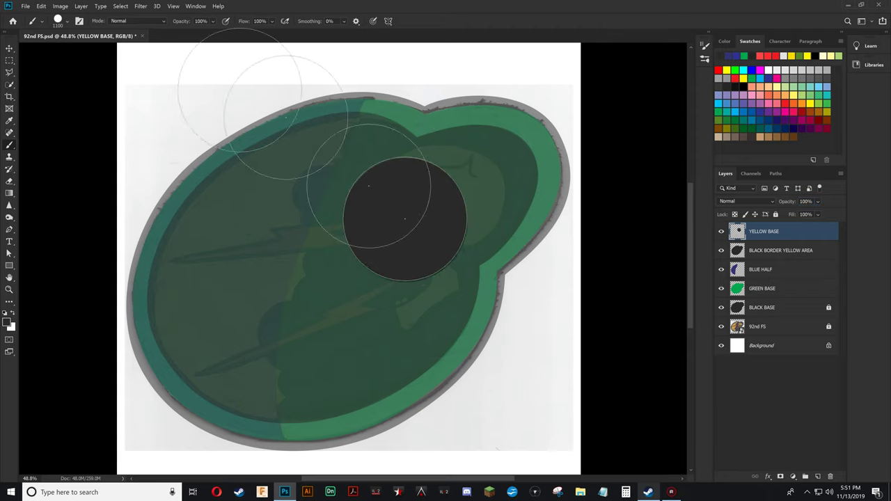
click(42, 7)
click(46, 15)
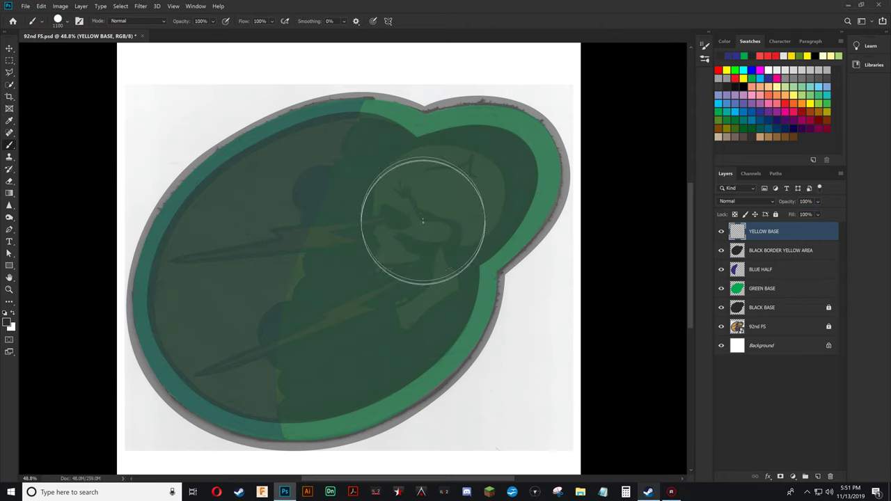
key(p)
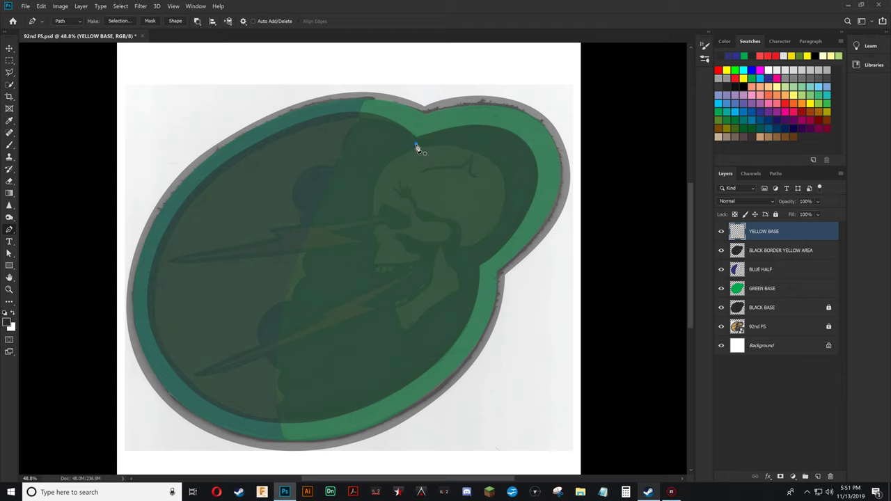
Draw a six-anchor curved pen path around the inner edge of the green ring
drag(416, 145, 438, 150)
drag(258, 151, 194, 187)
drag(171, 359, 217, 426)
drag(392, 389, 465, 346)
drag(474, 266, 484, 242)
drag(524, 151, 499, 93)
Use Direct Selection to drag anchors and handles until the path hugs the ring's inner edge
key(a)
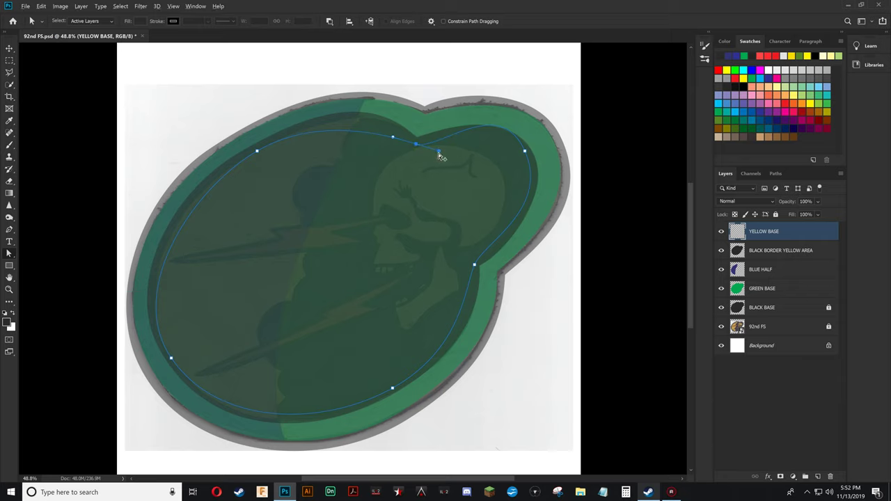
drag(440, 155, 453, 133)
drag(524, 154, 505, 116)
drag(485, 245, 491, 248)
drag(476, 269, 475, 263)
drag(556, 206, 551, 201)
drag(462, 351, 482, 332)
drag(465, 285, 469, 288)
drag(394, 138, 378, 110)
click(255, 152)
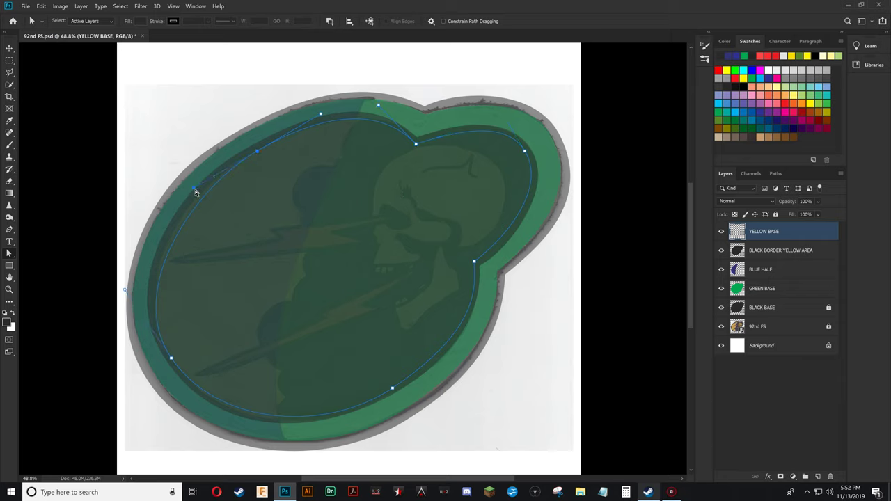
drag(195, 192, 181, 195)
Turn the traced path into a selection with Make Selection
right_click(259, 152)
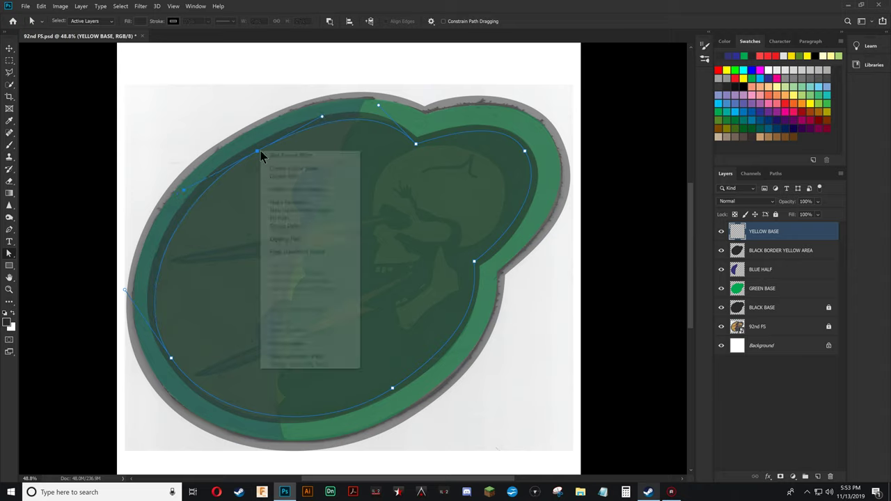
click(287, 202)
click(494, 133)
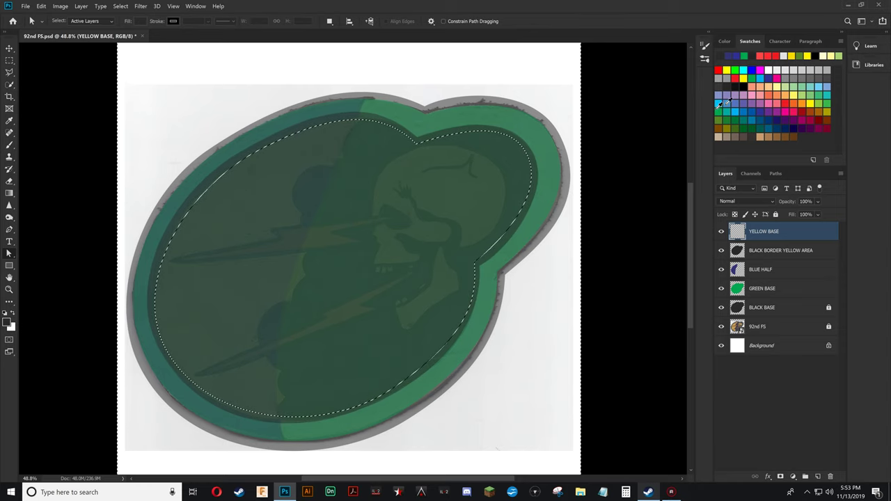
Set the foreground colour to a pale yellow, #eedd50
click(728, 70)
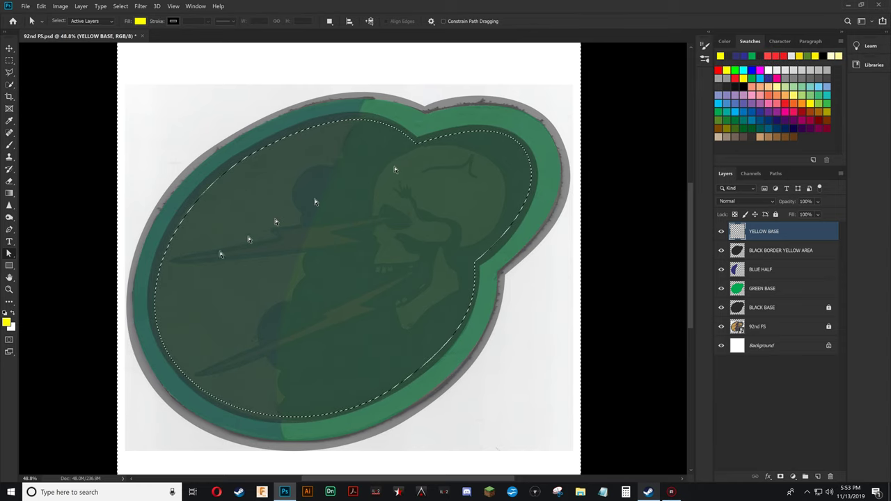
key(i)
click(6, 322)
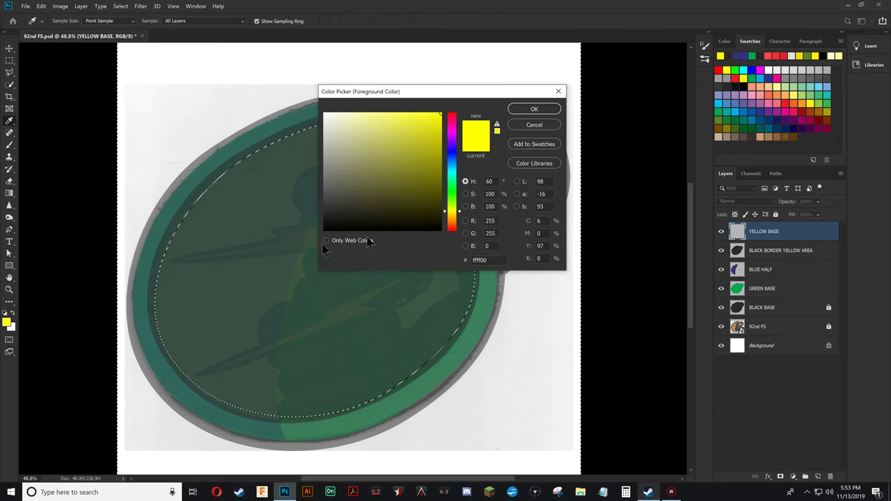
click(450, 213)
drag(422, 114, 402, 121)
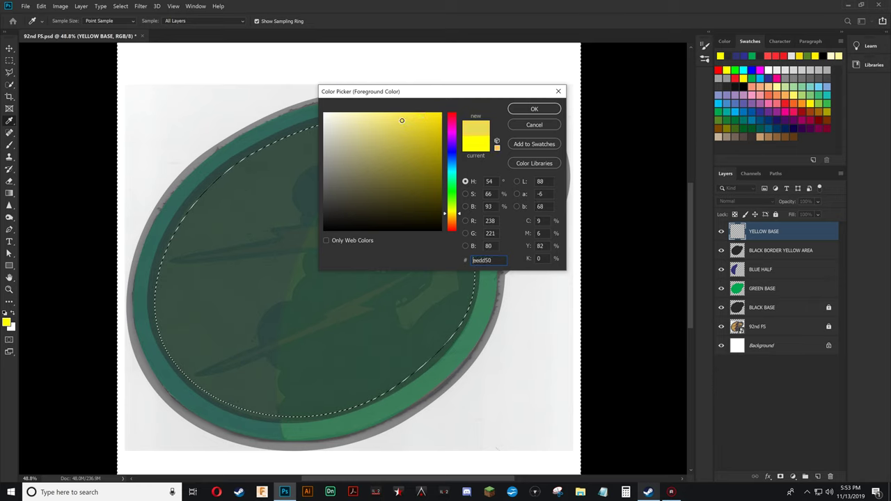
click(534, 108)
Invert the selection, brush pale yellow across the inner oval, and deselect
key(b)
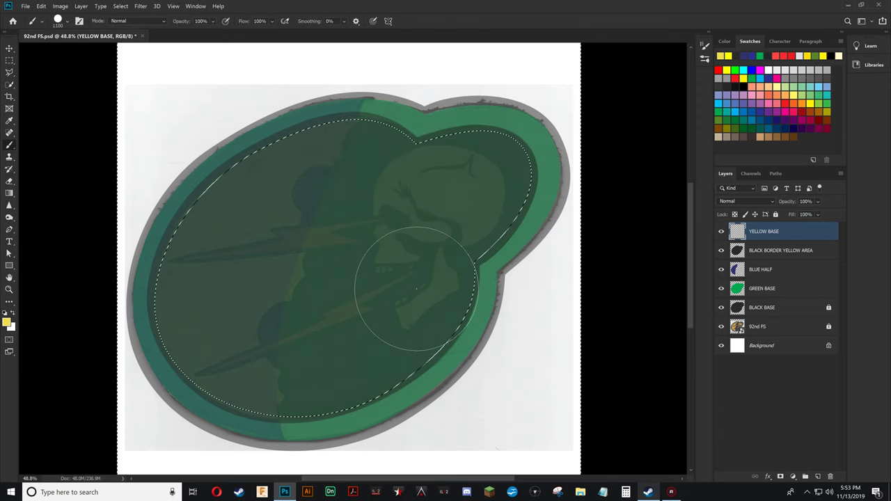
mouse_move(416, 289)
mouse_down()
mouse_move(485, 180)
mouse_move(467, 159)
mouse_up()
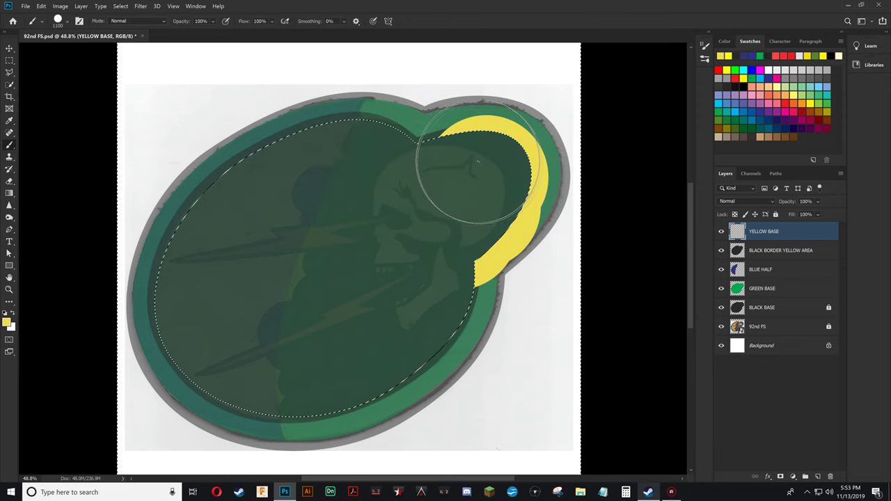
click(41, 6)
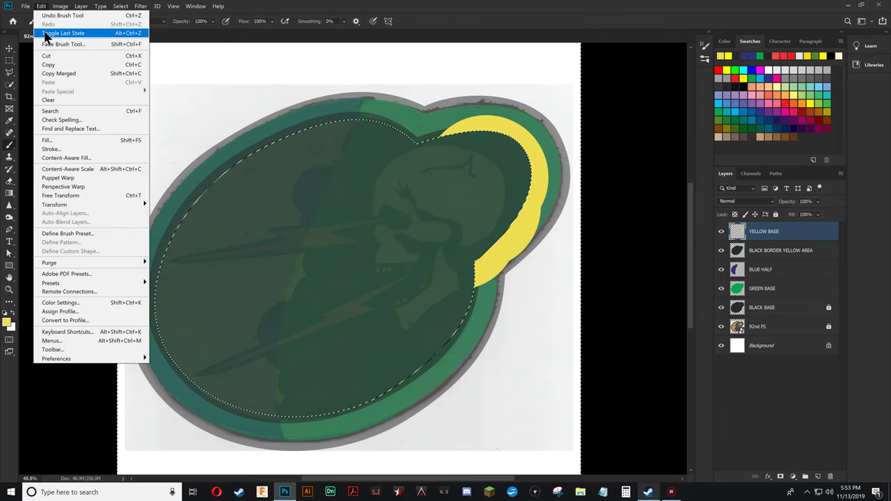
click(61, 15)
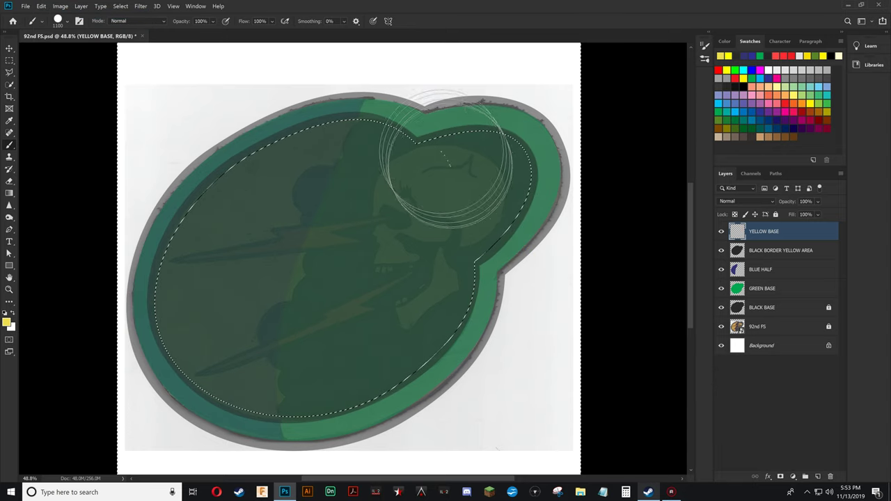
click(120, 7)
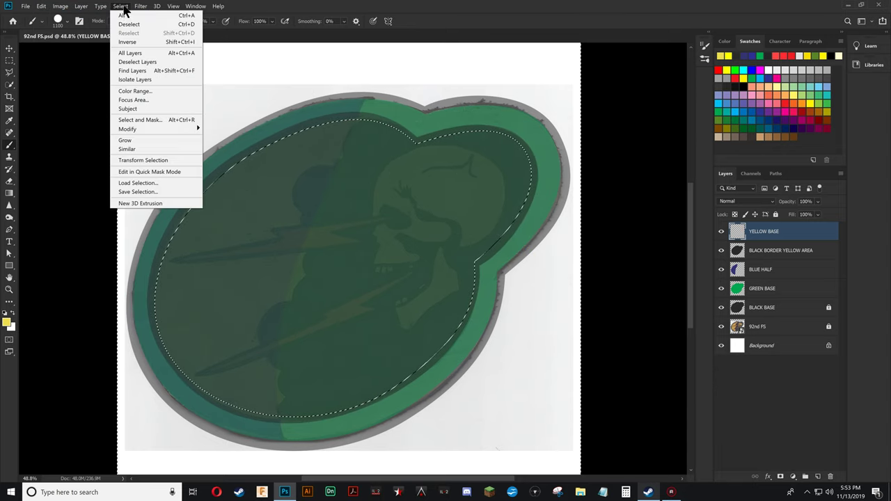
click(126, 42)
mouse_move(487, 174)
mouse_down()
mouse_move(358, 159)
mouse_move(150, 198)
mouse_move(230, 299)
mouse_move(338, 308)
mouse_move(348, 318)
mouse_up()
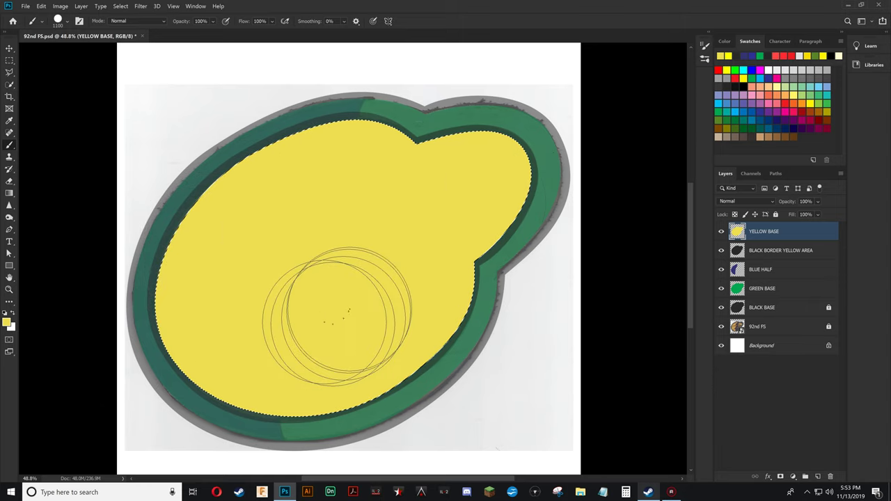
key(ctrl+d)
key(w)
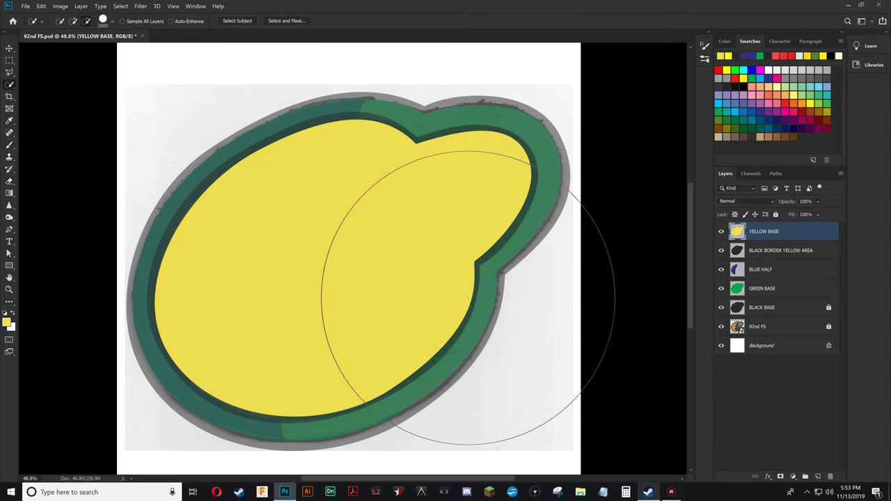
Raise BLACK BORDER YELLOW AREA, BLUE HALF, GREEN BASE and unlocked BLACK BASE to 100% opacity
click(778, 251)
click(817, 201)
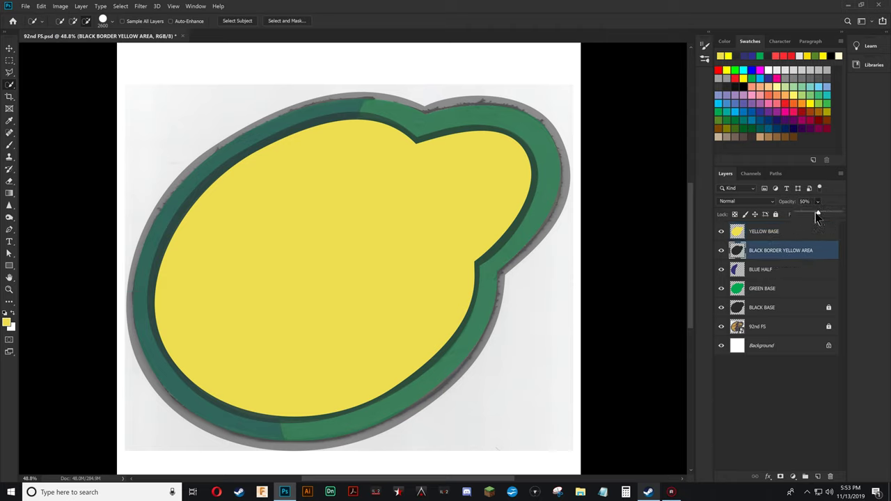
drag(817, 212, 881, 214)
click(773, 270)
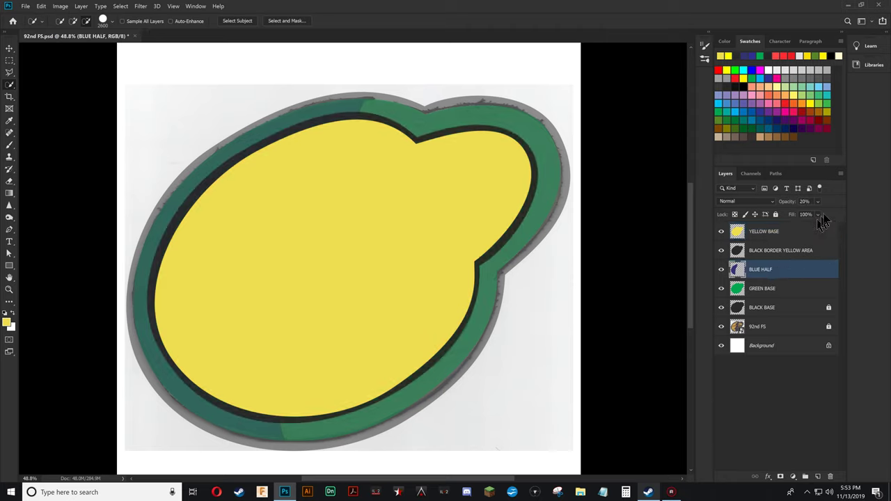
drag(818, 201, 820, 209)
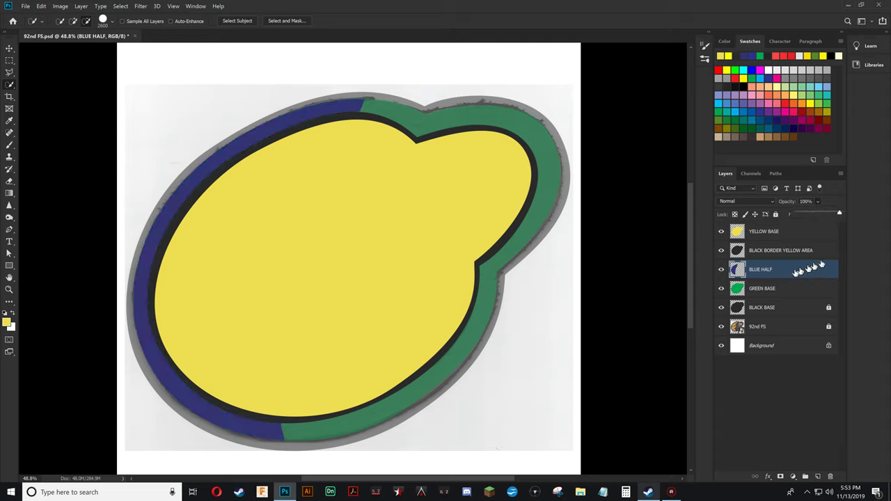
click(801, 288)
click(817, 202)
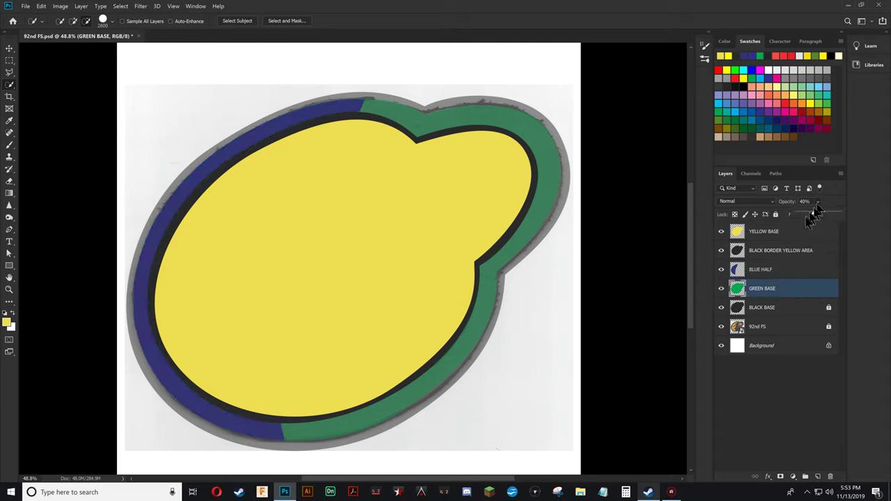
drag(813, 213, 839, 213)
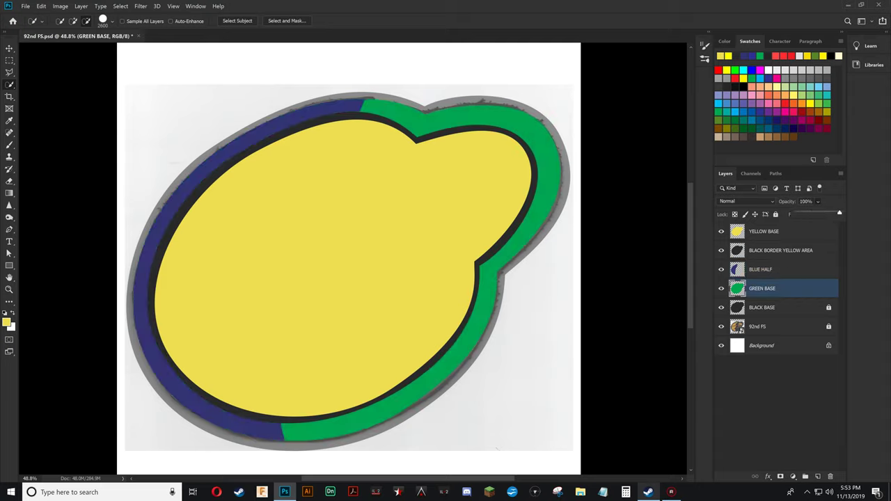
click(789, 308)
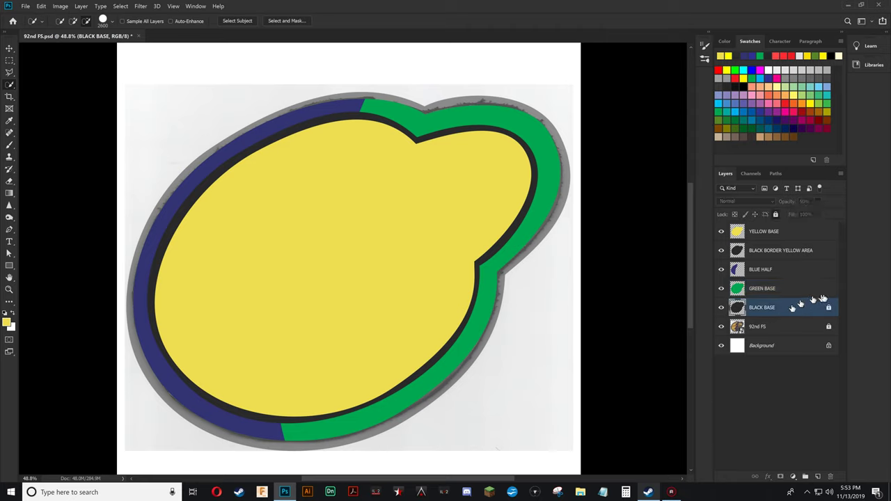
click(829, 307)
click(817, 202)
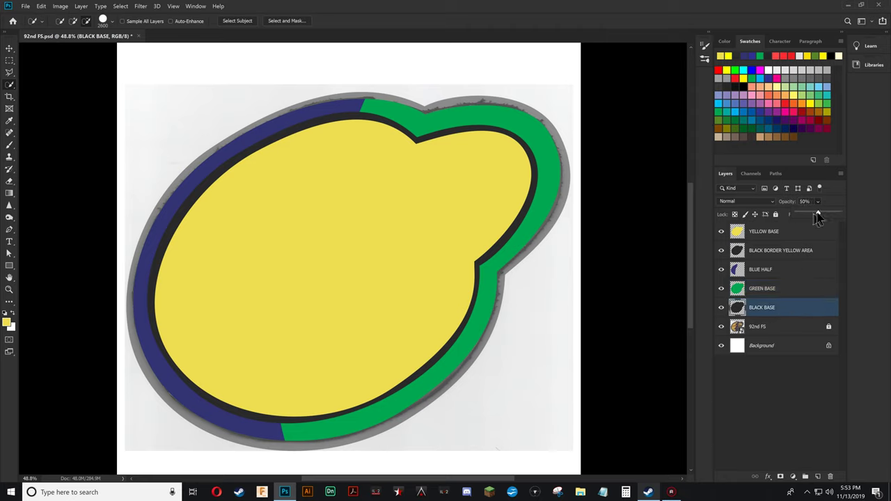
drag(820, 213, 881, 213)
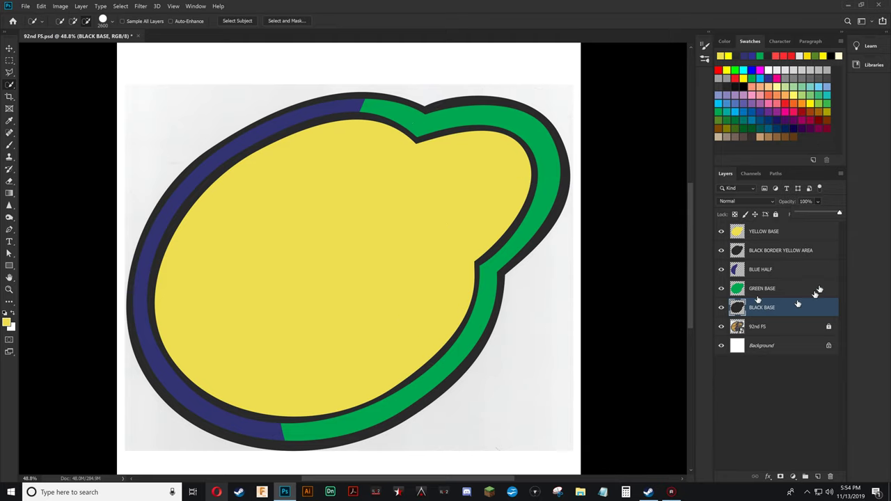
Select YELLOW BASE through BLACK BASE together in the Layers panel
click(781, 232)
click(771, 174)
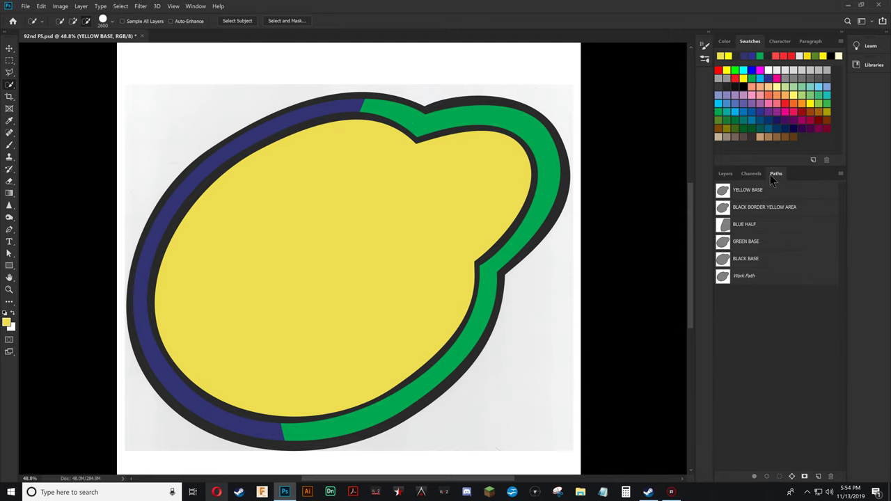
click(756, 197)
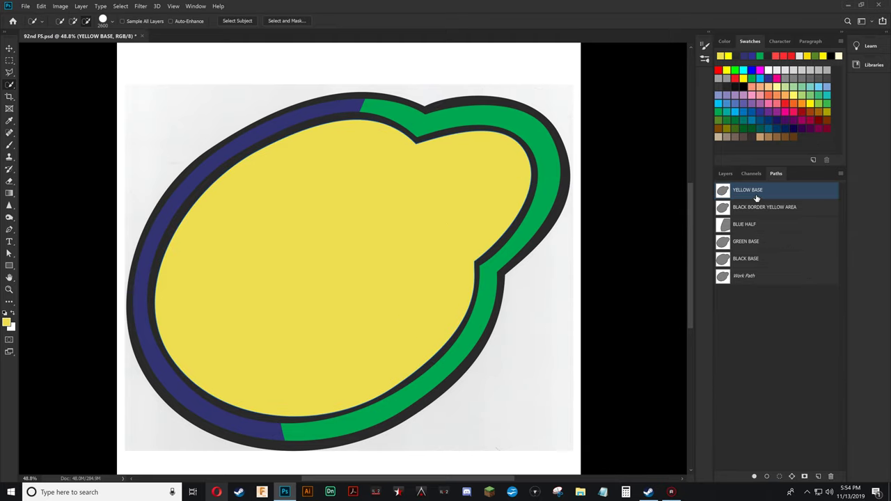
click(724, 173)
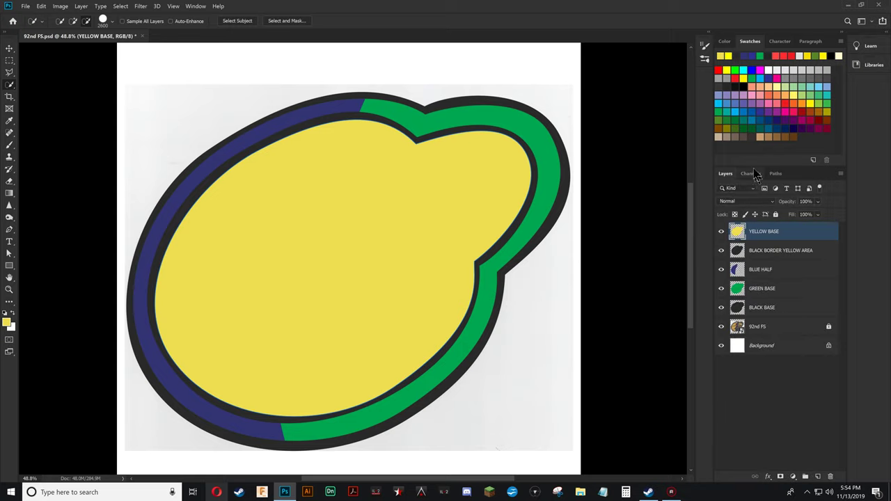
click(775, 173)
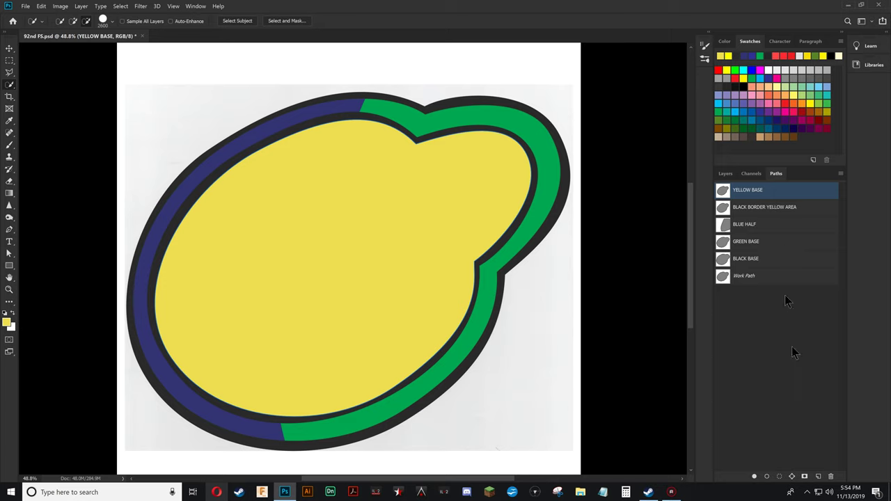
click(722, 174)
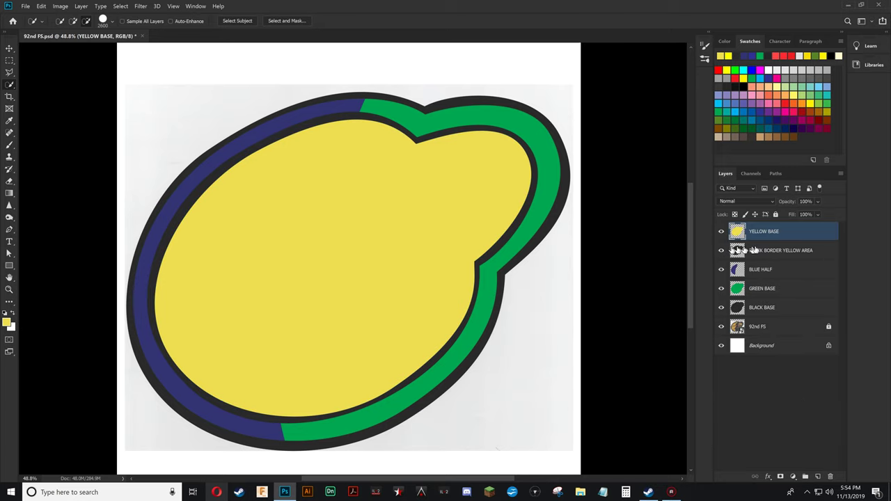
shift+click(771, 307)
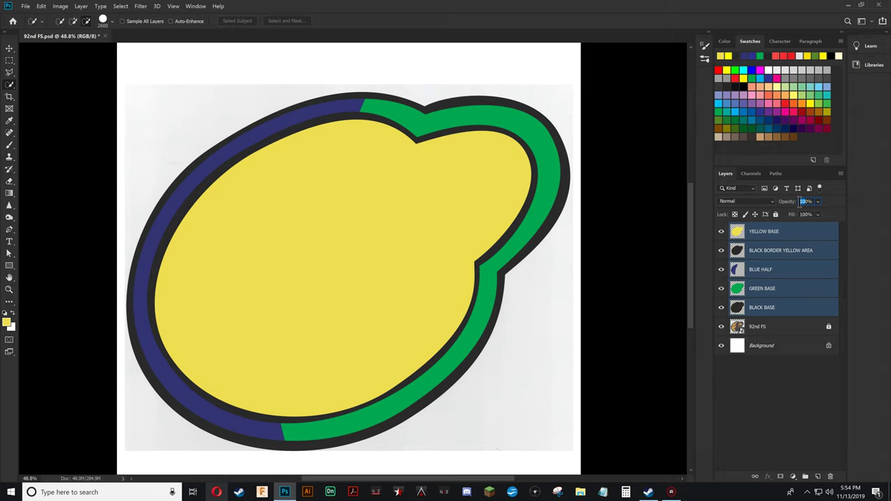
Fade the five base layers to 10% opacity, lock them, and add a new empty layer
text(40)
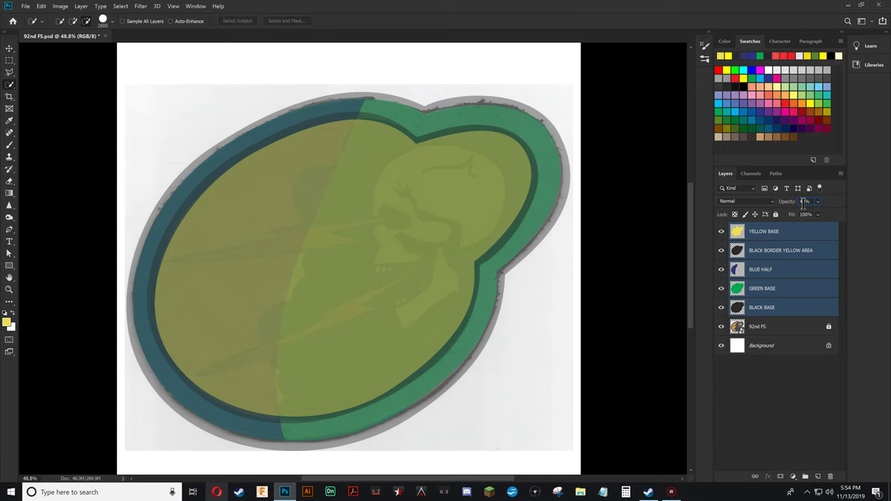
text(15)
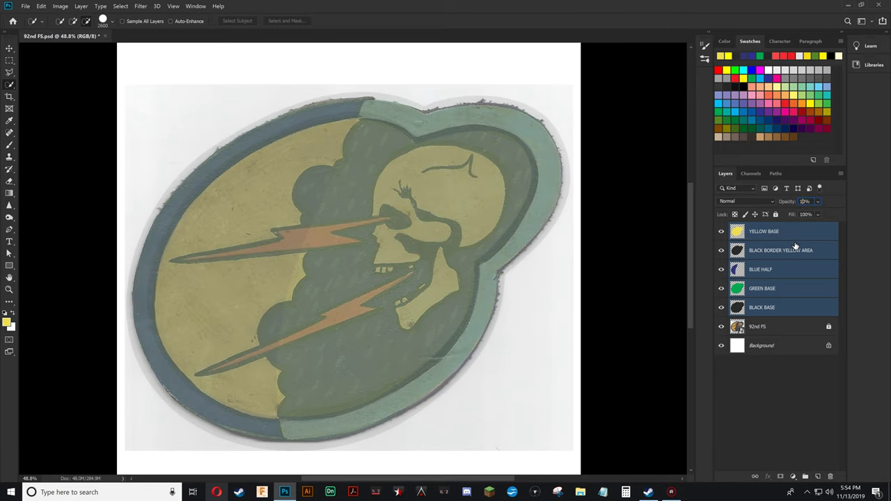
click(776, 214)
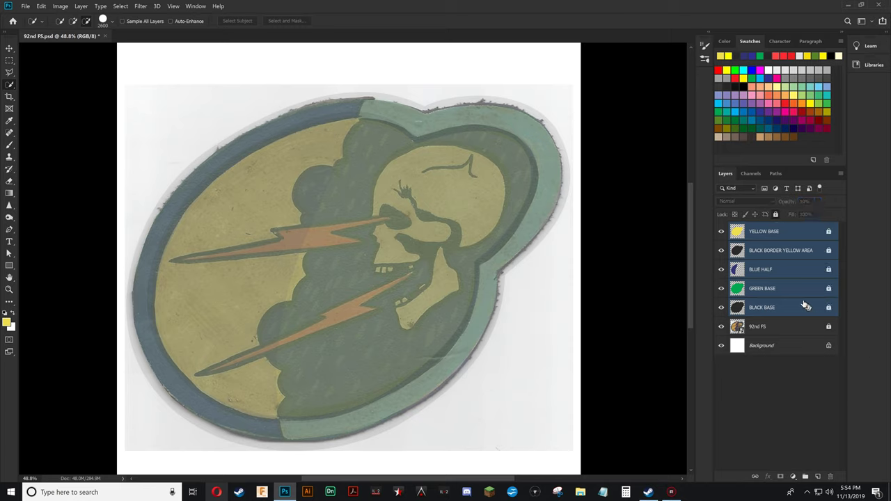
click(818, 476)
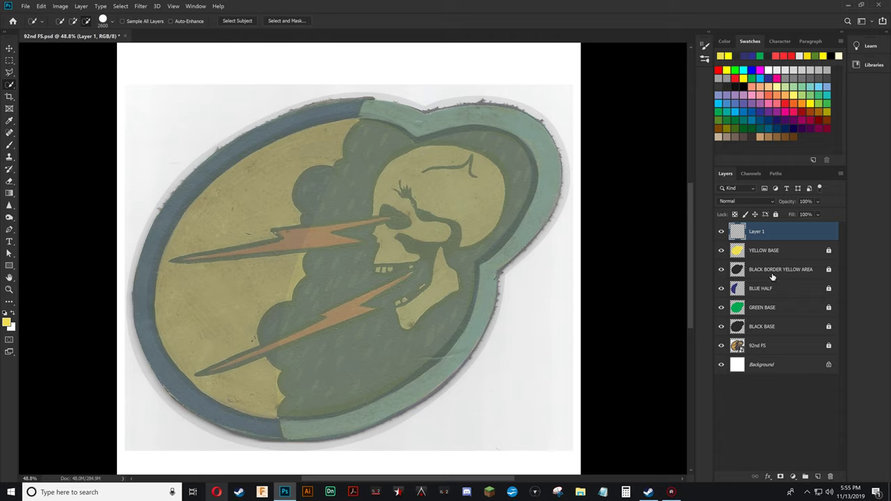
Rename the layer 'blue clouds black area' and stamp 500 px black circles on the upper clouds
double_click(753, 232)
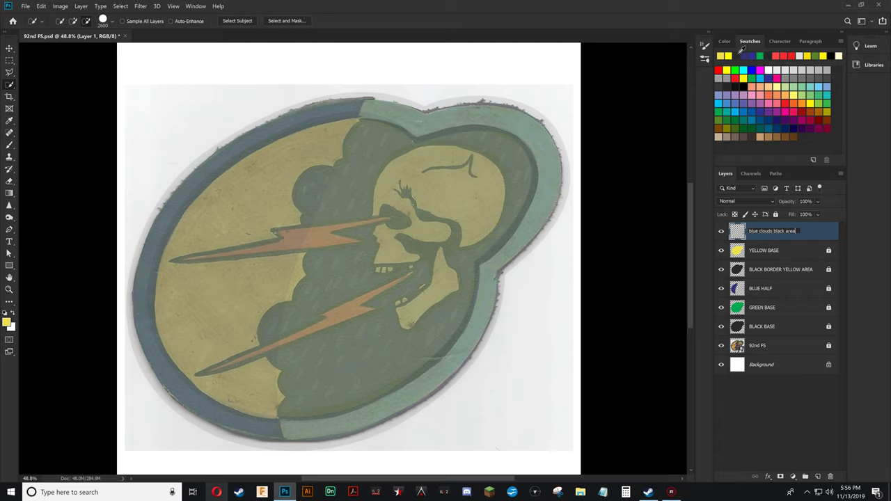
key(Return)
key(b)
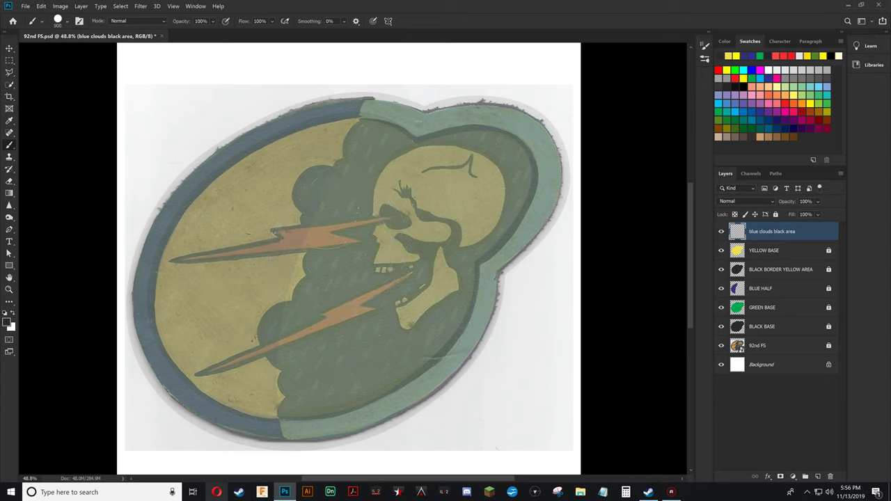
key(bracketleft)
key(bracketleft)
click(319, 192)
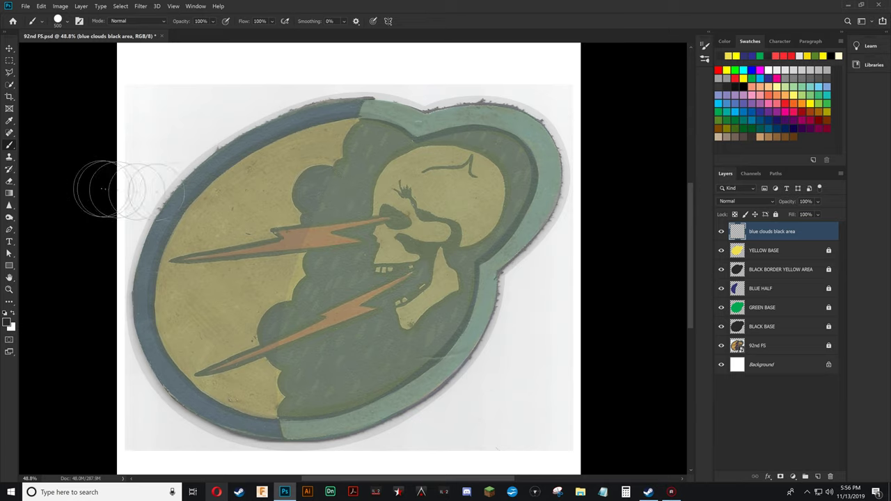
click(320, 192)
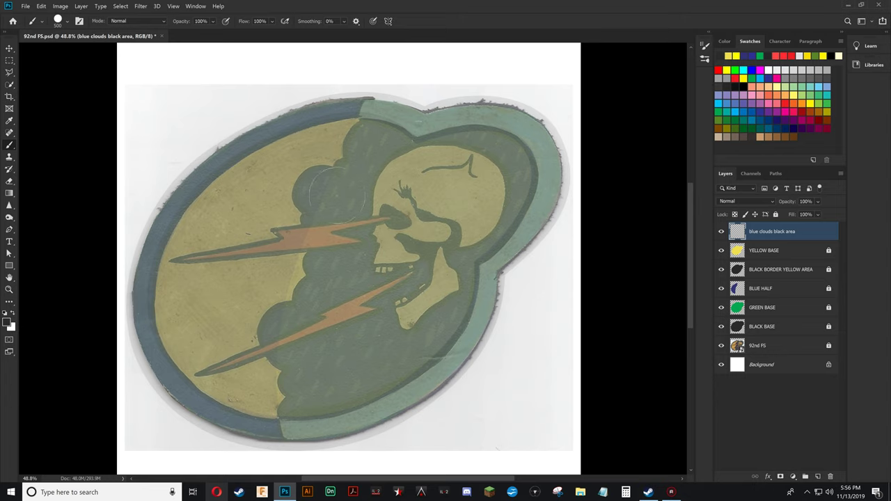
click(317, 191)
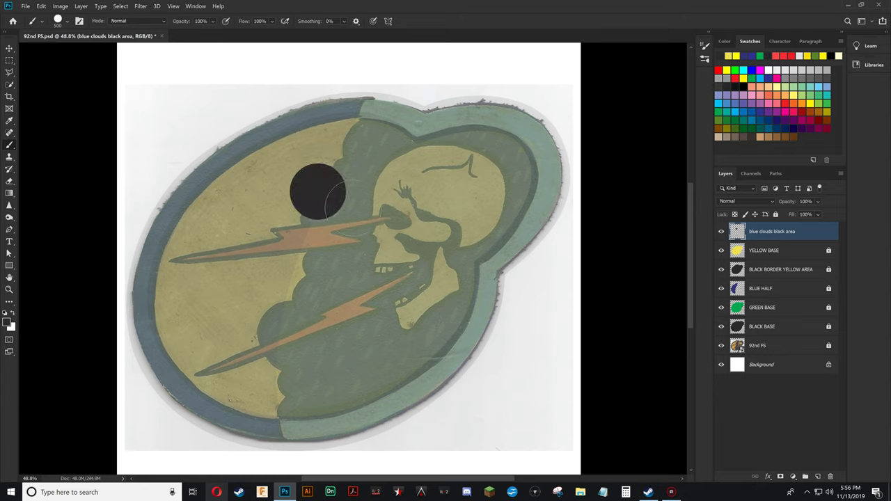
click(42, 6)
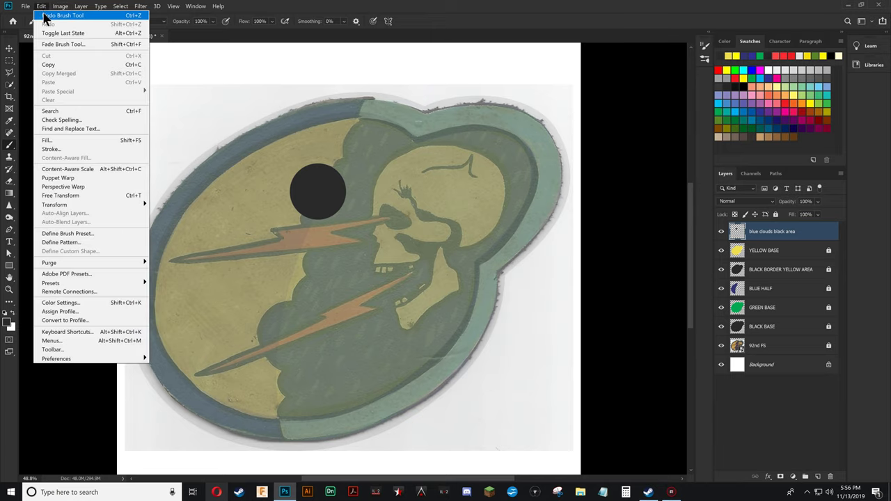
click(44, 15)
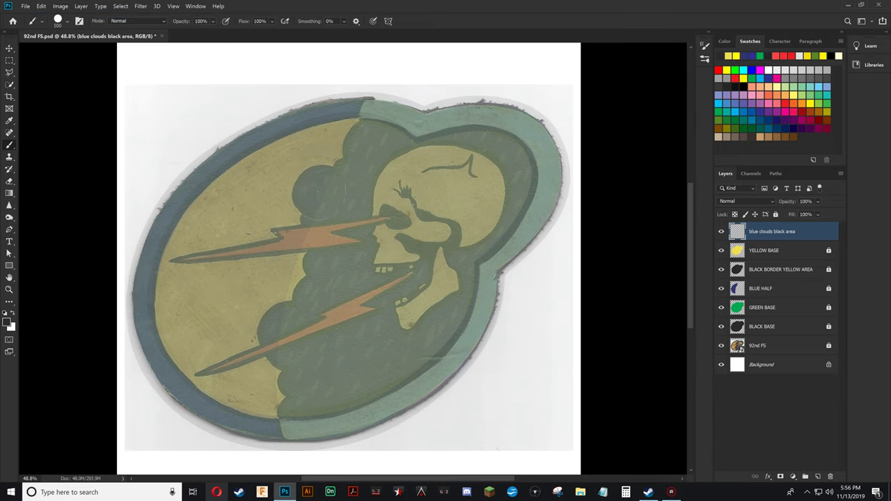
click(321, 192)
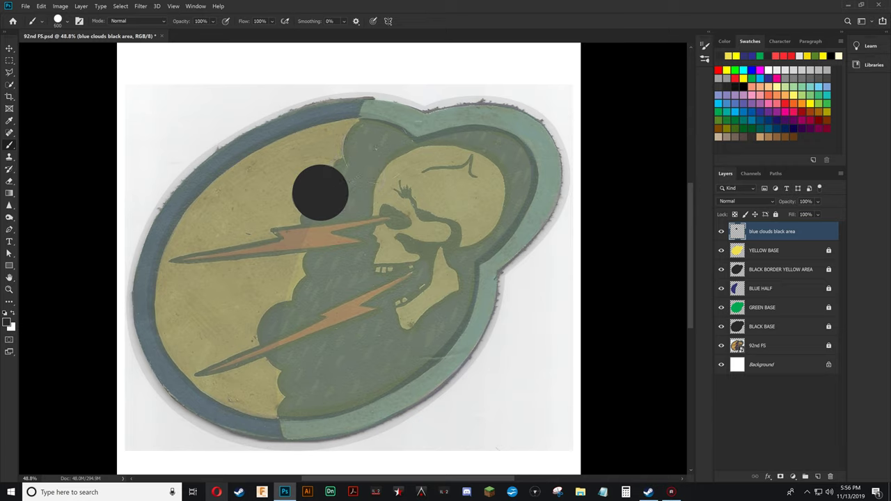
click(375, 149)
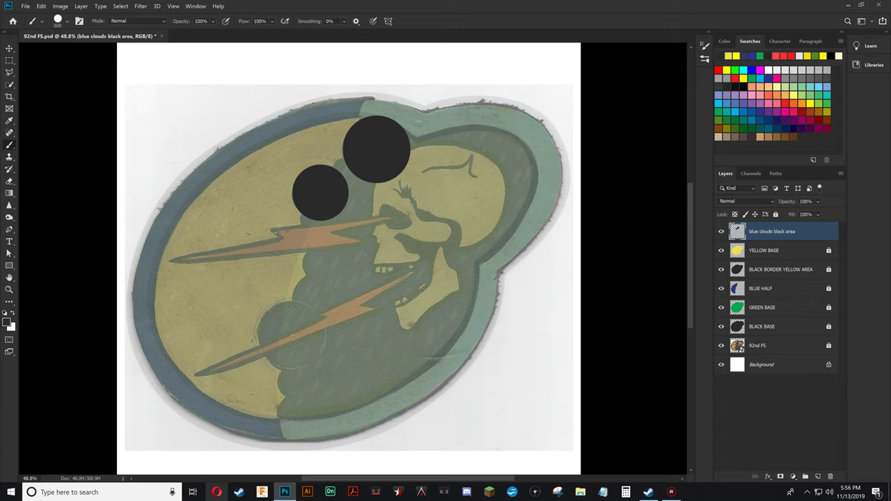
Stamp black circles down the lower cloud at 600, 300 and 400 px sizes
click(67, 21)
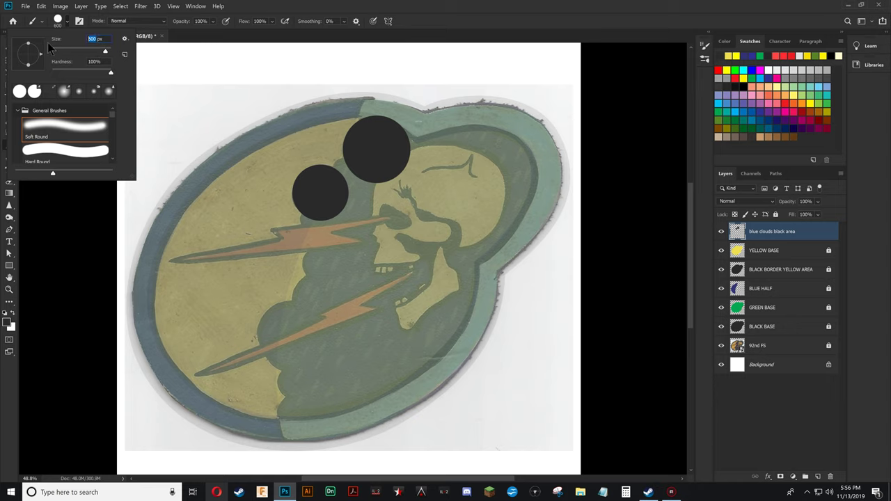
drag(50, 40, 55, 40)
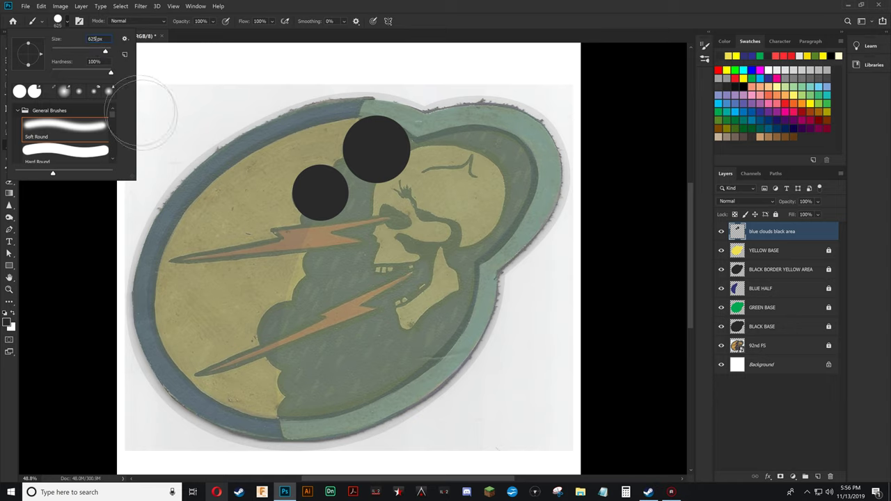
click(291, 336)
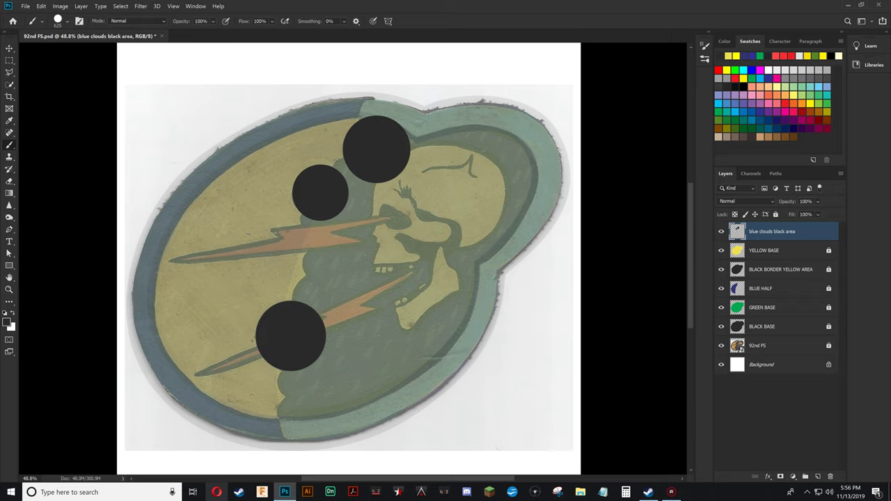
click(325, 304)
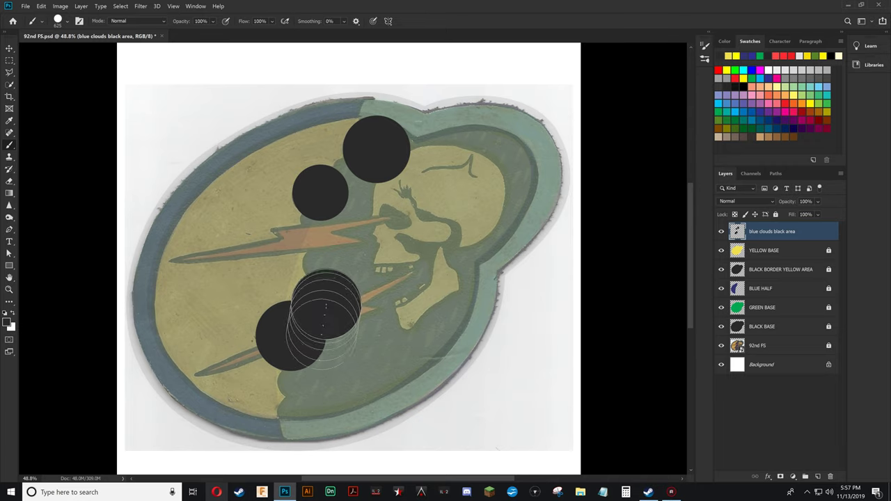
key(bracketleft)
key(bracketleft)
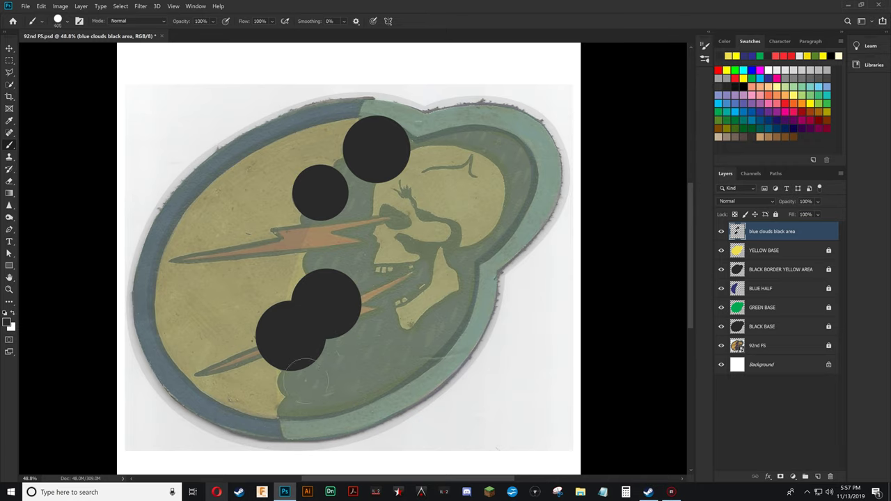
key(bracketleft)
click(294, 381)
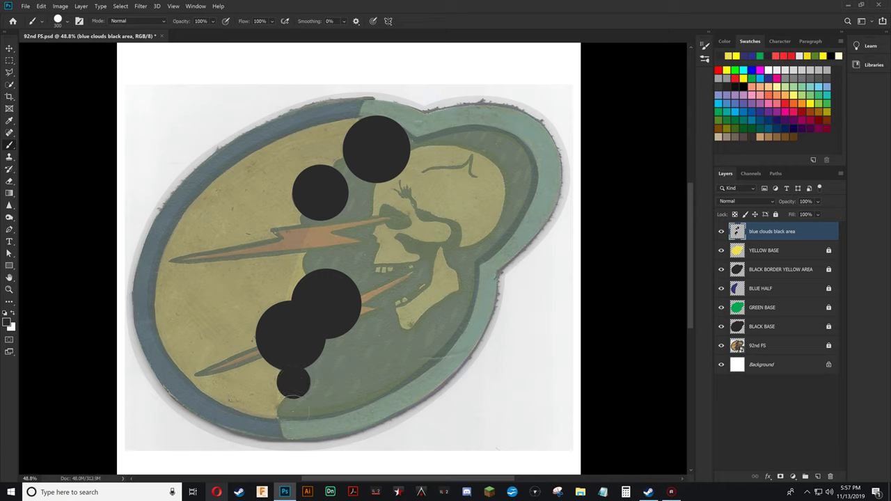
key(bracketright)
click(298, 415)
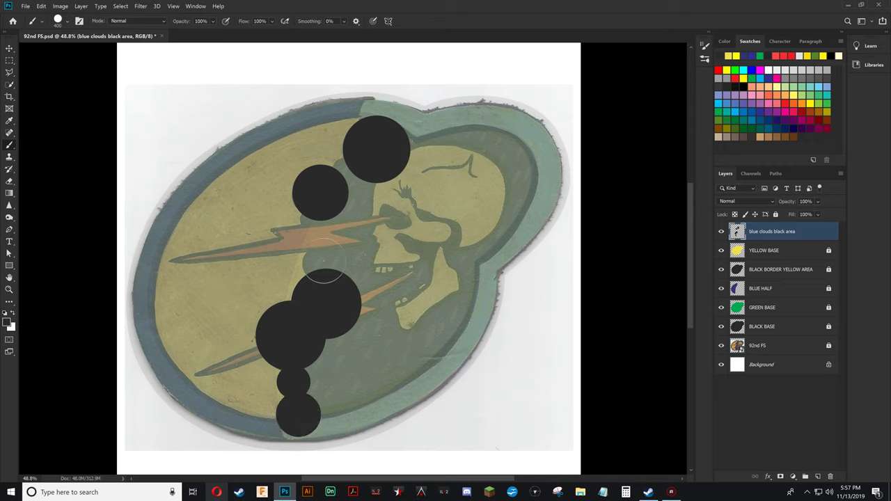
Fill gaps between the circles with smaller dabs and a vertical black stroke
key(bracketleft)
click(319, 262)
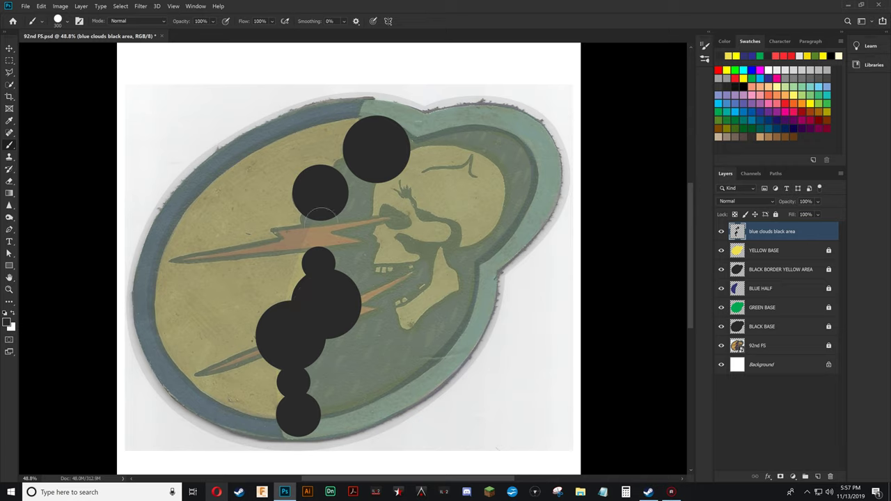
key(bracketleft)
key(bracketleft)
key(bracketleft)
key(bracketleft)
click(308, 219)
key(bracketright)
key(bracketright)
click(346, 171)
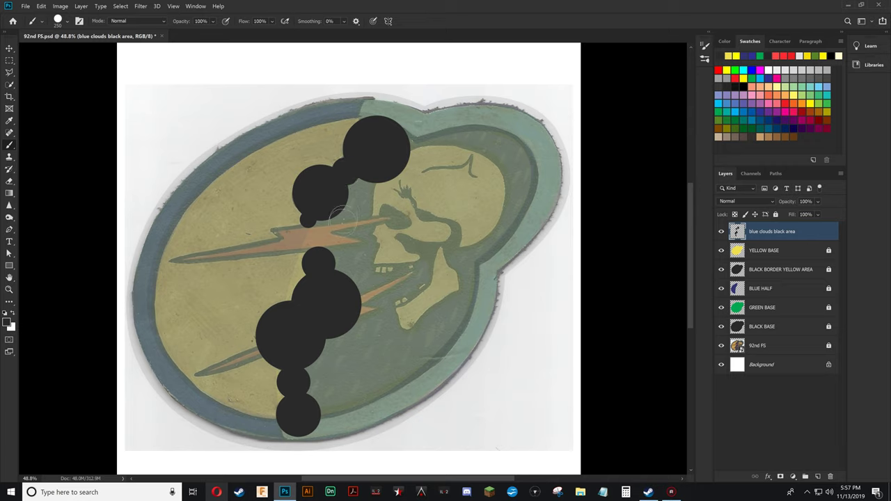
drag(318, 217, 321, 280)
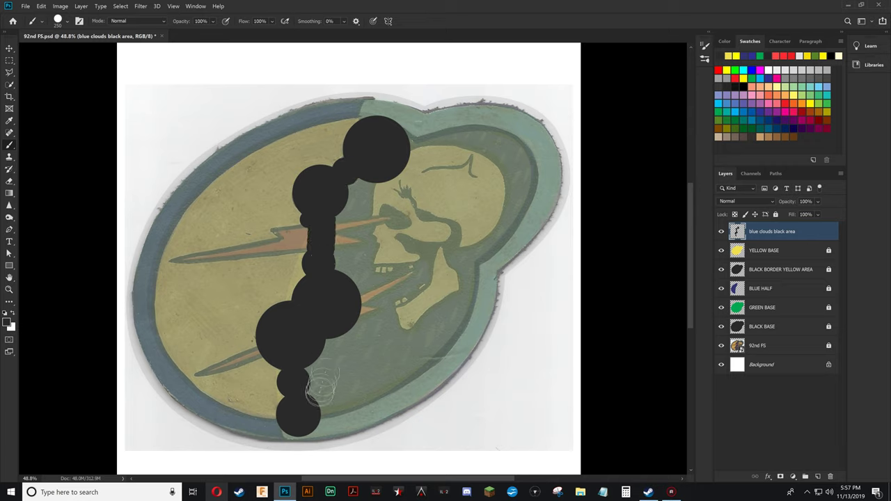
Paint the remaining cloud area on the badge's right side solid black
mouse_move(352, 404)
mouse_down()
mouse_move(420, 372)
mouse_move(468, 309)
mouse_move(452, 345)
mouse_move(478, 273)
mouse_move(508, 238)
mouse_move(524, 198)
mouse_move(520, 144)
mouse_move(496, 128)
mouse_move(444, 137)
mouse_move(403, 128)
mouse_move(406, 168)
mouse_move(466, 149)
mouse_move(443, 133)
mouse_move(460, 120)
mouse_move(503, 120)
mouse_move(538, 155)
mouse_move(534, 230)
mouse_move(467, 353)
mouse_move(305, 441)
mouse_move(318, 338)
mouse_move(342, 285)
mouse_move(344, 211)
mouse_move(283, 330)
mouse_move(274, 330)
mouse_move(307, 306)
mouse_move(364, 184)
mouse_move(418, 179)
mouse_move(463, 151)
mouse_move(498, 148)
mouse_move(507, 191)
mouse_move(488, 257)
mouse_move(493, 208)
mouse_move(484, 171)
mouse_move(474, 167)
mouse_move(383, 198)
mouse_move(361, 241)
mouse_move(325, 382)
mouse_move(331, 402)
mouse_move(415, 358)
mouse_move(451, 306)
mouse_move(473, 197)
mouse_move(418, 208)
mouse_move(374, 273)
mouse_move(338, 390)
mouse_move(428, 258)
mouse_move(424, 241)
mouse_move(402, 279)
mouse_move(388, 271)
mouse_move(438, 213)
mouse_move(427, 309)
mouse_move(379, 376)
mouse_up()
mouse_move(384, 342)
mouse_down()
mouse_move(371, 234)
mouse_move(457, 181)
mouse_move(469, 214)
mouse_move(522, 186)
mouse_move(547, 195)
mouse_up()
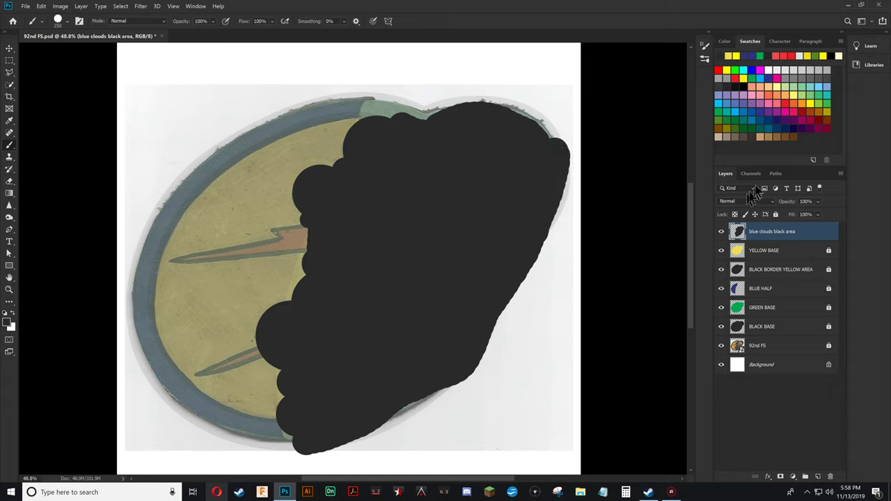
click(776, 173)
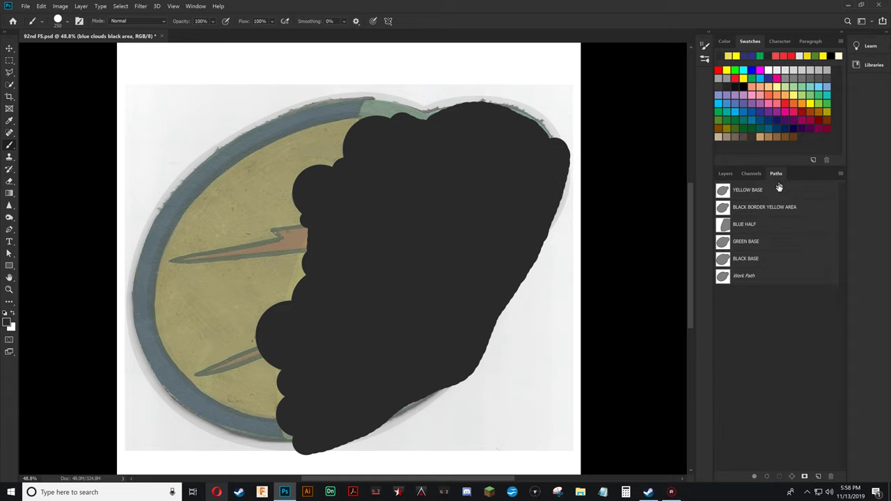
click(725, 173)
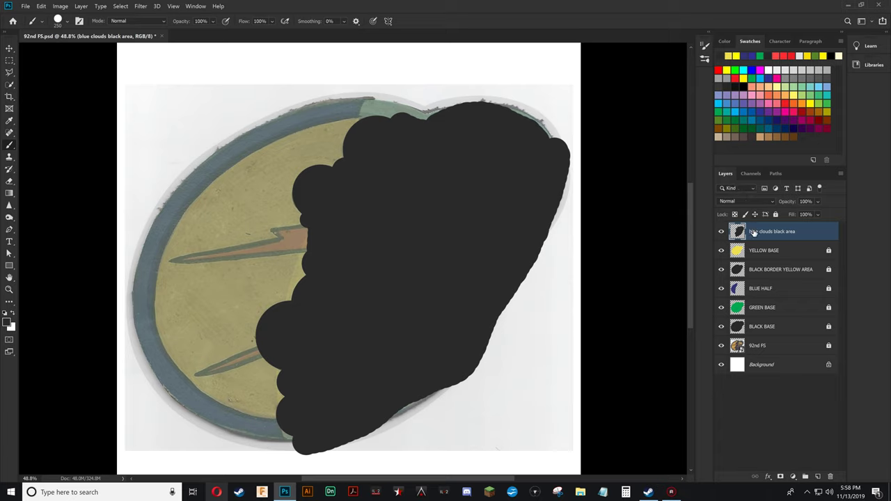
Add a new layer above and name it blue clouds
click(817, 477)
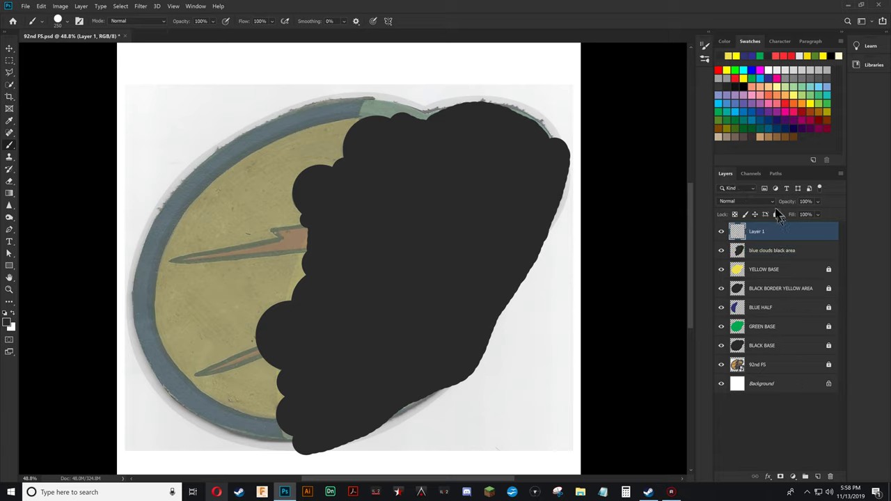
double_click(757, 232)
click(774, 245)
click(778, 251)
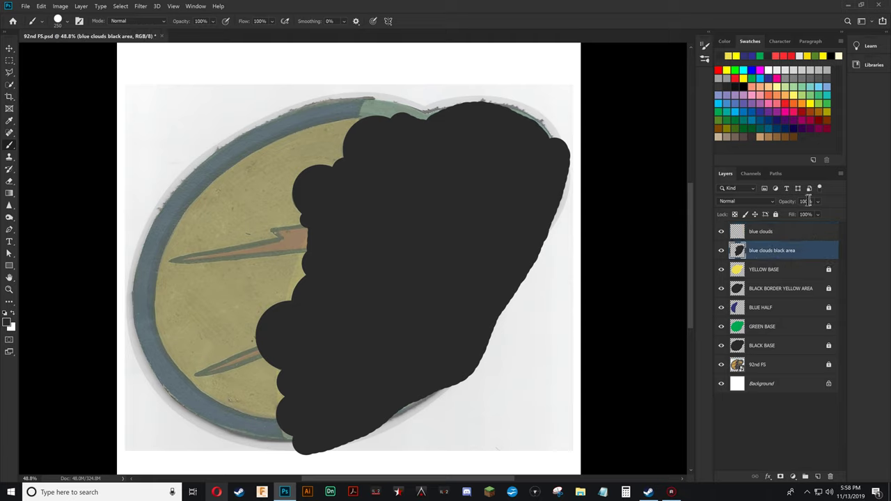
Set blue clouds black area to 20% opacity and lock it, then pick dark blue on blue clouds
text(40)
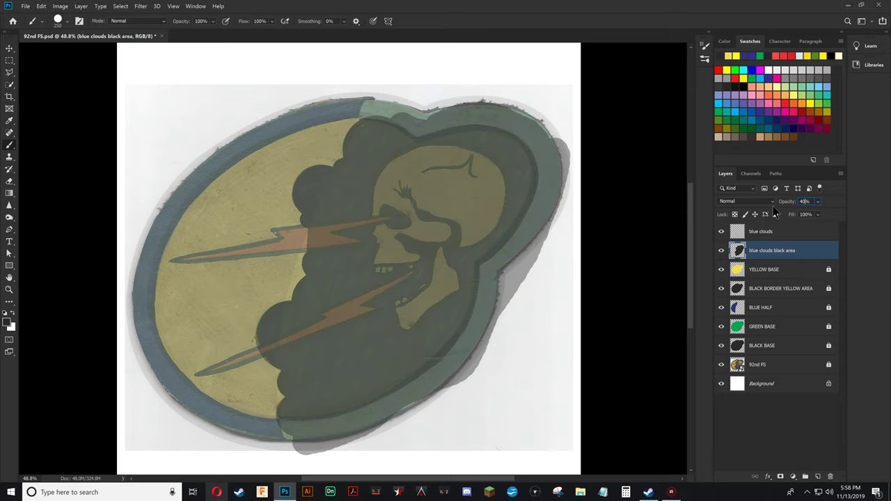
text(20)
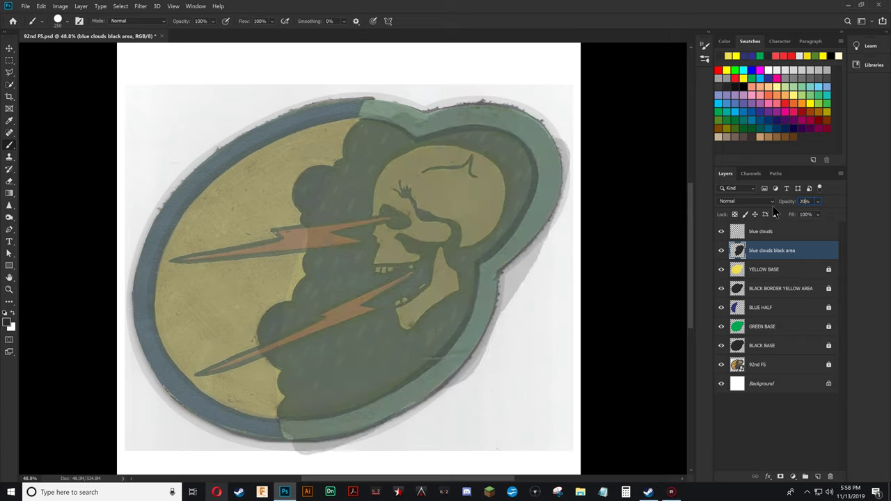
key(Return)
click(793, 254)
click(776, 214)
click(790, 235)
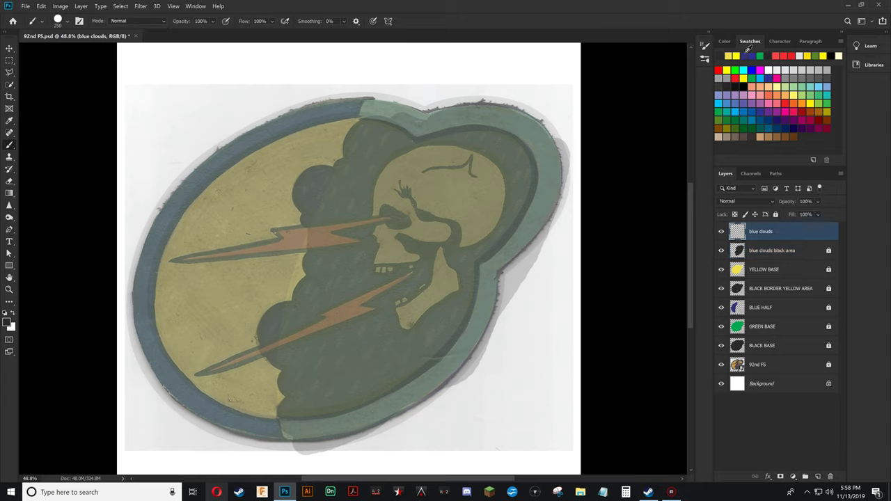
click(746, 55)
Stamp dark blue circles on the lower clouds at 600, 500 and 300 px
key(bracketright)
key(bracketright)
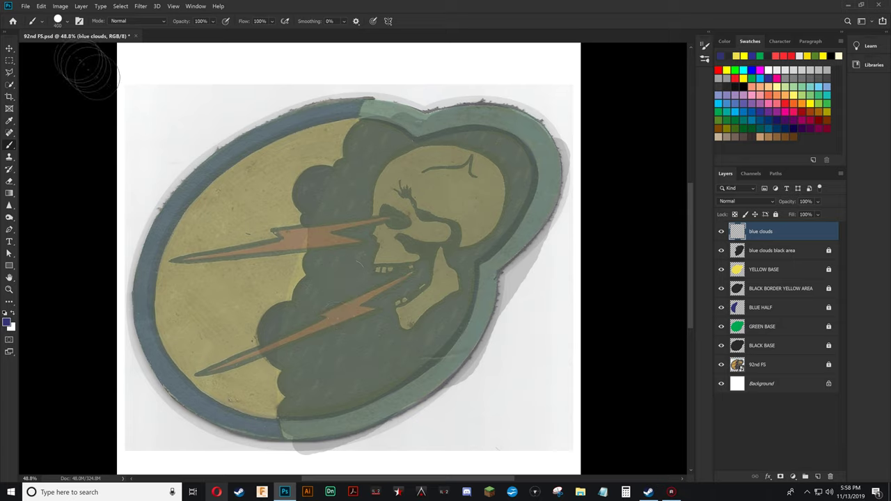
click(67, 21)
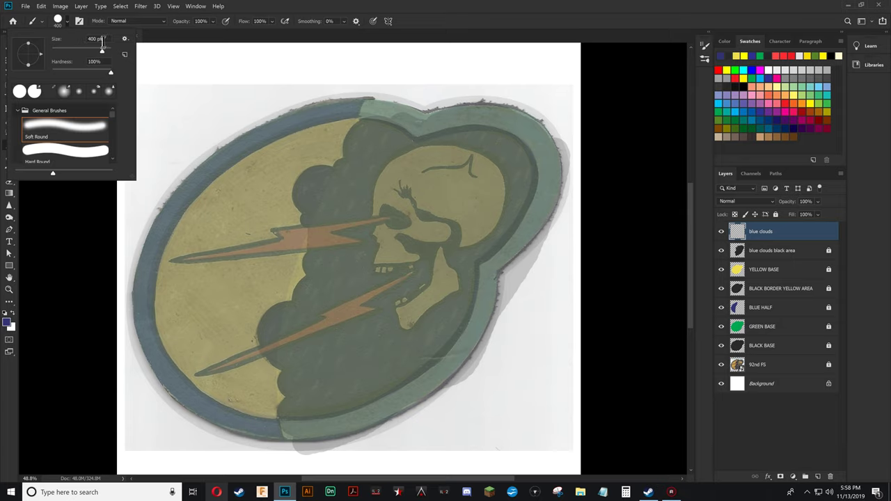
drag(102, 38, 83, 43)
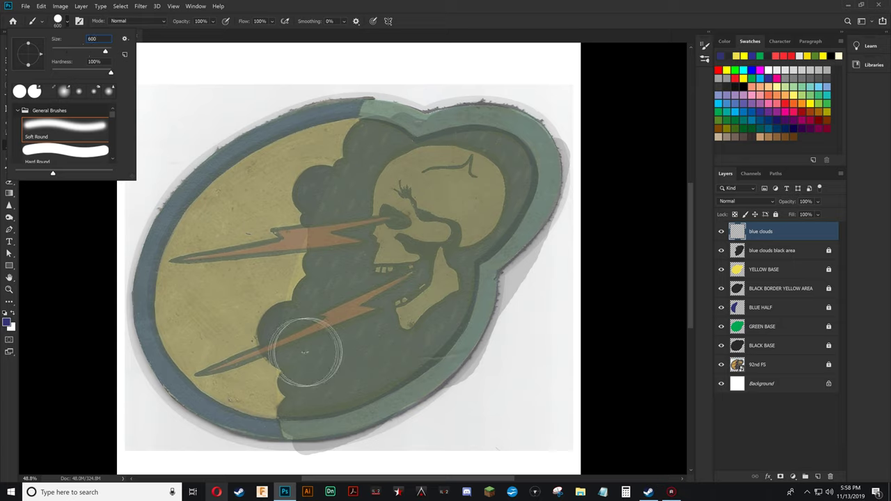
click(376, 326)
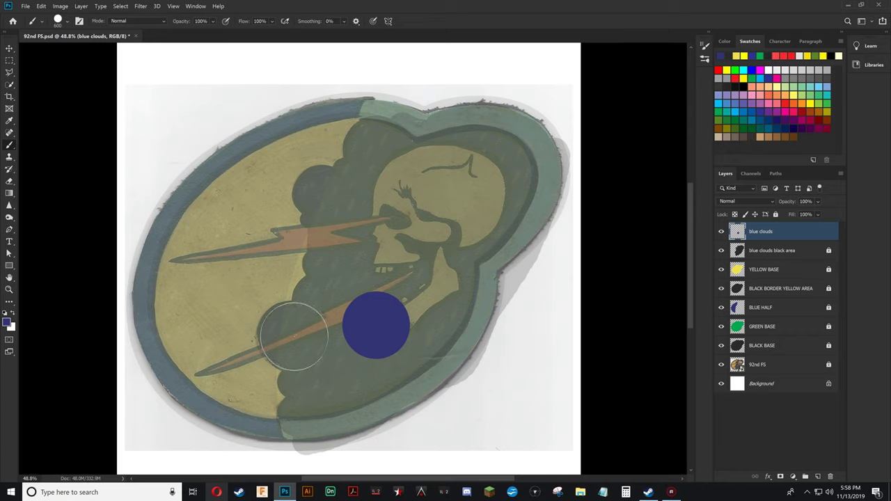
key(bracketleft)
click(289, 335)
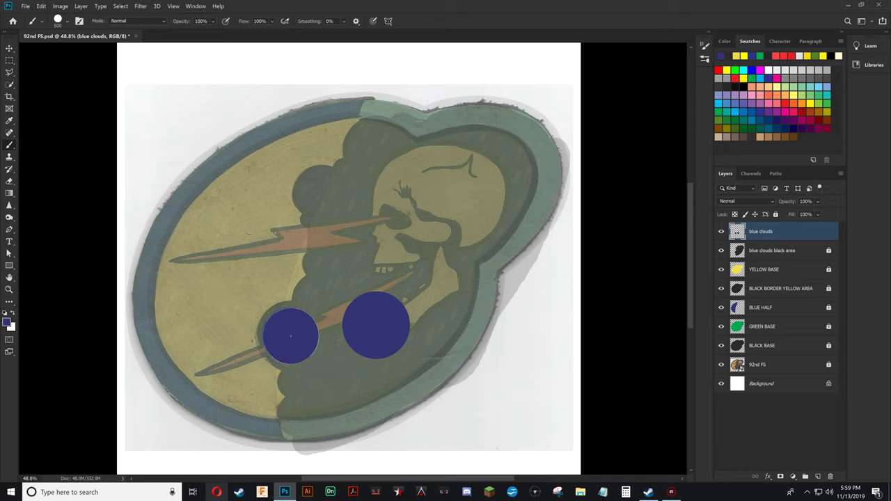
click(296, 338)
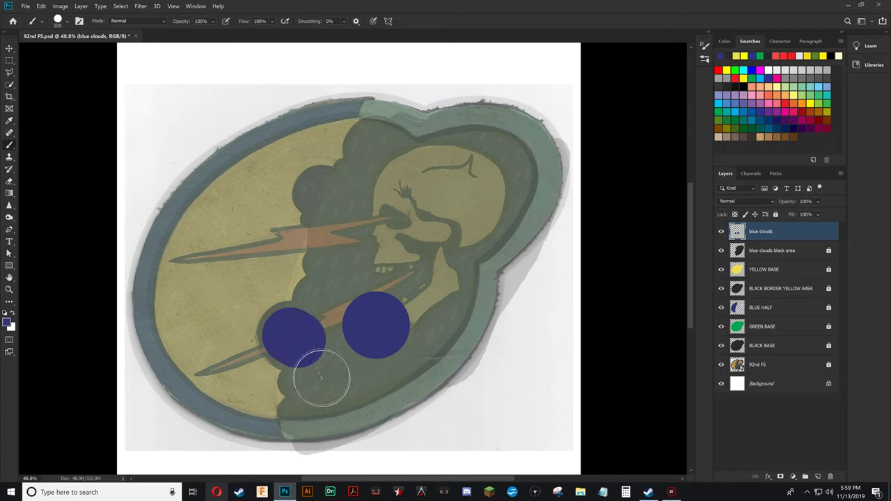
key(bracketleft)
key(bracketleft)
key(bracketleft)
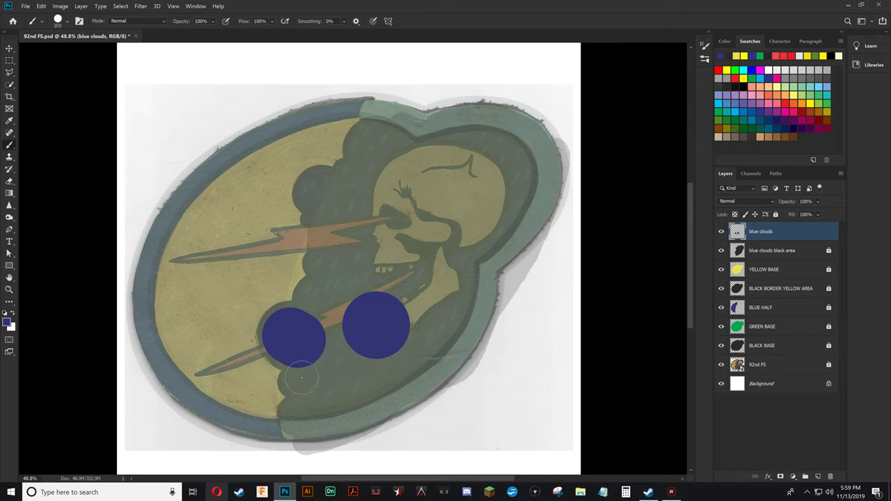
key(bracketright)
click(299, 381)
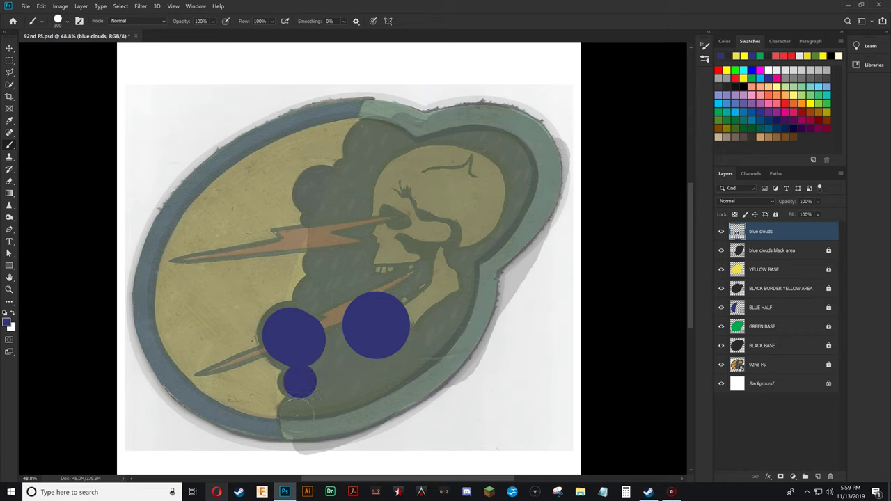
click(297, 413)
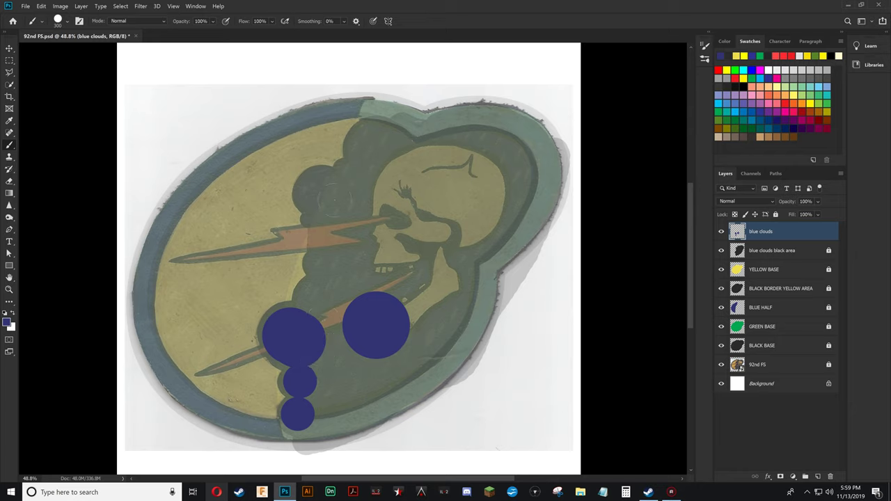
Stamp blue circles on the upper cloud bumps and fill the gaps between them
key(bracketright)
click(320, 193)
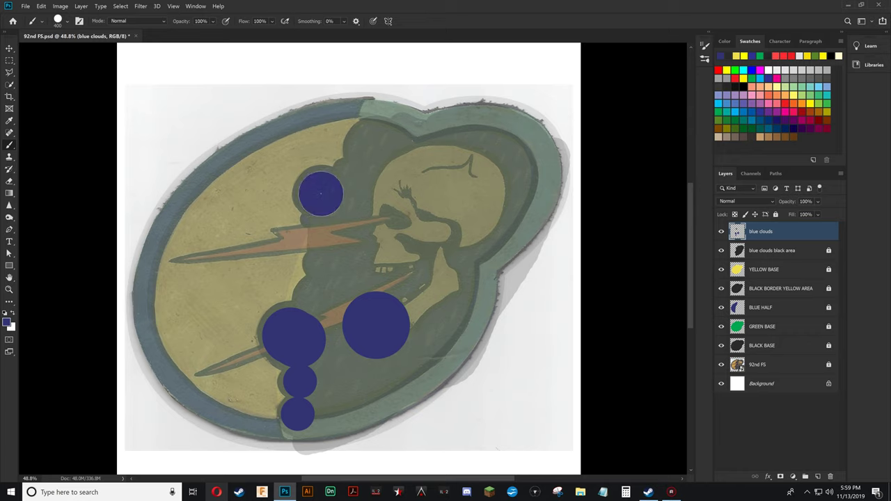
key(bracketright)
key(bracketright)
key(bracketleft)
click(376, 150)
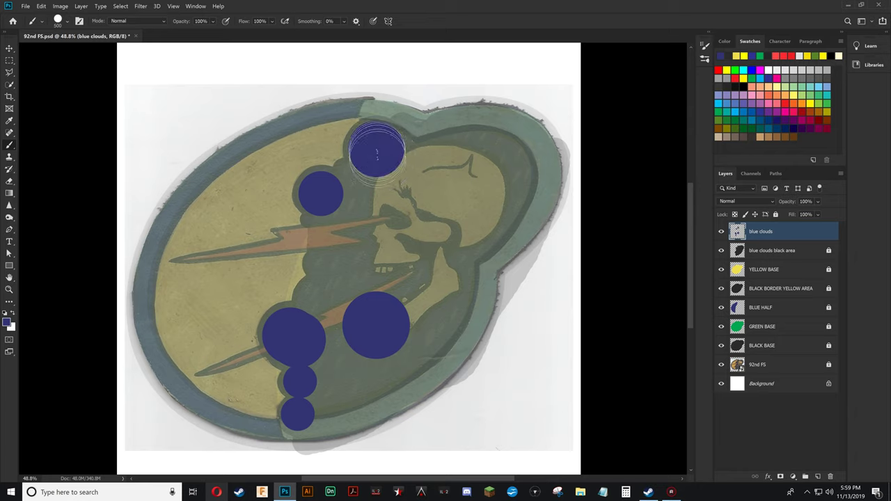
key(bracketleft)
key(bracketleft)
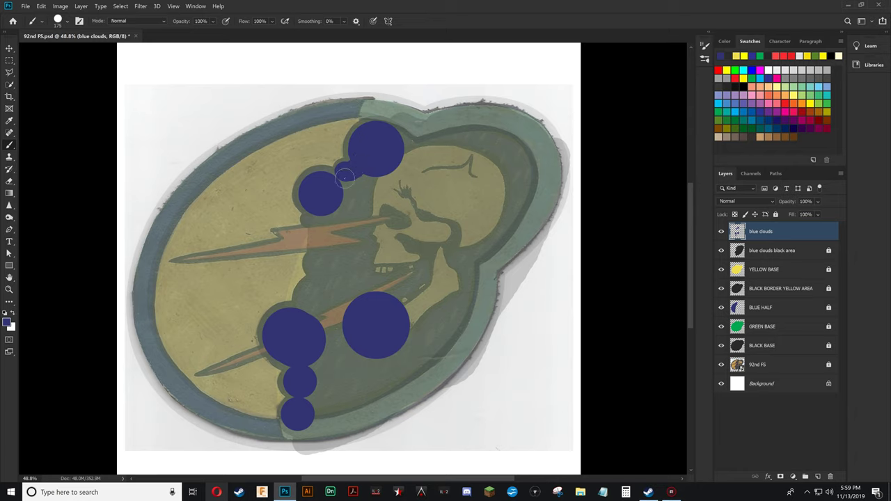
click(345, 179)
key(bracketleft)
click(309, 219)
key(bracketright)
key(bracketright)
click(321, 264)
key(bracketright)
key(bracketright)
key(bracketright)
key(bracketright)
key(bracketright)
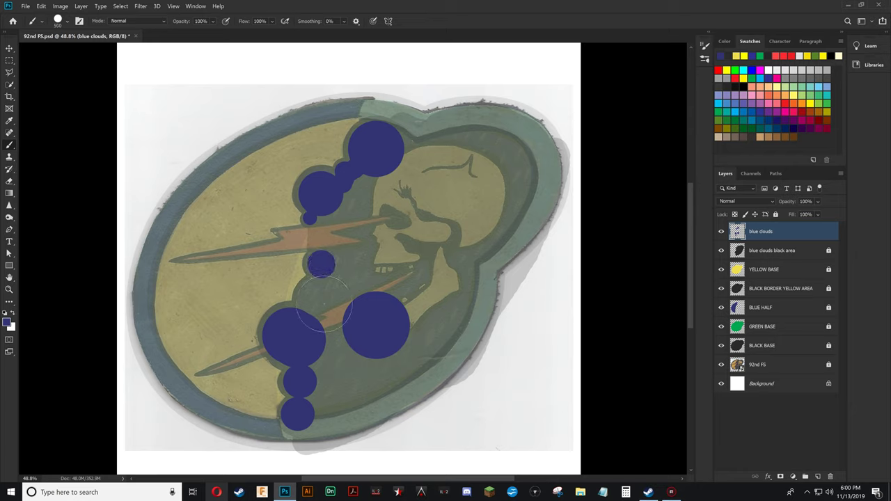
click(323, 307)
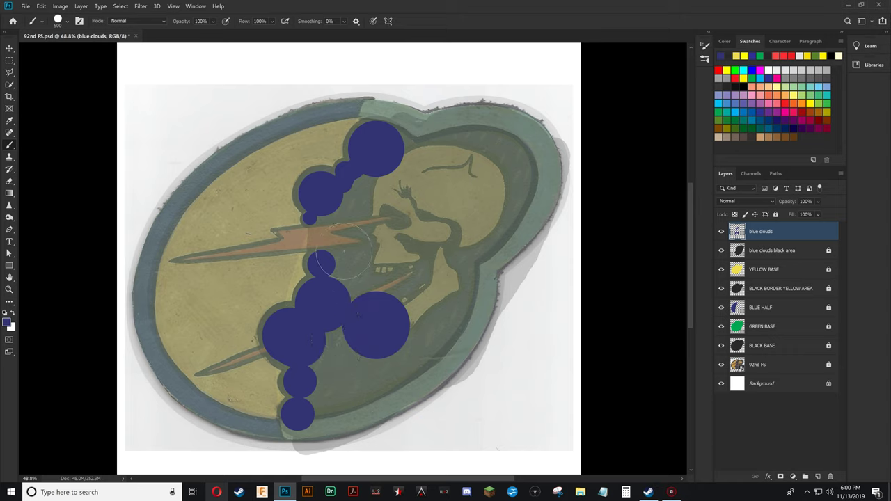
mouse_move(344, 249)
mouse_down()
mouse_move(394, 153)
mouse_move(494, 139)
mouse_move(548, 163)
mouse_move(529, 129)
mouse_move(421, 122)
mouse_move(513, 145)
mouse_move(555, 183)
mouse_move(467, 350)
mouse_move(377, 419)
mouse_move(320, 443)
mouse_move(336, 439)
mouse_move(327, 432)
mouse_move(327, 367)
mouse_move(352, 320)
mouse_move(348, 394)
mouse_move(385, 344)
mouse_move(457, 327)
mouse_move(538, 189)
mouse_move(494, 169)
mouse_move(415, 192)
mouse_move(352, 284)
mouse_move(383, 306)
mouse_move(487, 208)
mouse_move(430, 305)
mouse_move(423, 287)
mouse_move(402, 322)
mouse_up()
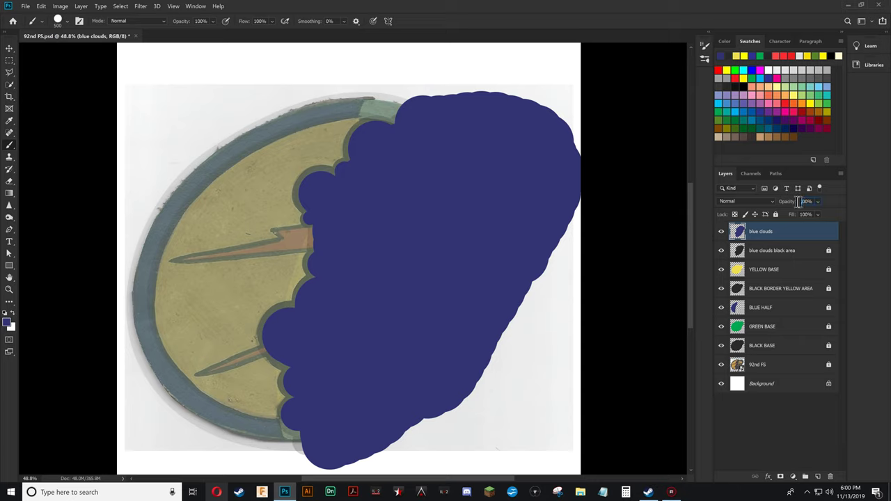
Set the blue clouds layer's opacity to 20% so the skull and bolts show through
text(5)
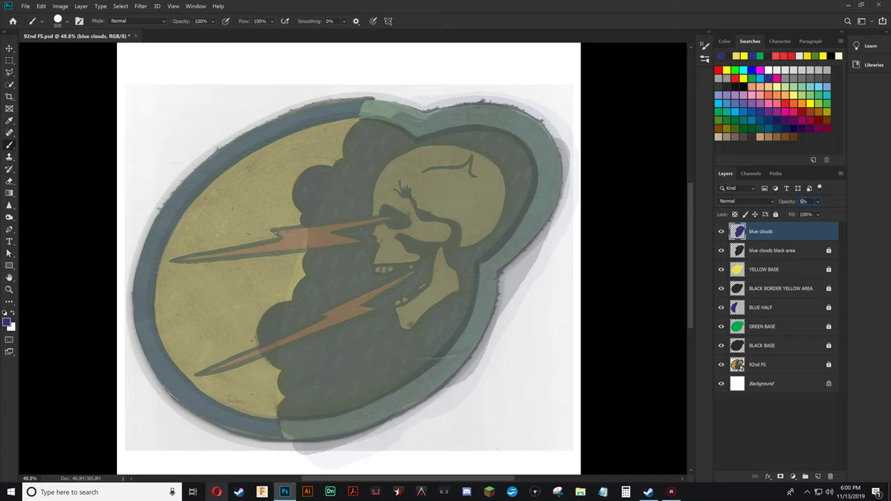
text(0)
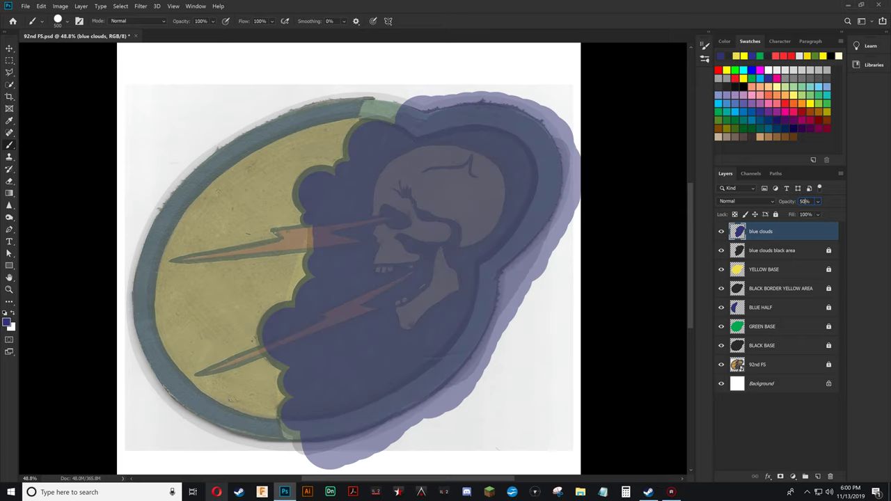
key(BackSpace)
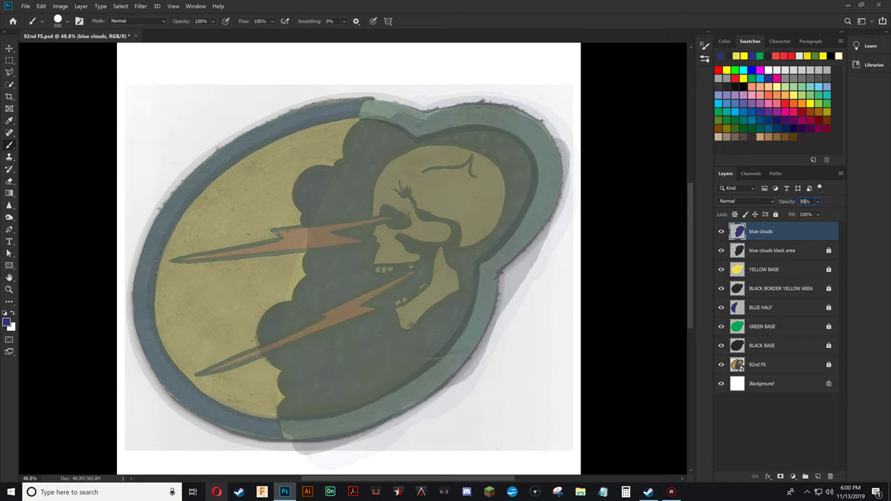
text(0)
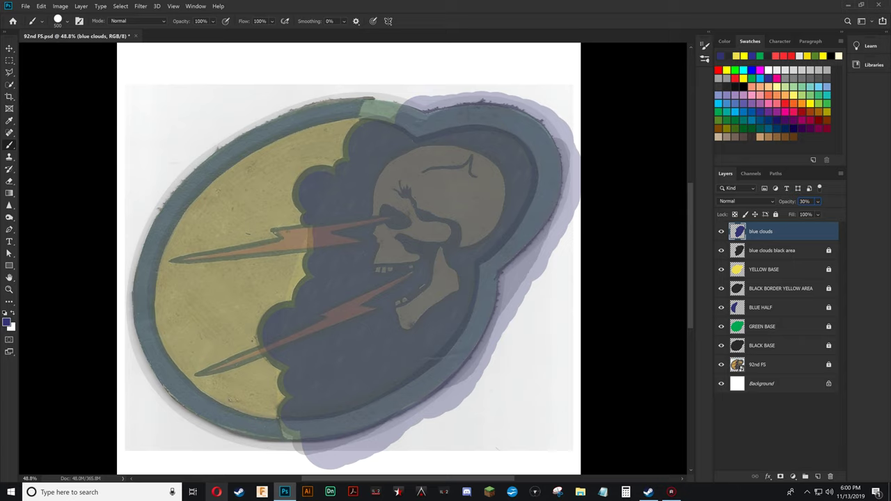
key(BackSpace)
text(0)
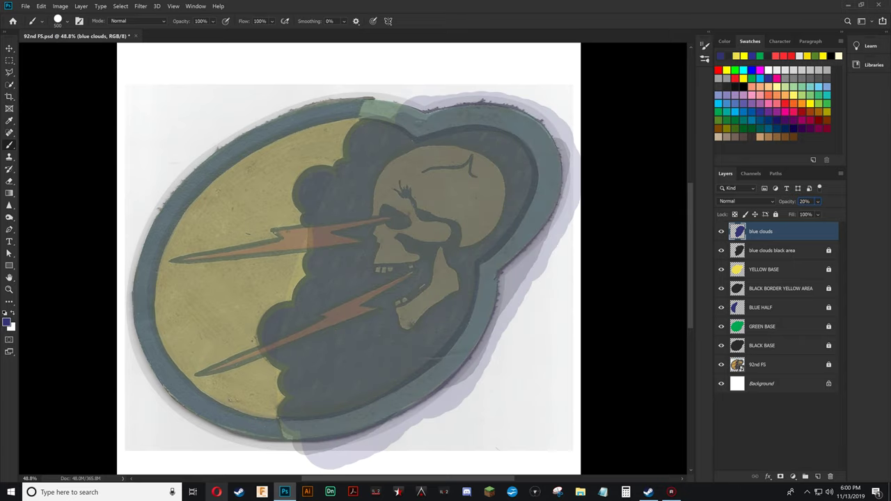
click(9, 181)
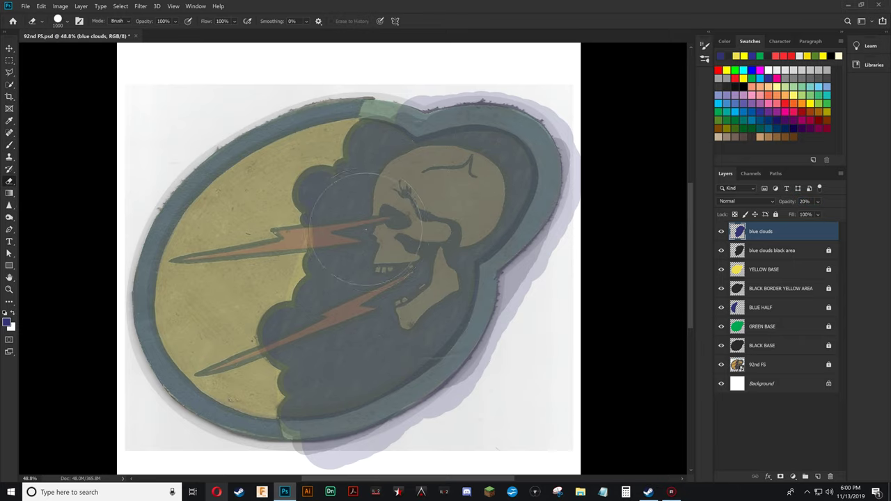
Shrink the eraser to 30 px and zoom in on the upper-left cloud edge
key(bracketleft)
key(bracketleft)
key(bracketleft)
key(bracketleft)
key(bracketleft)
key(bracketleft)
key(bracketleft)
key(bracketleft)
key(bracketleft)
key(bracketleft)
scroll(331, 169, up, 5)
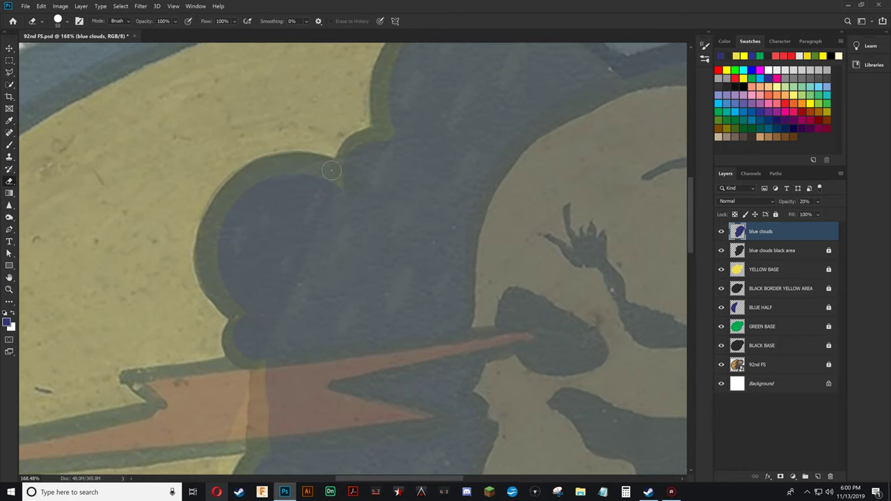
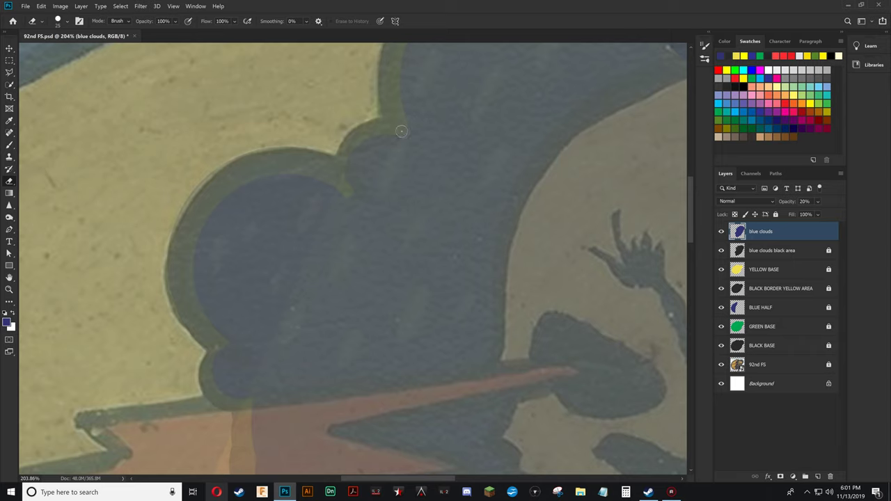
Pan along the cloud edges to the lower border, then zoom out to 33.3% to show the whole patch
drag(304, 325, 394, 108)
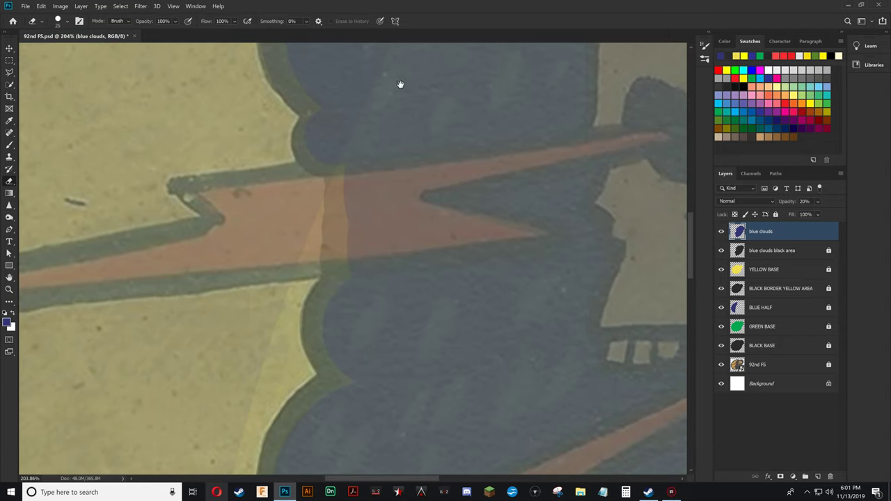
drag(367, 316, 386, 112)
drag(367, 251, 362, 167)
drag(336, 253, 362, 143)
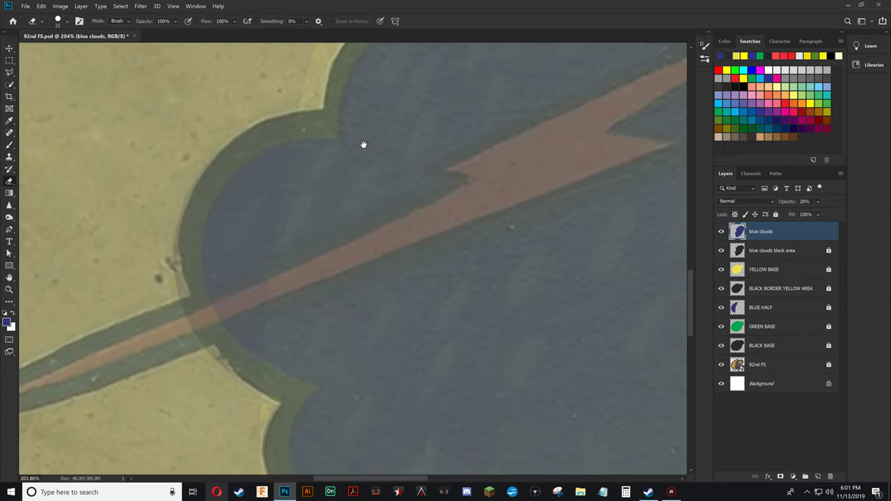
drag(370, 235, 352, 175)
drag(368, 285, 403, 185)
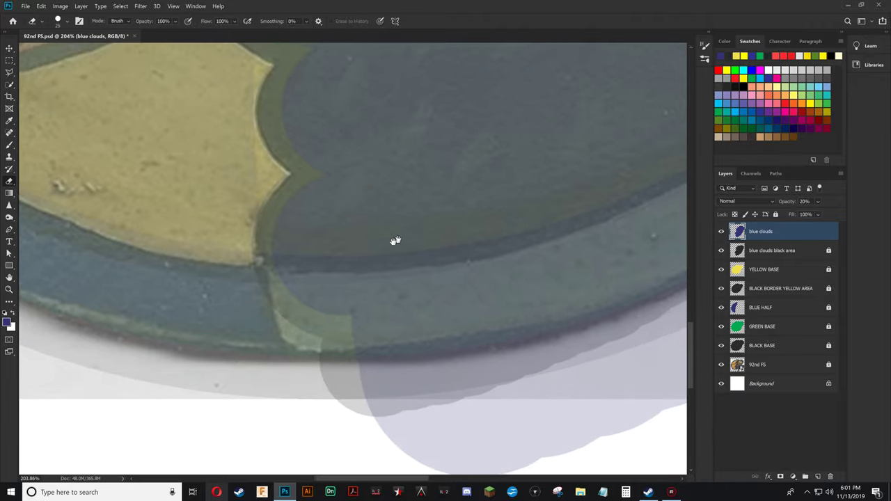
drag(396, 241, 325, 300)
scroll(298, 273, down, 5)
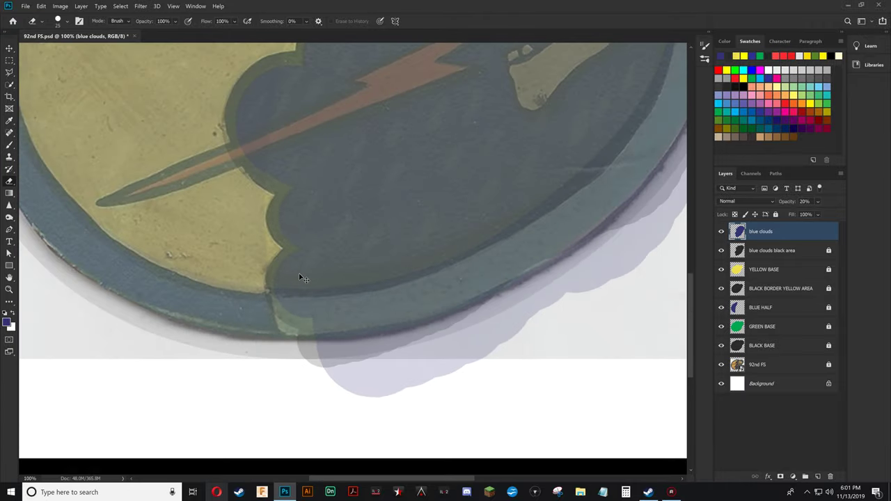
scroll(301, 278, down, 1)
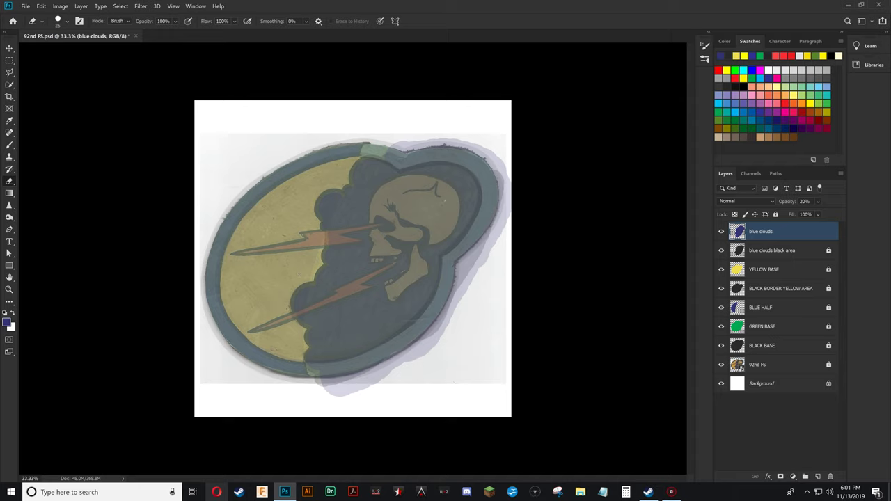
Load the BLACK BORDER YELLOW AREA outline as a selection and invert it
click(778, 291)
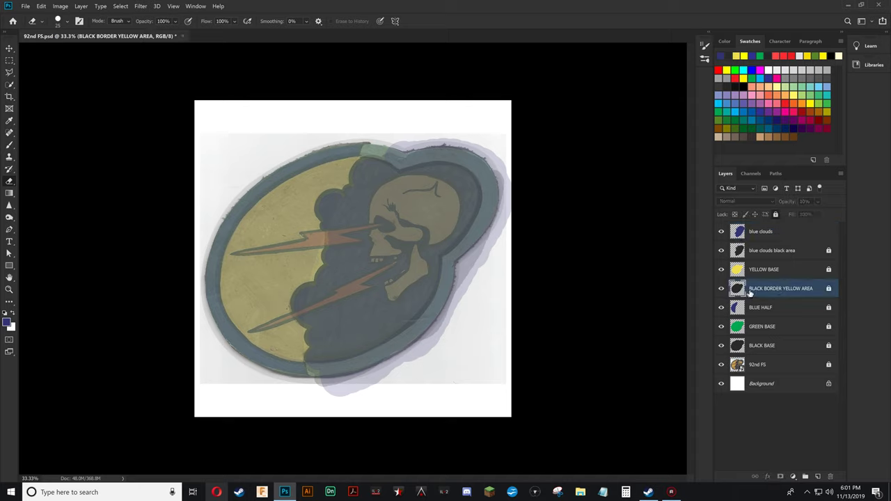
ctrl+click(735, 292)
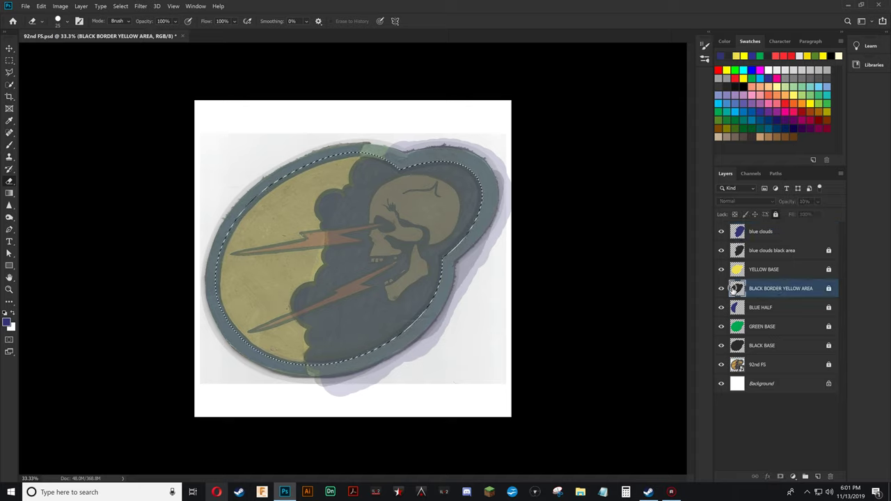
click(774, 253)
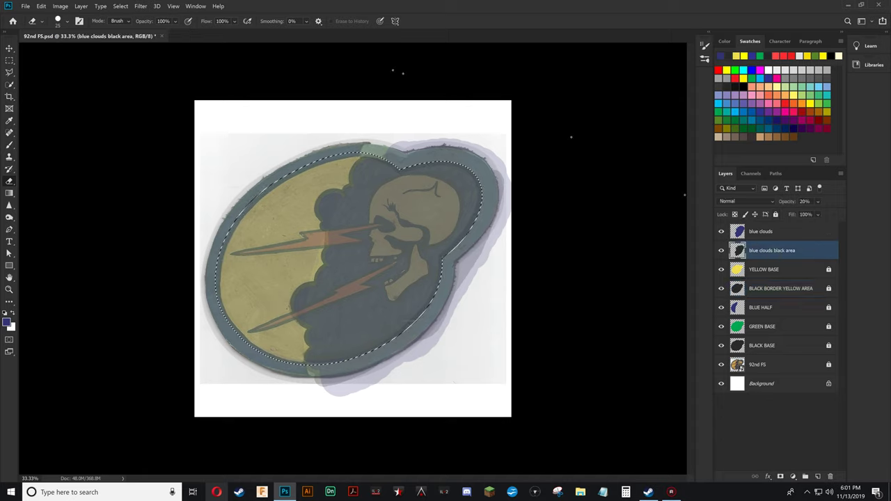
click(120, 6)
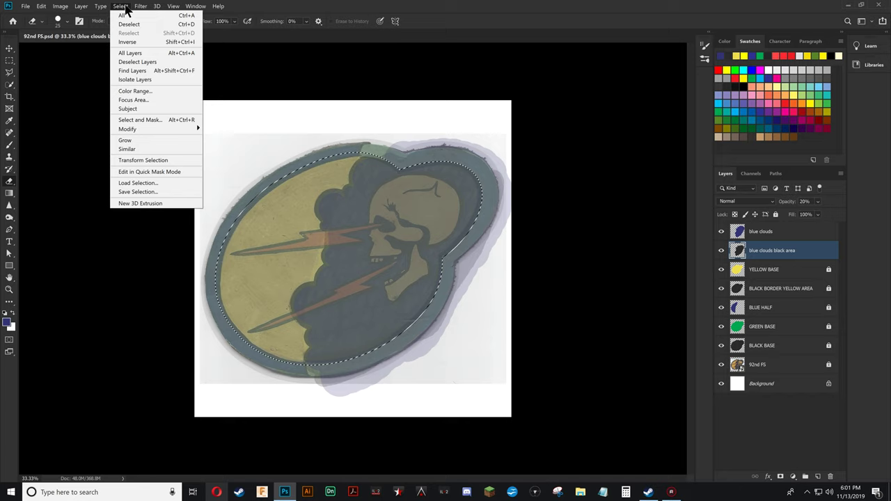
click(129, 42)
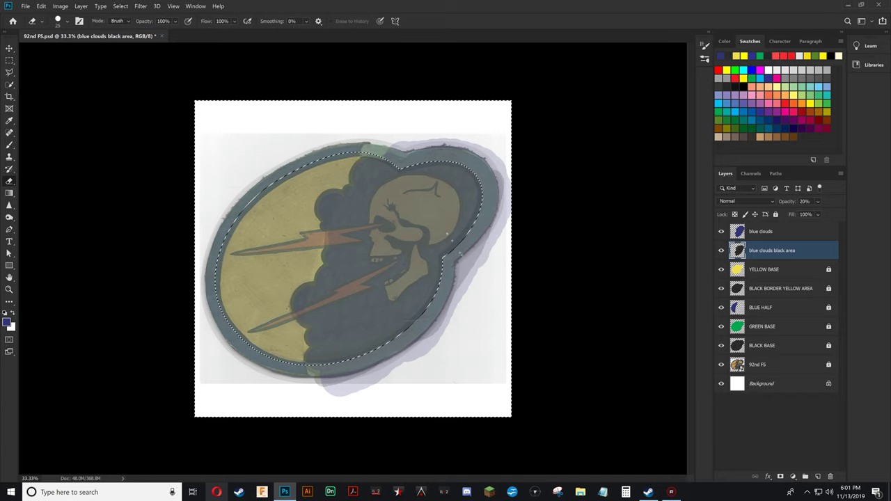
Erase the purple overflow on blue clouds with a size-1100 eraser, then deselect
key(bracketright)
key(bracketright)
key(bracketright)
key(bracketright)
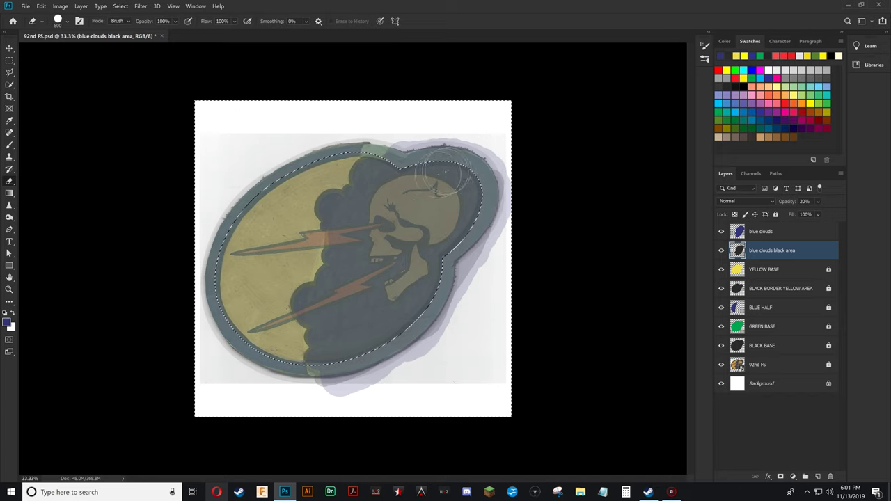
key(bracketright)
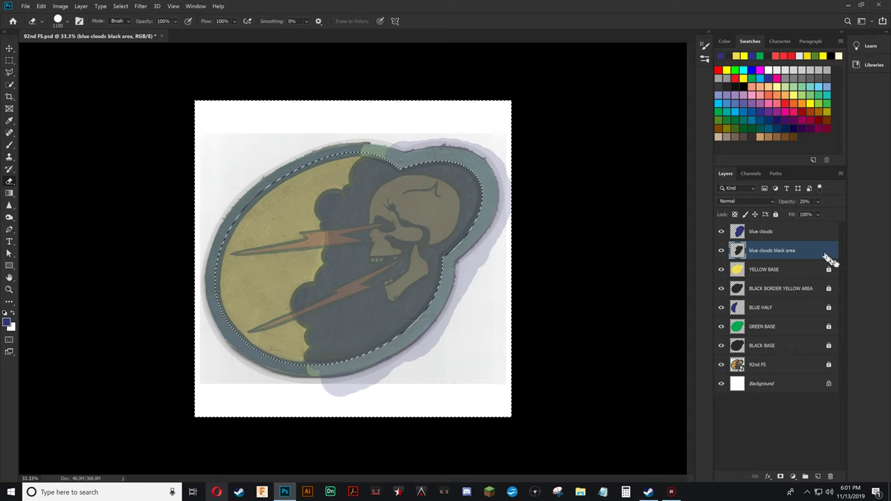
click(781, 238)
mouse_move(527, 188)
mouse_down()
mouse_move(283, 155)
mouse_move(425, 162)
mouse_move(467, 209)
mouse_move(453, 286)
mouse_move(411, 355)
mouse_move(307, 414)
mouse_move(237, 414)
mouse_move(373, 341)
mouse_move(463, 139)
mouse_move(241, 230)
mouse_move(429, 286)
mouse_move(487, 216)
mouse_up()
key(ctrl+d)
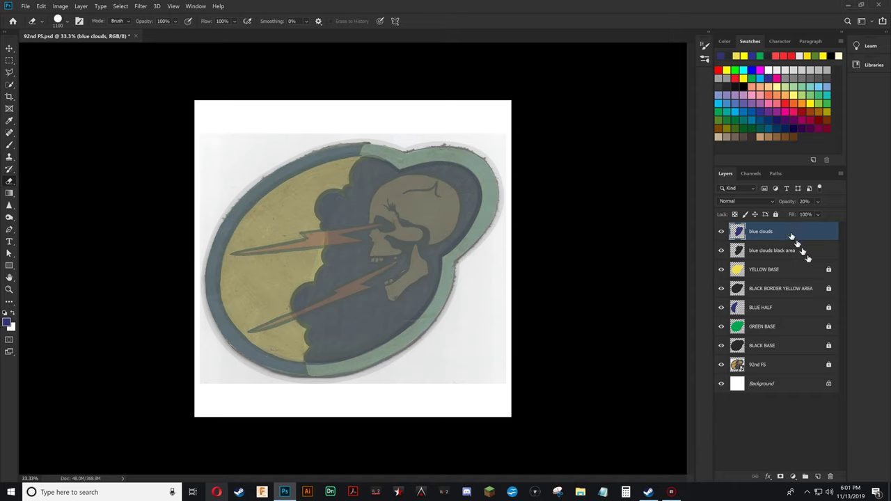
Unlock the YELLOW BASE, BLACK BORDER YELLOW AREA, BLUE HALF and BLACK BASE layers
click(828, 269)
click(829, 288)
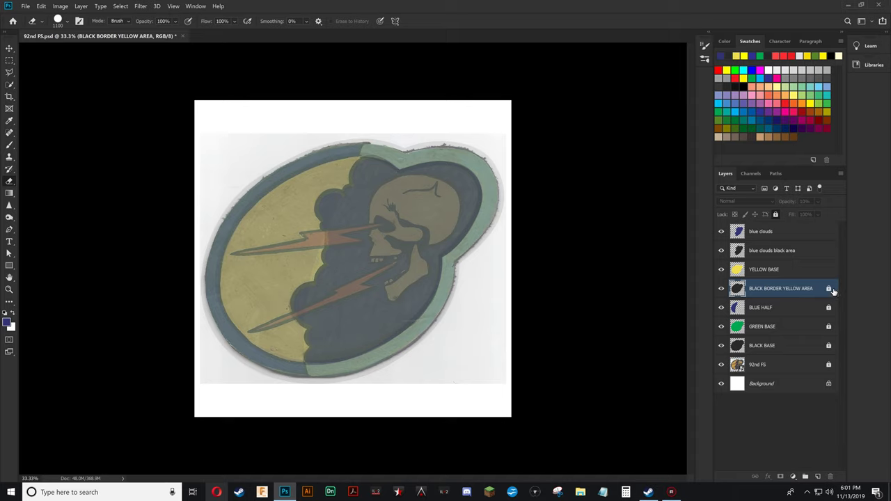
click(828, 308)
click(828, 345)
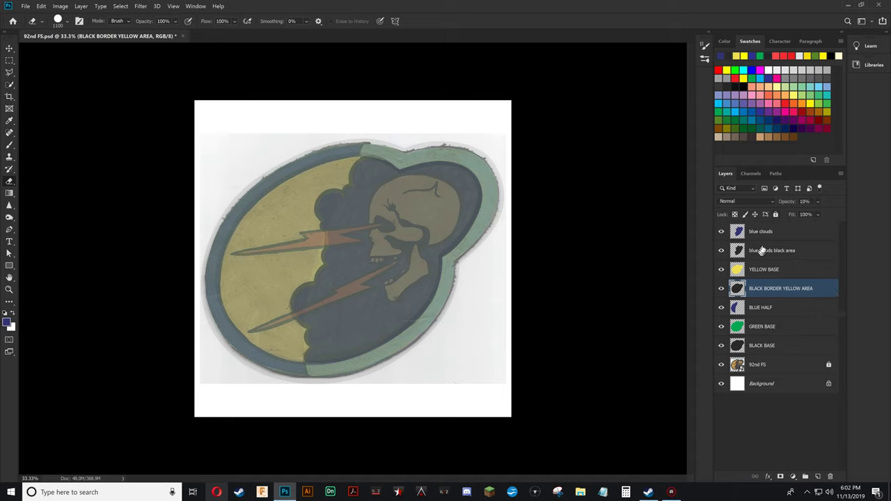
Set all seven layers from blue clouds to BLACK BASE to 100% opacity, then select YELLOW BASE
click(764, 234)
shift+click(777, 344)
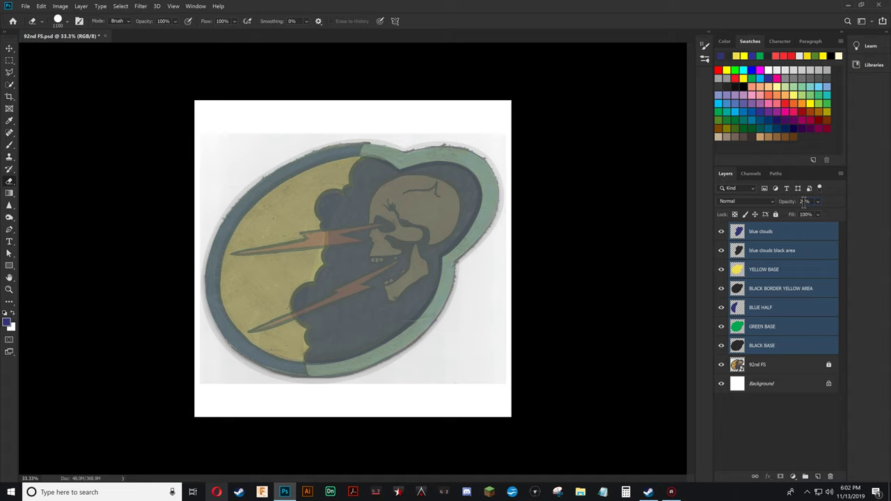
text(100)
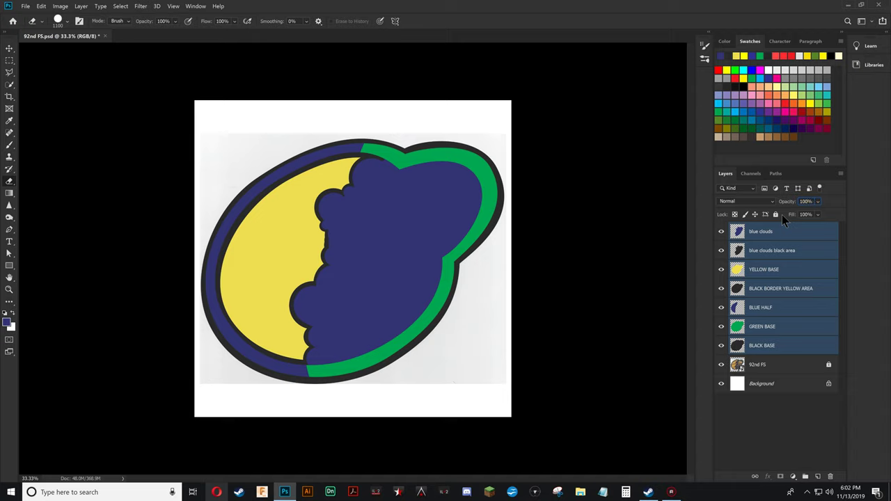
key(Return)
click(761, 270)
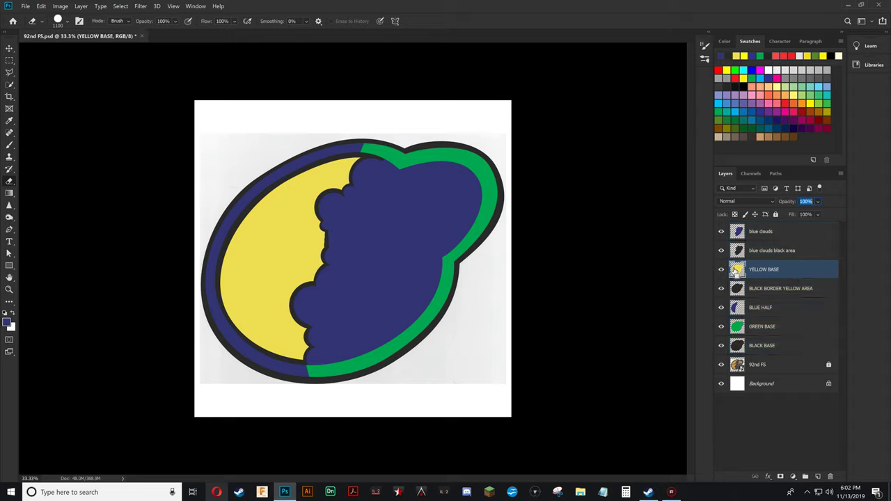
ctrl+click(737, 270)
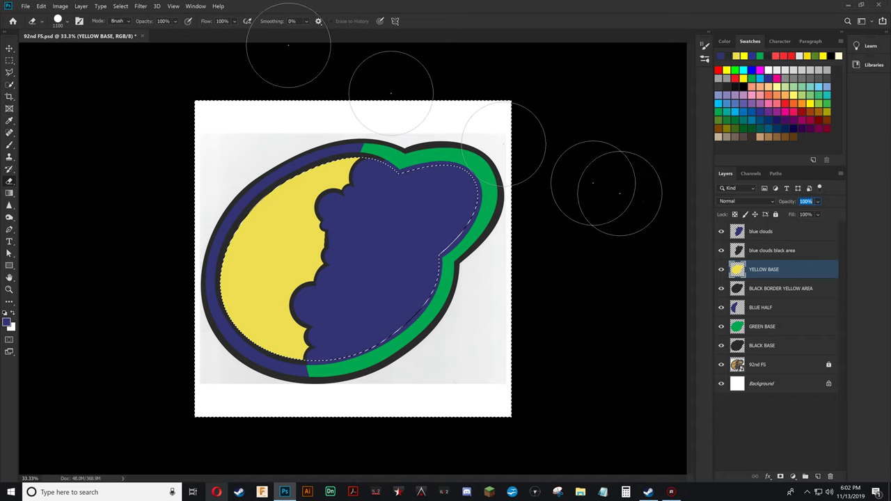
click(766, 231)
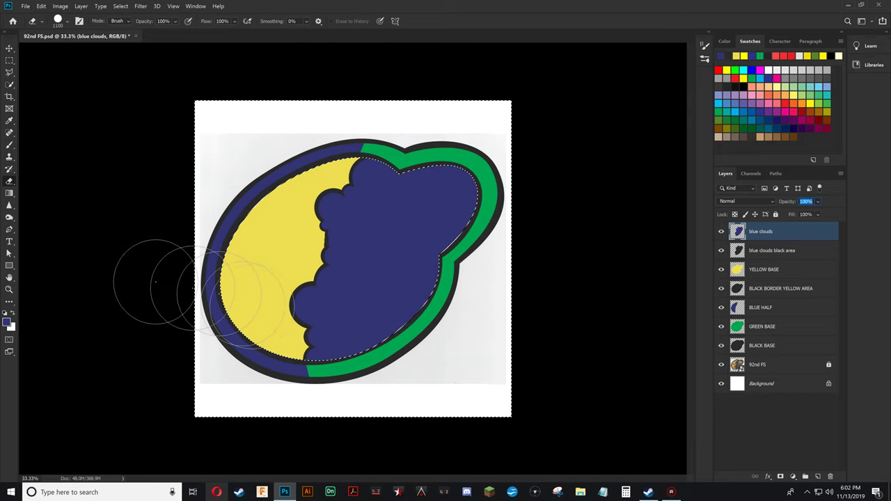
key(ctrl+d)
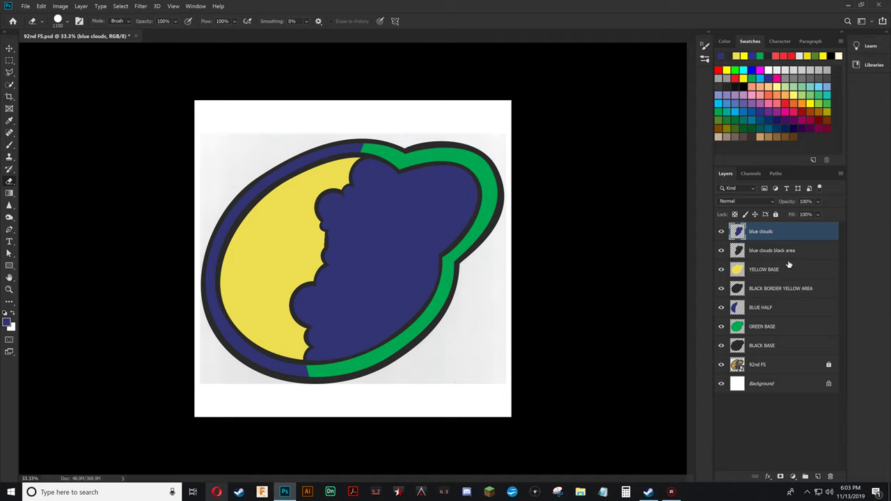
Hide all seven colour layers, from YELLOW BASE and BLACK BASE up through blue clouds
click(720, 270)
click(720, 288)
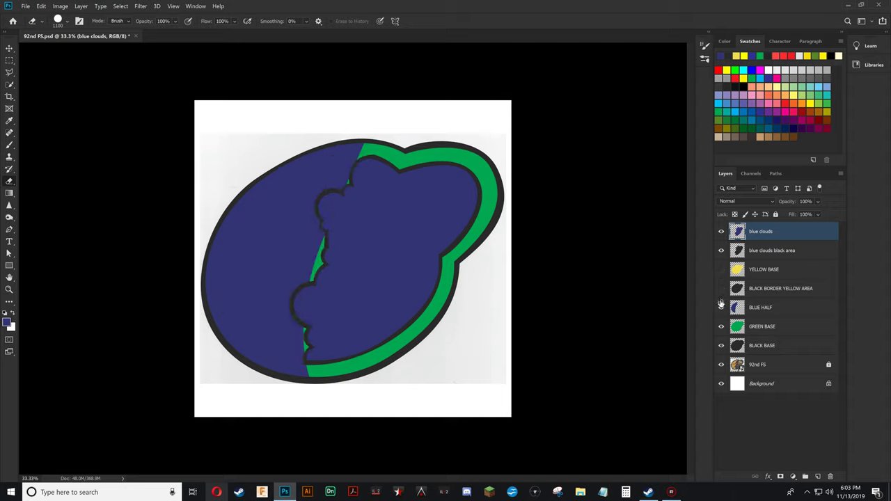
click(721, 309)
click(721, 326)
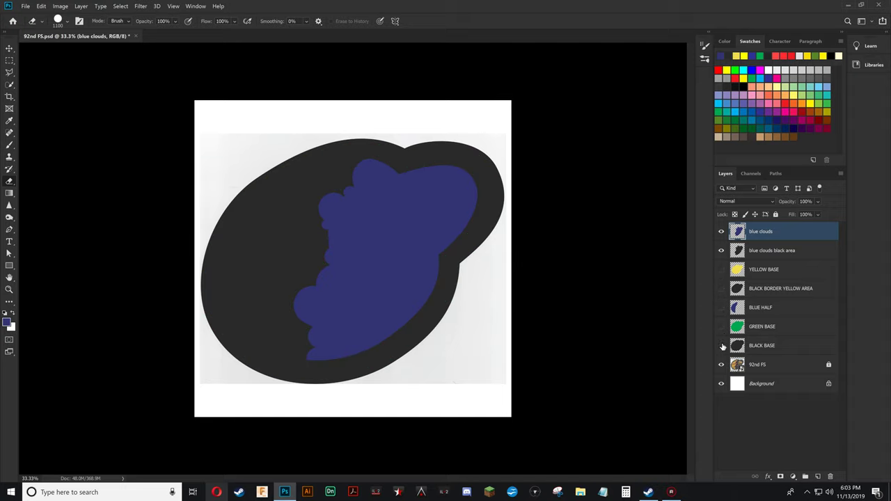
click(721, 345)
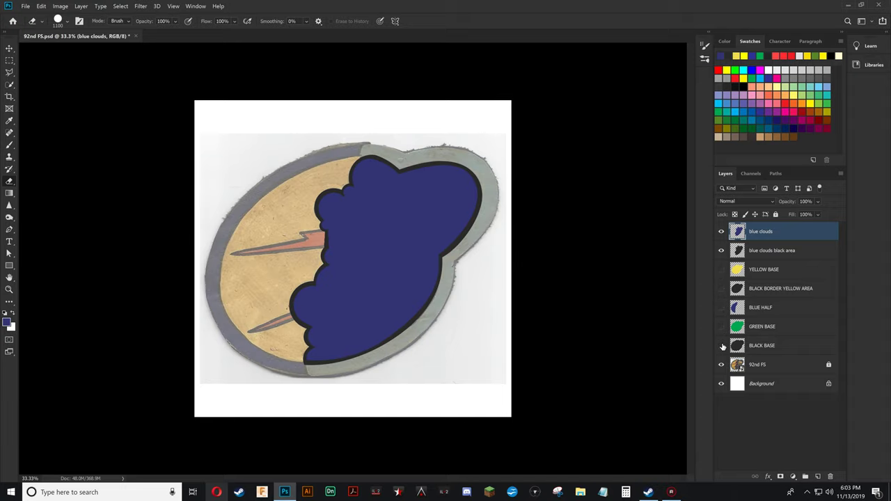
click(721, 250)
click(721, 232)
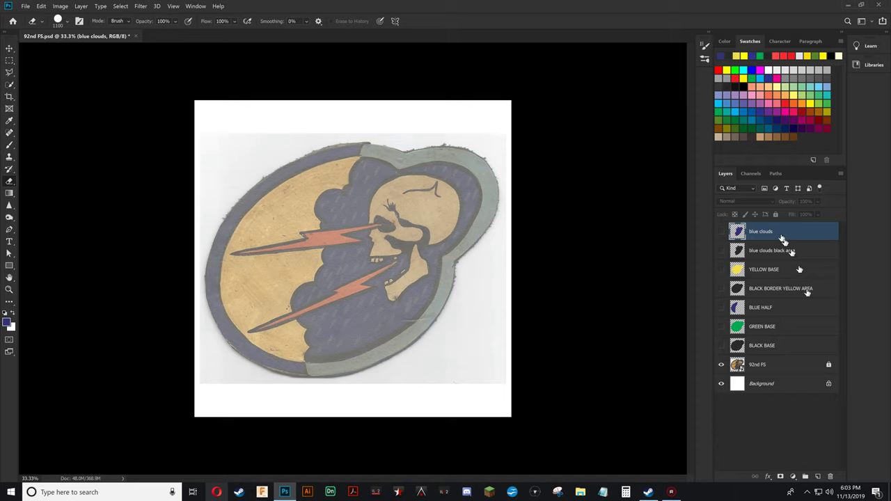
Add a new layer above blue clouds and name it SKULL
click(818, 476)
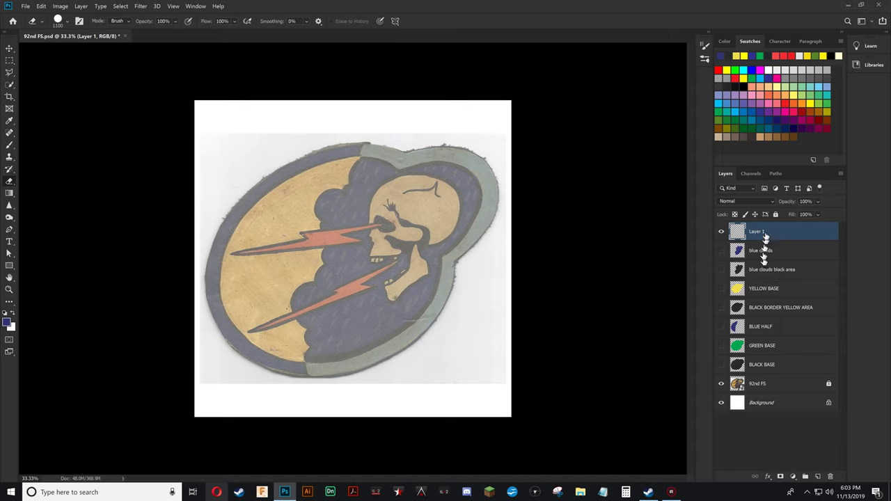
double_click(764, 232)
text(SKULL)
key(Return)
Create a new path named SKULL at the top of the path list, then return to Layers
click(775, 173)
click(761, 195)
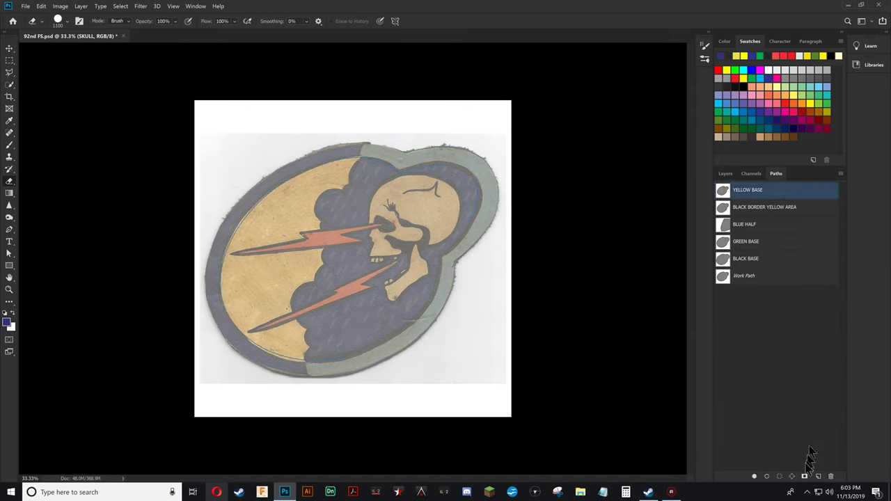
click(817, 476)
drag(770, 281, 764, 184)
double_click(739, 190)
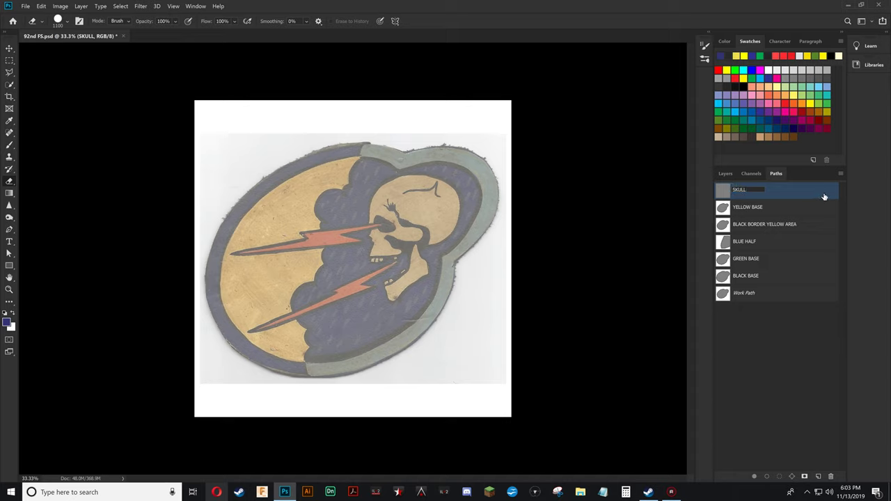
key(Return)
click(725, 173)
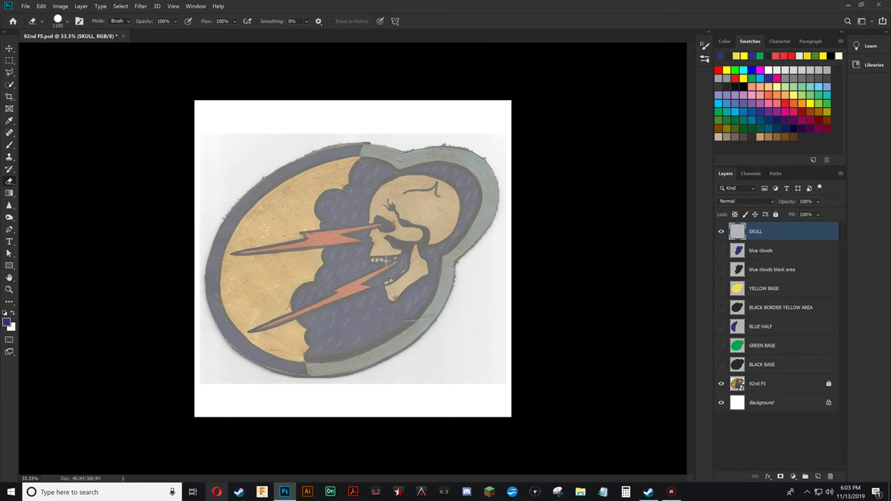
scroll(395, 247, up, 5)
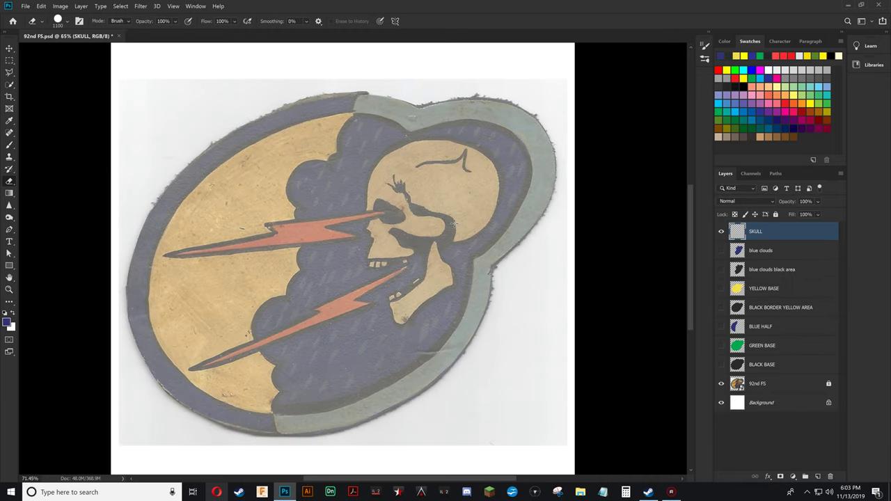
Zoom in on the skull at 112% and switch to the Pen tool
scroll(453, 224, up, 1)
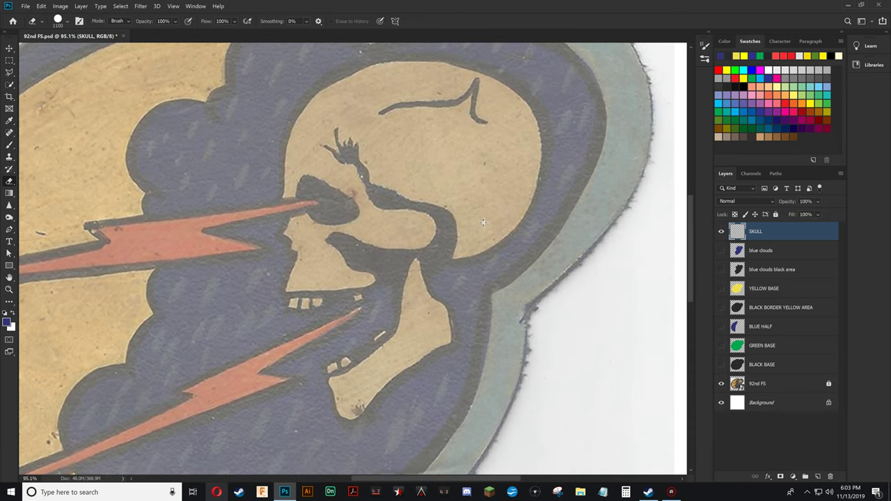
drag(483, 205, 428, 221)
scroll(420, 221, up, 1)
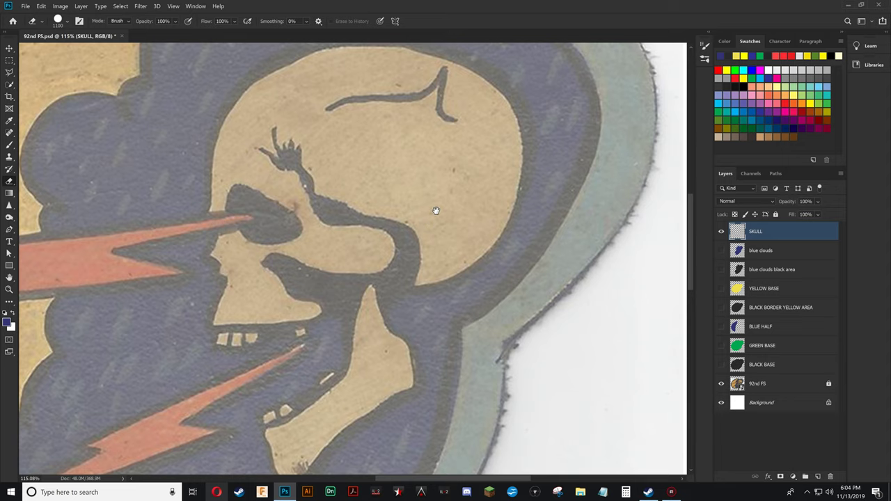
scroll(433, 209, up, 1)
drag(440, 209, 441, 206)
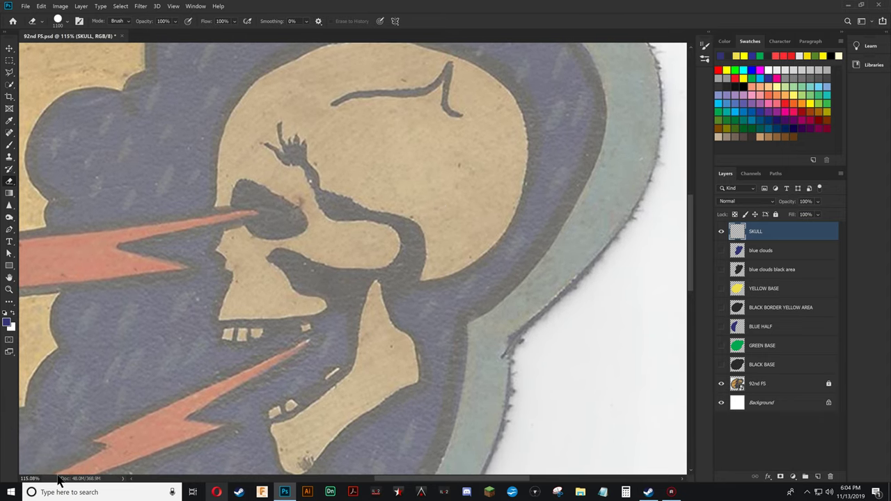
drag(40, 478, 21, 478)
text(112)
key(Return)
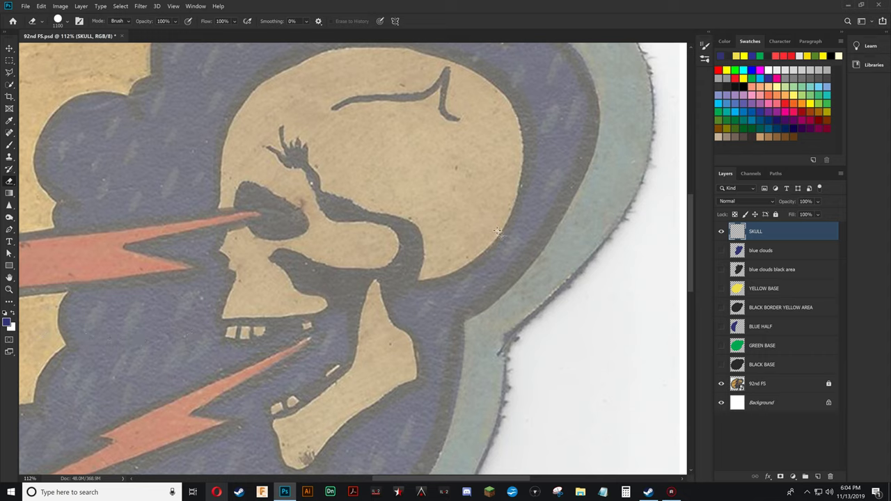
key(p)
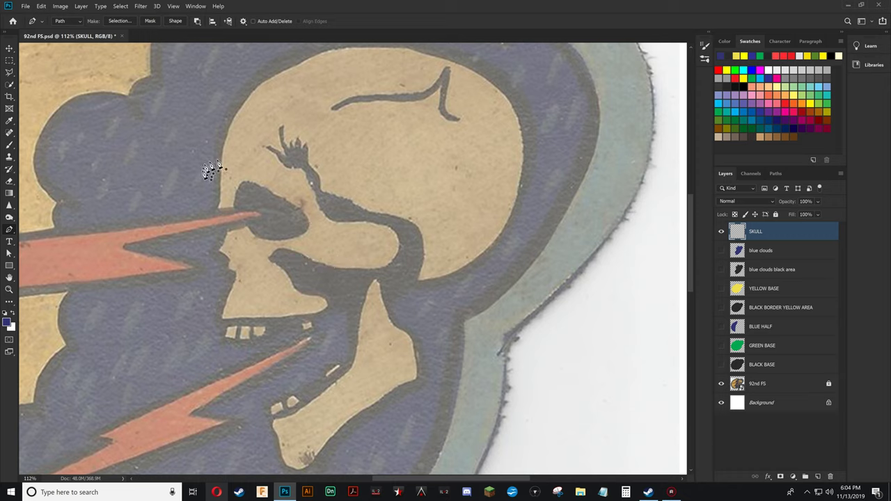
Trace a curved pen path from the eye socket over the cranium and back toward the crack
click(234, 209)
click(217, 209)
drag(219, 202, 227, 175)
drag(240, 109, 270, 66)
drag(300, 66, 315, 59)
drag(387, 47, 464, 58)
drag(521, 134, 534, 193)
drag(480, 257, 419, 224)
drag(401, 217, 345, 210)
drag(345, 210, 305, 164)
scroll(306, 162, up, 5)
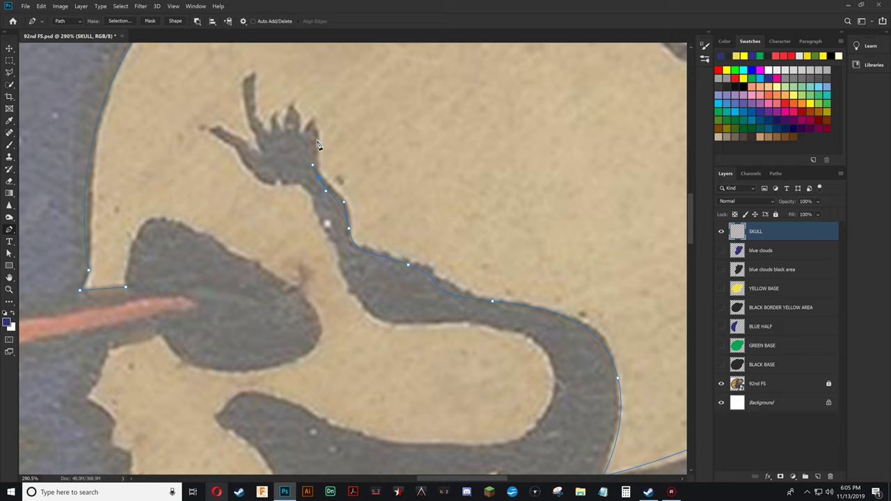
Extend the path up the crack, tracing the hand-shaped tip's fingers and notch
drag(315, 124, 287, 127)
click(292, 107)
click(277, 119)
click(268, 123)
click(272, 134)
click(255, 117)
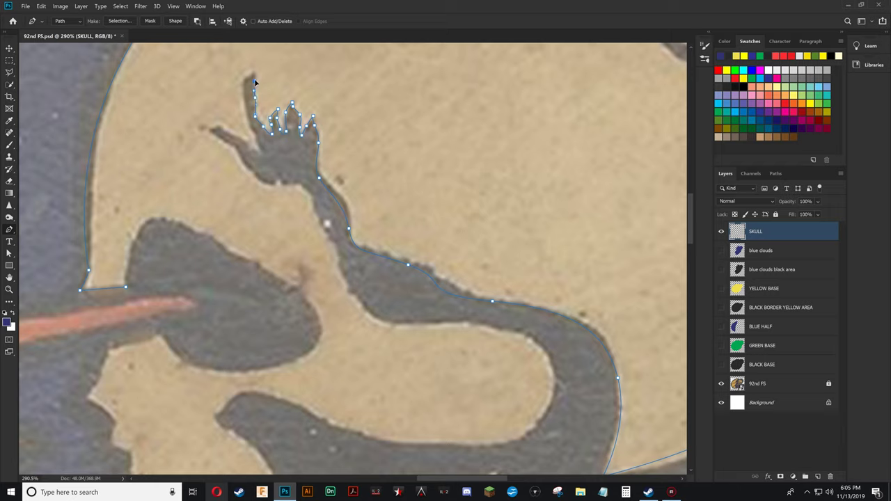
drag(254, 71, 246, 73)
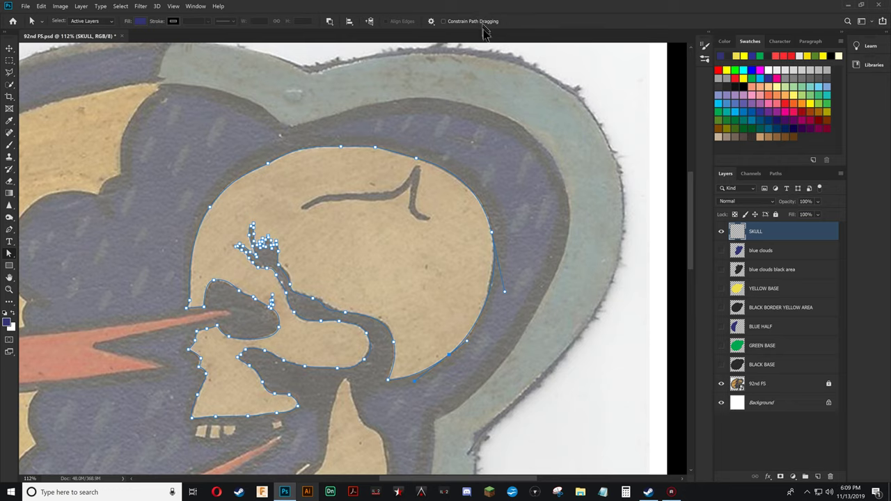
Reshape the skull path's curve to follow the crack's edge
scroll(327, 310, up, 8)
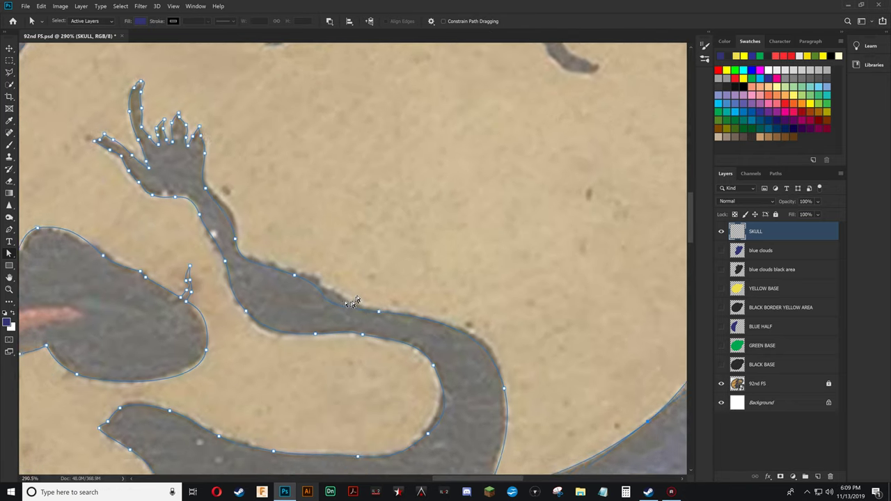
drag(387, 322, 336, 321)
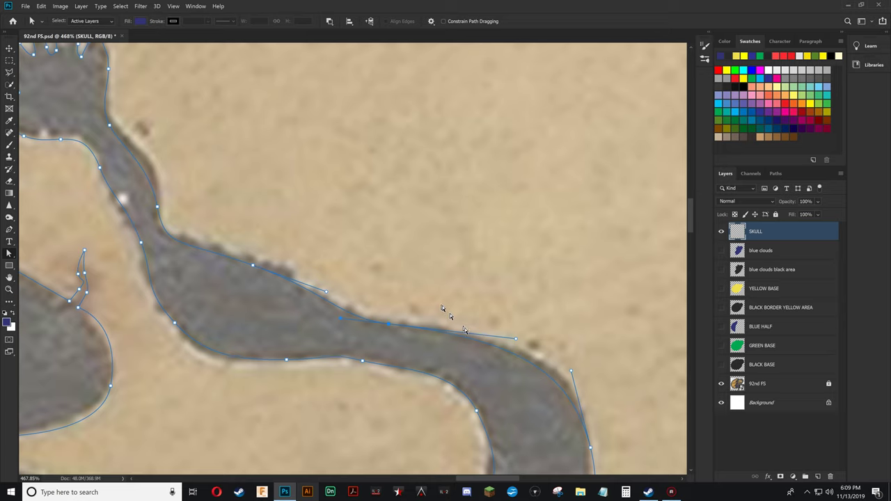
scroll(555, 371, down, 2)
scroll(583, 369, up, 3)
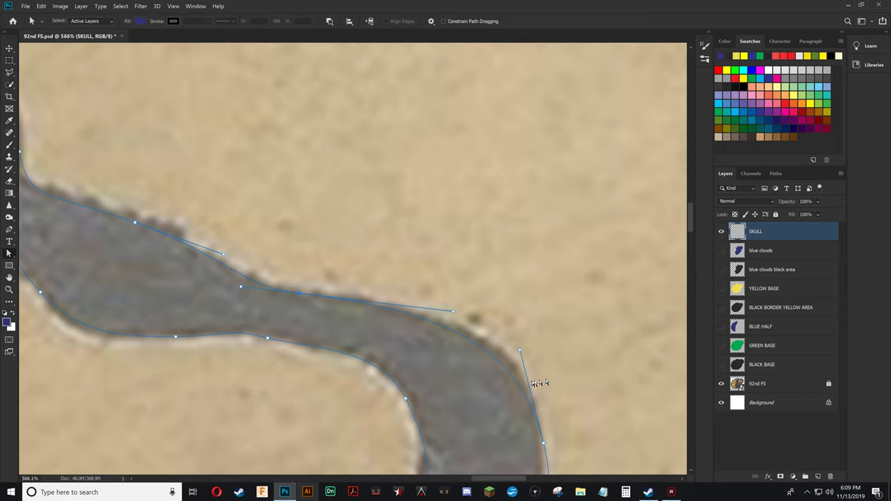
right_click(475, 343)
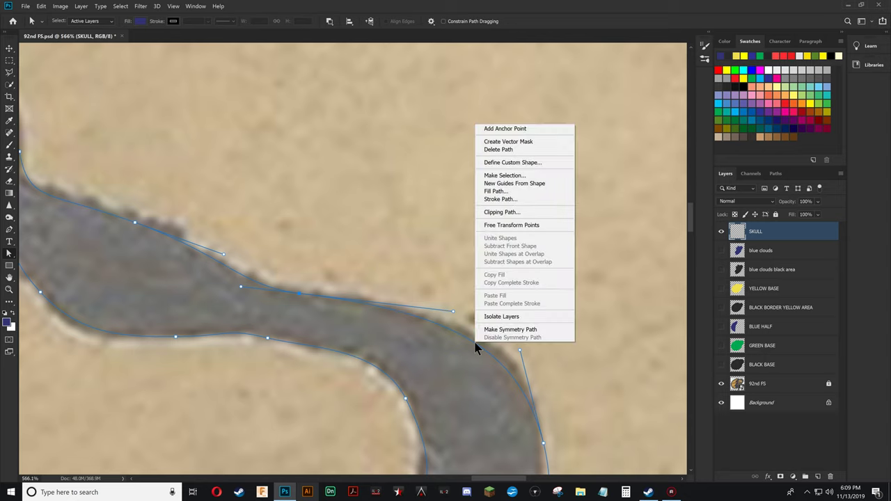
click(10, 231)
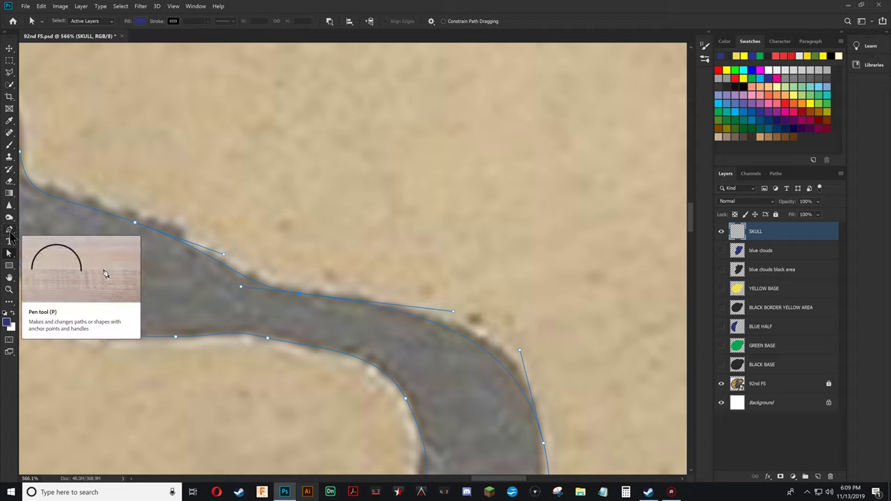
Add anchors on the crack's upper edge and skull's upper-left edge, nudging them into place
click(10, 233)
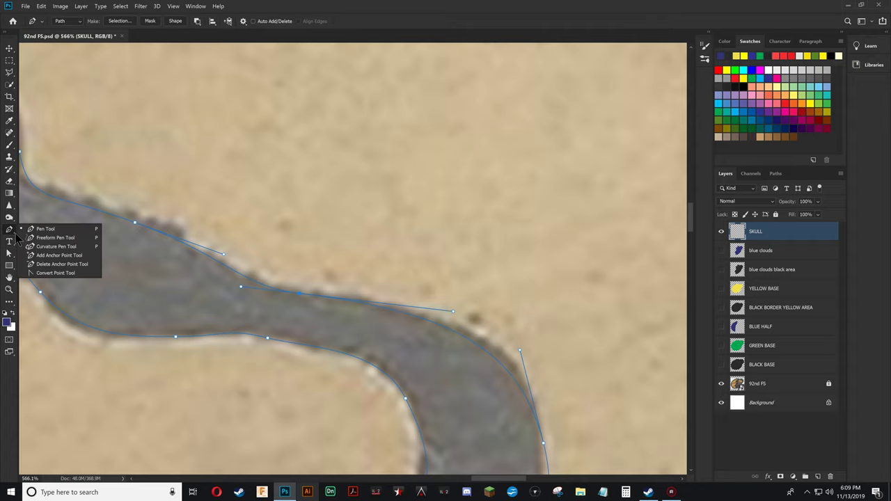
click(48, 256)
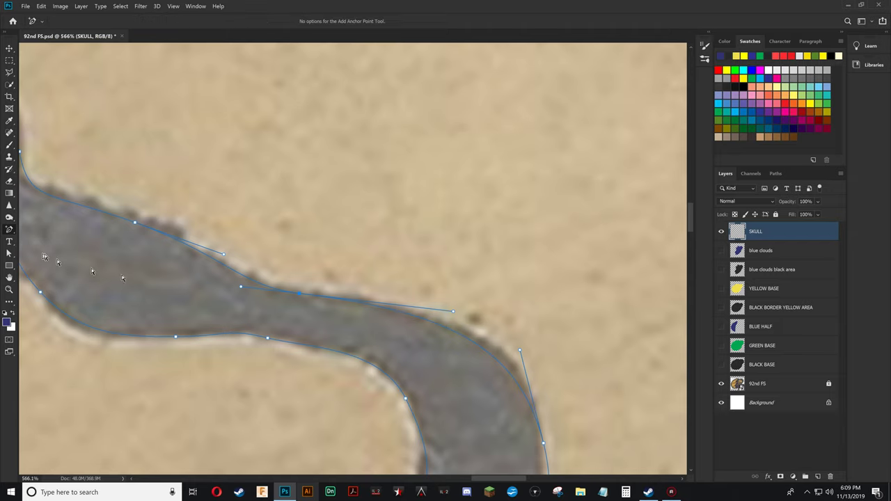
click(454, 335)
key(a)
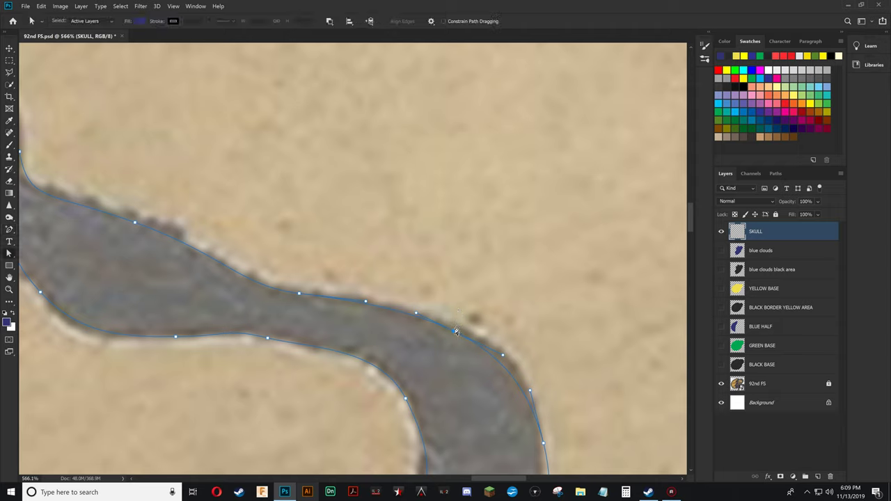
drag(454, 334, 466, 334)
scroll(473, 268, down, 10)
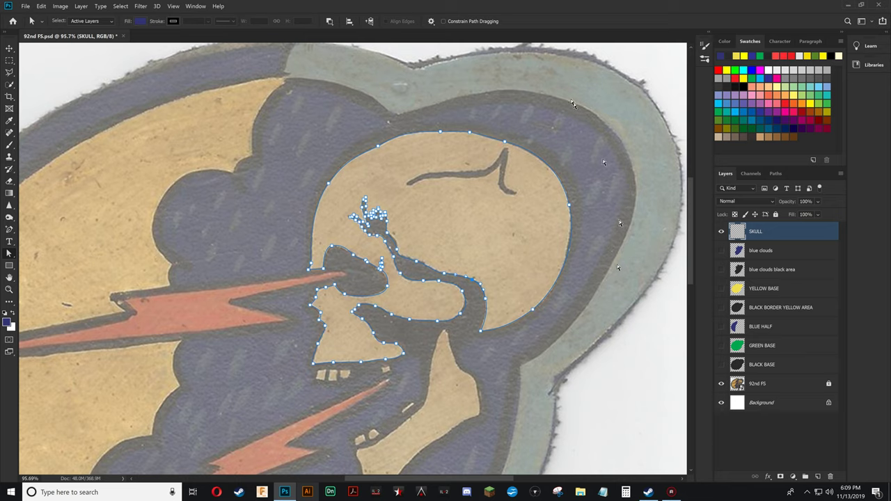
click(376, 147)
scroll(491, 285, up, 3)
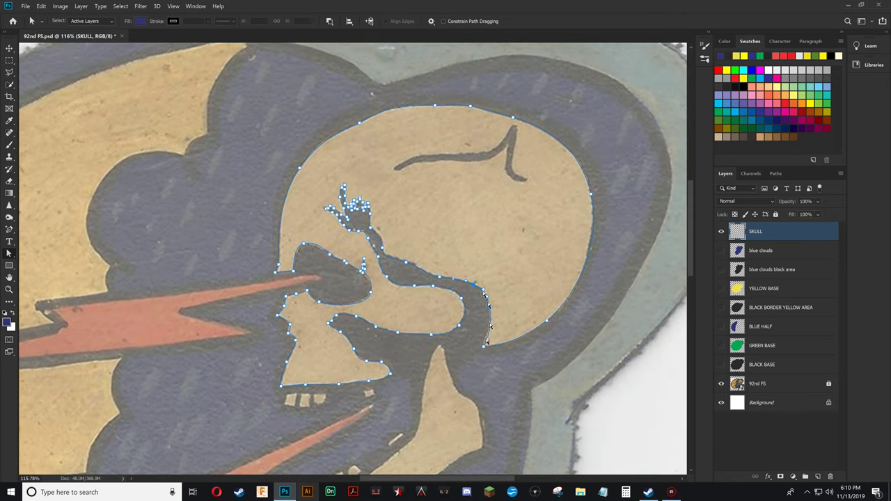
scroll(468, 367, down, 2)
scroll(469, 365, down, 1)
scroll(386, 369, up, 3)
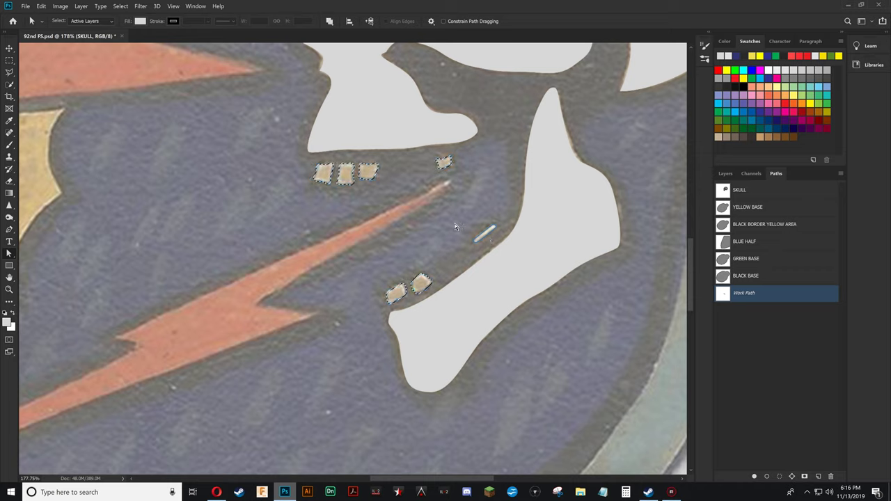
Select the tooth paths and thin tan stroke and make them a selection with no feathering
key(ctrl+d)
mouse_move(771, 294)
mouse_down()
mouse_move(756, 295)
mouse_move(765, 293)
mouse_move(759, 192)
mouse_move(756, 293)
mouse_up()
click(318, 182)
click(351, 187)
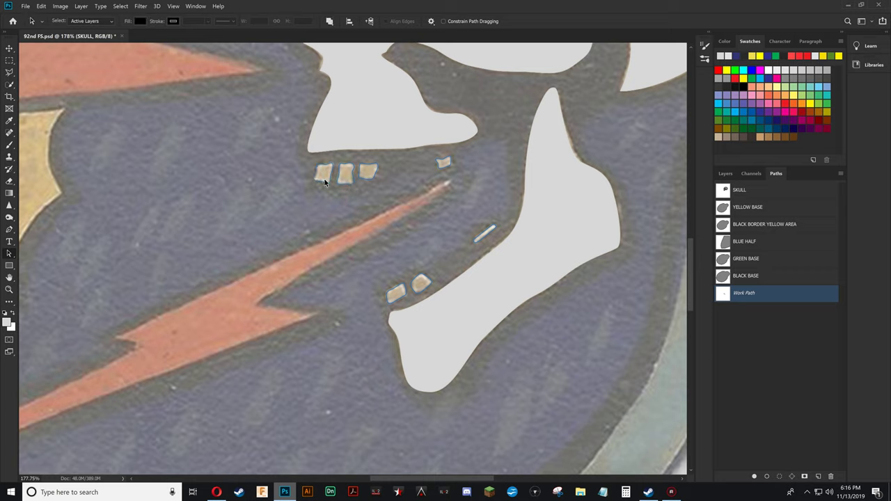
click(325, 182)
shift+click(341, 183)
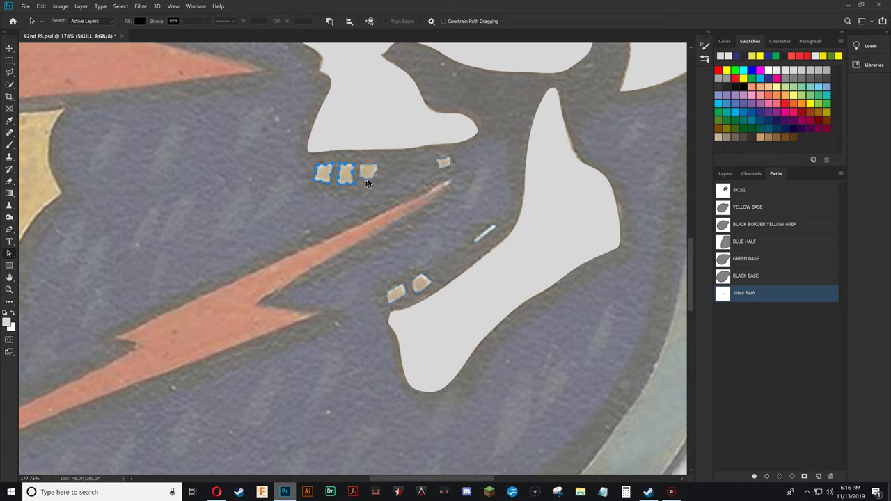
shift+click(444, 164)
shift+click(486, 234)
shift+click(398, 289)
right_click(402, 285)
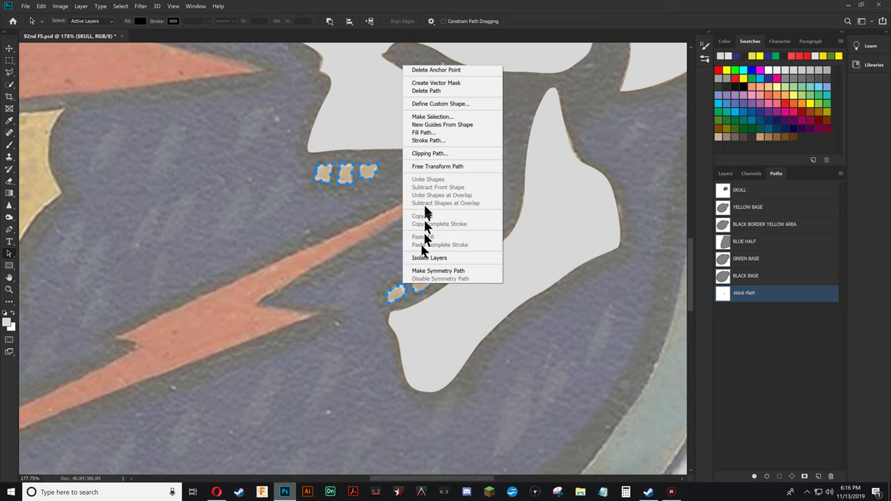
click(433, 117)
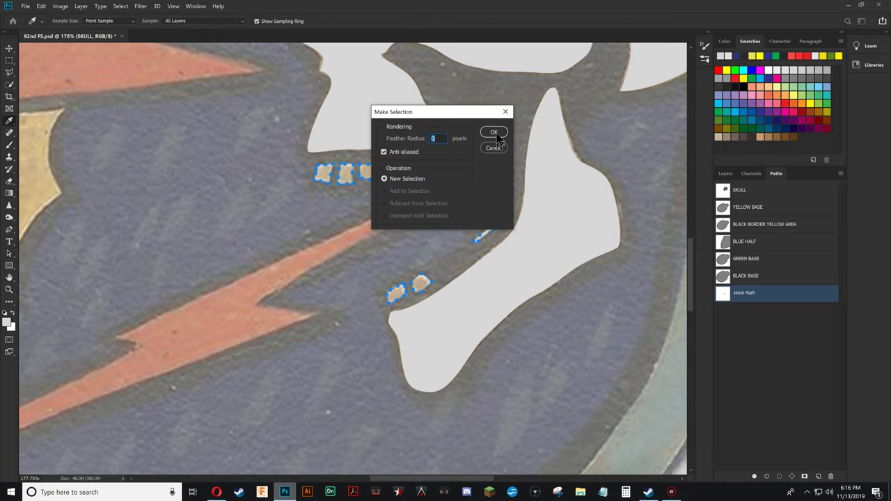
click(493, 132)
Brush the lower teeth white through the inverted selection, undoing a stray grey stroke, then fit the patch on screen
key(b)
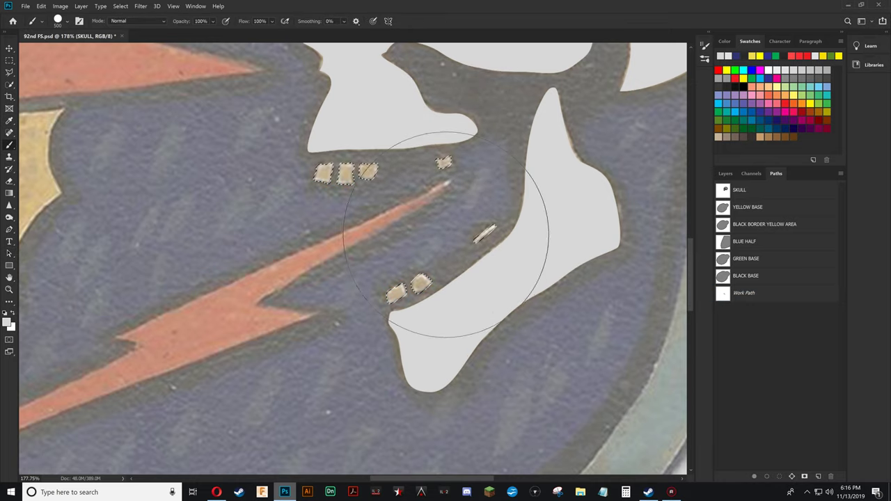
mouse_move(447, 209)
mouse_down()
mouse_move(338, 181)
mouse_move(292, 278)
mouse_up()
click(41, 6)
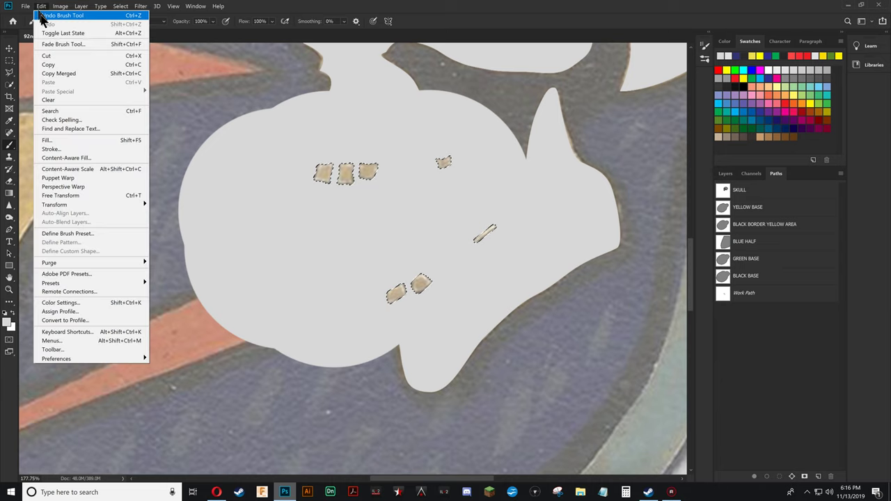
click(56, 16)
click(120, 6)
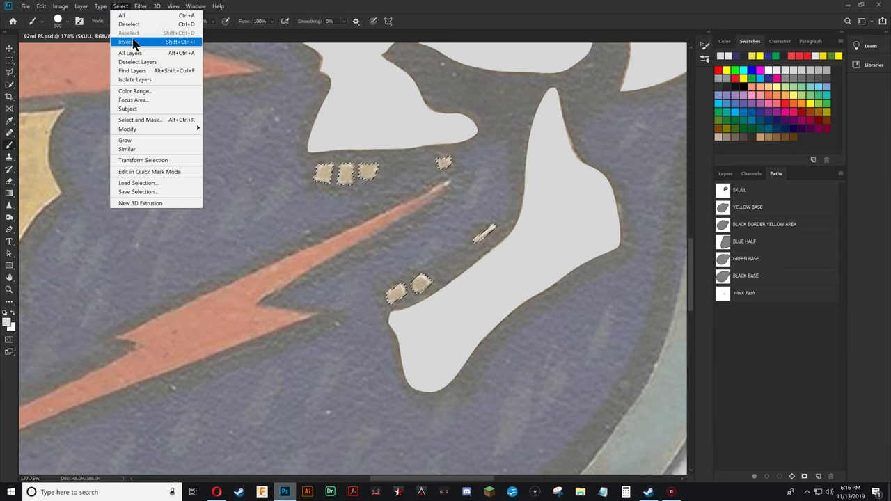
click(133, 39)
drag(278, 202, 421, 279)
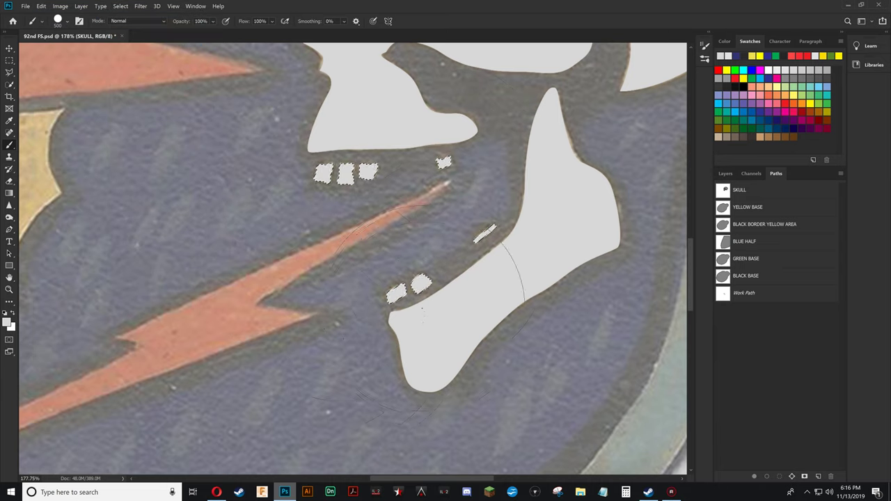
key(ctrl+0)
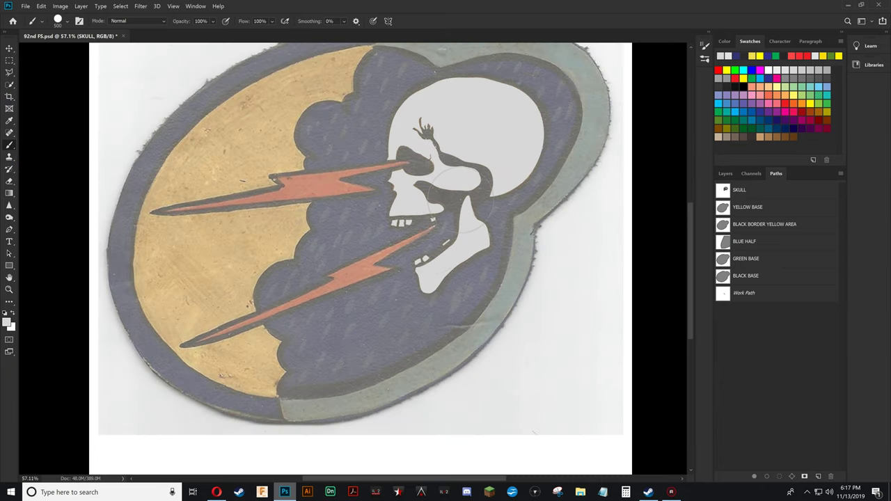
Create a new path, move it to the top of the Paths list and name it RED BOLTS
key(a)
drag(473, 172, 391, 232)
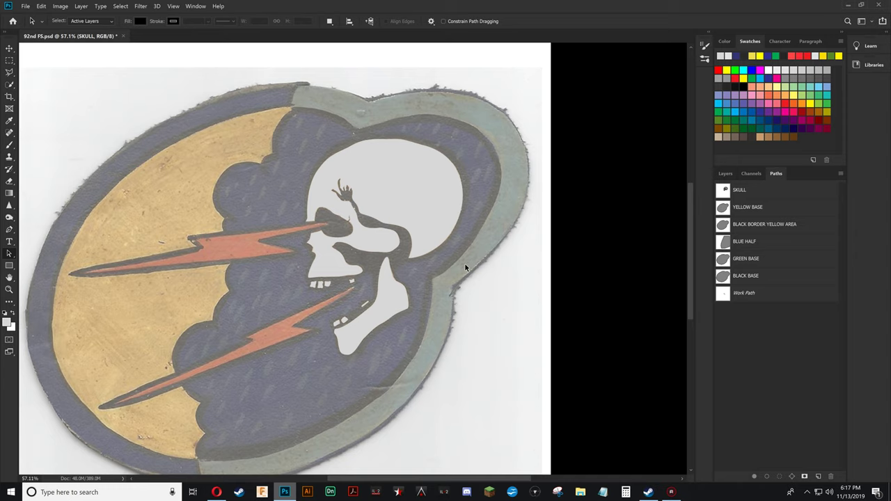
click(10, 73)
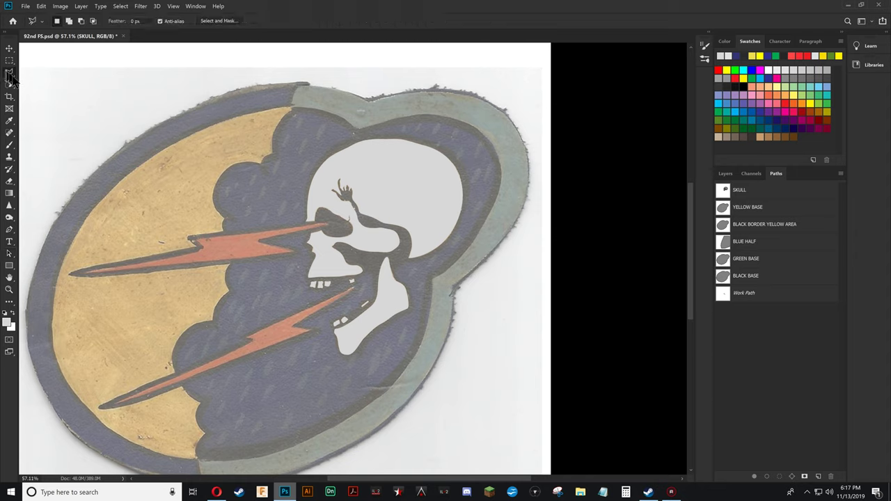
click(760, 191)
click(817, 476)
drag(764, 293, 764, 185)
double_click(739, 190)
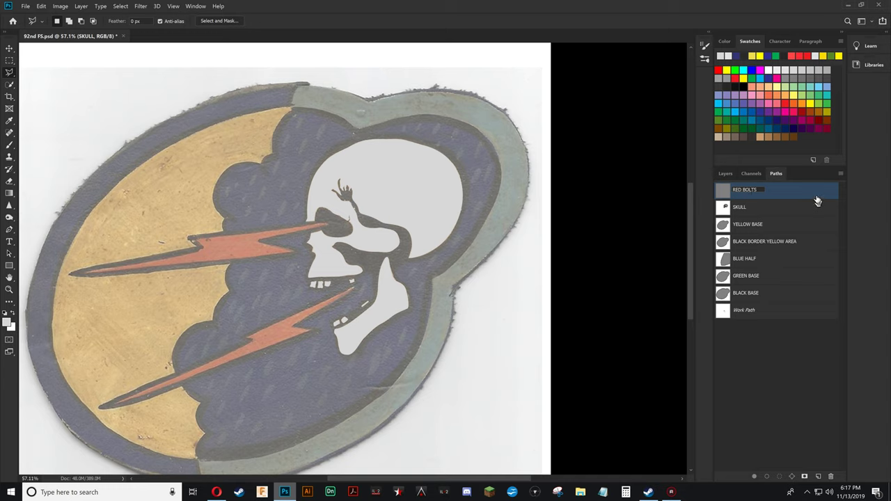
key(Return)
Add a new empty layer named RED BOLTS above the SKULL layer
click(725, 174)
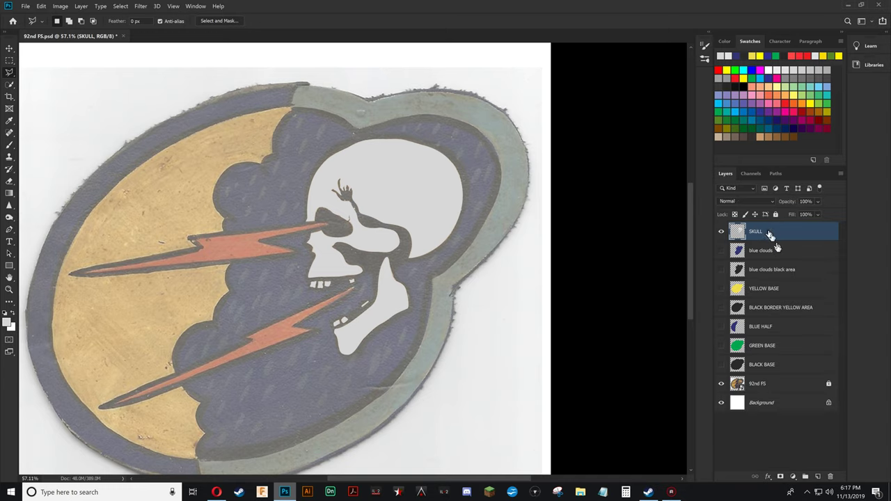
click(818, 476)
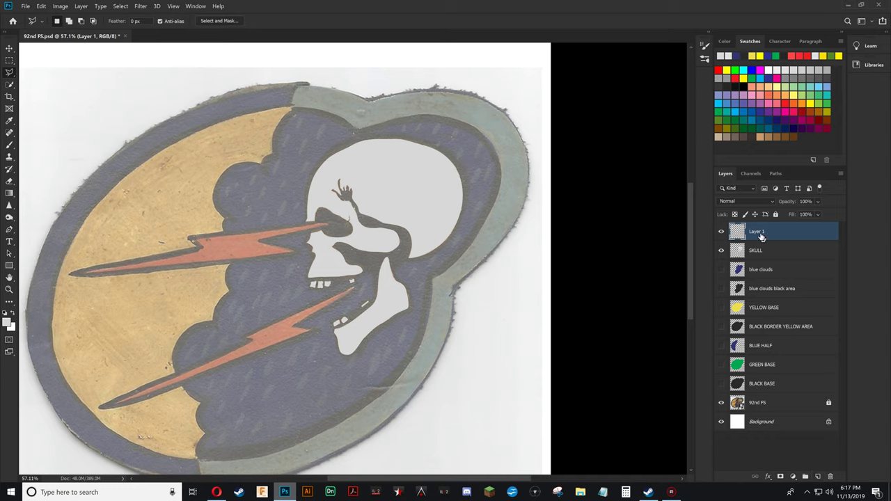
double_click(756, 232)
text(RED BOLTS)
key(Return)
Trace the upper red bolt as a Polygonal Lasso selection
click(331, 224)
click(193, 238)
click(206, 257)
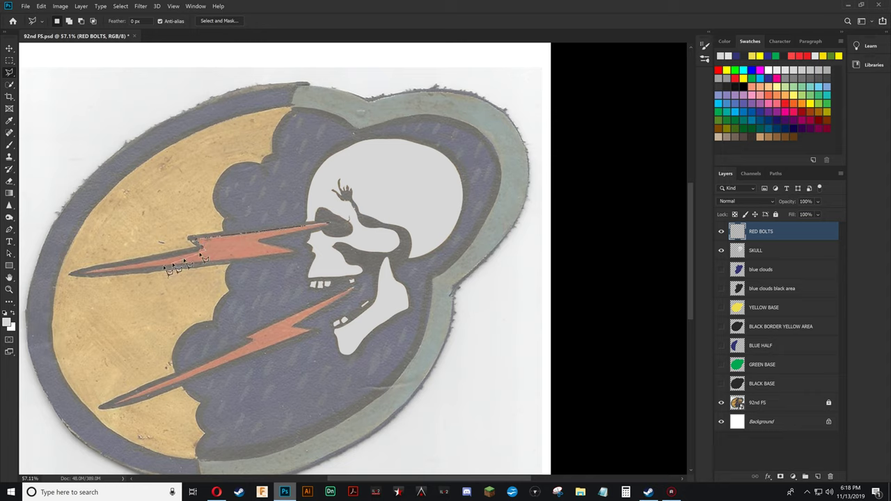
click(79, 275)
click(293, 258)
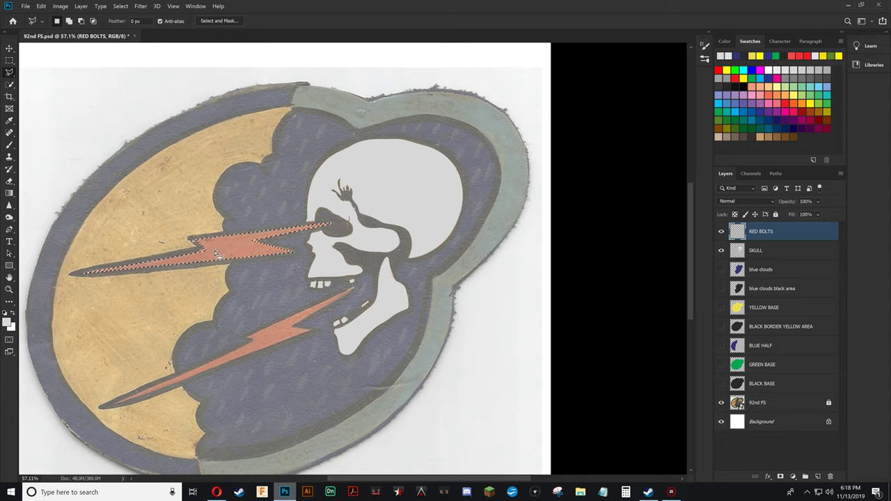
Set the foreground colour to red #d84d4d
click(795, 56)
click(12, 314)
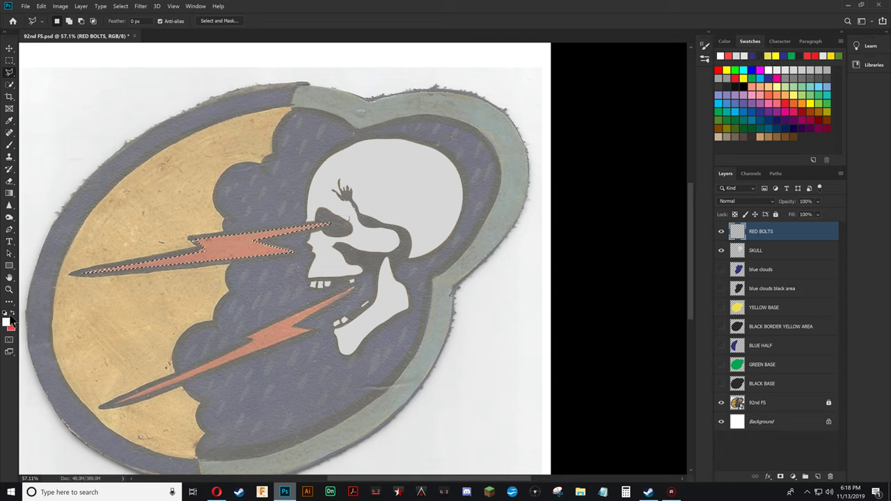
click(9, 323)
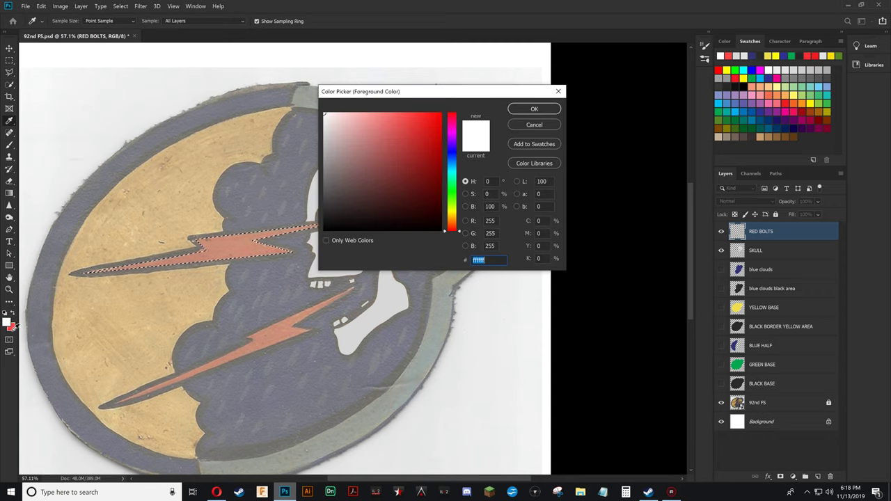
click(534, 125)
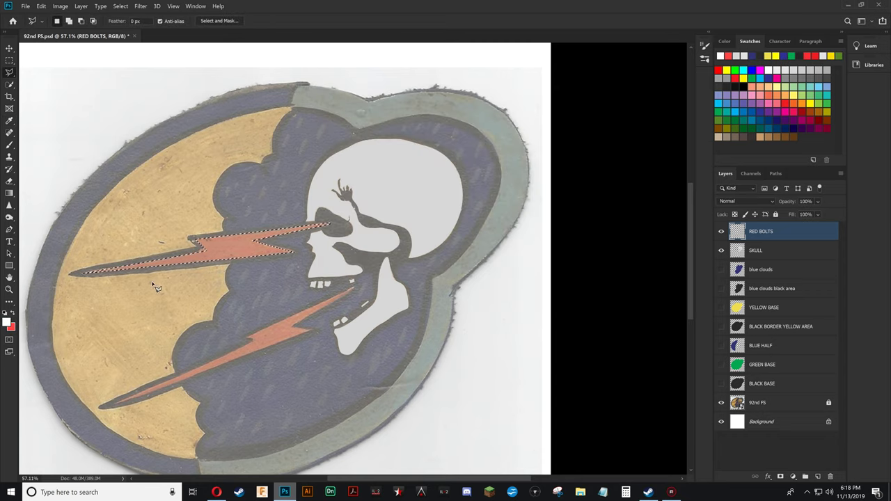
key(x)
click(9, 322)
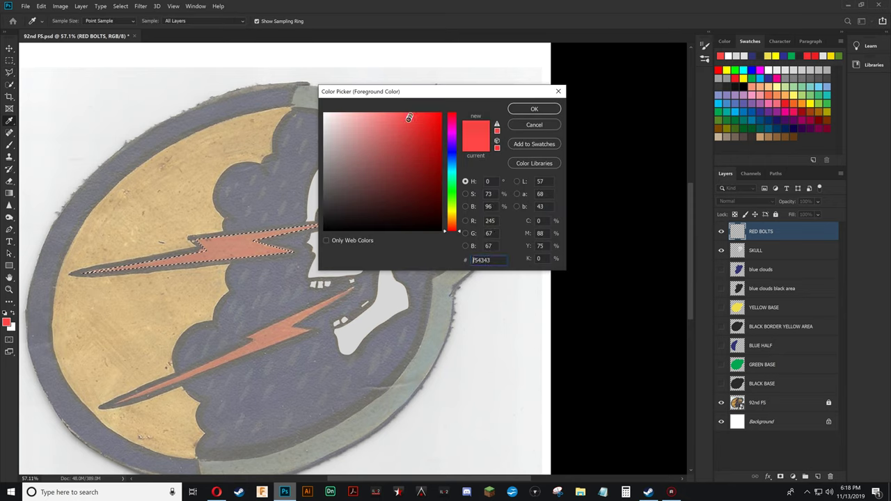
drag(409, 118, 399, 130)
click(533, 108)
key(l)
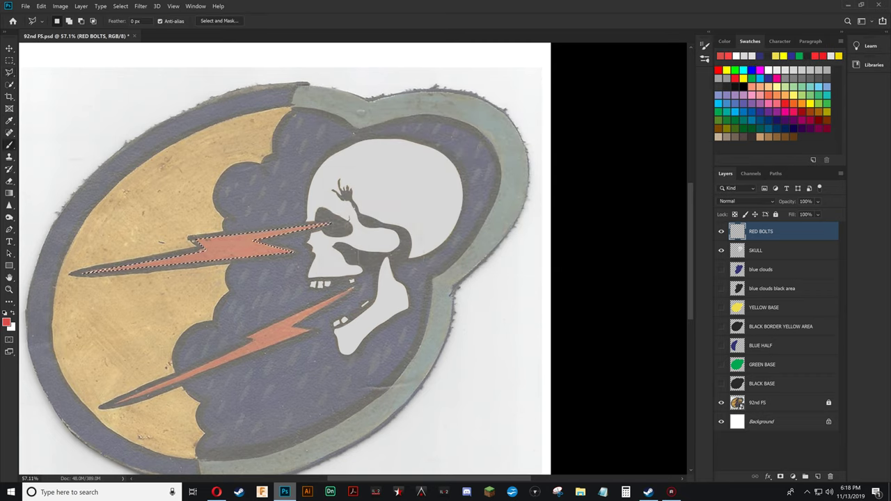
Brush red over the selected upper bolt, then deselect
key(b)
drag(327, 251, 265, 252)
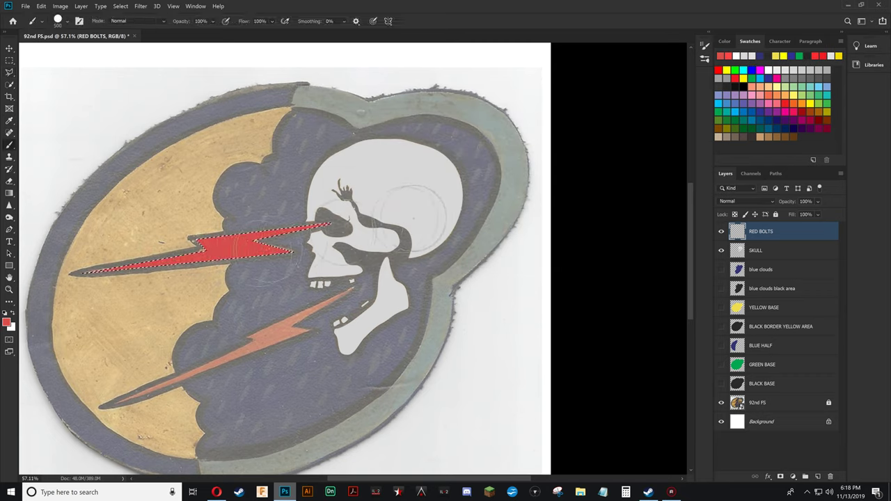
key(w)
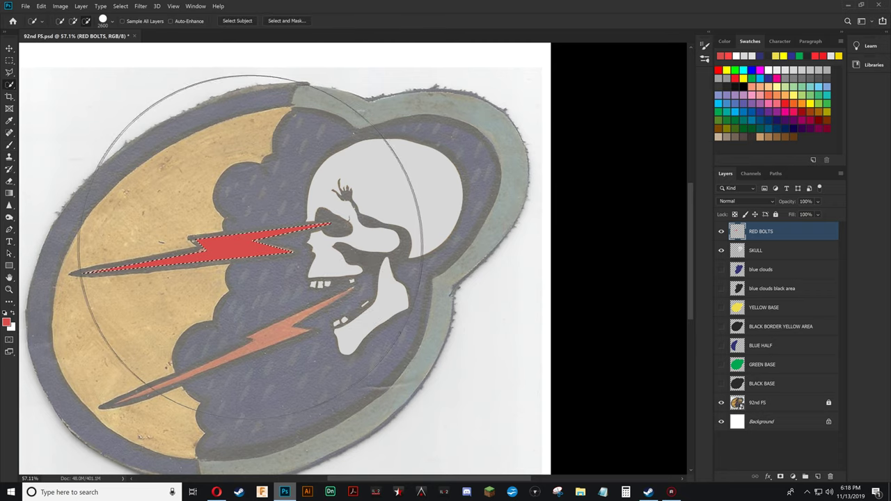
key(ctrl+d)
key(l)
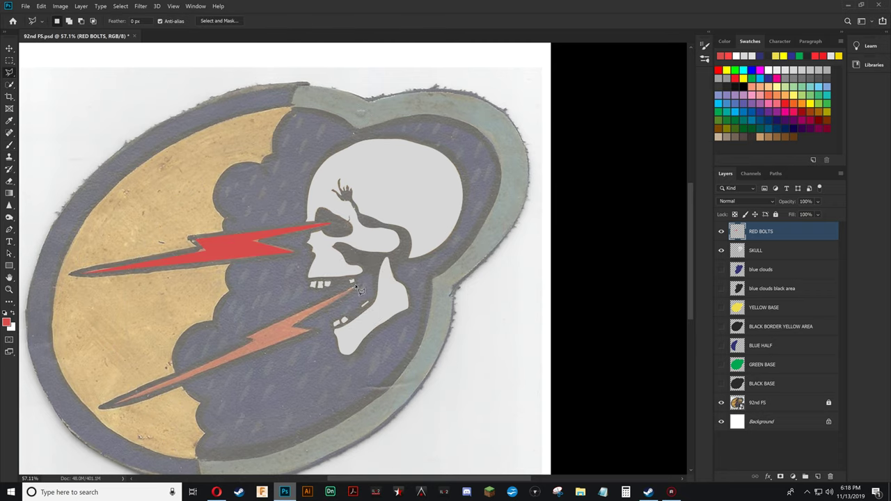
Lasso the lower bolt, paint it red and deselect
mouse_move(356, 285)
mouse_down()
mouse_move(245, 334)
mouse_move(247, 341)
mouse_up()
mouse_move(259, 345)
mouse_down()
mouse_move(232, 366)
mouse_move(115, 411)
mouse_move(292, 355)
mouse_move(315, 329)
mouse_move(297, 331)
mouse_move(359, 295)
mouse_up()
drag(357, 288, 139, 390)
key(b)
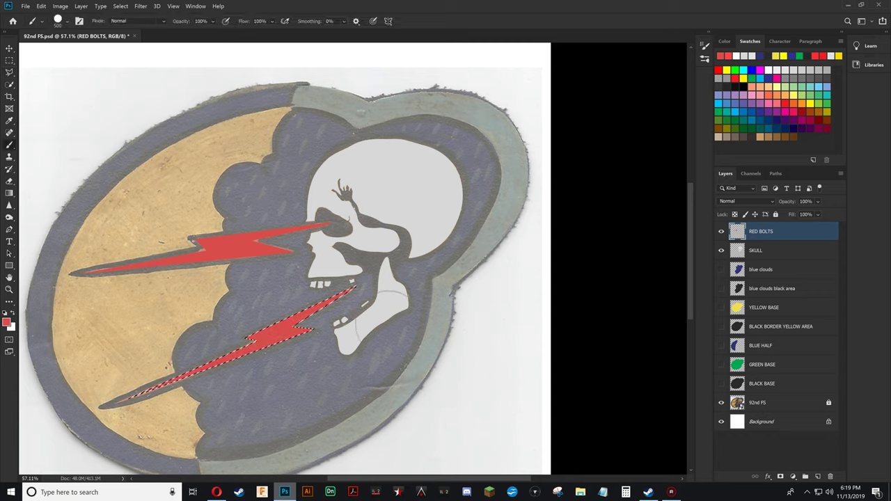
key(w)
key(ctrl+d)
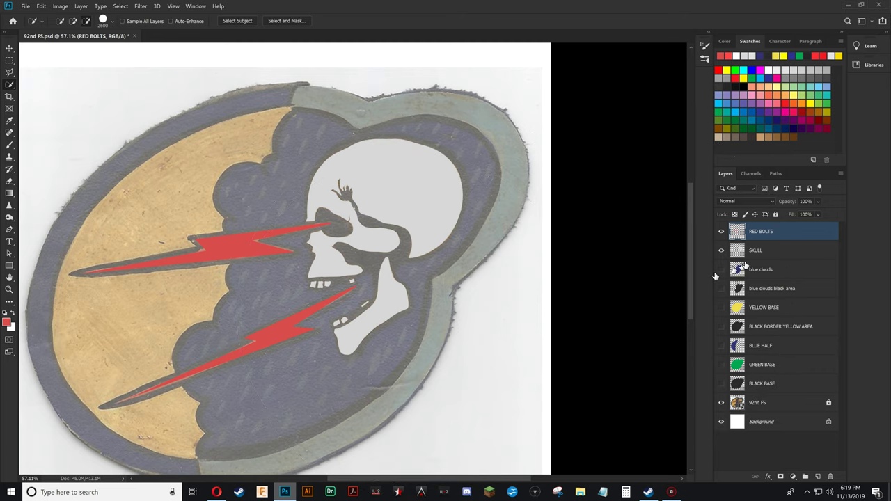
Add a new layer named SKULL & BOLTS BLACK AREA above blue clouds
click(778, 270)
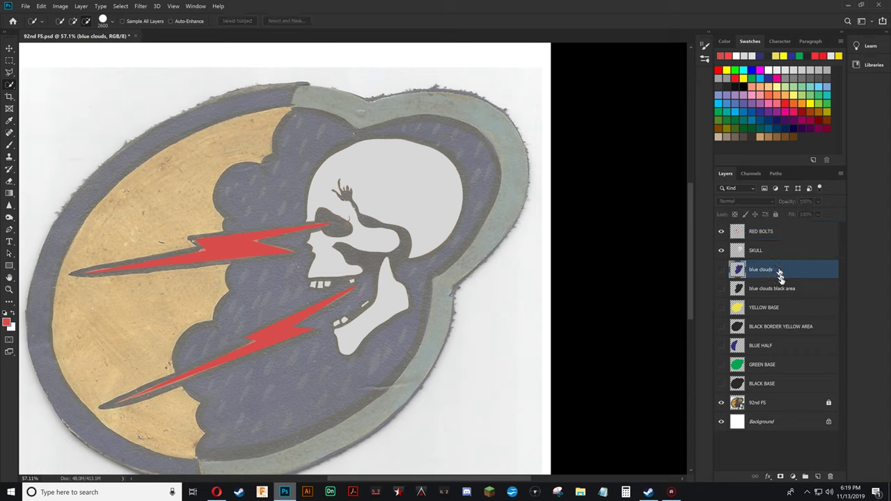
click(818, 477)
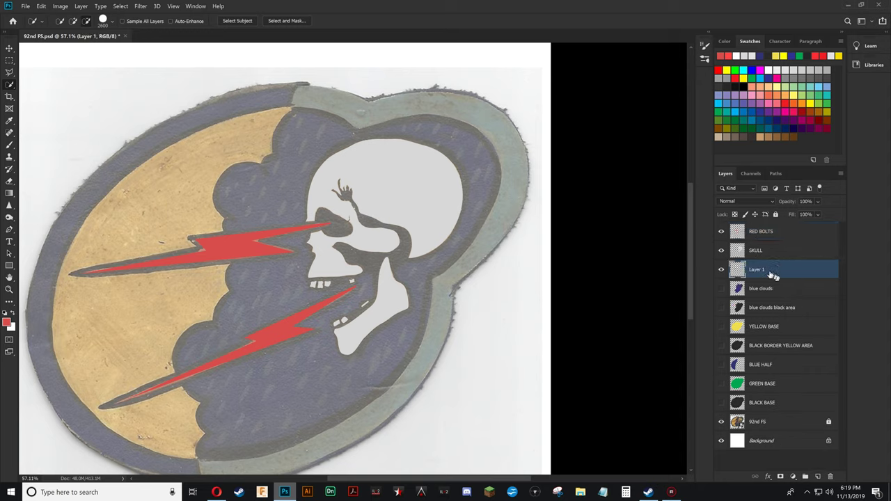
double_click(764, 269)
text(SKULL & BOLTS BLACK AREA)
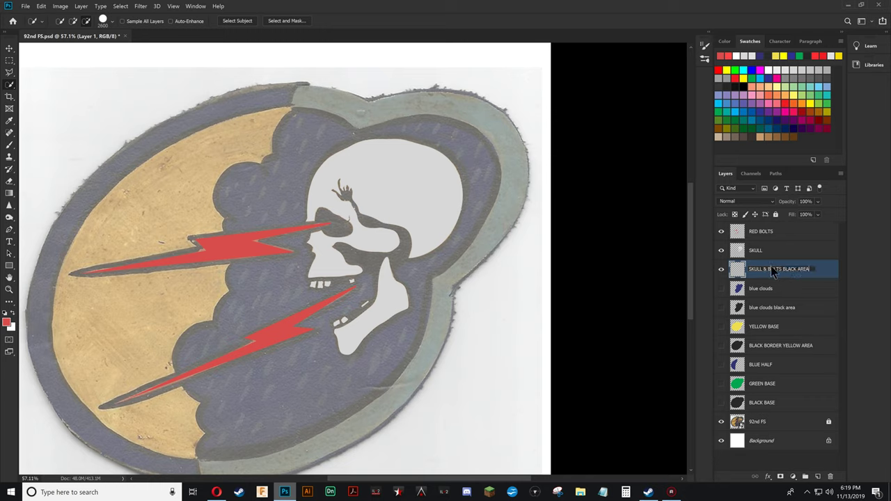
click(778, 288)
click(784, 270)
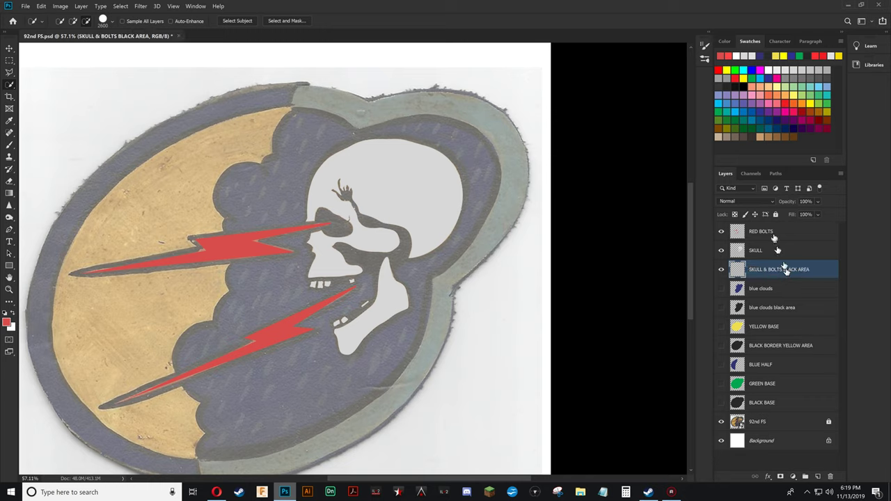
Create a new empty path and delete the RED BOLTS path
click(775, 174)
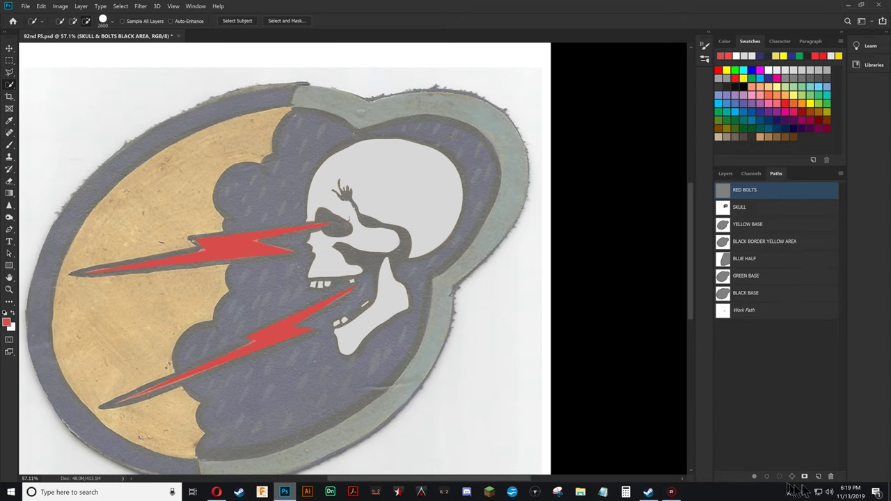
click(818, 476)
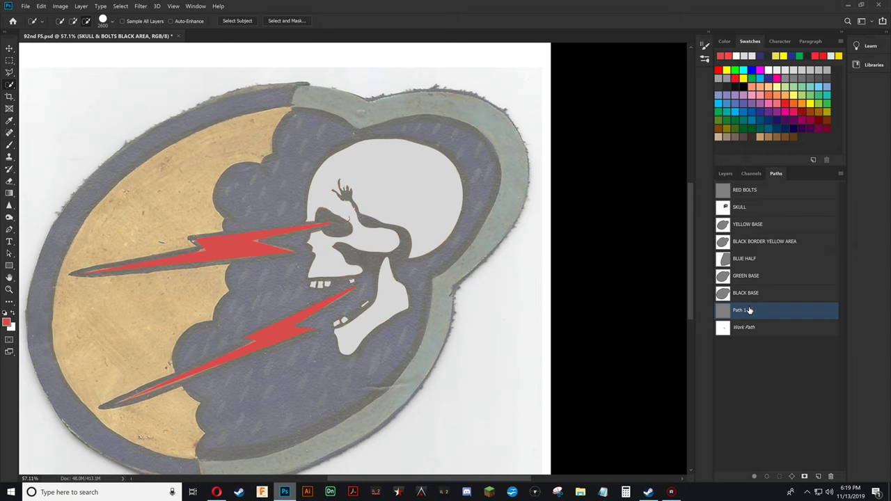
click(760, 195)
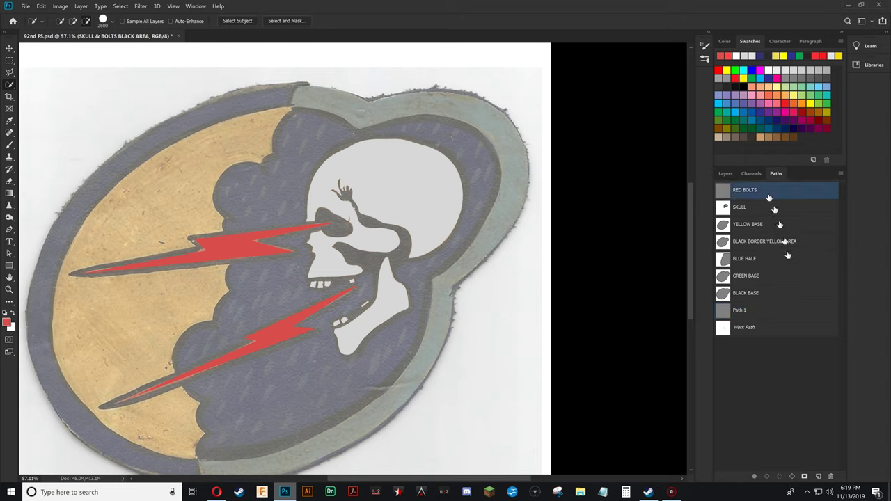
click(830, 477)
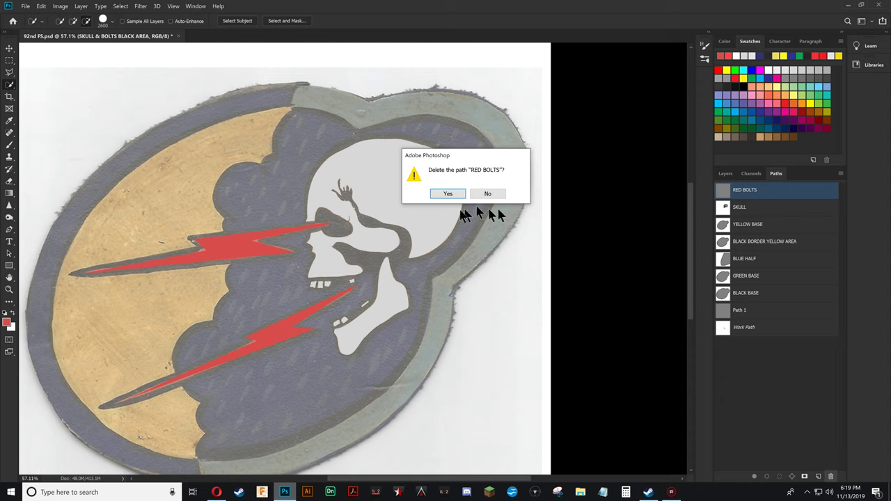
click(451, 196)
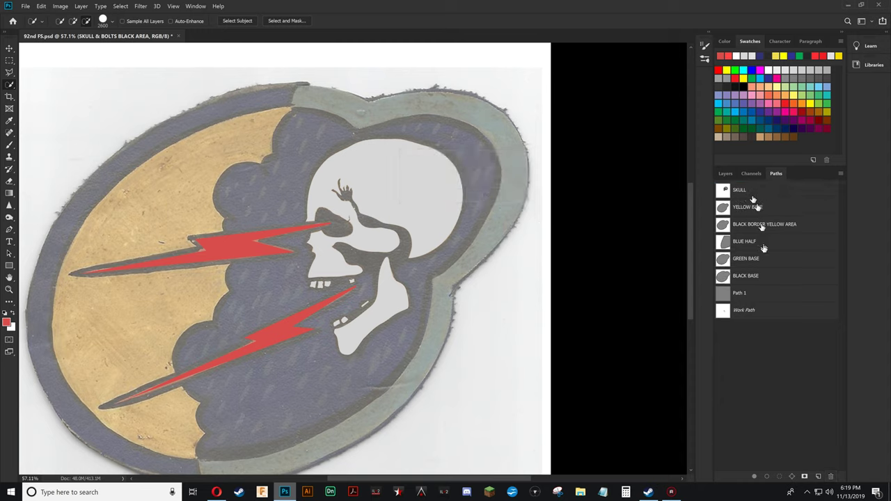
Name the new path SKULL & BOLTS BLACK AREA, fixing the typo, then return to Layers
double_click(739, 293)
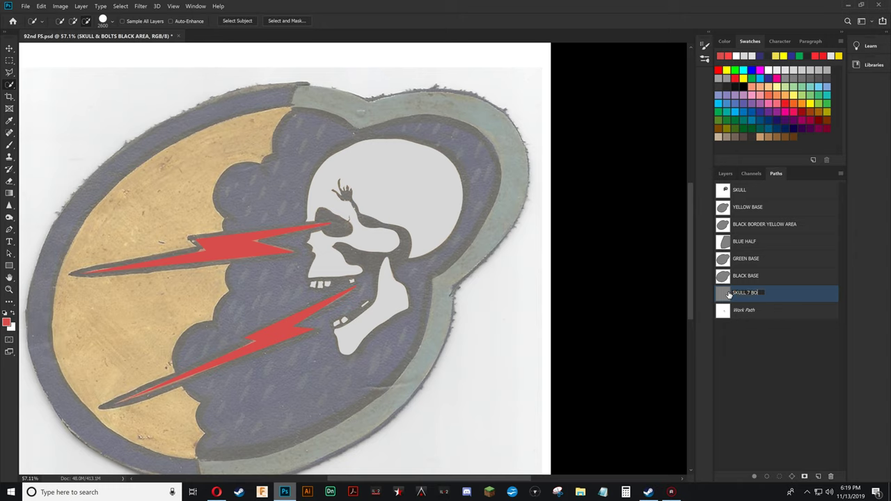
text(SKULL 7 BOLTS BLACK AREA)
click(750, 293)
key(BackSpace)
text(&)
click(783, 311)
click(805, 293)
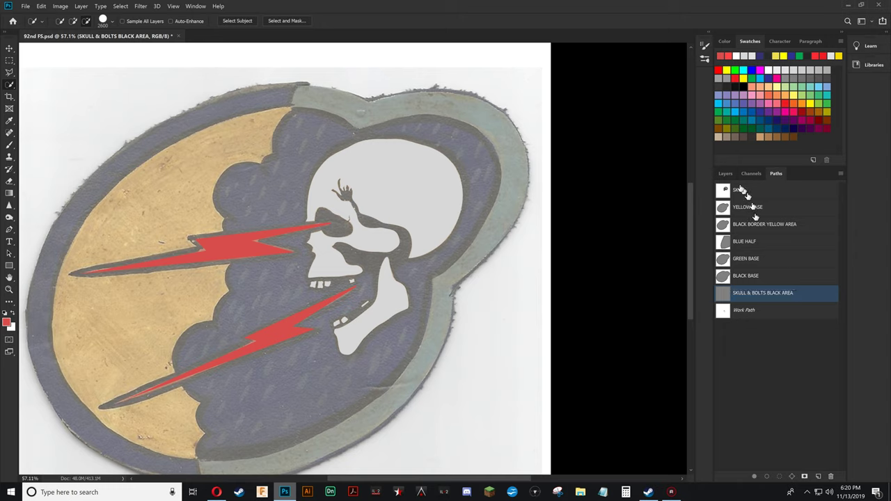
click(726, 174)
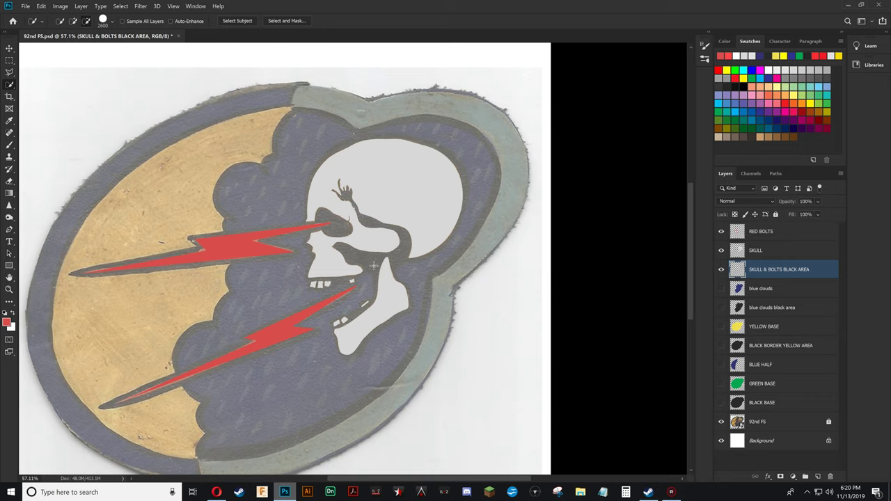
Undo an accidental move of the whole outline path and deselect it
key(p)
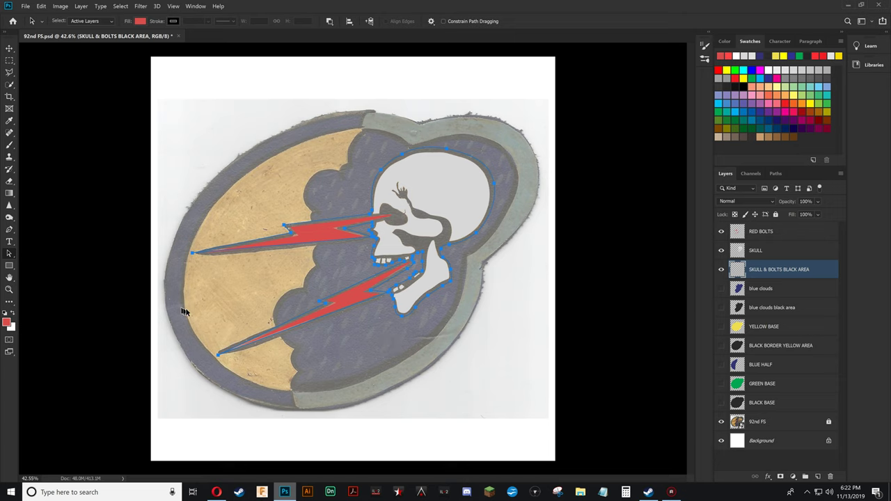
scroll(195, 313, up, 2)
scroll(207, 318, up, 2)
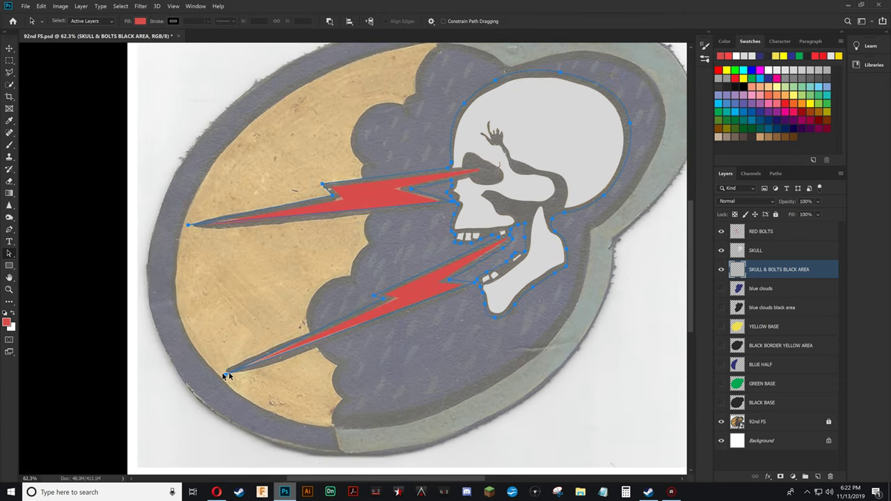
drag(226, 376, 226, 378)
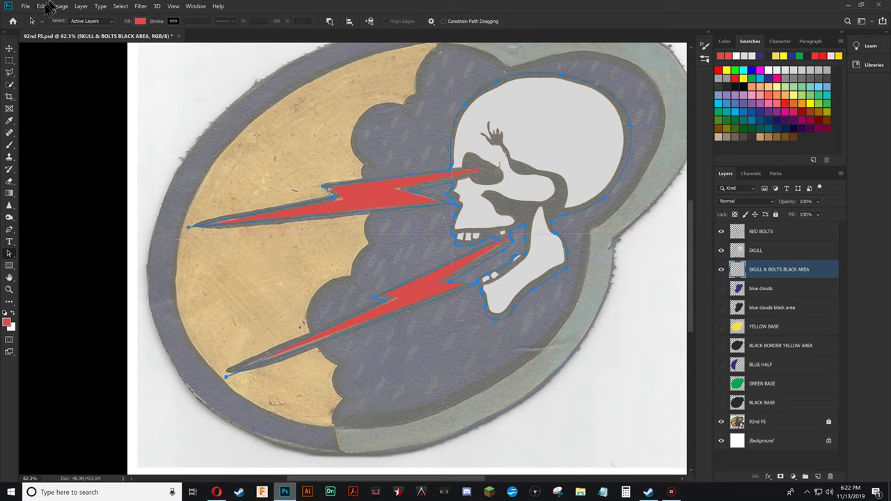
click(41, 5)
click(47, 16)
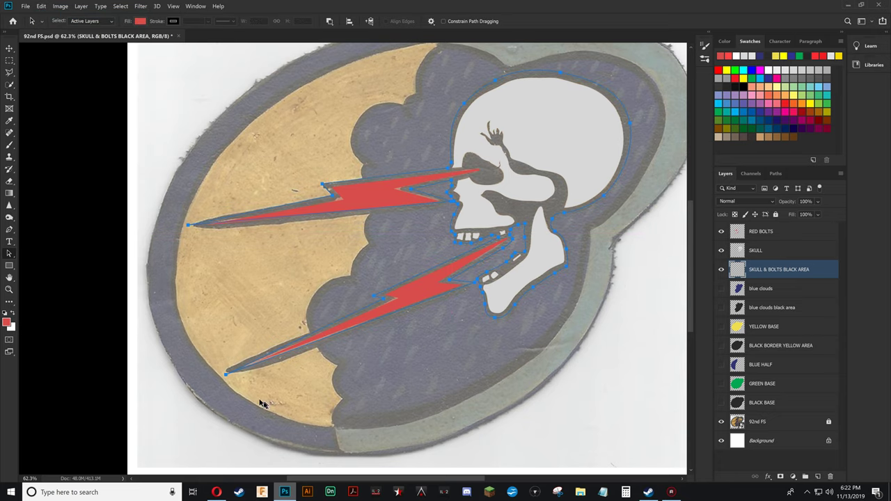
click(229, 381)
Nudge the lower and upper bolt tip anchors onto the black outline
click(8, 255)
click(49, 255)
ctrl+click(224, 376)
drag(225, 377, 225, 375)
drag(226, 376, 228, 376)
click(187, 226)
drag(187, 227, 187, 228)
Pull the upper bolt's tip slightly left and adjust its notch anchor
click(410, 192)
scroll(596, 278, up, 3)
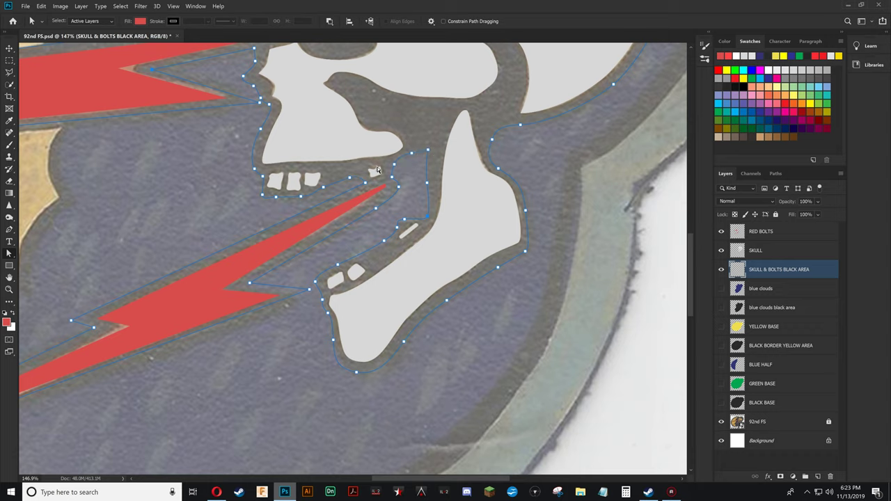
drag(392, 182, 448, 274)
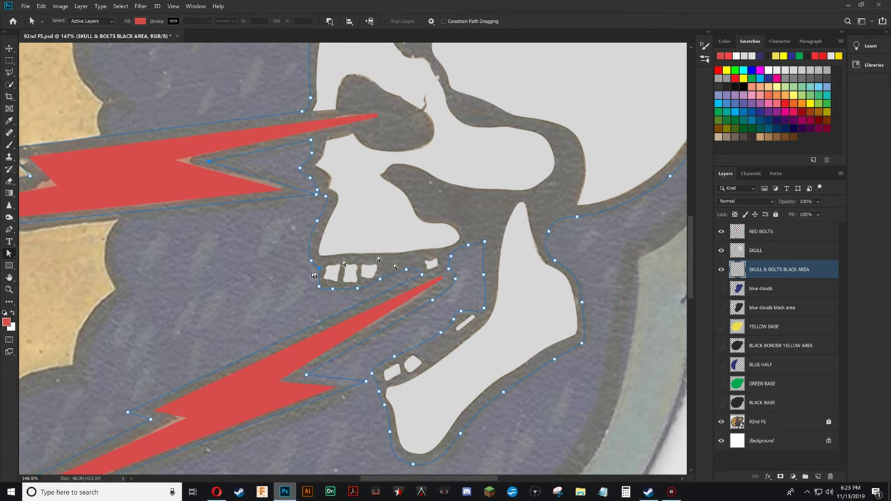
drag(290, 338, 468, 316)
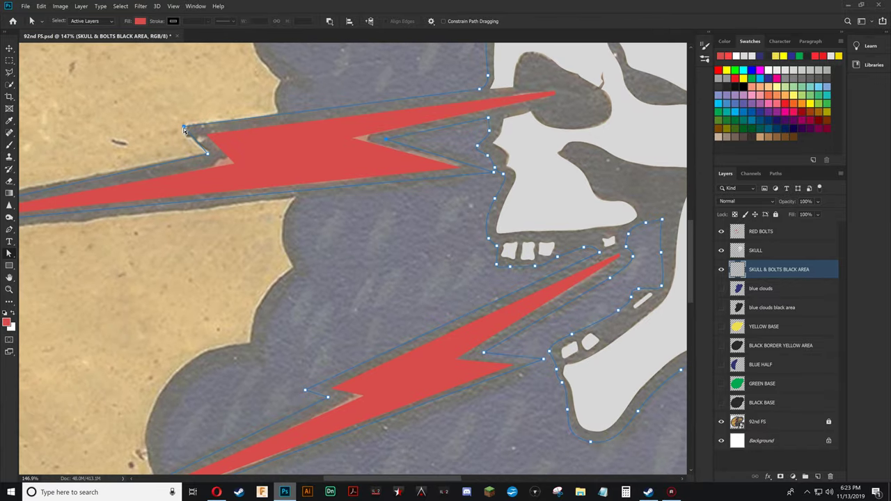
drag(183, 129, 177, 127)
drag(207, 154, 209, 155)
Turn the outline path into a selection, fit the view, and undo a misplaced black stroke
right_click(177, 129)
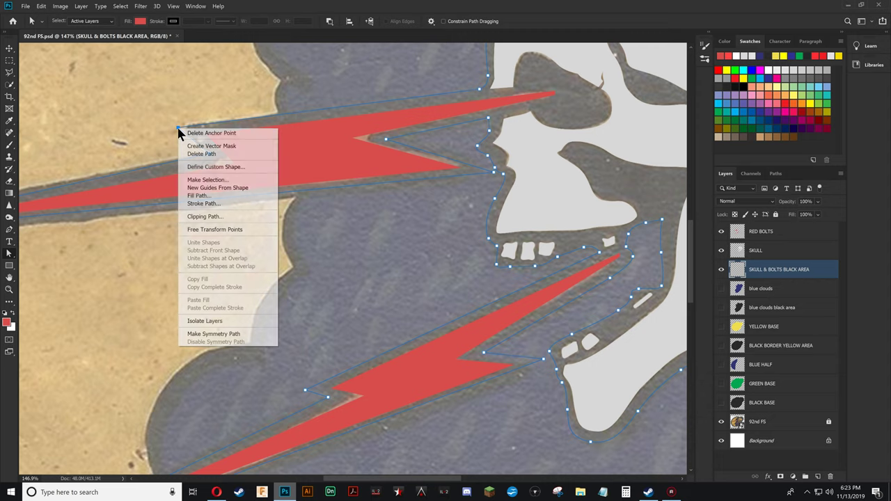
click(206, 180)
click(492, 133)
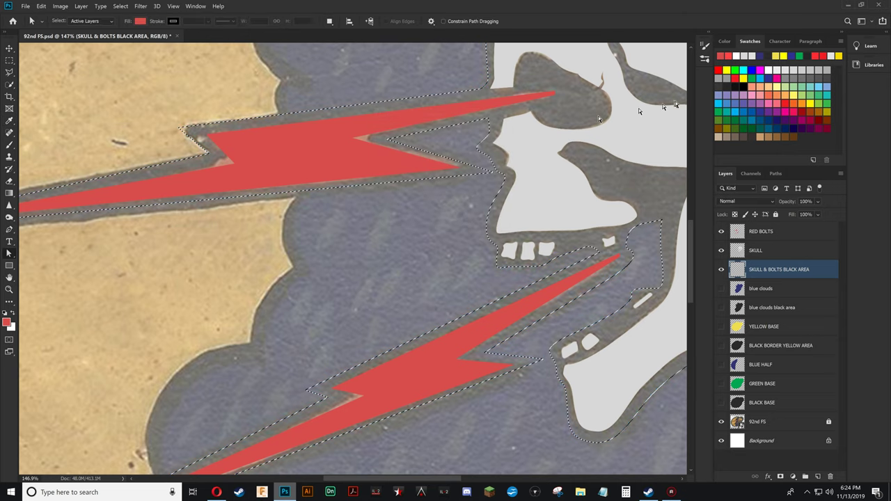
click(536, 140)
key(ctrl+0)
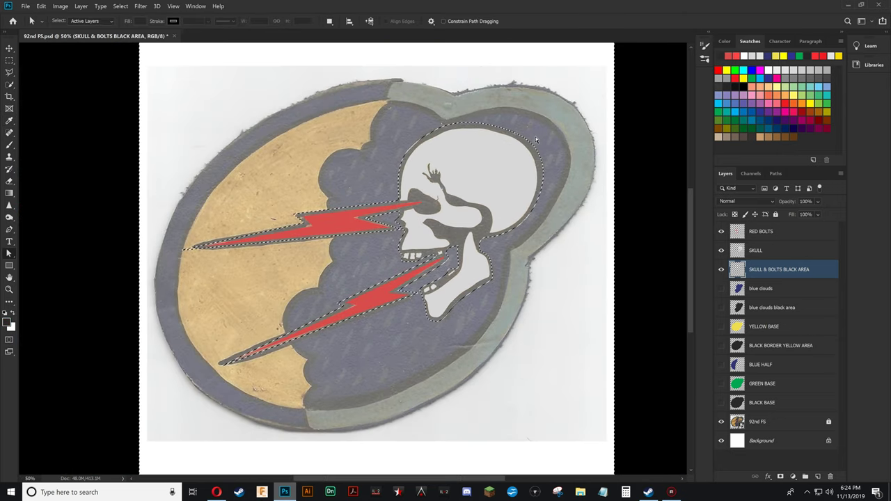
key(b)
mouse_move(536, 136)
mouse_down()
mouse_move(550, 160)
mouse_move(477, 111)
mouse_move(428, 129)
mouse_up()
click(41, 7)
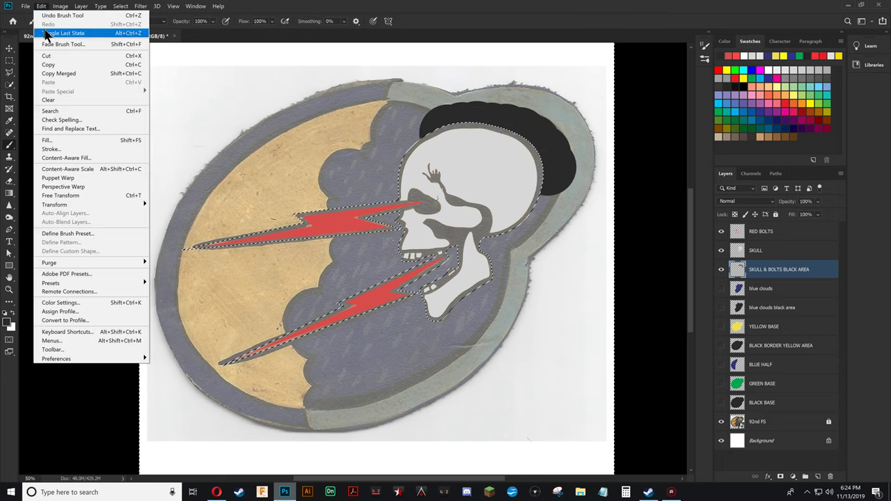
click(47, 34)
Invert the selection, paint the black outline around skull and bolts, then deselect
click(140, 7)
mouse_move(123, 8)
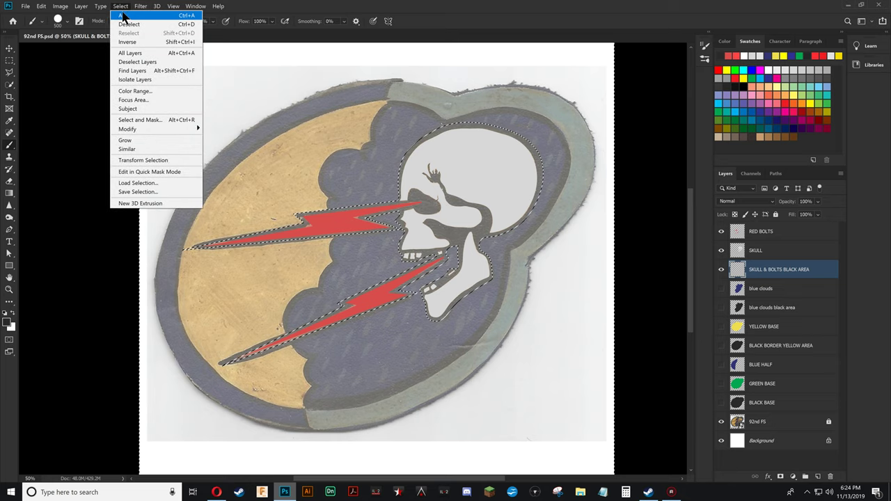
click(127, 42)
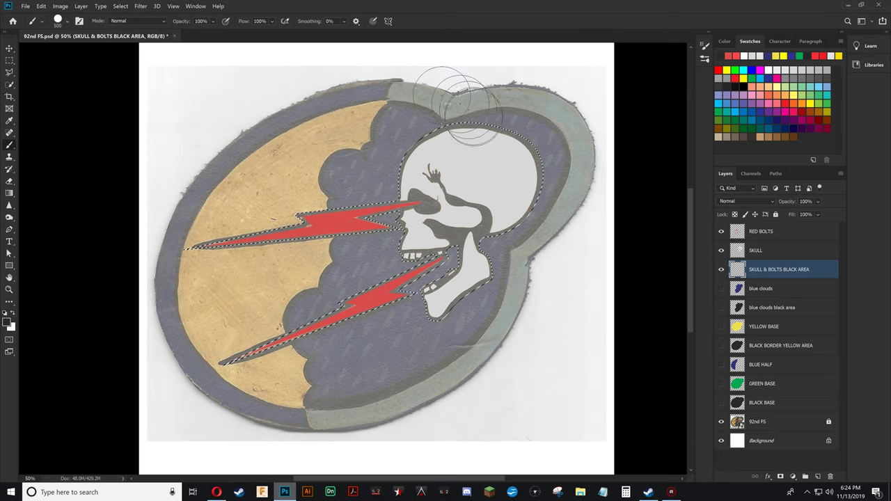
mouse_move(487, 124)
mouse_down()
mouse_move(511, 142)
mouse_move(463, 167)
mouse_move(470, 223)
mouse_move(529, 185)
mouse_move(479, 282)
mouse_move(483, 214)
mouse_move(439, 205)
mouse_move(435, 215)
mouse_move(351, 219)
mouse_up()
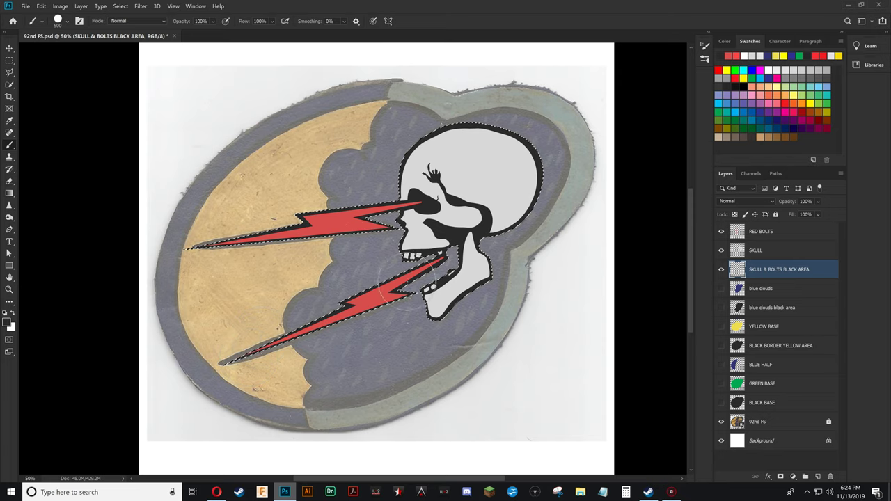
key(a)
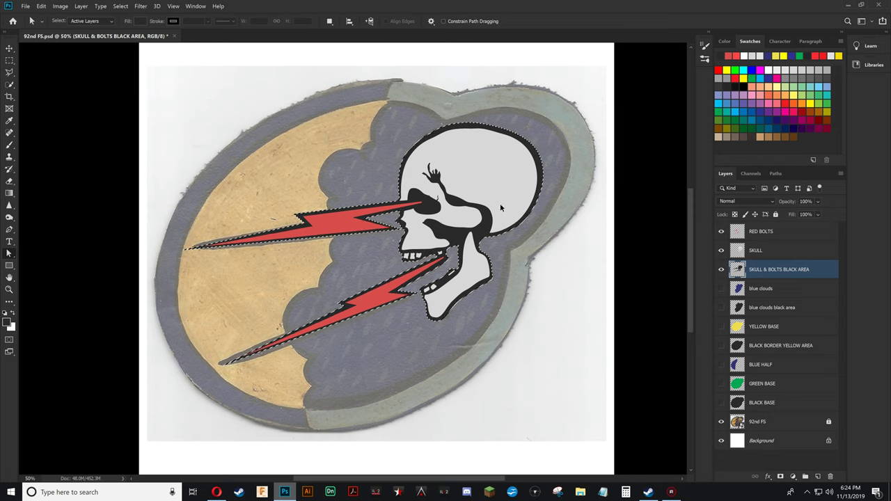
key(ctrl+d)
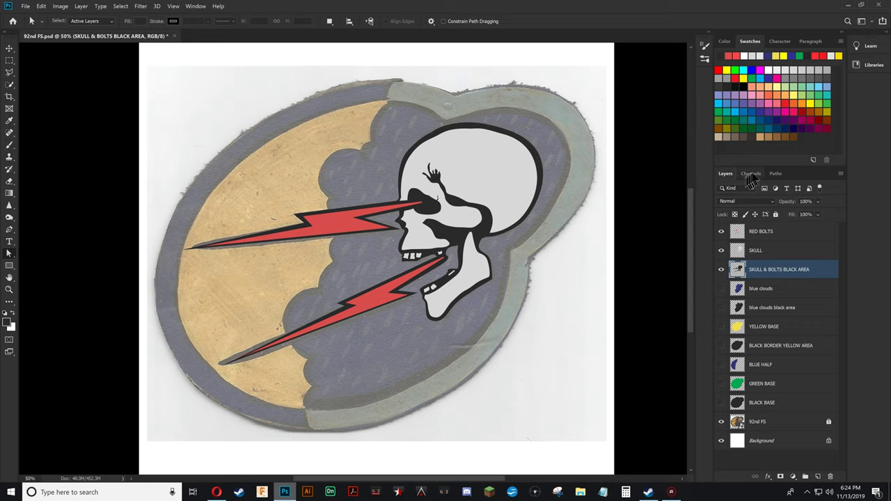
Show the SKULL & BOLTS BLACK AREA path and pull curve handles from the lower bolt's tip
click(774, 174)
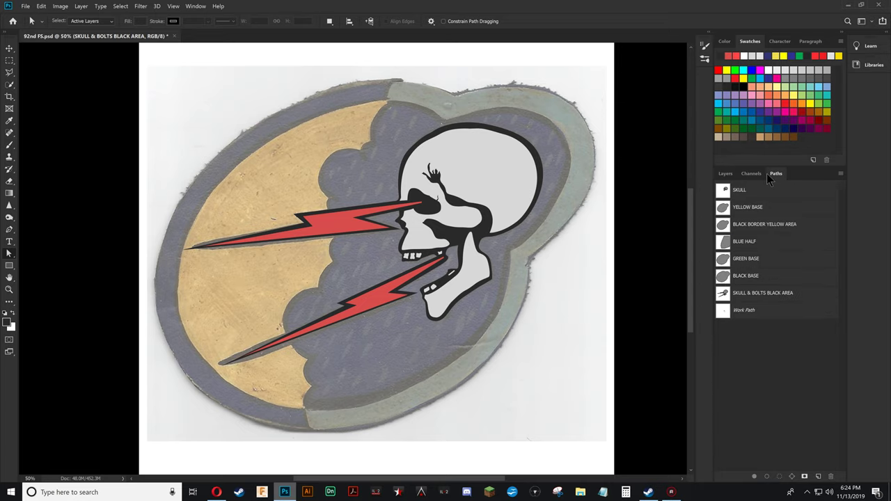
click(769, 298)
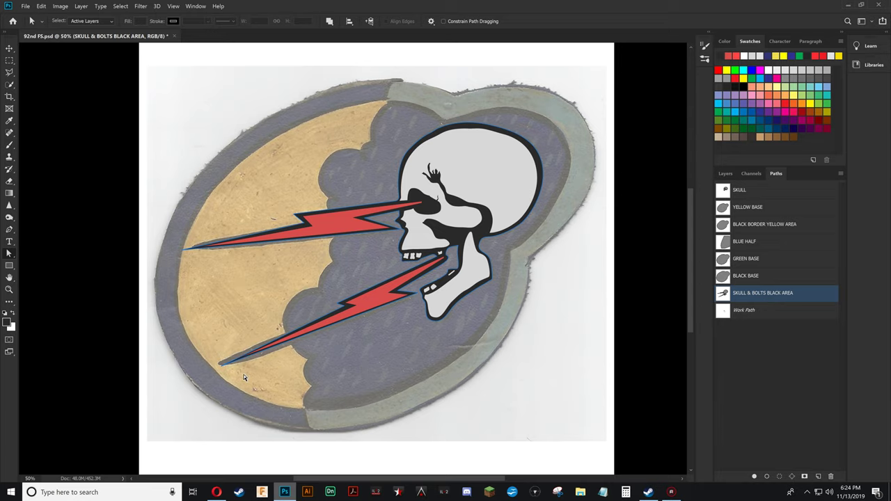
scroll(244, 378, up, 10)
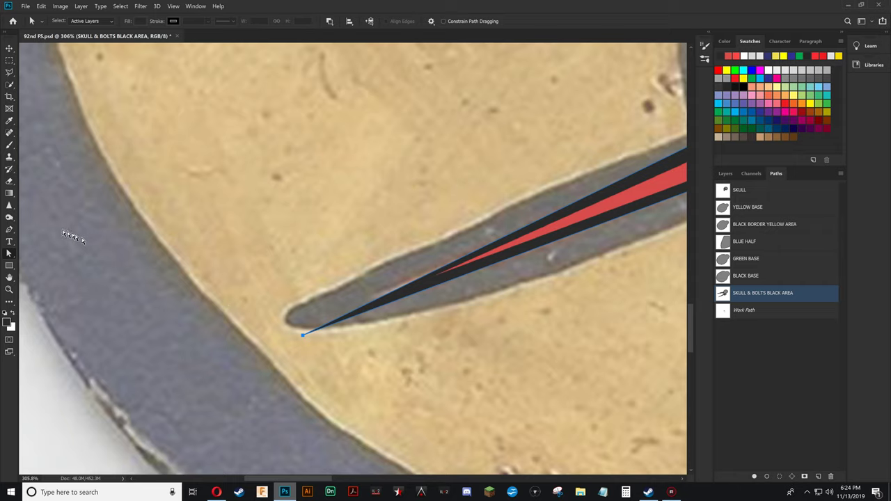
drag(9, 230, 42, 277)
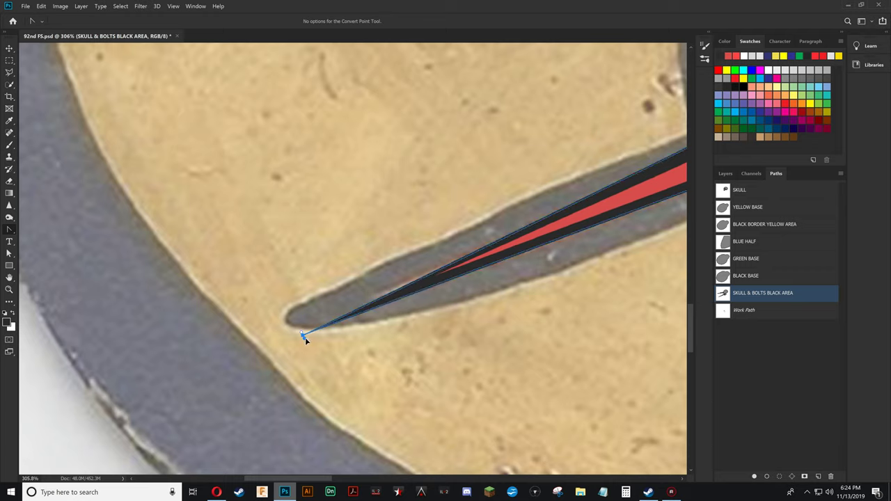
drag(303, 336, 297, 325)
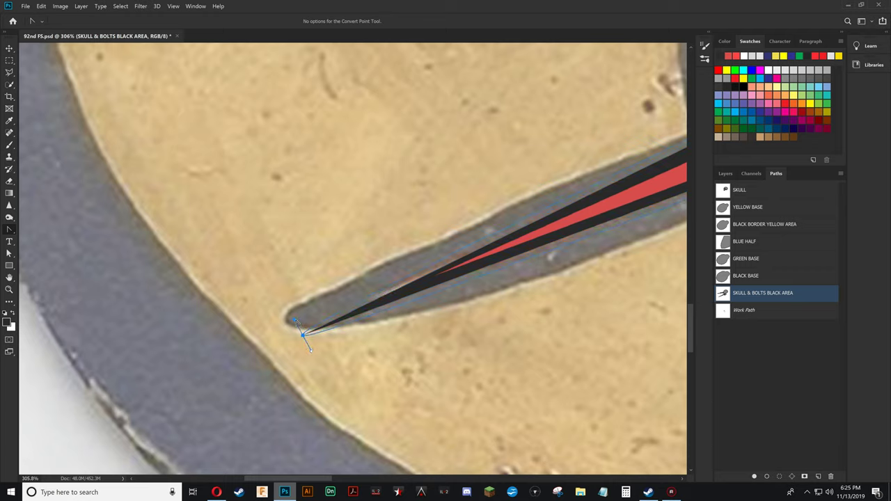
drag(295, 321, 297, 317)
Reshape the remaining bolt tip and notch anchors near the skull and jaw
drag(312, 169, 386, 414)
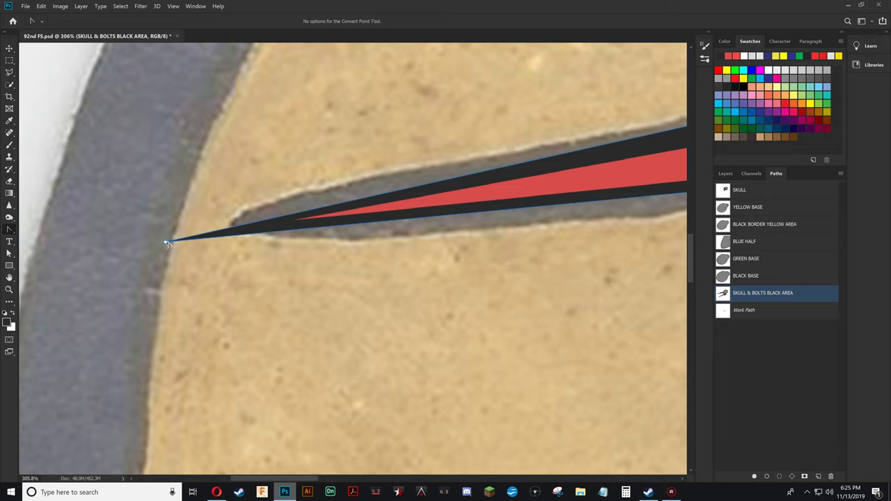
drag(167, 242, 164, 224)
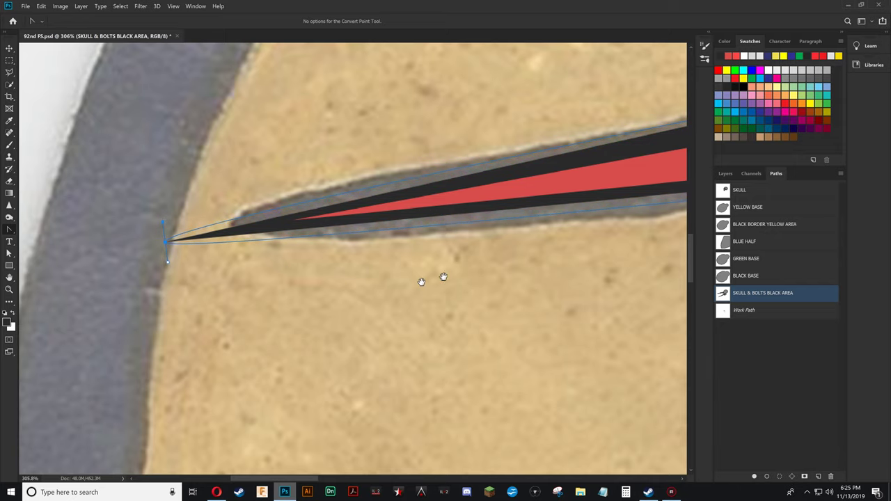
drag(431, 279, 318, 277)
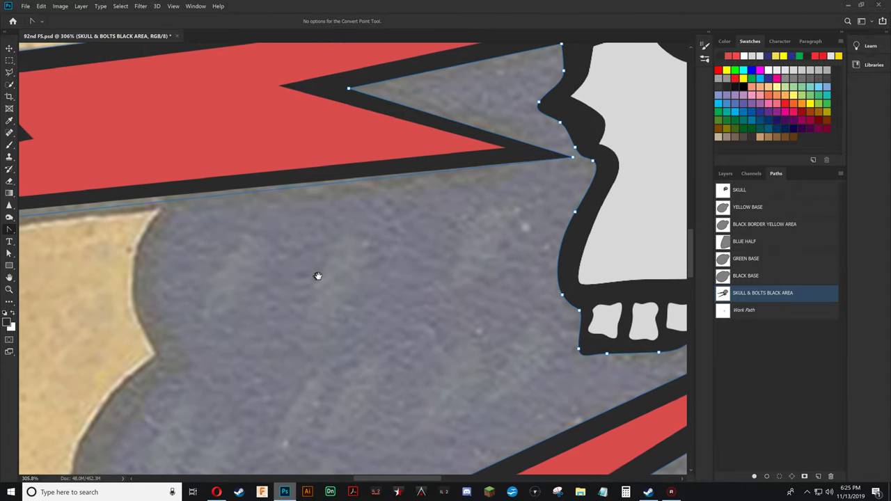
click(575, 159)
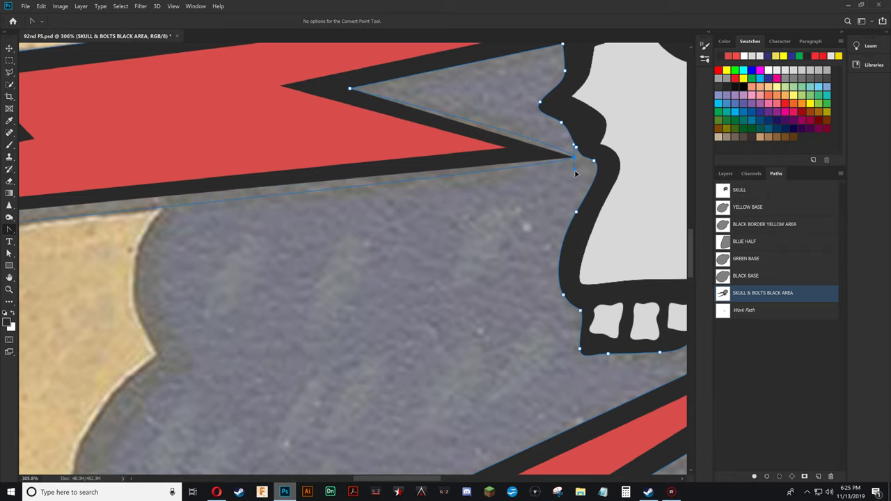
drag(551, 258, 438, 222)
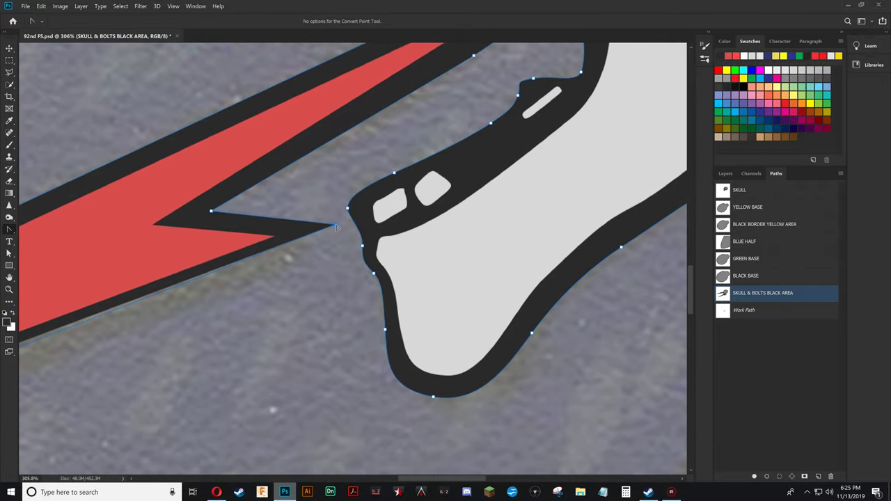
drag(335, 226, 337, 231)
key(a)
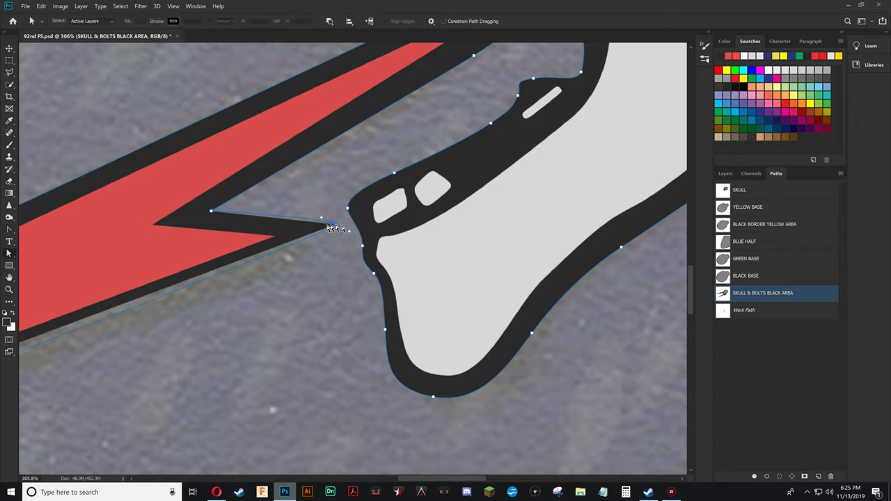
right_click(335, 226)
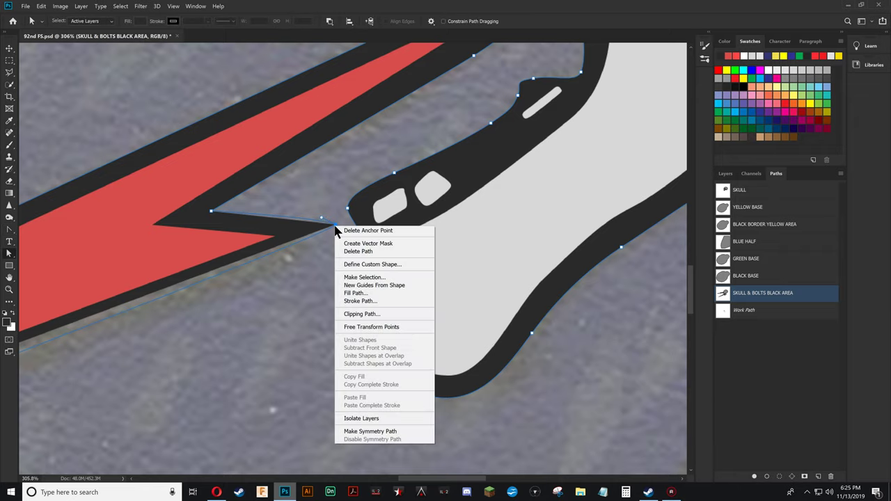
click(362, 278)
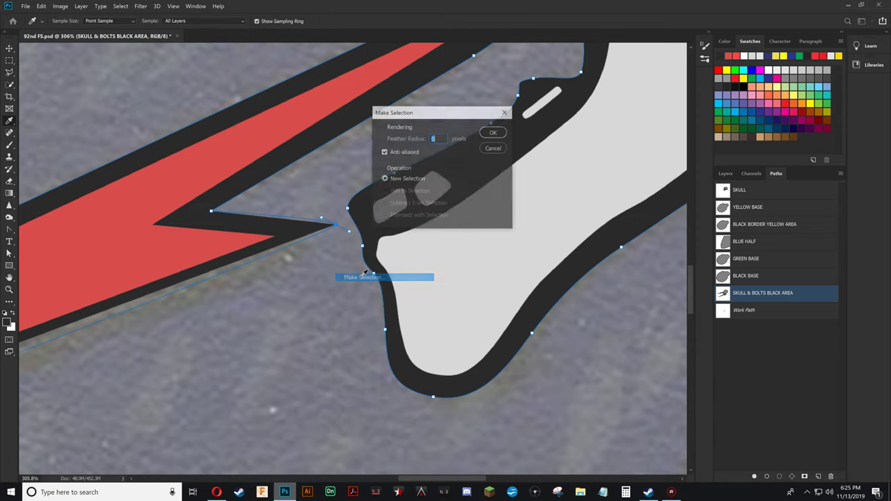
click(491, 132)
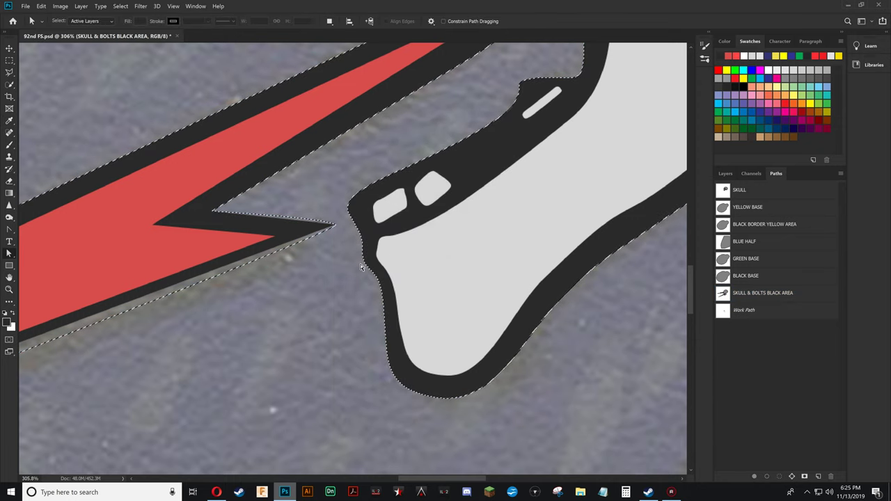
key(b)
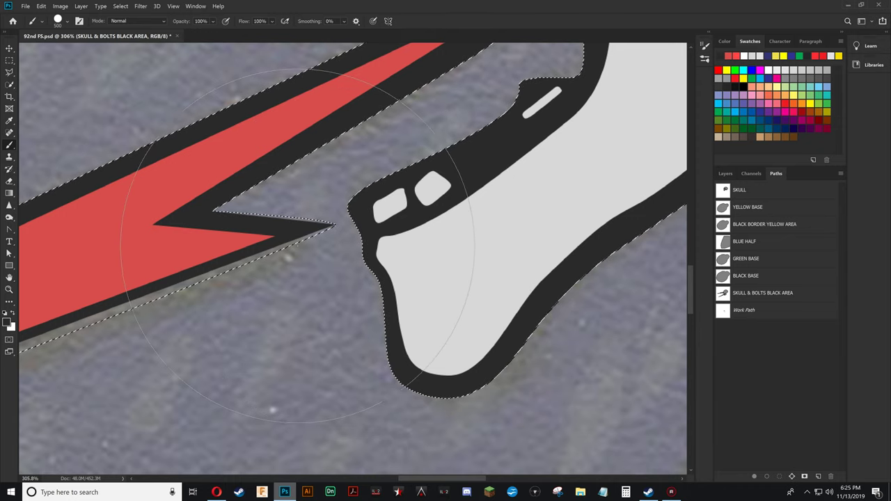
scroll(306, 264, down, 2)
scroll(302, 252, down, 3)
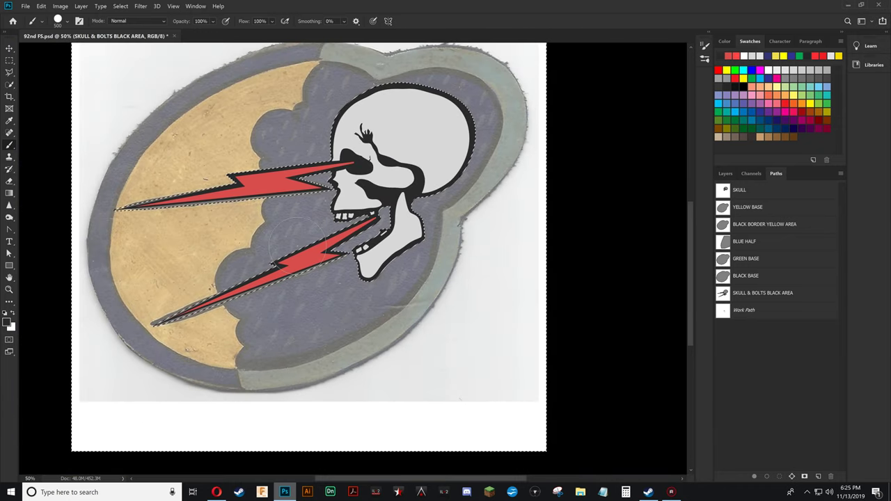
key(bracketright)
key(bracketright)
key(bracketright)
key(bracketright)
key(bracketright)
key(bracketright)
key(bracketright)
key(bracketright)
key(bracketright)
key(bracketright)
mouse_move(292, 247)
mouse_down()
mouse_move(299, 254)
mouse_move(62, 313)
mouse_up()
click(44, 6)
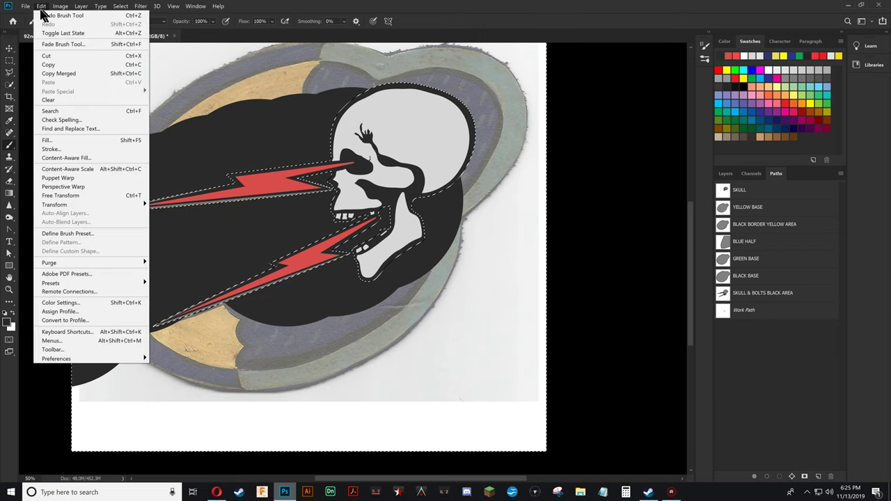
click(55, 16)
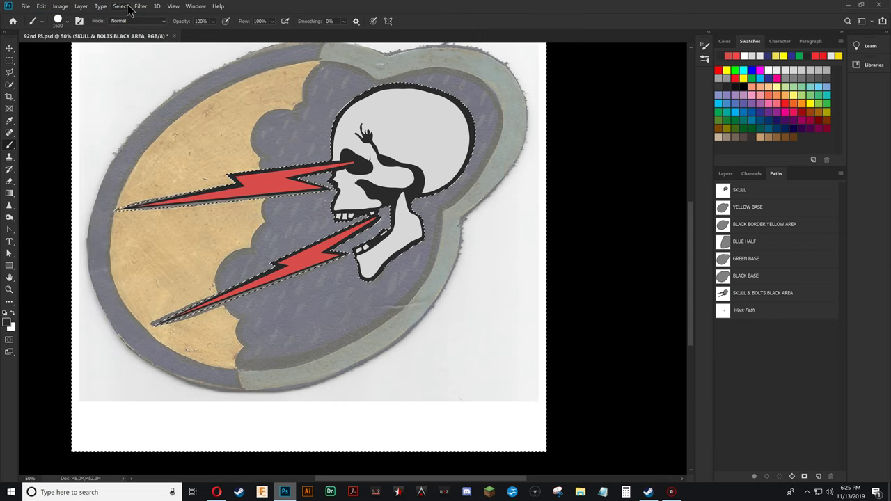
click(121, 7)
click(129, 41)
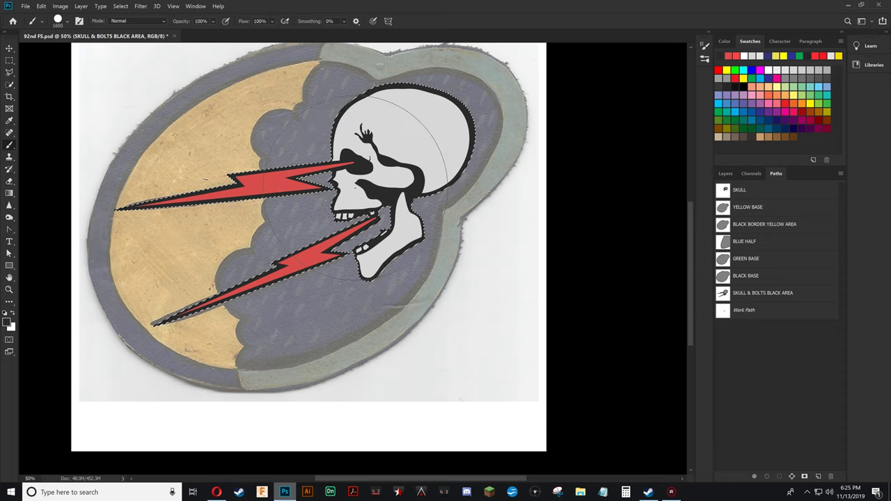
key(ctrl+d)
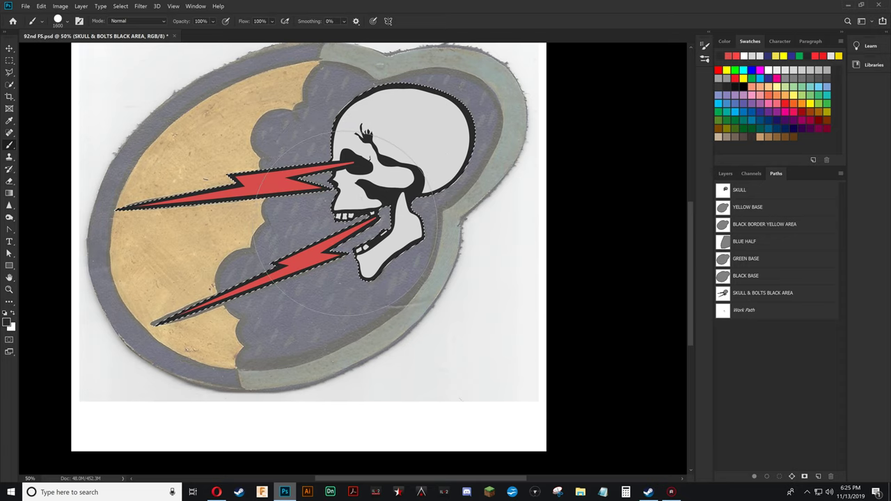
key(w)
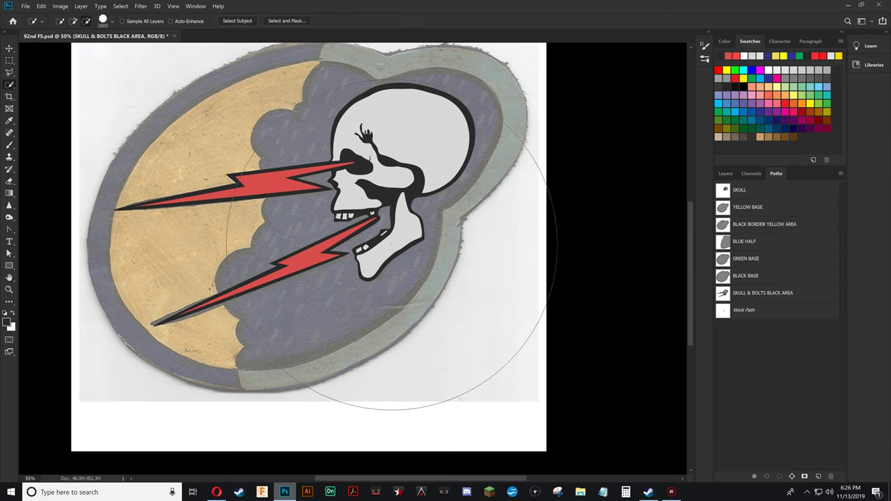
scroll(449, 221, up, 2)
scroll(438, 219, down, 3)
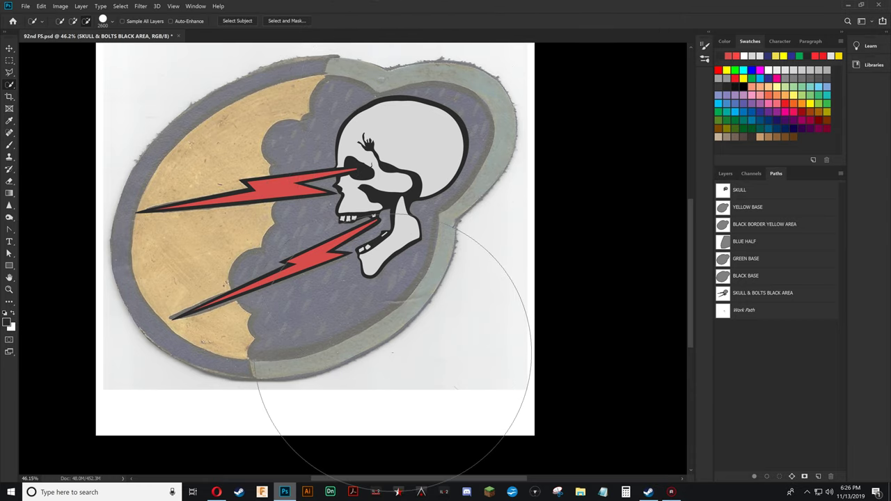
click(9, 48)
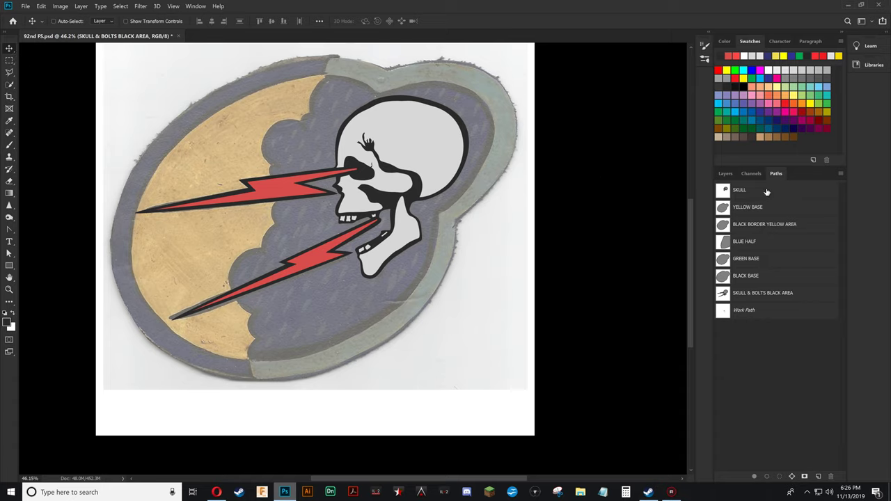
Make all colour layers visible, from blue clouds down to BLACK BASE
click(726, 174)
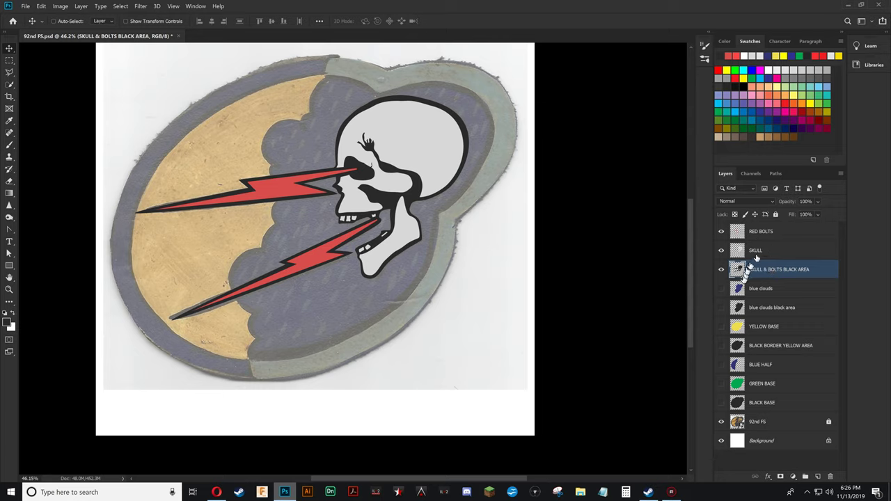
click(721, 288)
click(721, 308)
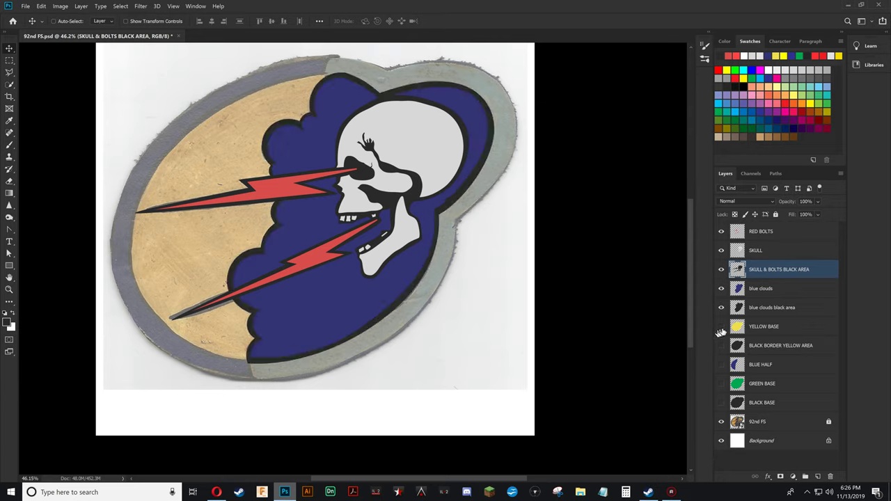
click(721, 327)
click(721, 345)
click(721, 364)
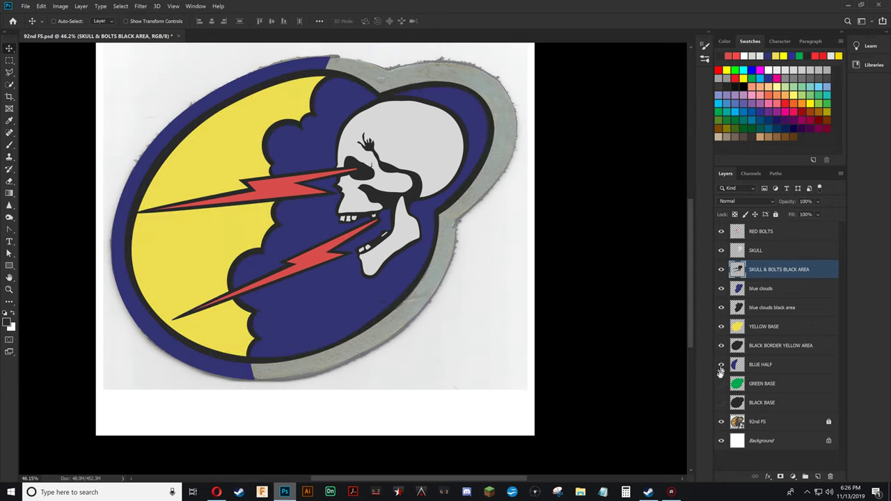
click(721, 384)
click(721, 402)
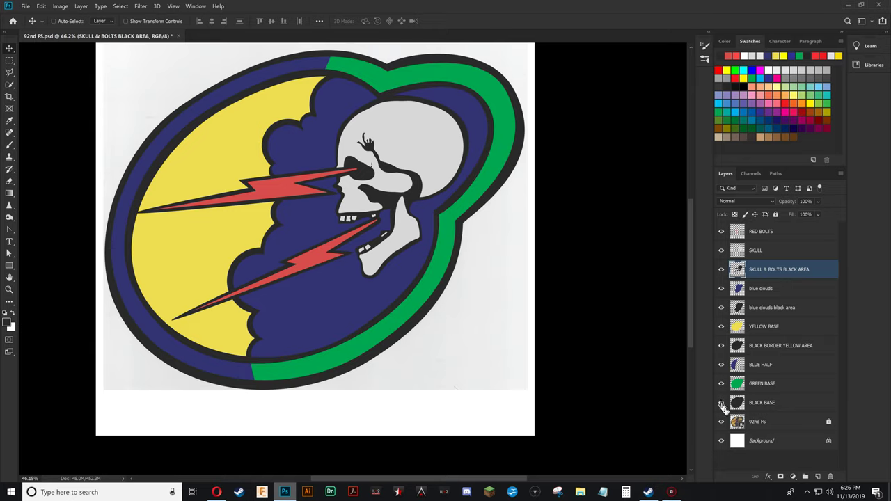
Unlock and delete the 92nd FS reference layer, then fit the patch on screen
click(793, 422)
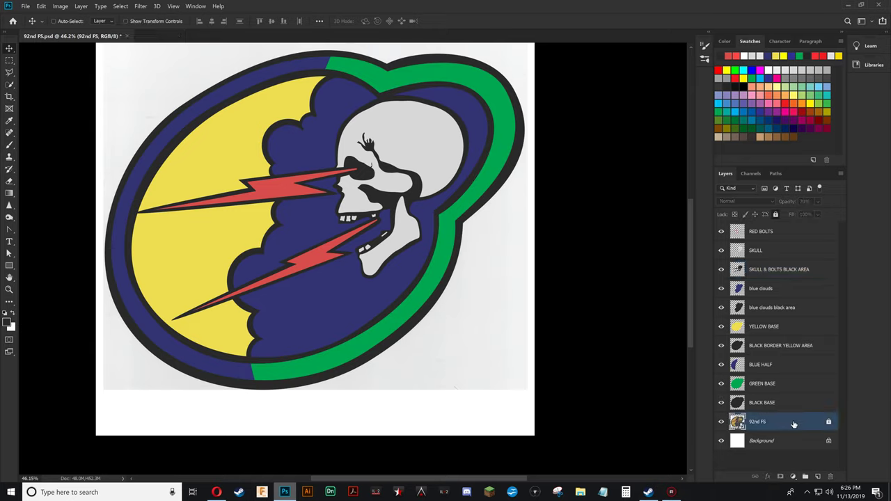
click(828, 422)
click(830, 476)
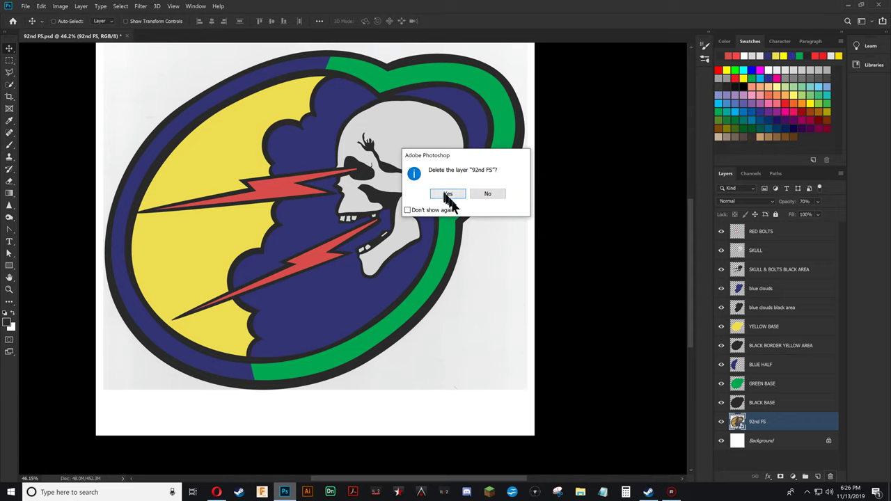
click(451, 195)
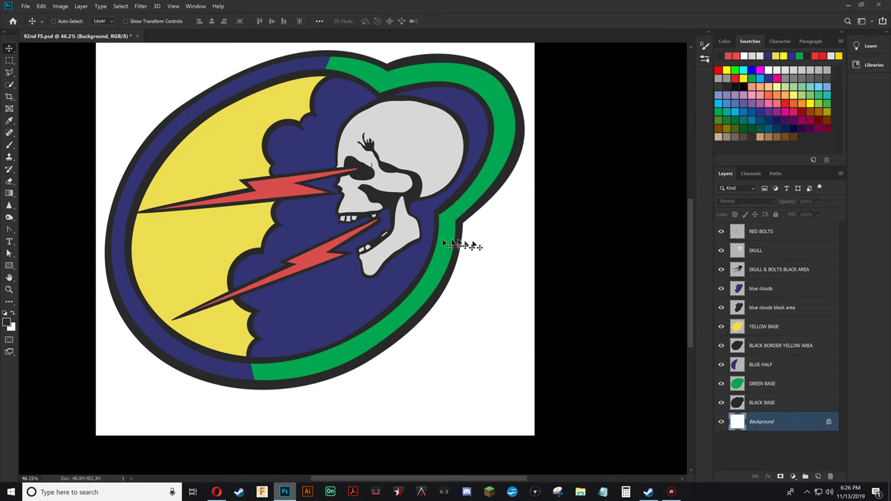
click(194, 6)
mouse_move(175, 8)
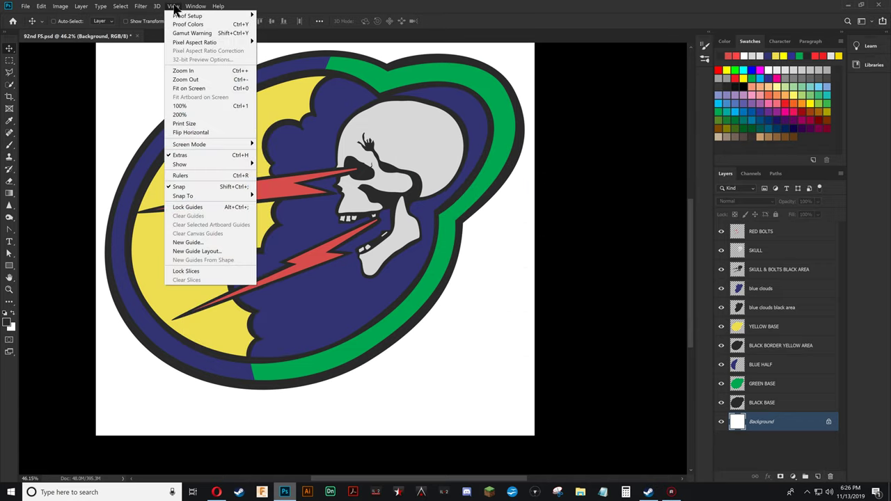
click(187, 88)
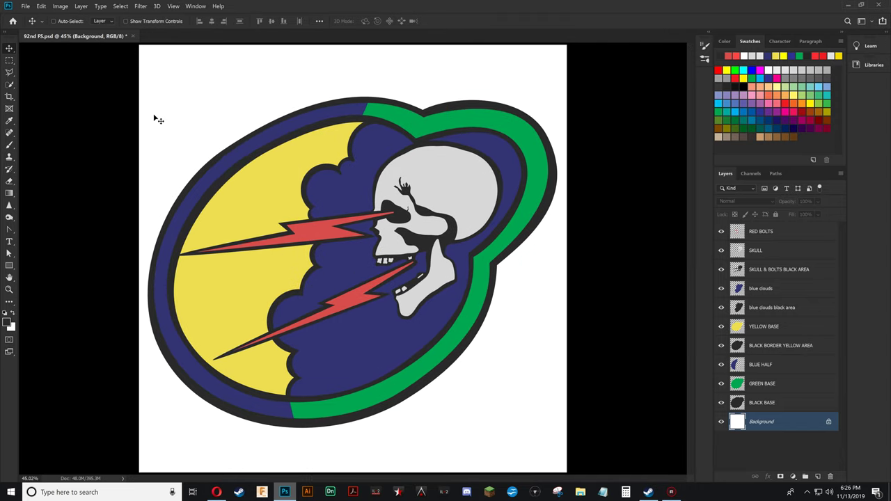
Save the patch document with Ctrl+S and select the RED BOLTS layer
key(ctrl+s)
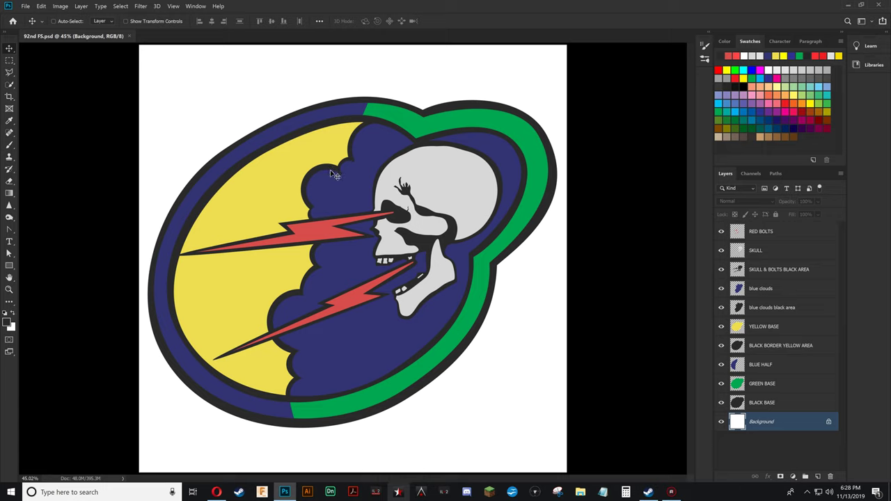
click(767, 234)
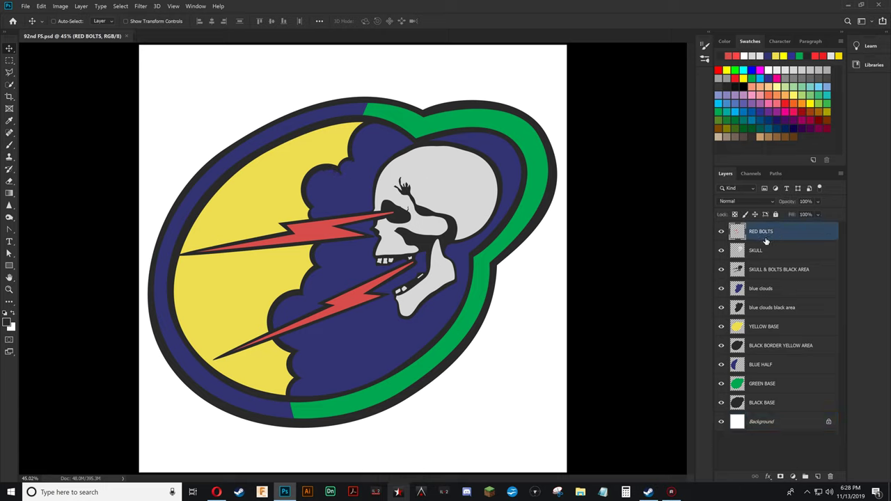